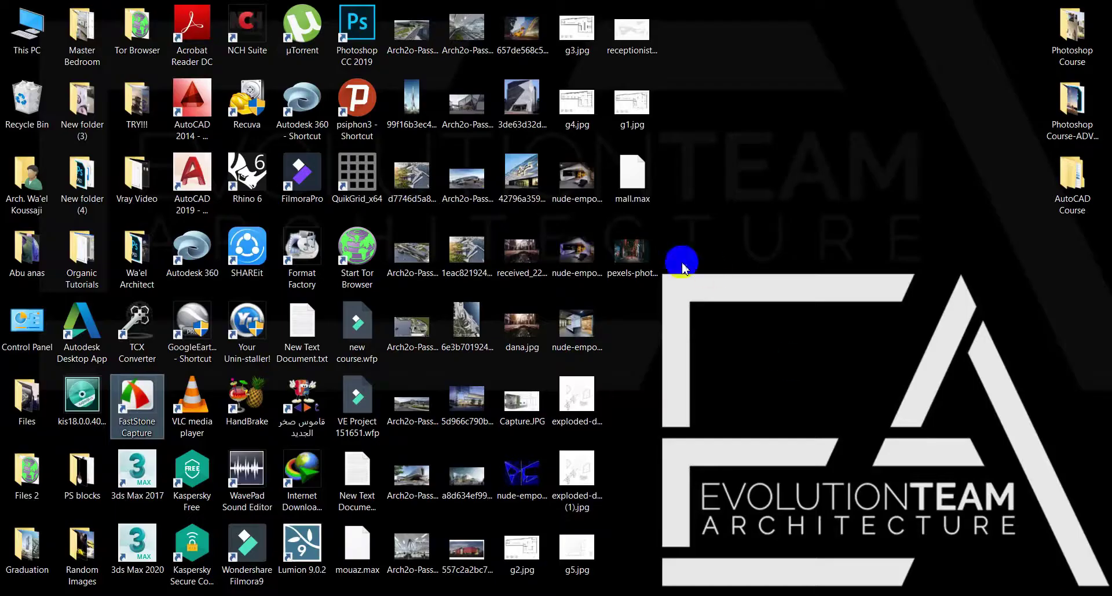
Bring up Photoshop with pexels-photo-2199486.jpeg and unlock its background as Layer 0.
key("alt+Tab")
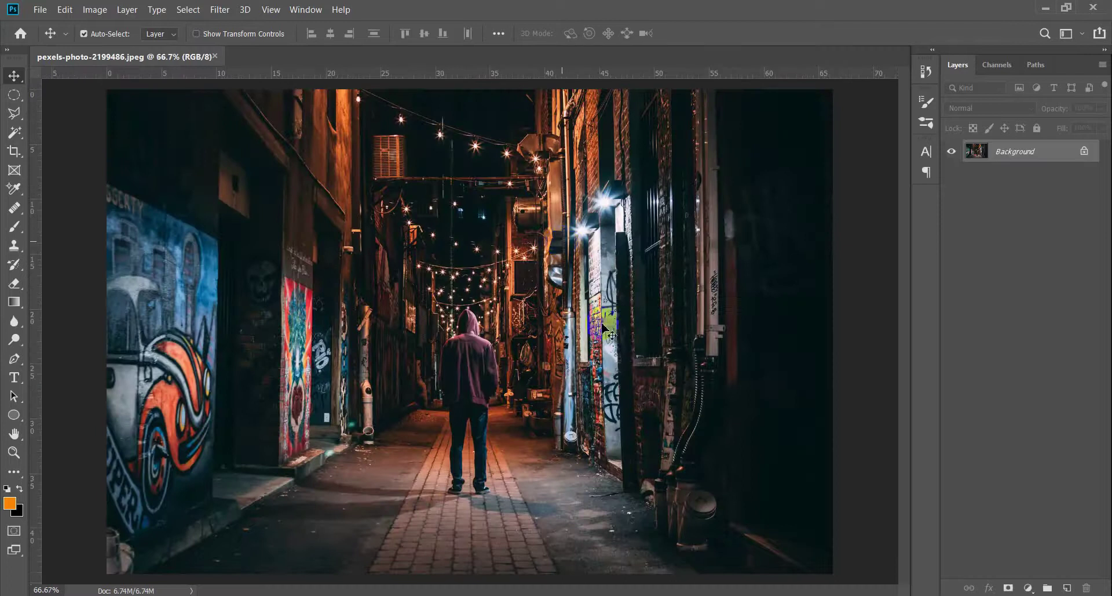
left_click(1084, 153)
Quick-select the central alley figure, subtracting the left ground and the lit right wall.
key("w")
key("ctrl+minus")
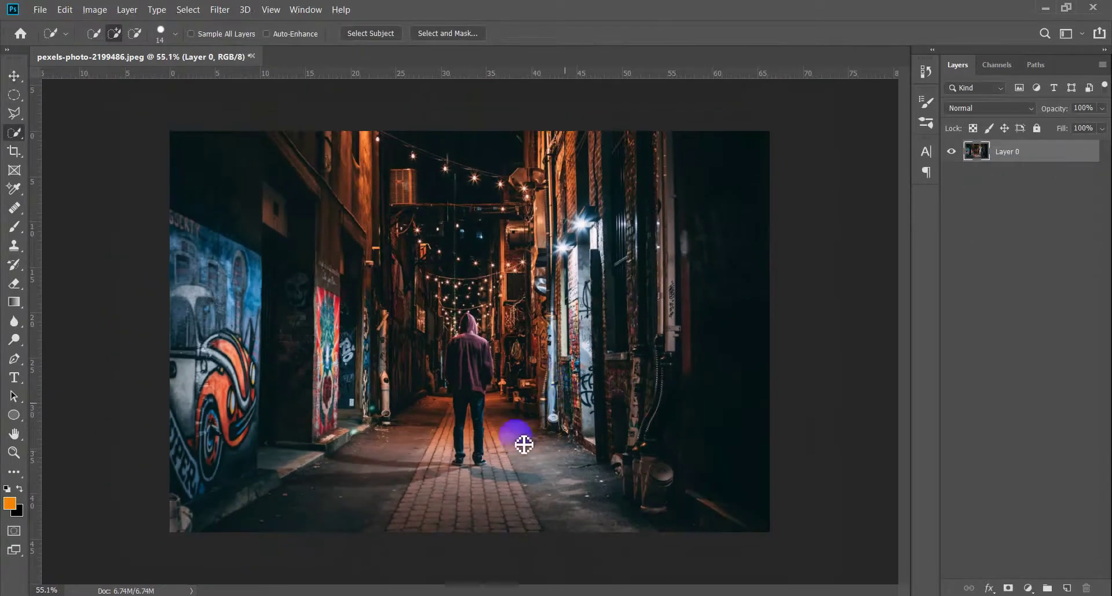
mouse_move(611, 205)
left_mouse_down()
mouse_move(237, 346)
mouse_move(318, 499)
mouse_move(395, 524)
mouse_move(510, 512)
mouse_move(705, 442)
mouse_move(471, 439)
left_mouse_up()
scroll(451, 386, "up", 3)
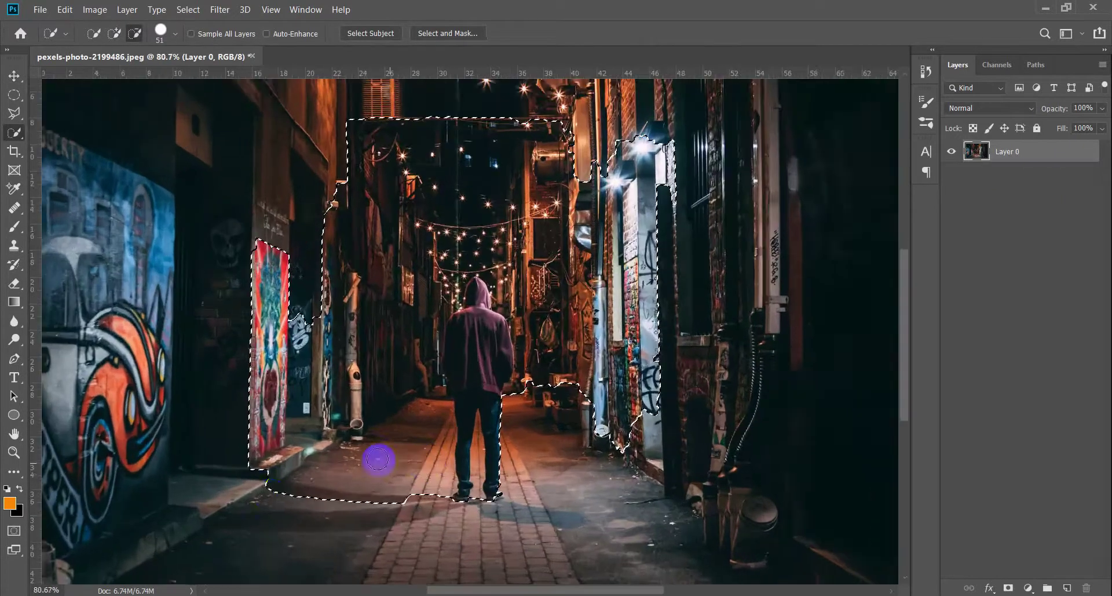
mouse_move(268, 487)
left_mouse_down()
mouse_move(280, 427)
mouse_move(360, 275)
mouse_move(434, 236)
mouse_move(551, 219)
mouse_move(295, 313)
mouse_move(298, 467)
left_mouse_up()
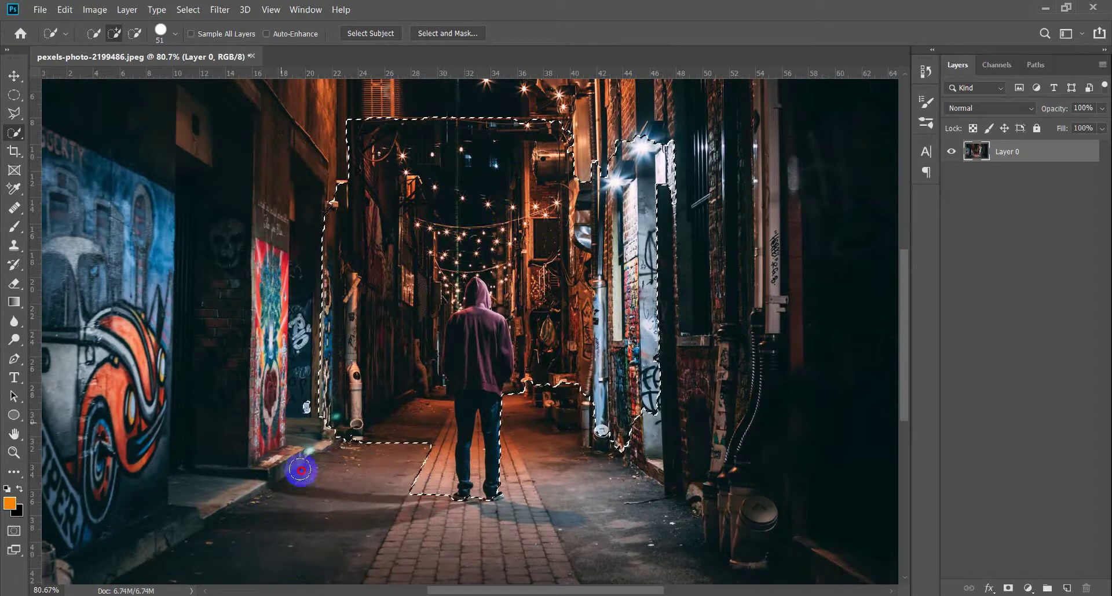
mouse_move(524, 81)
left_mouse_down()
mouse_move(666, 223)
mouse_move(635, 380)
left_mouse_up()
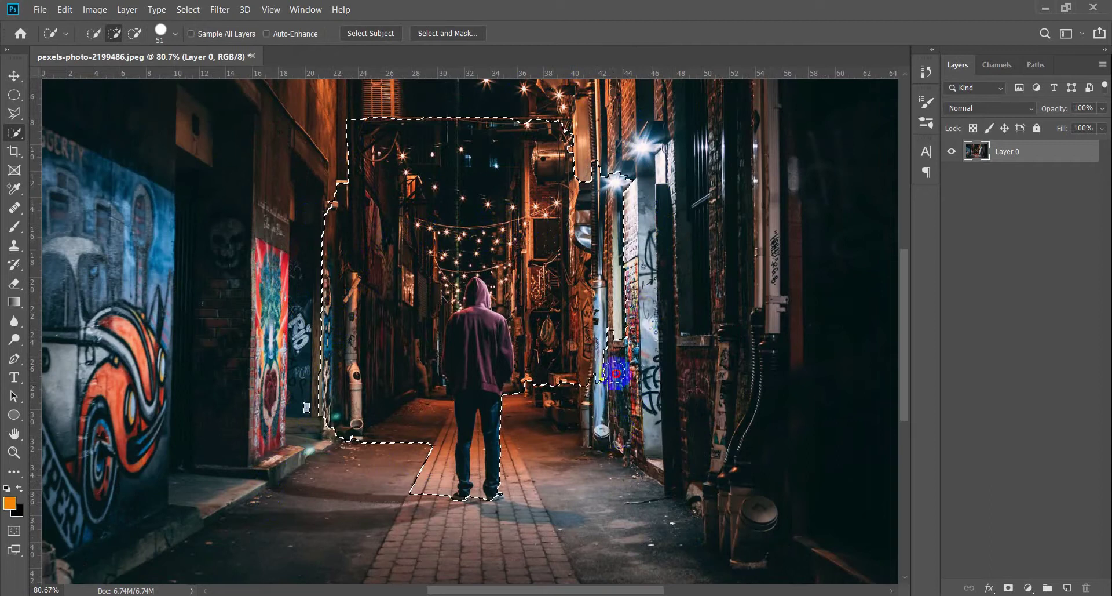
mouse_move(580, 351)
left_mouse_down()
mouse_move(559, 354)
mouse_move(552, 278)
left_mouse_up()
mouse_move(544, 181)
left_mouse_down()
mouse_move(508, 136)
mouse_move(542, 325)
left_mouse_up()
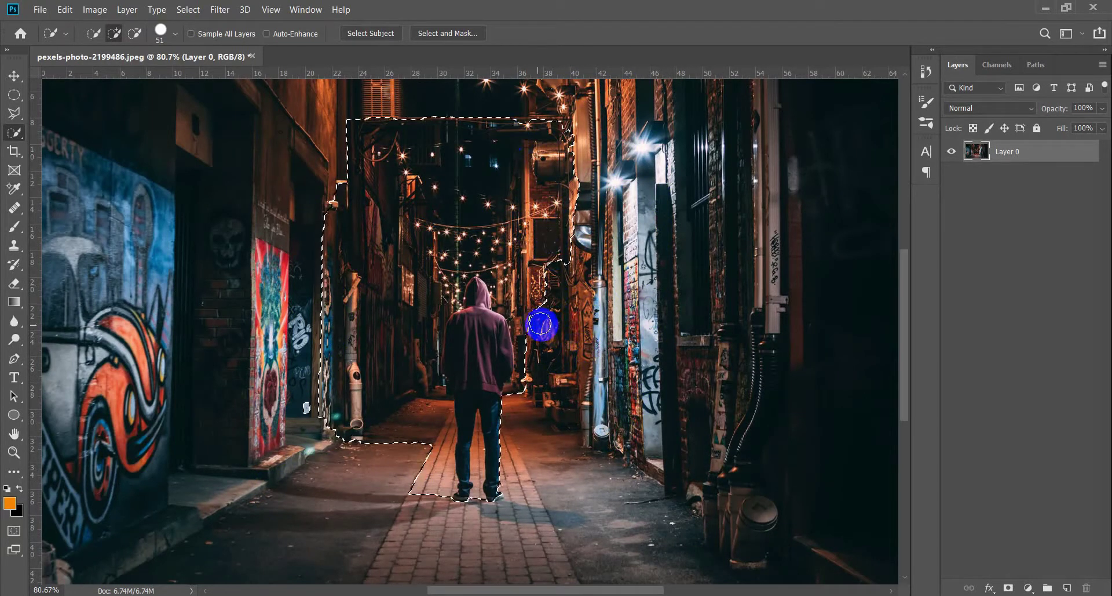
scroll(429, 451, "up", 2)
left_click_drag(409, 471, 417, 483)
left_click_drag(278, 402, 287, 347)
Zoom in on the hooded man and add his dark left half to the selection.
scroll(414, 278, "up", 3)
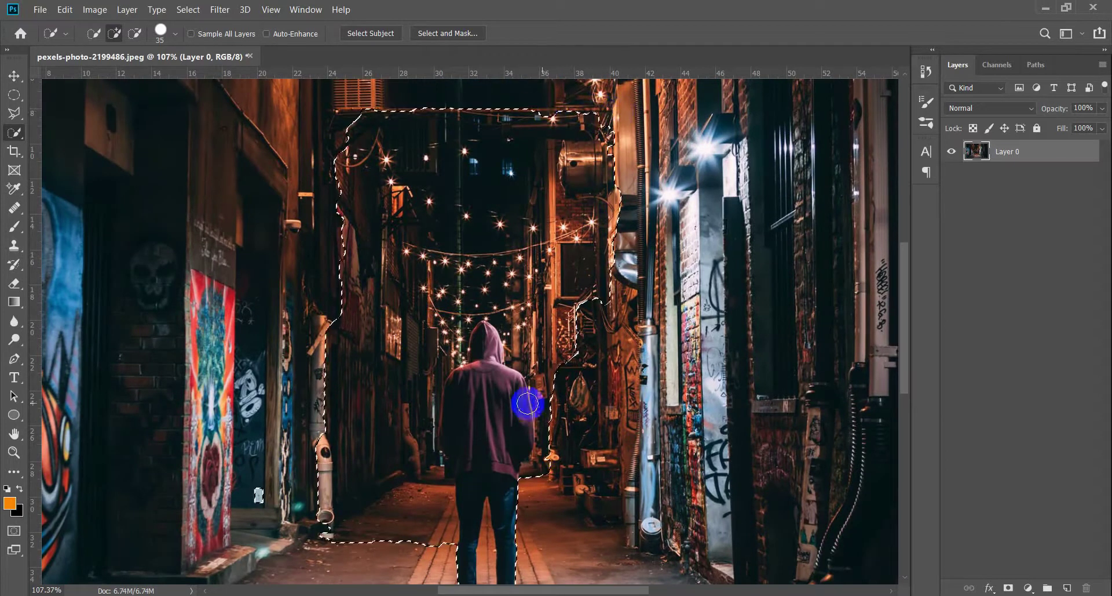
scroll(534, 466, "up", 1)
scroll(534, 466, "up", 10)
left_click_drag(571, 390, 519, 490)
left_click_drag(497, 330, 494, 392)
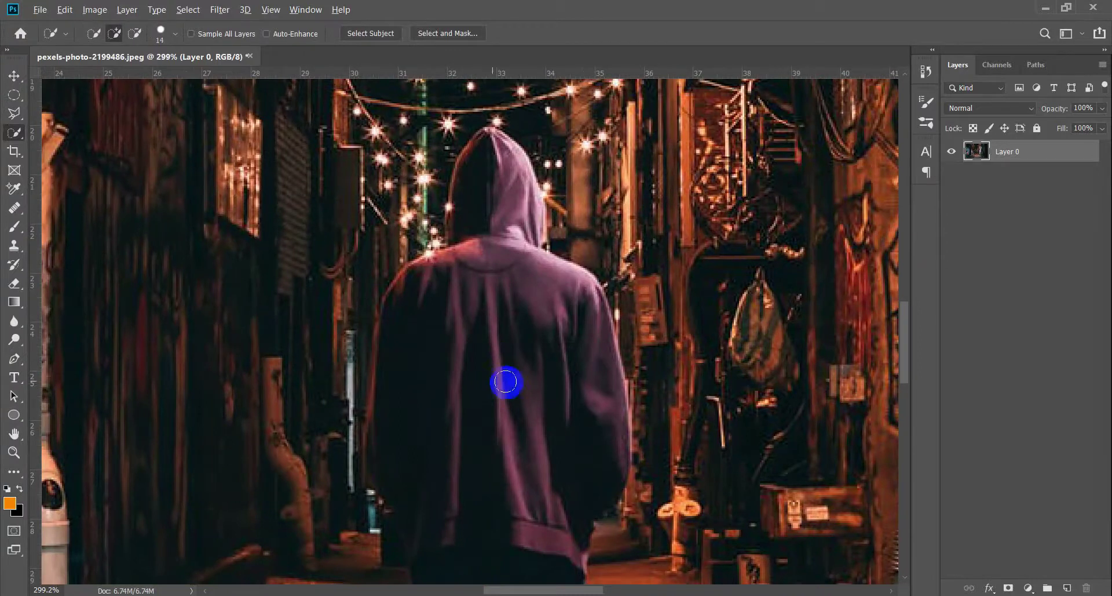
scroll(496, 217, "down", 3)
left_click_drag(409, 161, 422, 149)
left_click_drag(435, 240, 409, 226)
scroll(514, 161, "down", 10)
scroll(529, 169, "down", 5)
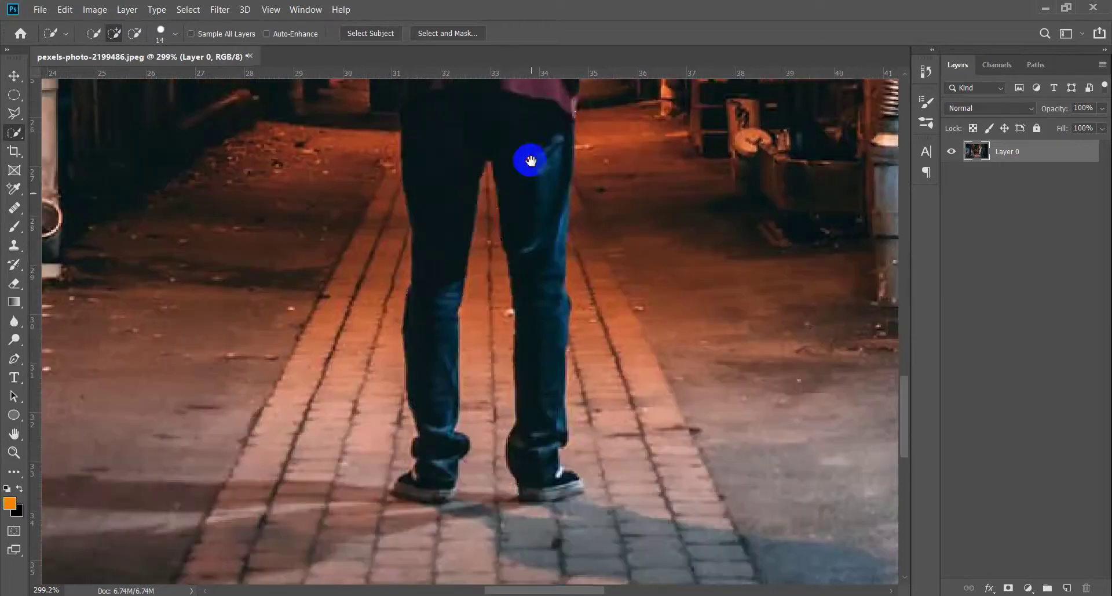
scroll(469, 440, "up", 3)
Add both the right and left shoes to the selection, then shrink the brush.
left_click_drag(649, 470, 651, 504)
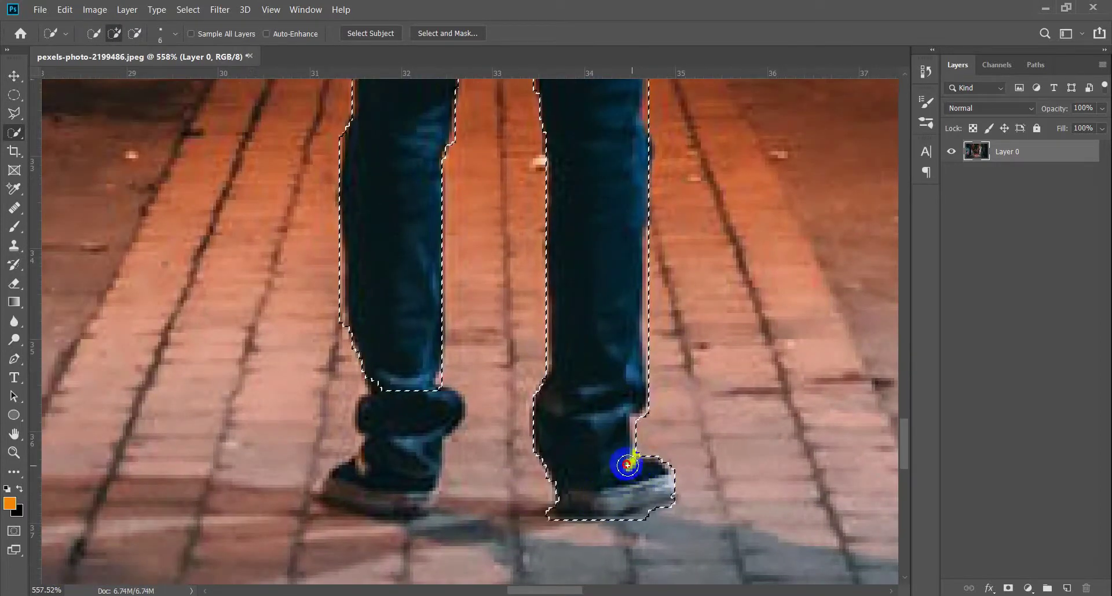
left_click_drag(418, 397, 311, 510)
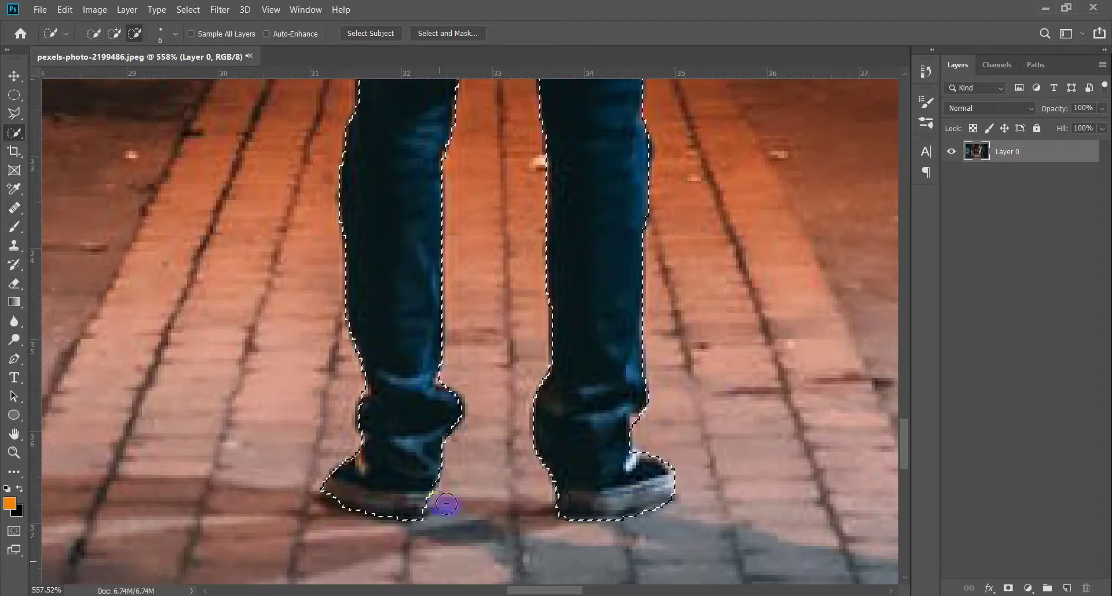
scroll(454, 404, "down", 5)
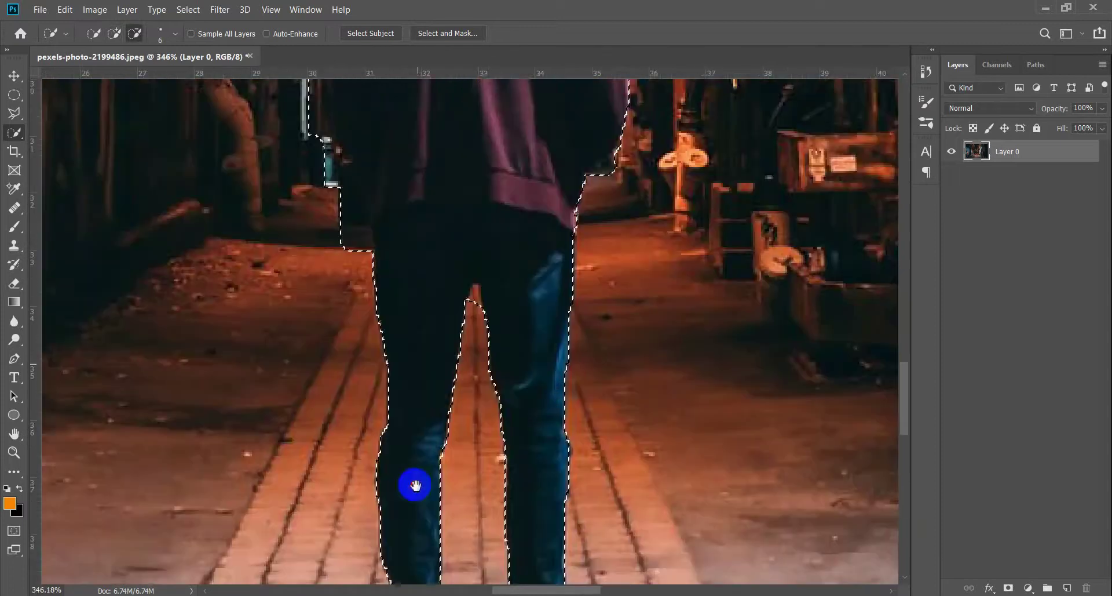
scroll(474, 377, "up", 2)
scroll(471, 372, "up", 3)
scroll(479, 371, "up", 2)
key("bracketleft")
scroll(479, 371, "down", 5)
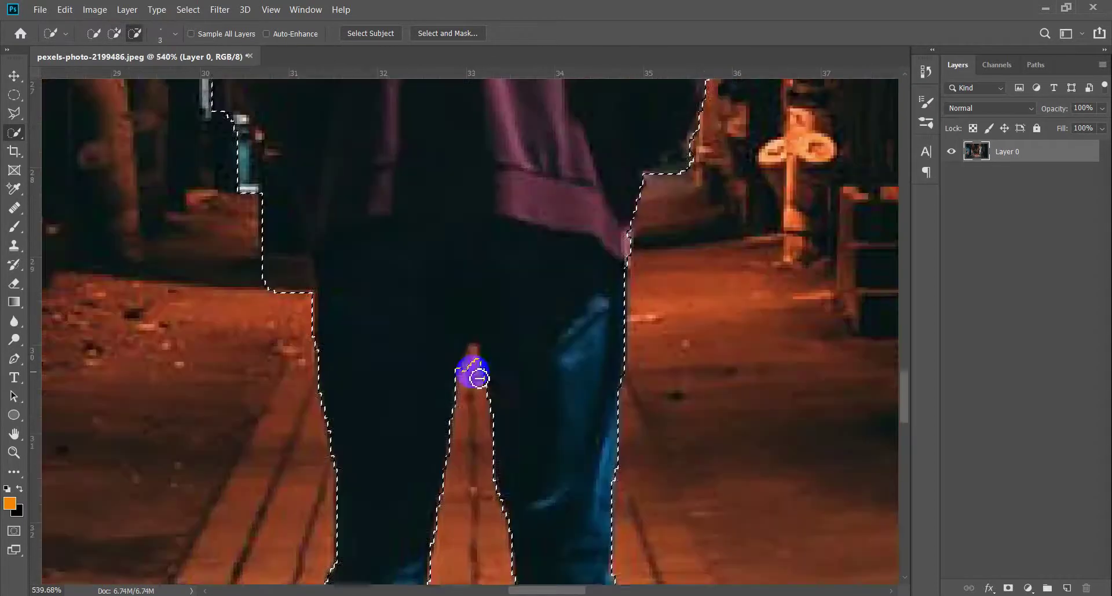
scroll(478, 350, "up", 1)
scroll(475, 360, "up", 3)
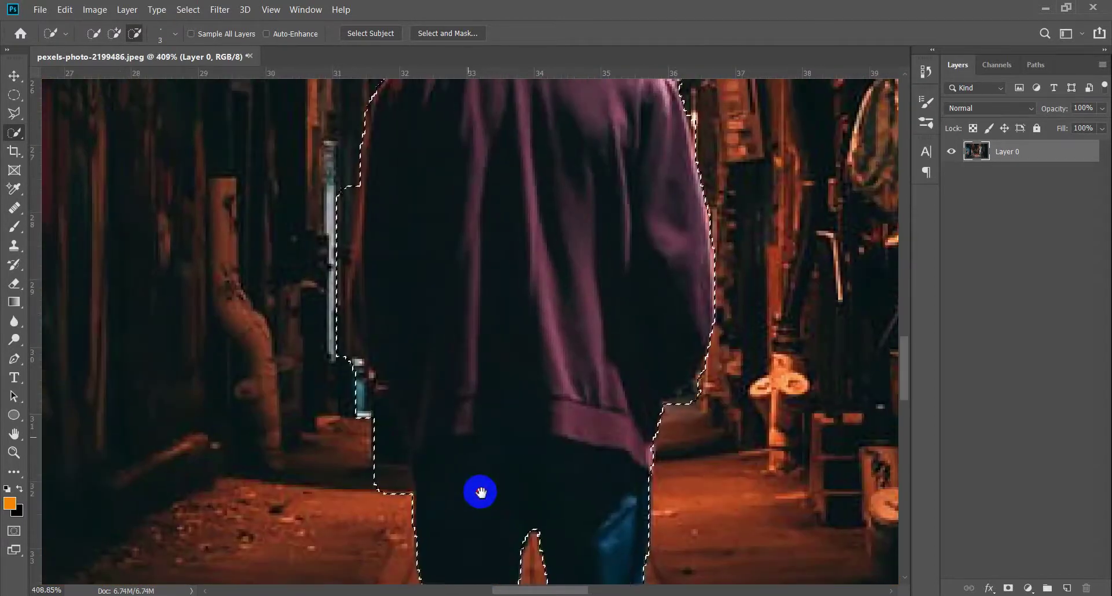
scroll(389, 509, "up", 2)
Trim background from along the left leg and the hoodie's left edge.
left_click_drag(385, 511, 397, 478)
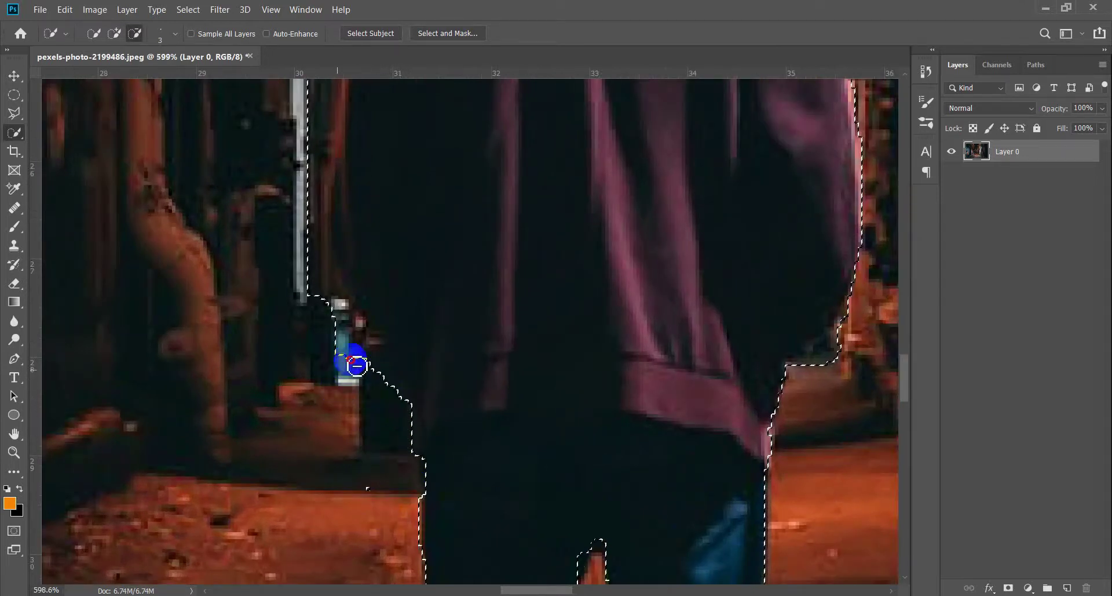
left_click_drag(336, 306, 367, 361)
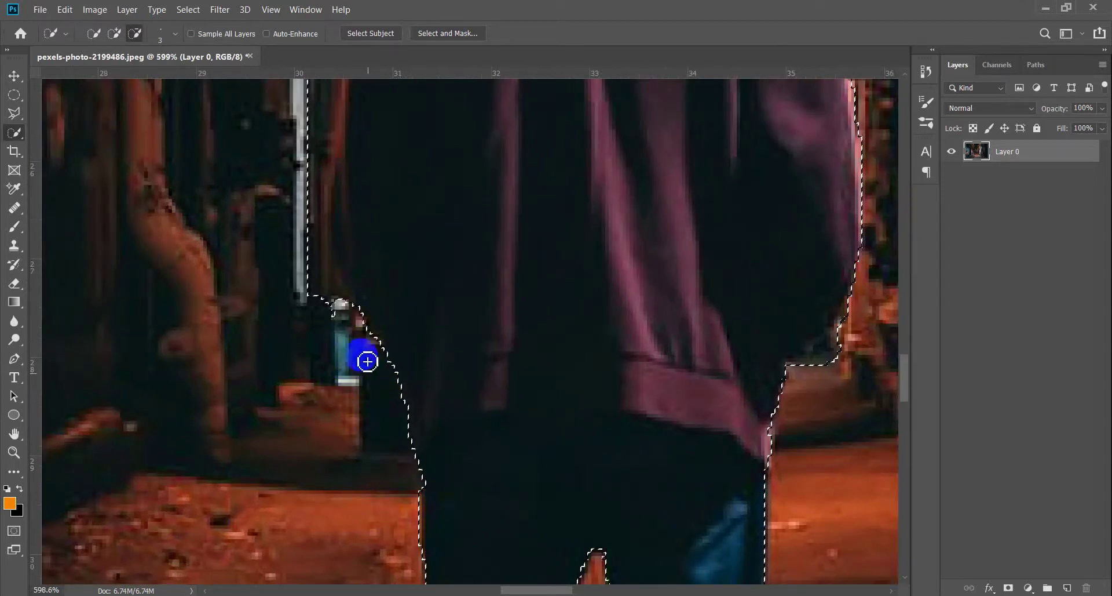
scroll(367, 360, "up", 3)
left_click_drag(360, 529, 322, 480)
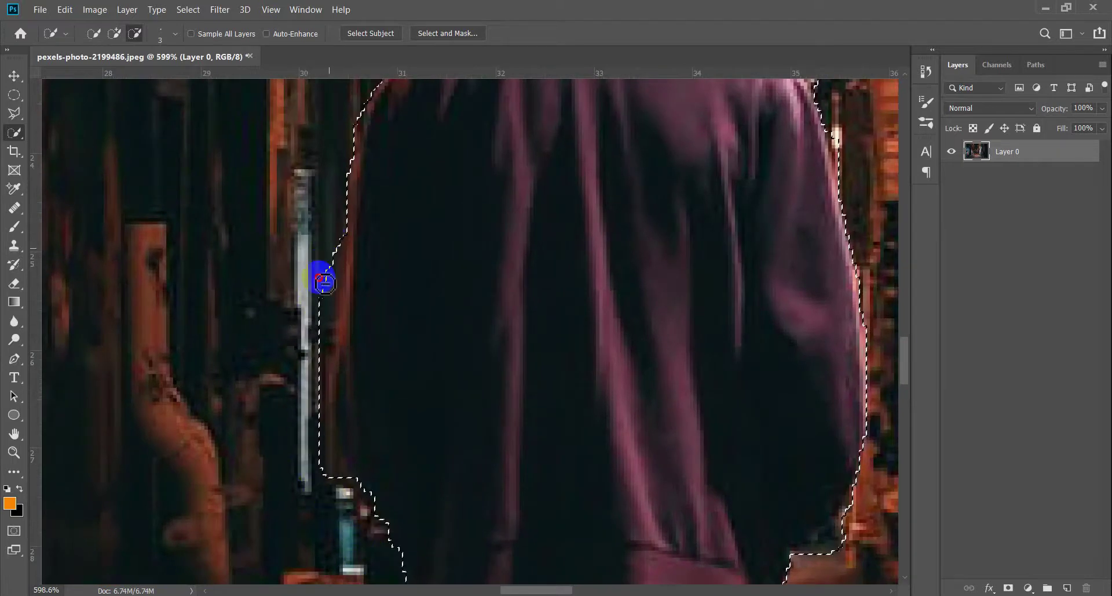
scroll(323, 402, "down", 5)
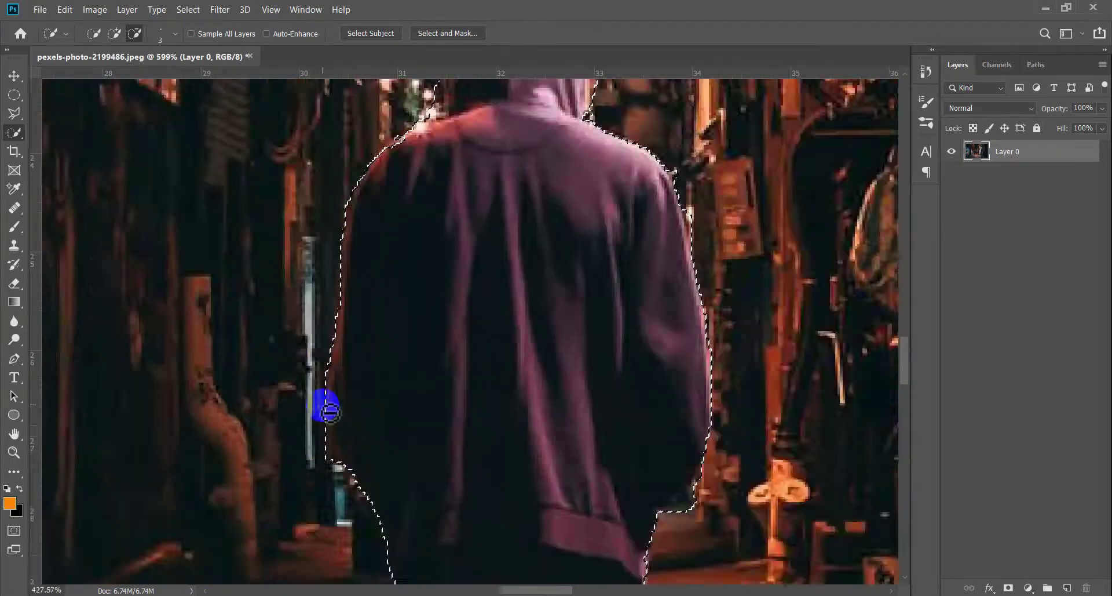
scroll(497, 334, "down", 2)
scroll(531, 454, "down", 2)
scroll(537, 450, "up", 10)
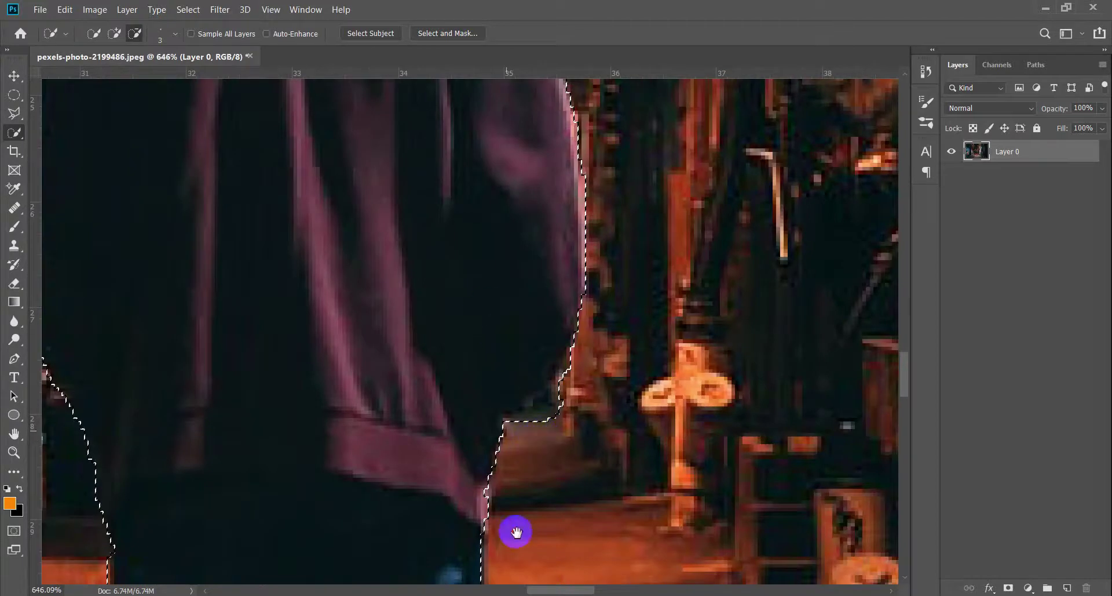
scroll(498, 504, "up", 7)
scroll(385, 367, "down", 5)
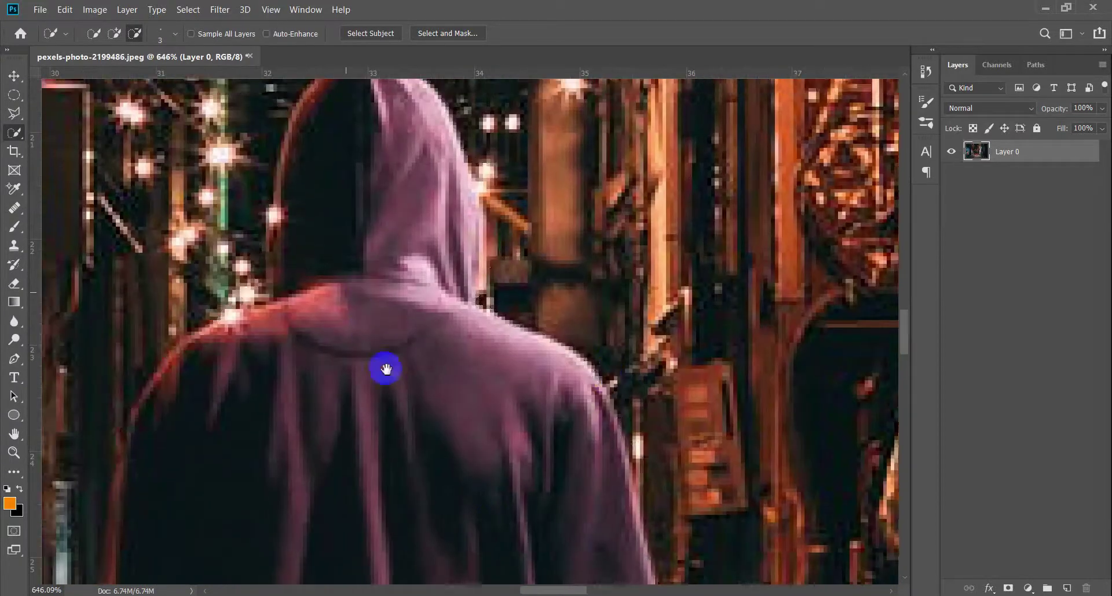
scroll(254, 392, "up", 3)
scroll(261, 415, "up", 2)
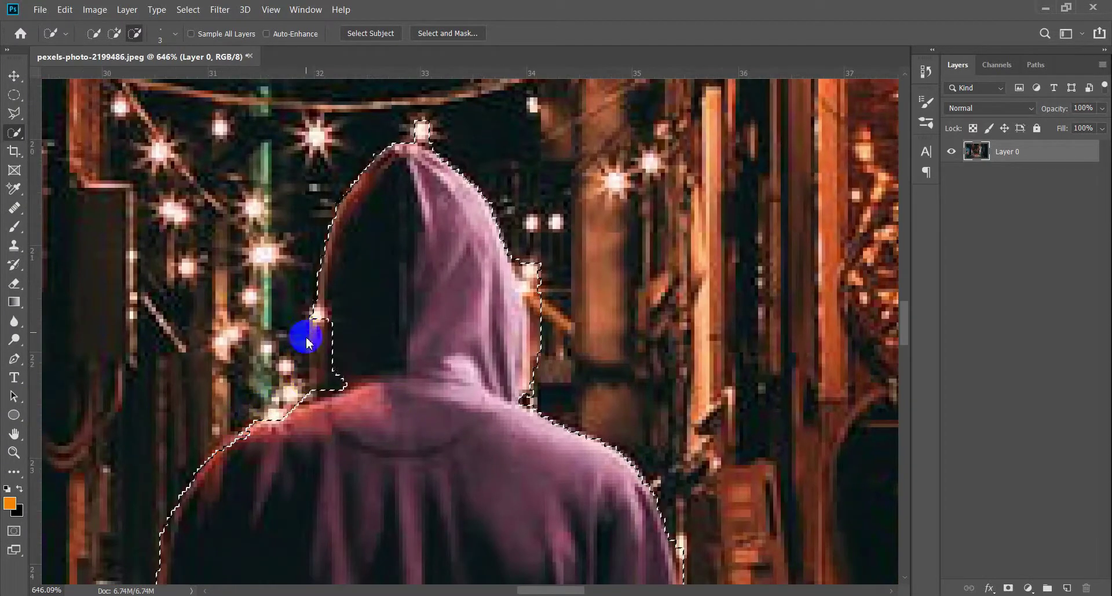
Tighten the selection along the hood's left side, top and right edge.
mouse_move(307, 341)
left_mouse_down()
mouse_move(335, 382)
mouse_move(325, 359)
left_mouse_up()
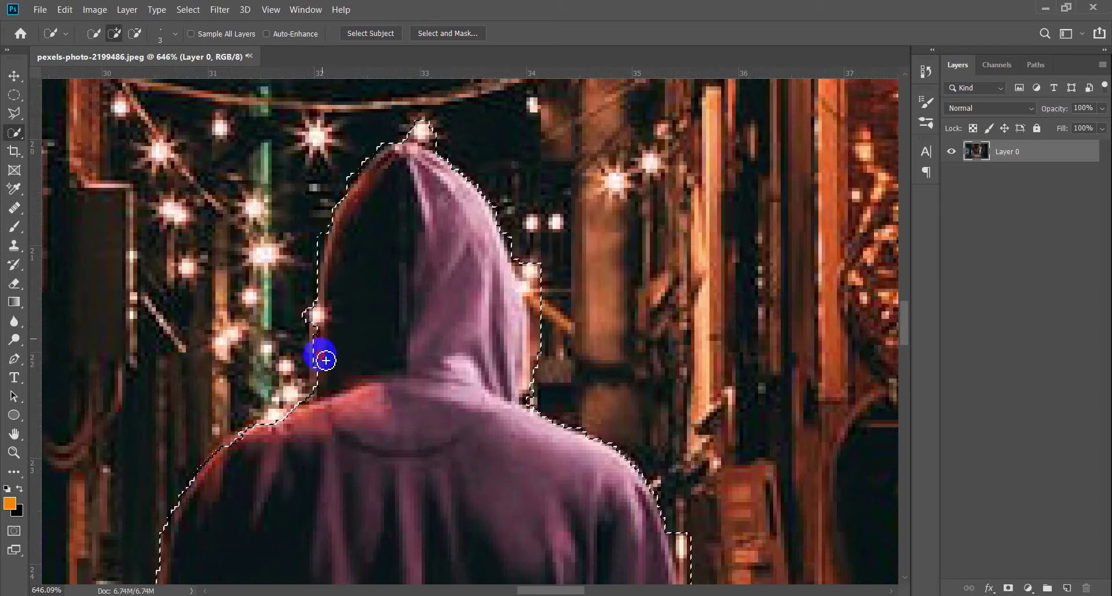
left_click_drag(344, 401, 341, 406)
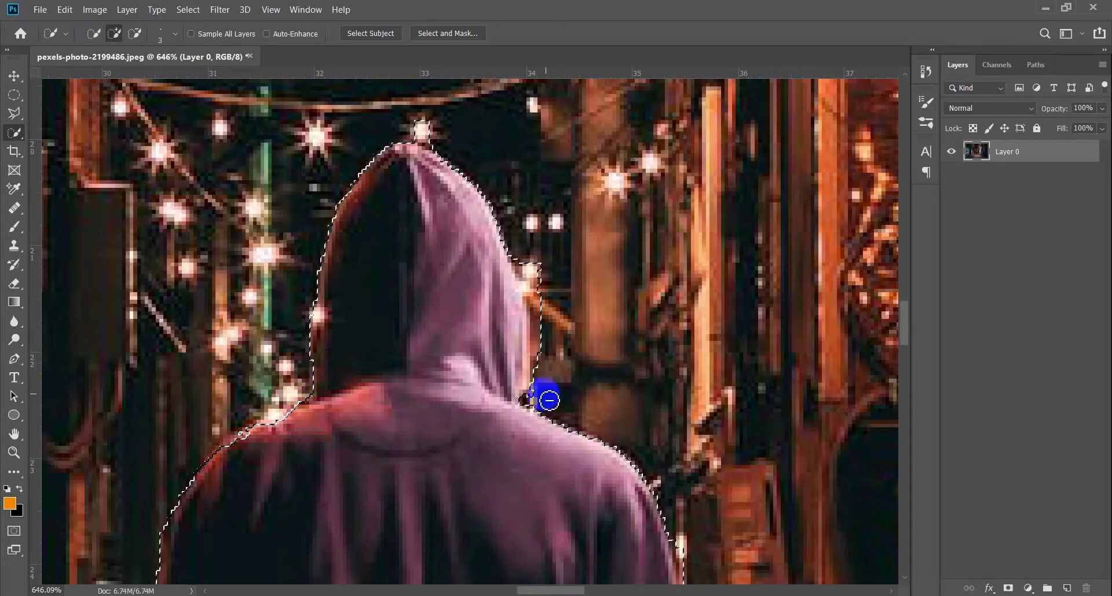
left_click_drag(549, 399, 546, 347)
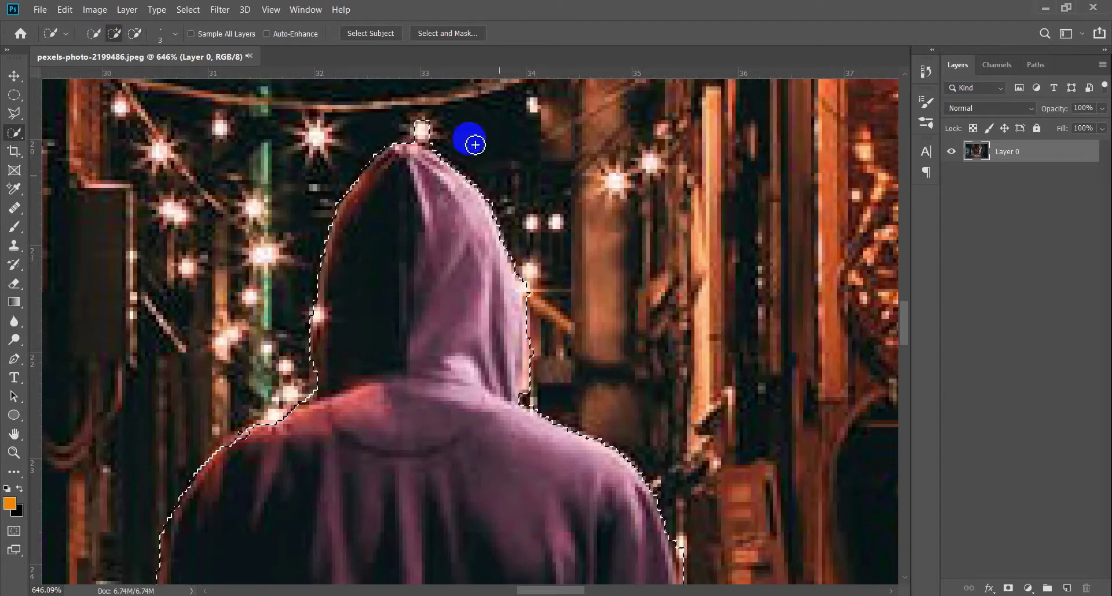
key("ctrl+0")
scroll(463, 313, "up", 2)
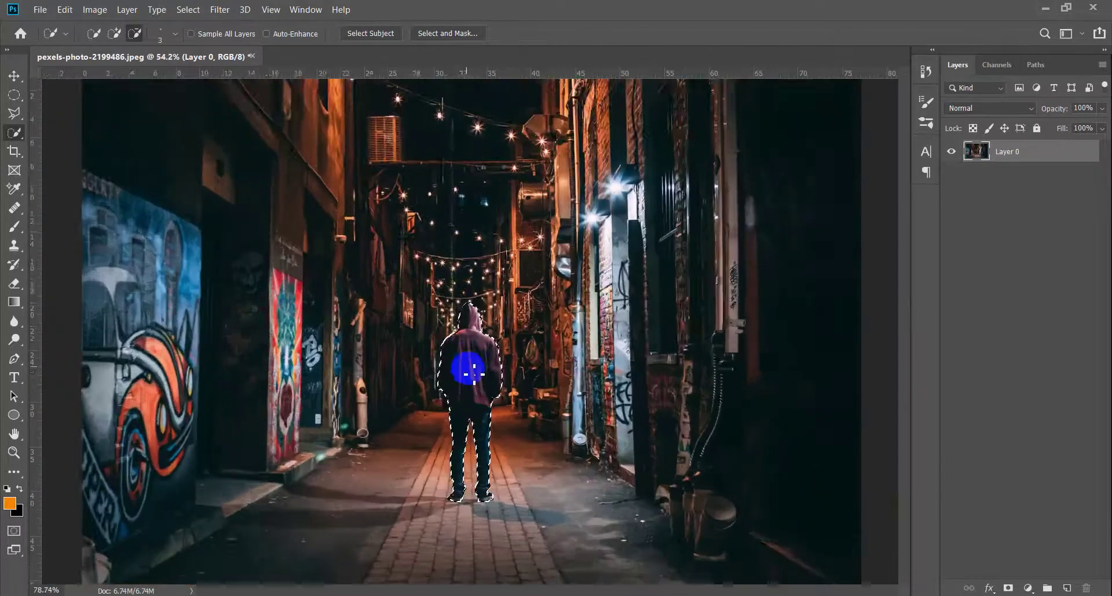
Save the hooded man's selection with Select > Save Selection.
scroll(478, 382, "up", 1)
scroll(485, 385, "up", 1)
key("v")
left_click(192, 11)
left_click(238, 308)
key("Return")
Open the mountain road image in Photoshop and unlock its background layer.
scroll(518, 296, "down", 3)
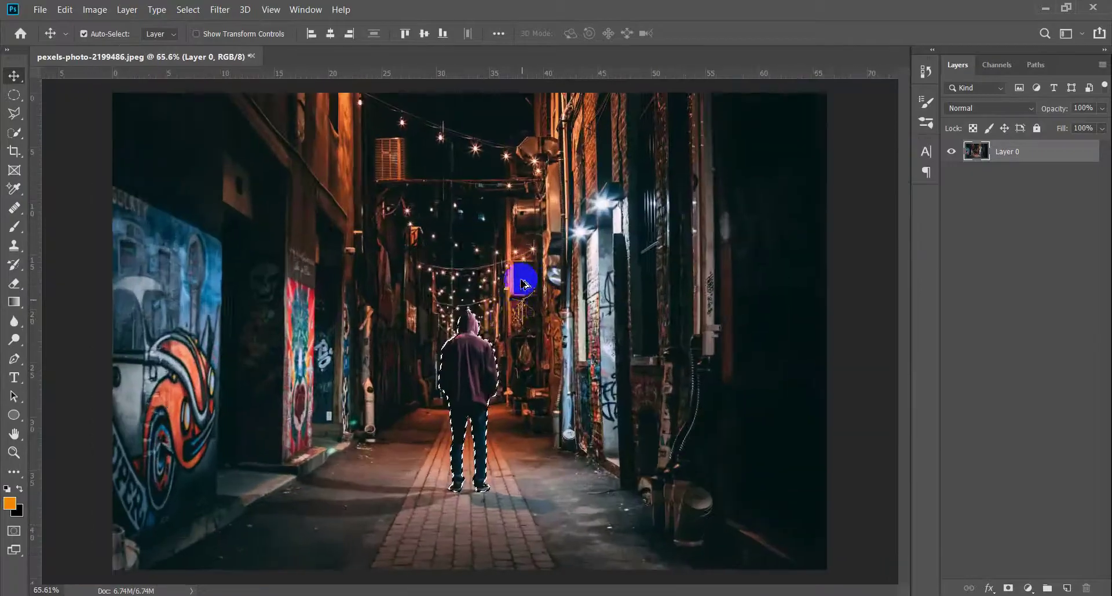
key("alt+Tab")
key("Tab")
key("alt+Tab")
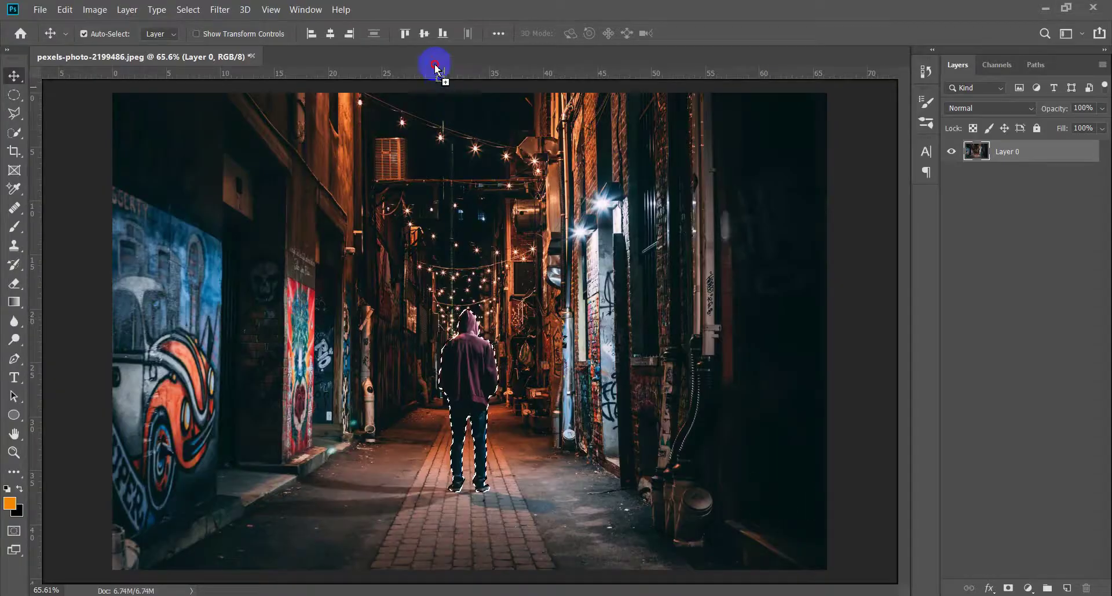
left_click_drag(781, 518, 443, 70)
left_click(1084, 150)
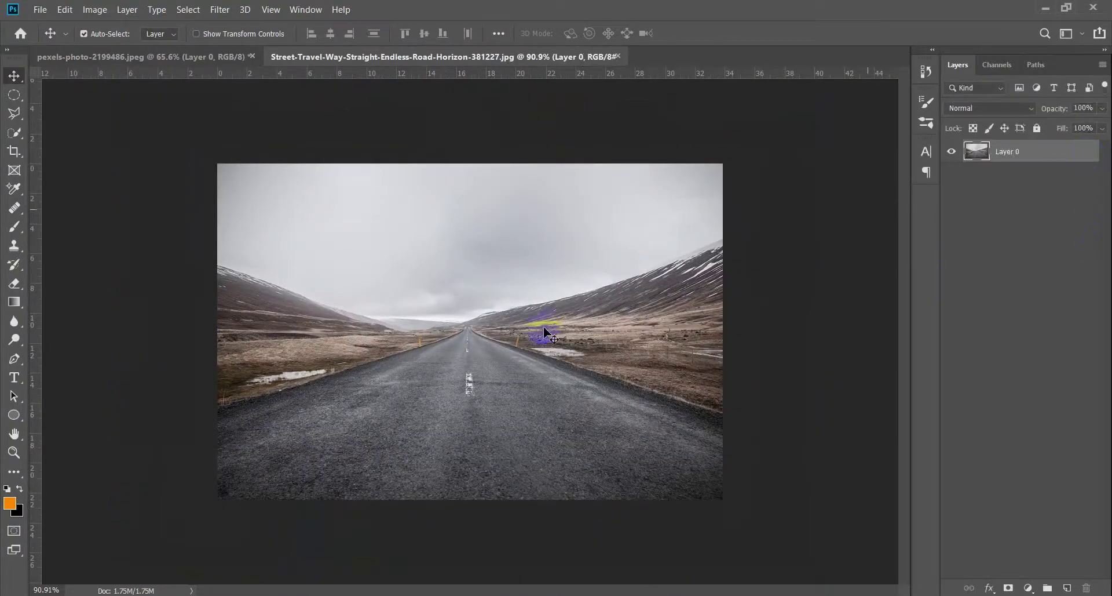
scroll(551, 322, "up", 2)
Copy the man into the road photo as Layer 1, scaled to 53.66% and centred on the road.
left_click_drag(410, 303, 335, 194)
left_click_drag(472, 372, 489, 339)
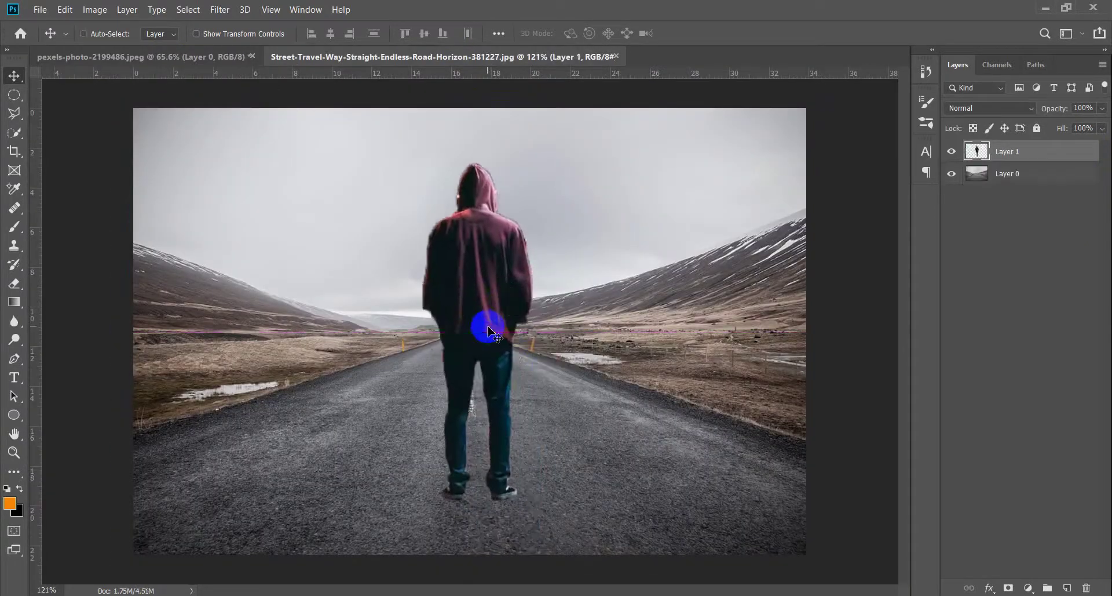
key("ctrl+t")
left_click_drag(532, 161, 497, 320)
left_click_drag(461, 395, 481, 370)
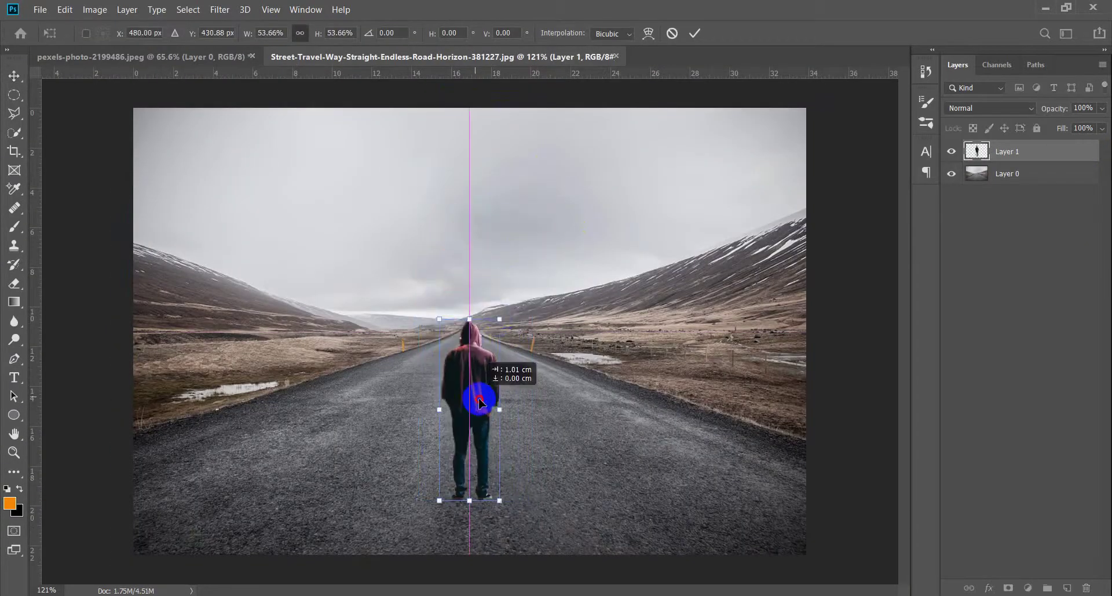
left_click_drag(481, 370, 484, 365)
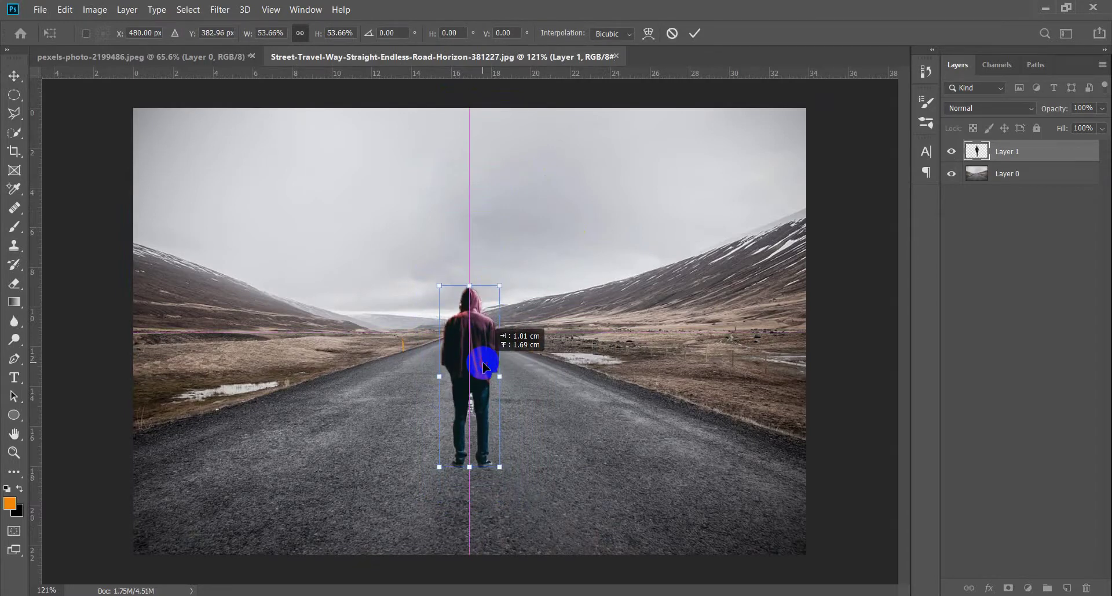
key("Return")
mouse_move(481, 371)
left_mouse_down()
mouse_move(470, 408)
mouse_move(521, 400)
left_mouse_up()
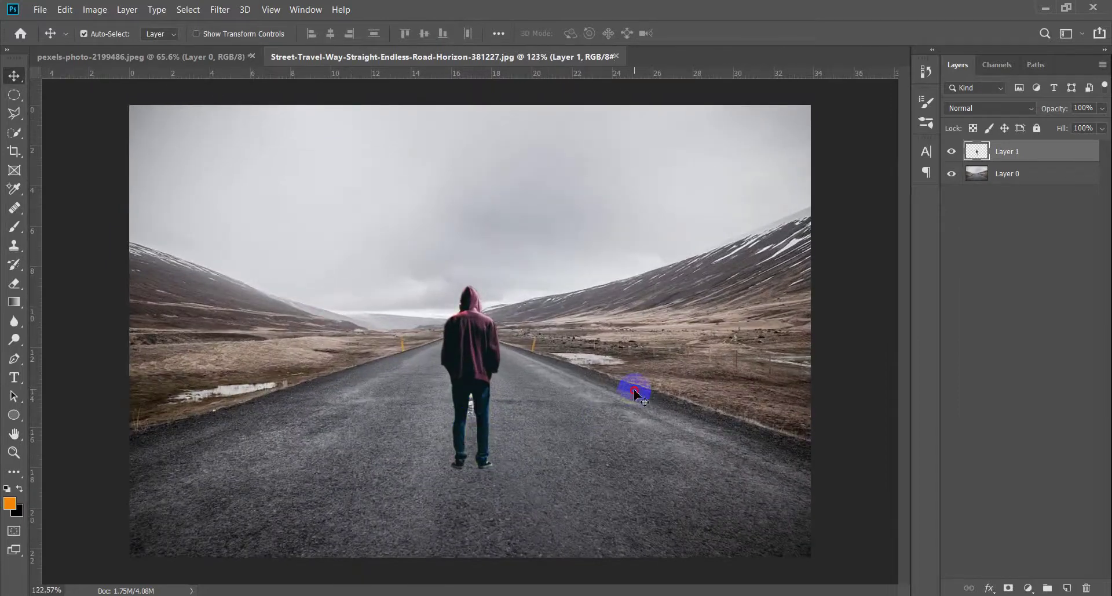
Put Layer 1 in a hidden, collapsed group named 'man'.
left_click(951, 151)
key("ctrl+g")
key("Return")
right_click(990, 251)
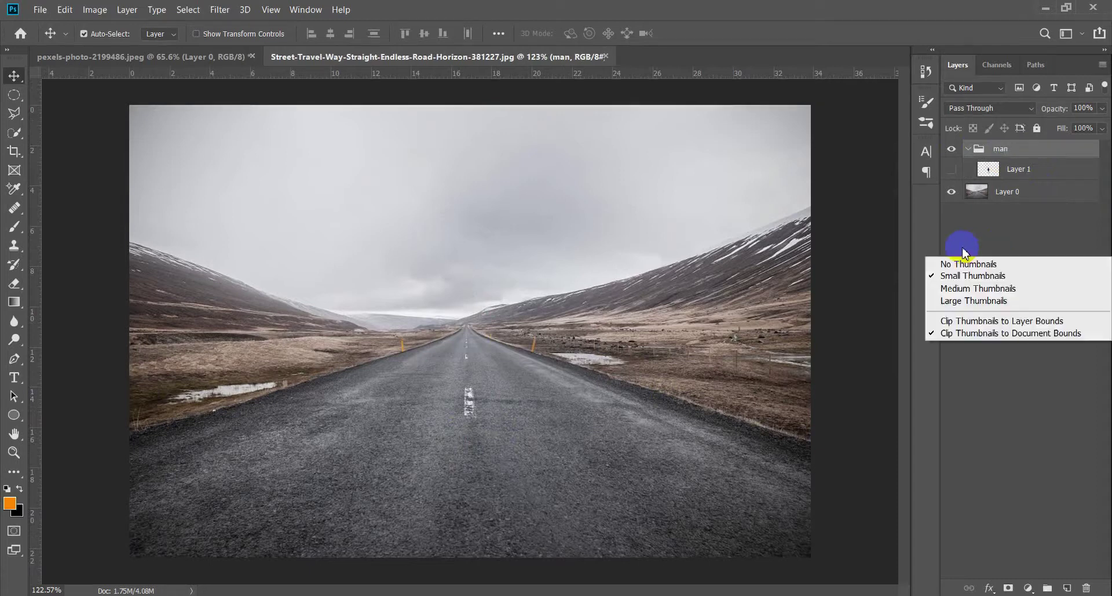
left_click(952, 169)
left_click(951, 168)
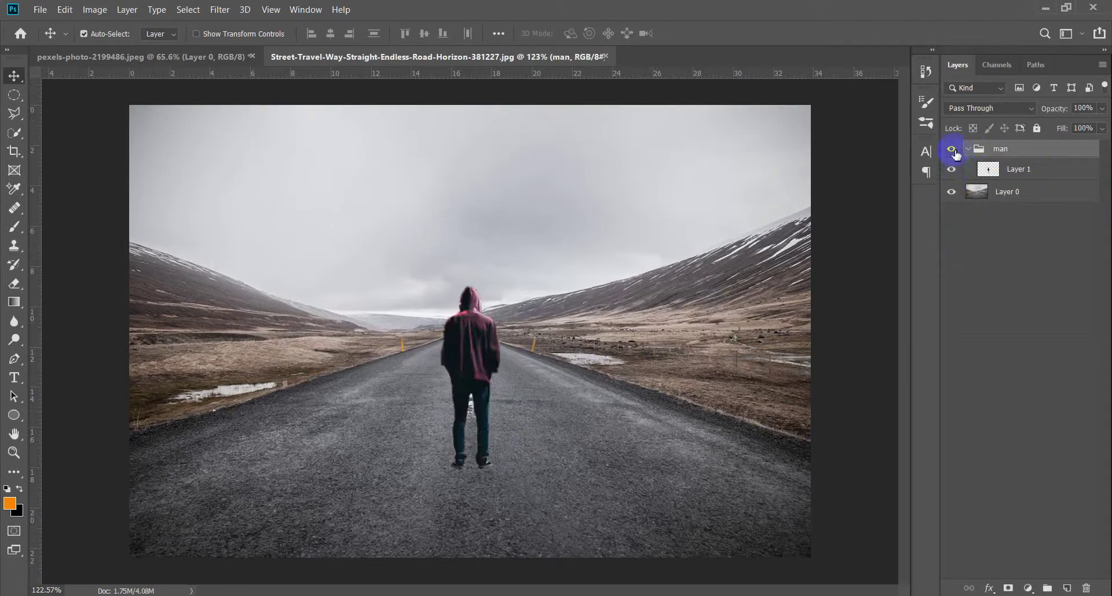
left_click(951, 149)
left_click(968, 148)
Put the road photo layer in a group named 'Road'.
left_click(1006, 169)
key("ctrl+g")
double_click(1011, 168)
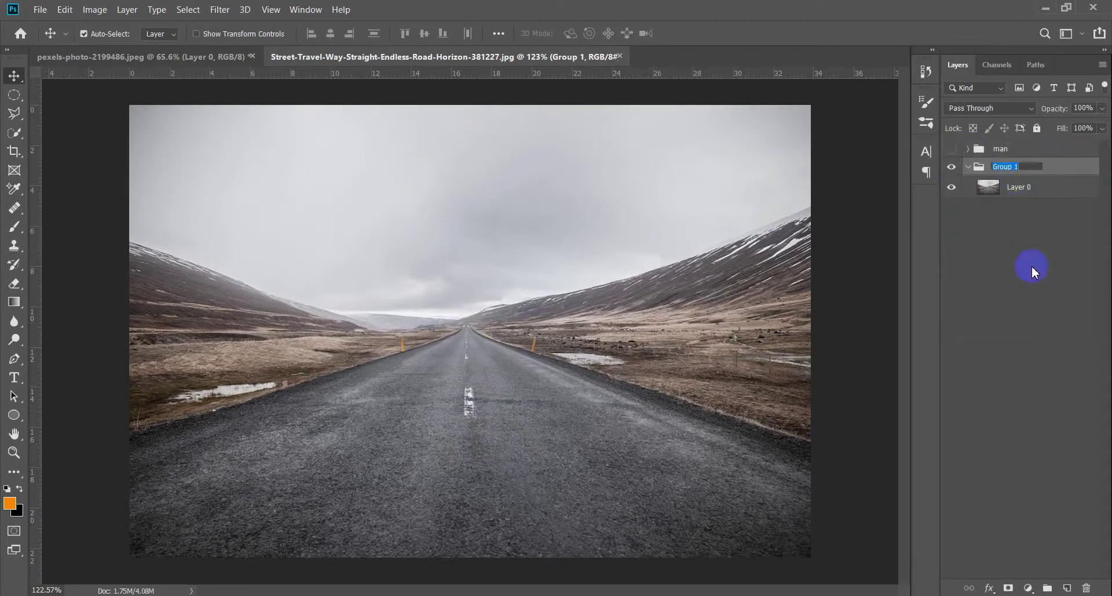
left_click(952, 187)
left_click(1019, 187)
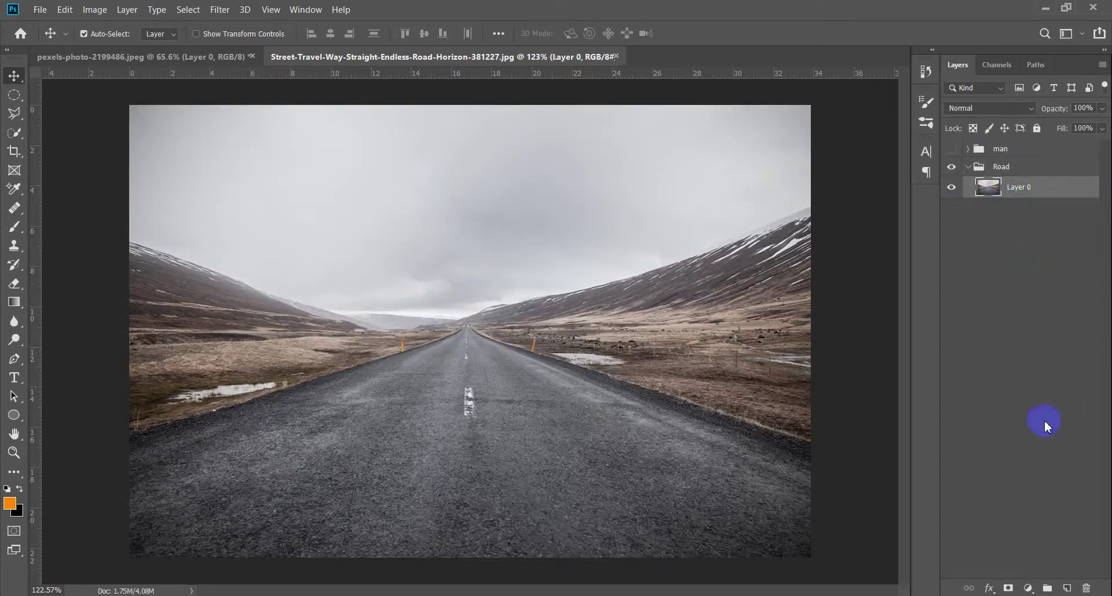
left_click(1029, 588)
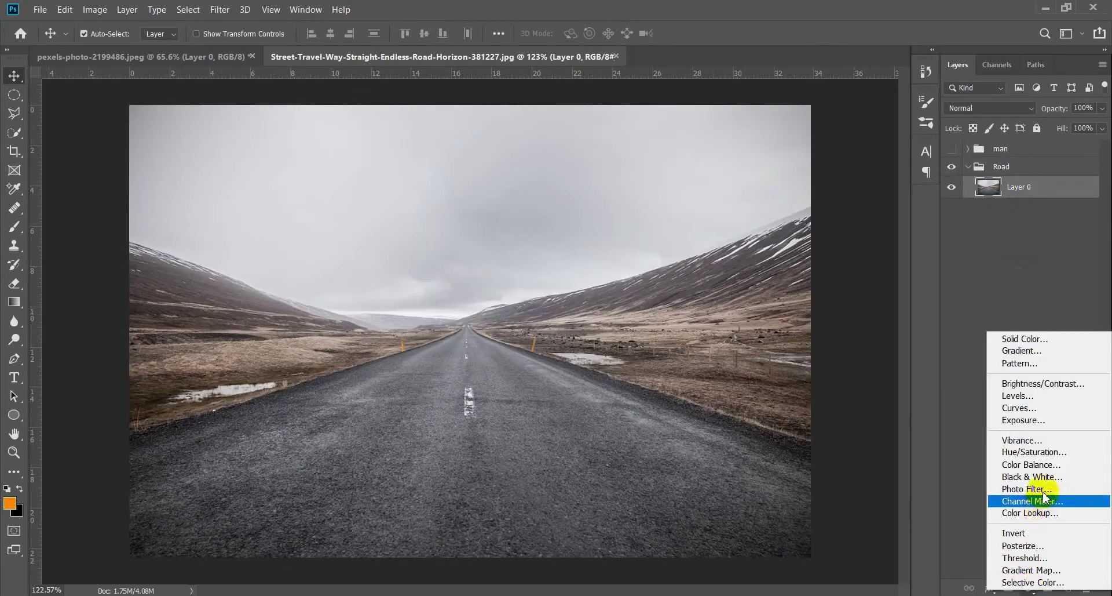
Add a Levels adjustment with output white lowered to about 79.
left_click(1037, 396)
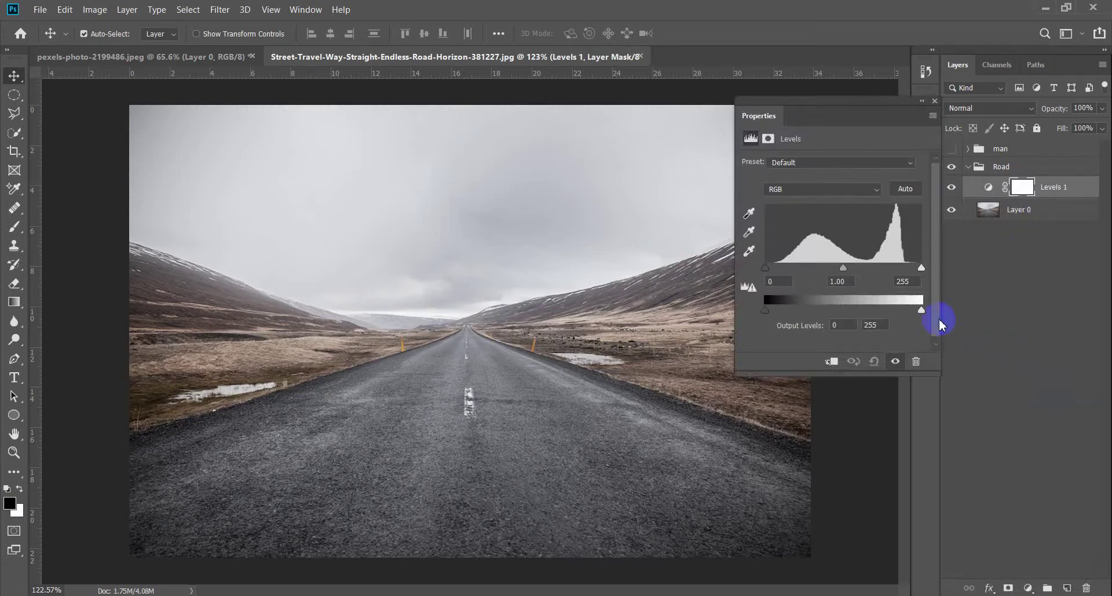
left_click_drag(920, 313, 814, 321)
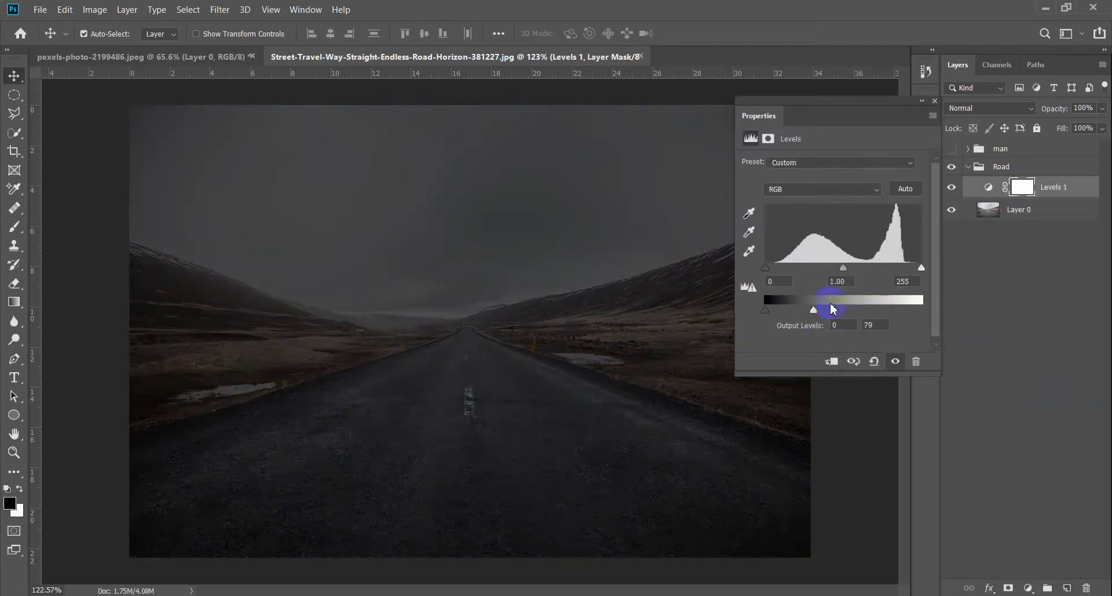
left_click(935, 102)
Add a second Levels adjustment with output white 150 and a black-filled mask.
left_click(1028, 588)
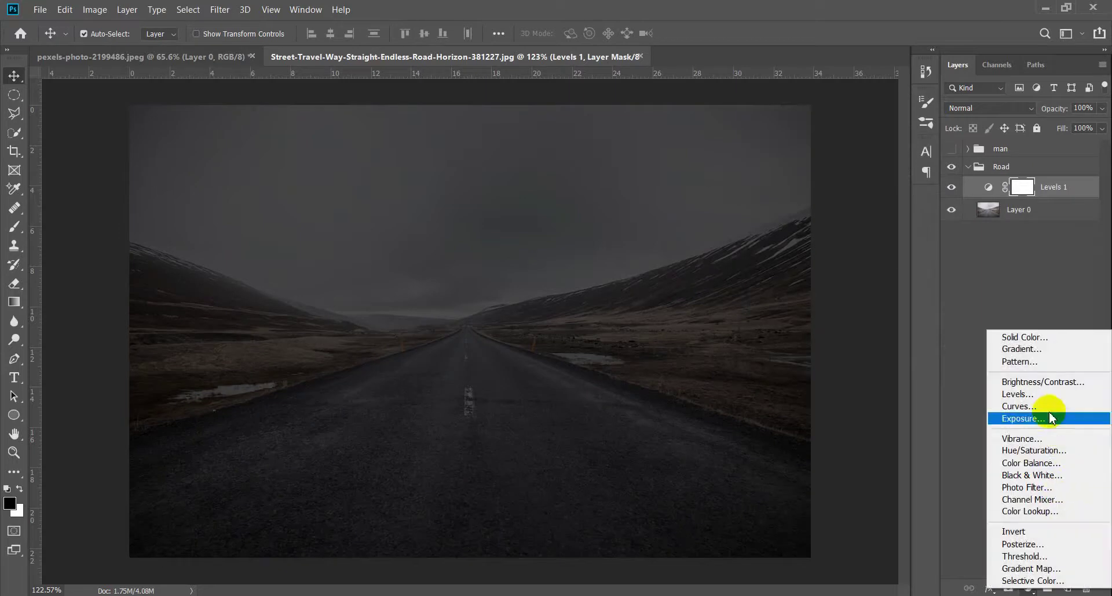
left_click(1044, 394)
left_click_drag(921, 310, 828, 319)
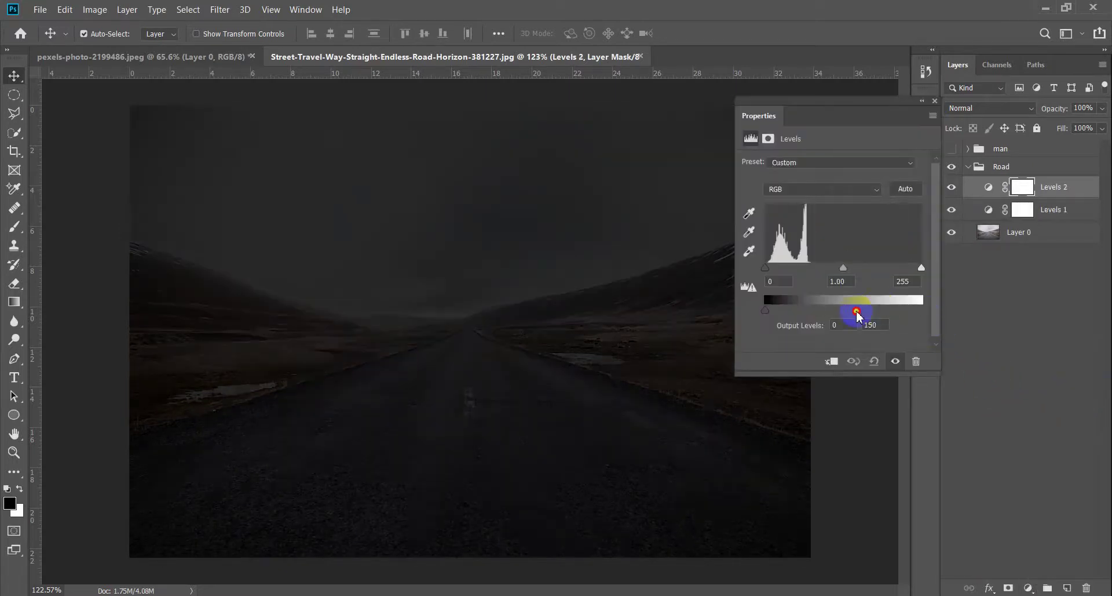
left_click(1015, 214)
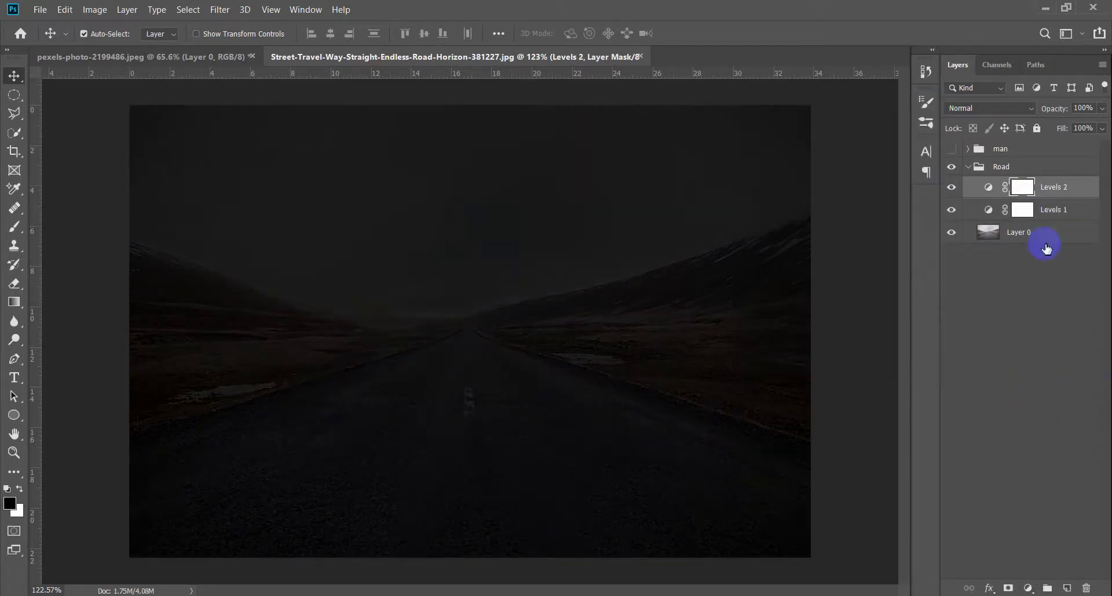
key("ctrl+i")
Paint white at 30% opacity on the Levels 2 mask across the top sky band.
key("b")
left_click_drag(573, 277, 452, 272)
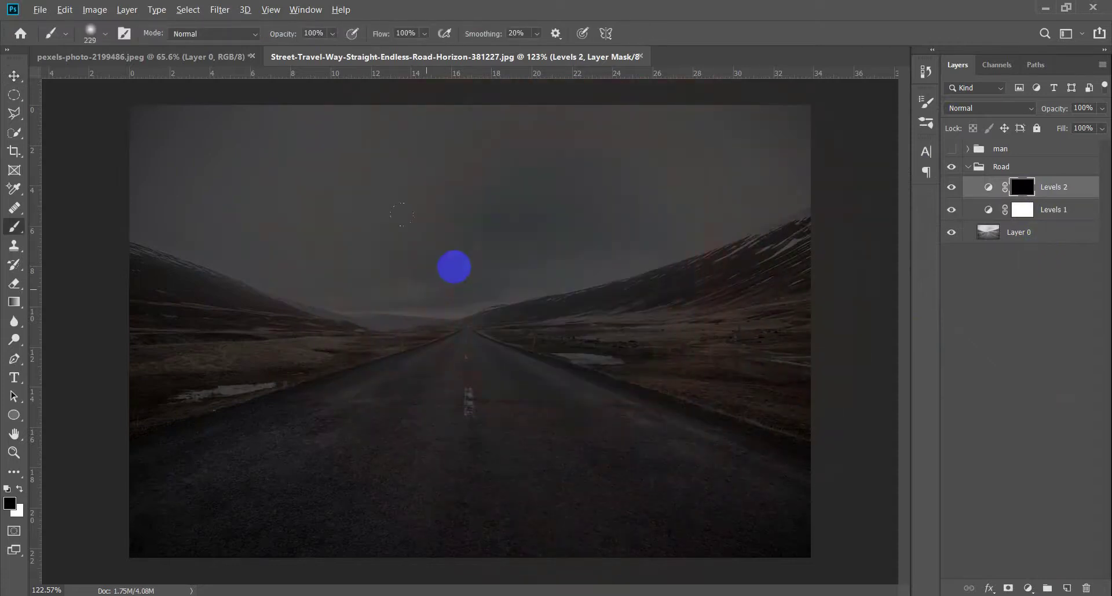
scroll(452, 272, "down", 2)
key("x")
mouse_move(667, 174)
left_mouse_down()
mouse_move(667, 197)
mouse_move(492, 258)
mouse_move(372, 256)
mouse_move(159, 178)
mouse_move(281, 217)
left_mouse_up()
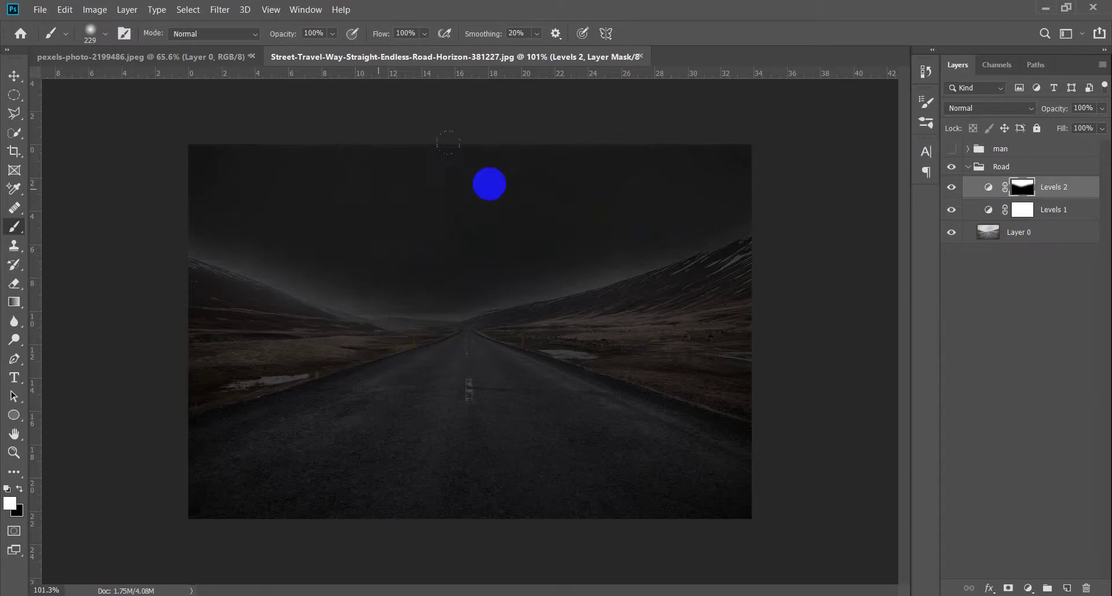
key("ctrl+alt+z")
left_click_drag(815, 142, 96, 161)
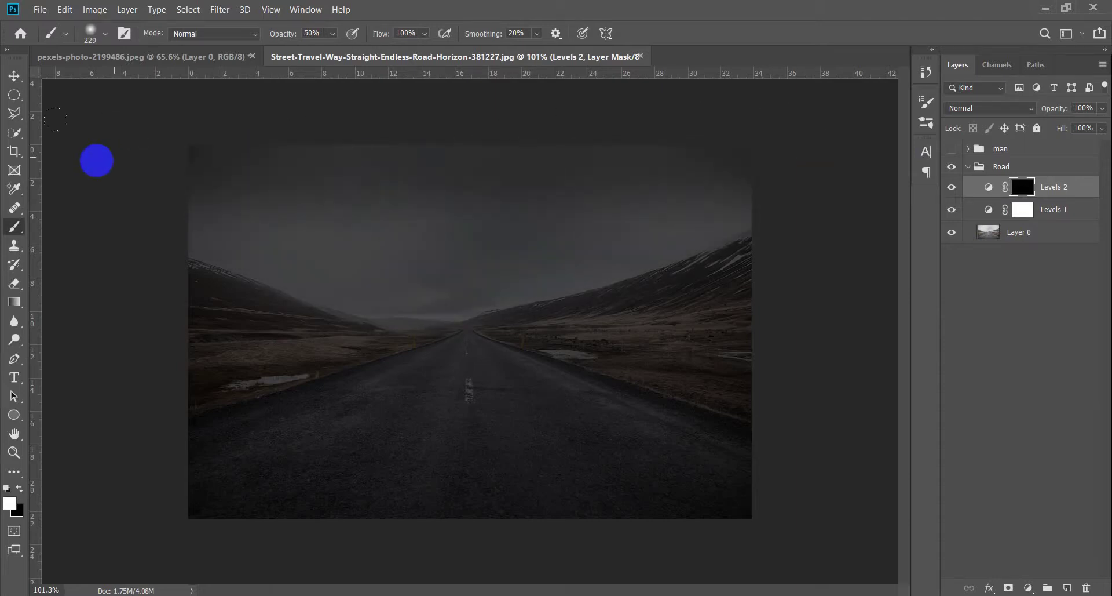
key("3")
key("bracketleft")
key("ctrl+z")
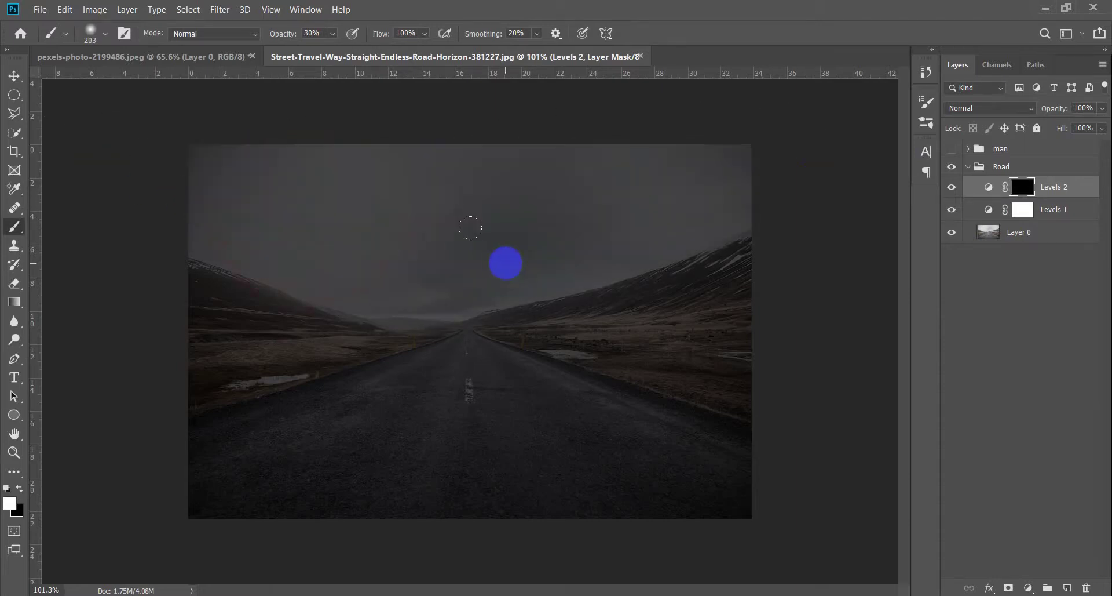
mouse_move(844, 166)
left_mouse_down()
mouse_move(258, 191)
mouse_move(922, 124)
mouse_move(320, 116)
mouse_move(746, 117)
left_mouse_up()
Switch to the Move tool and pan the view to the middle of the road.
key("v")
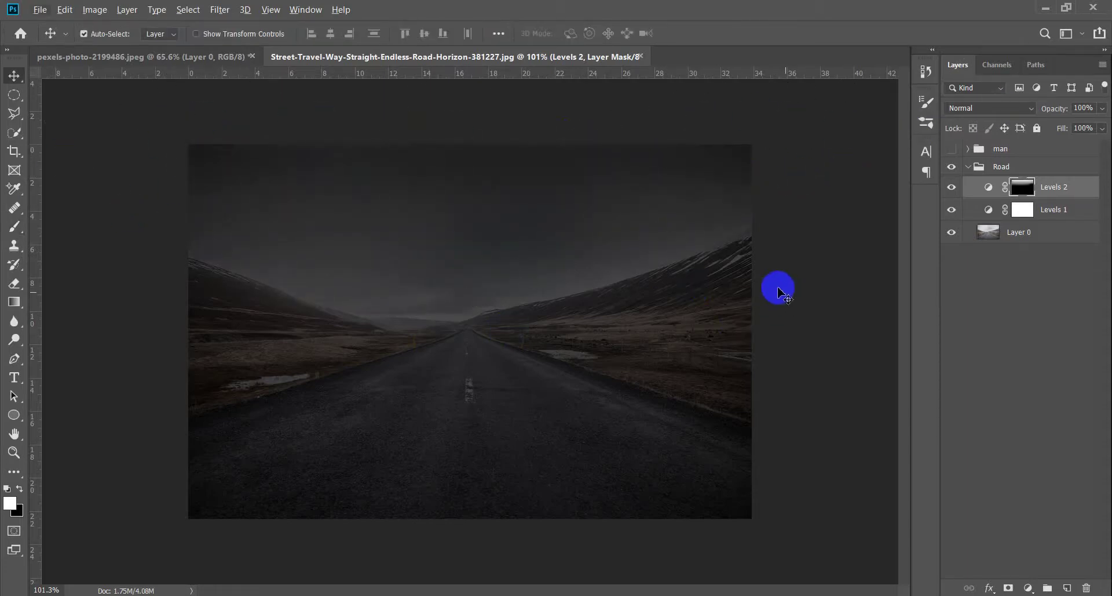
key("b")
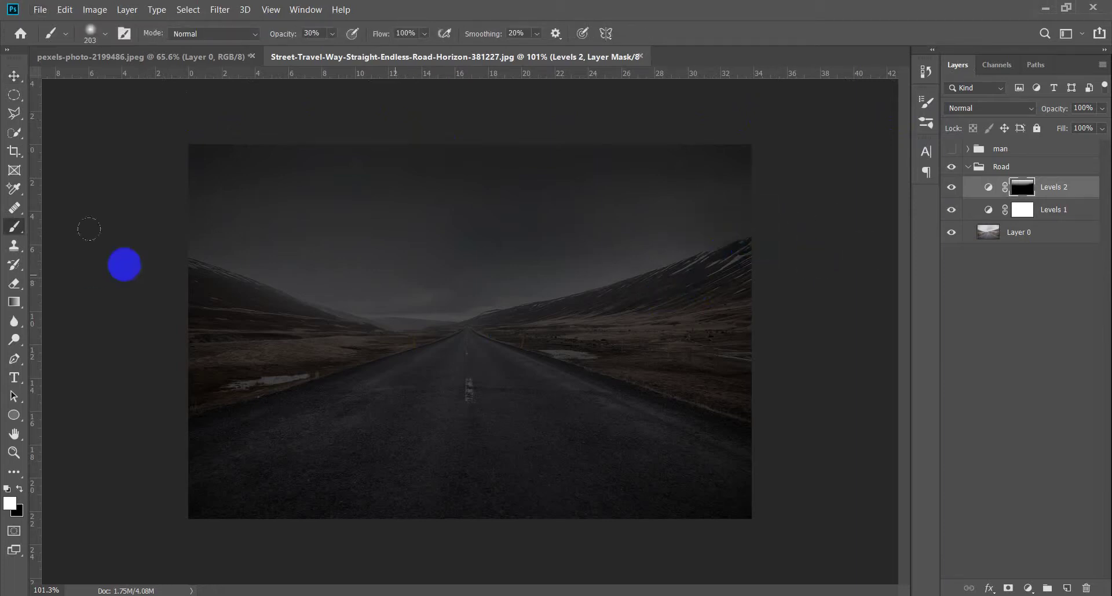
scroll(467, 311, "down", 3)
scroll(481, 371, "up", 5)
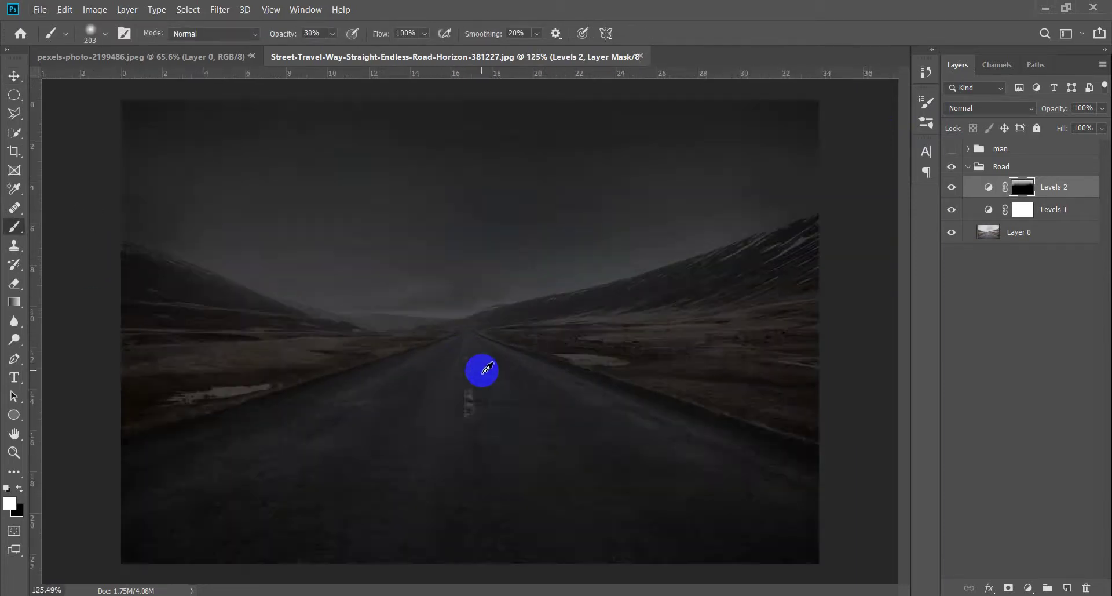
key("v")
scroll(482, 371, "down", 2)
scroll(489, 377, "up", 2)
left_click_drag(495, 383, 541, 365)
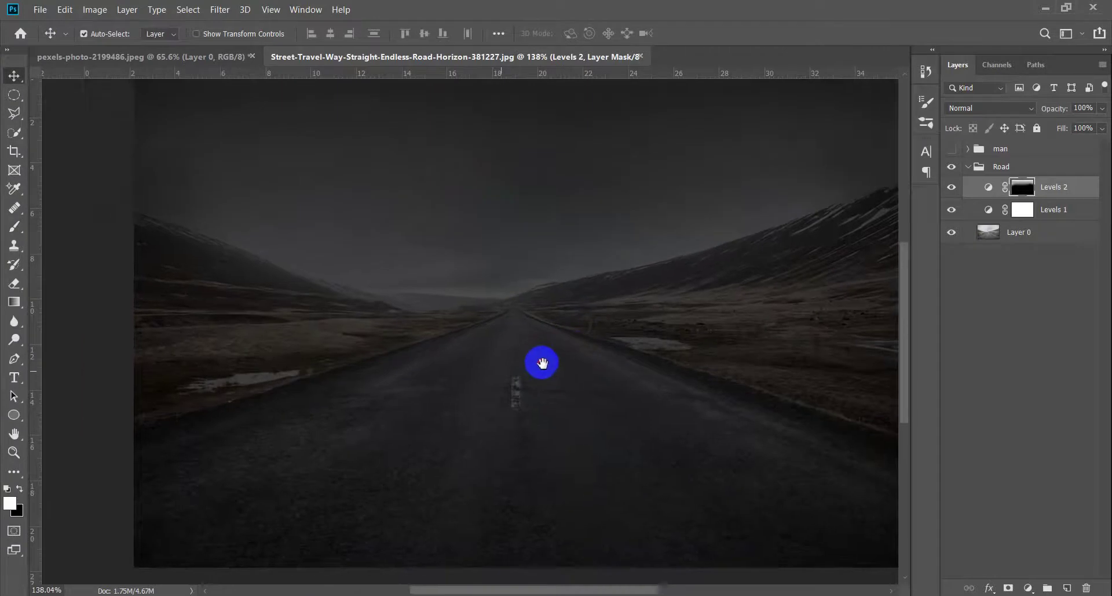
left_click_drag(533, 438, 537, 402)
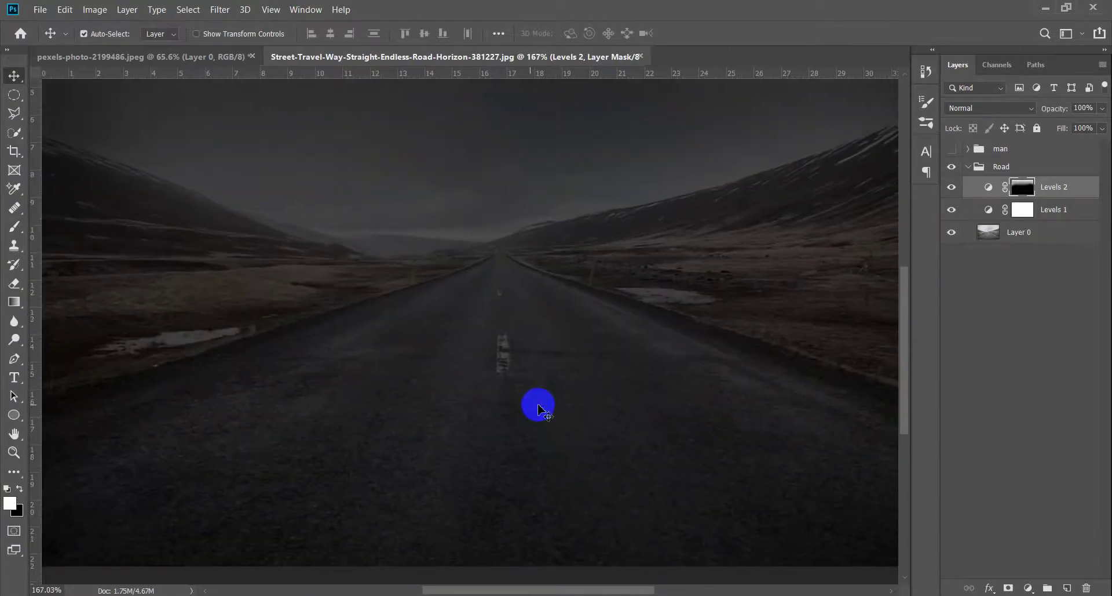
scroll(533, 399, "up", 2)
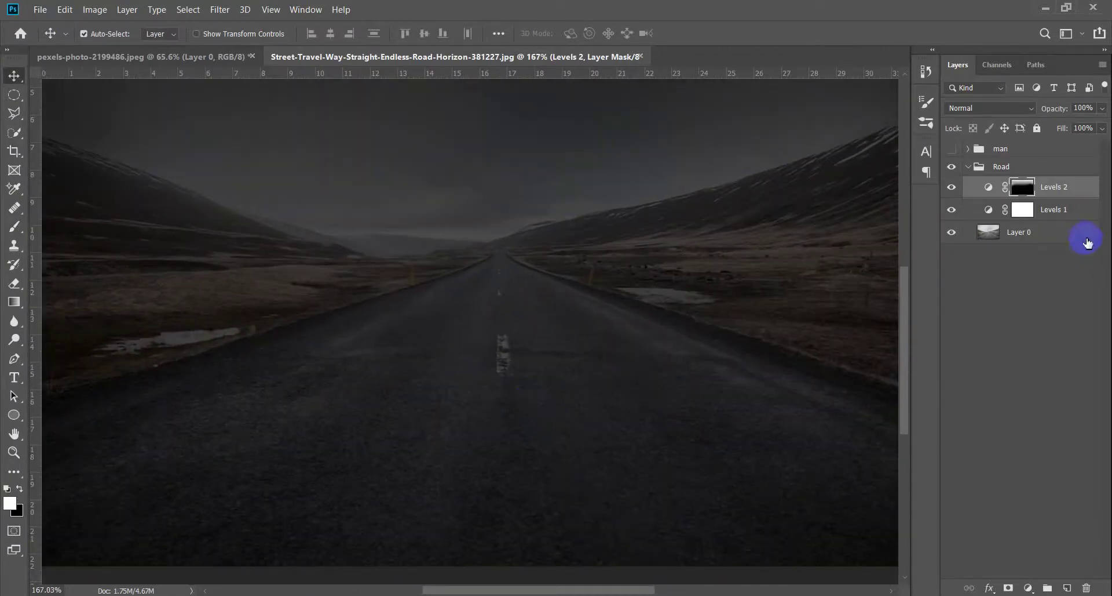
Select the Levels 1 adjustment and bring up its settings.
left_click(1082, 218)
scroll(603, 335, "down", 3)
scroll(658, 413, "up", 1)
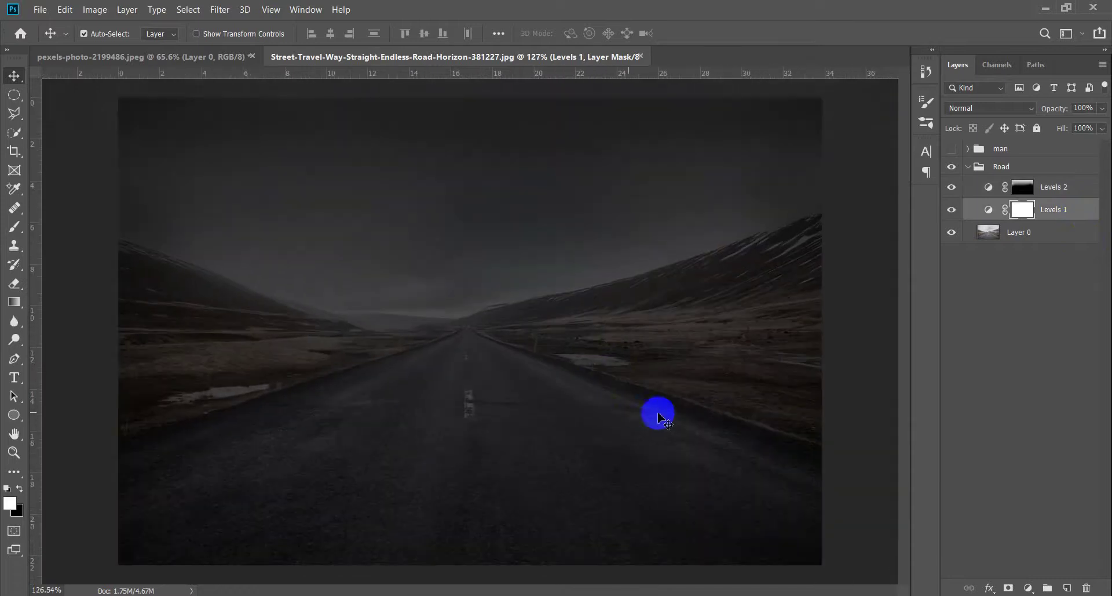
left_click(989, 209)
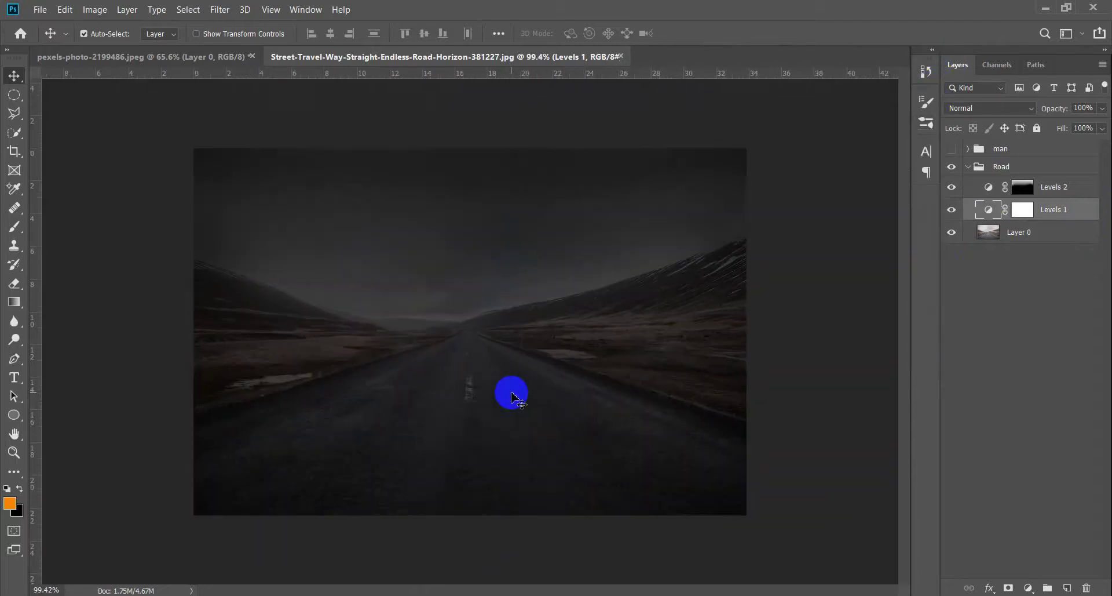
Add a new layer and try a Line tool stroke along the road's right side, then undo it.
left_click(1071, 187)
left_click(1065, 587)
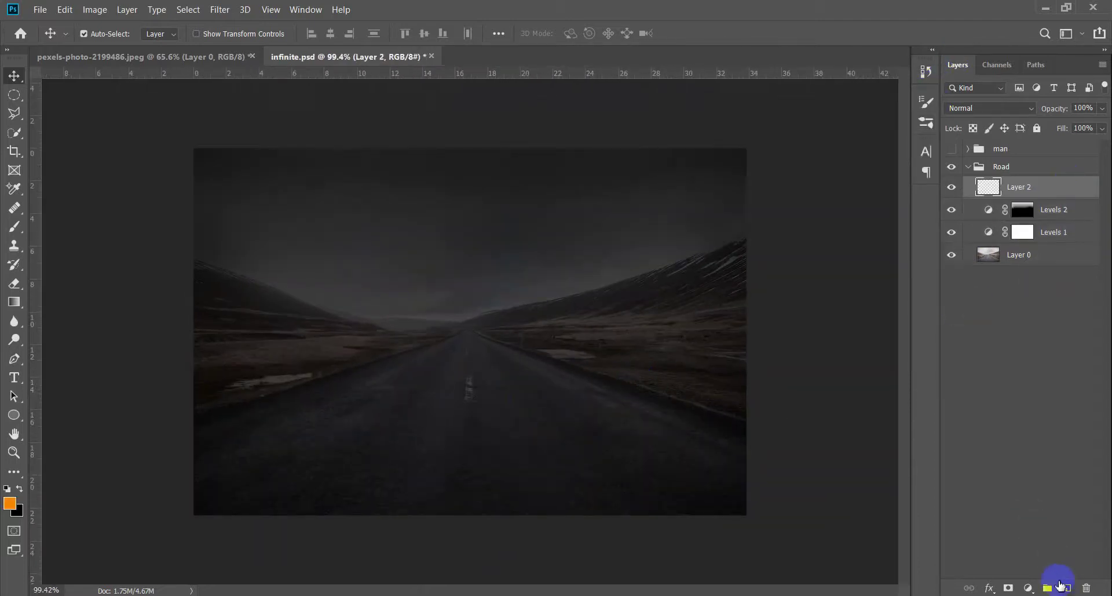
scroll(519, 450, "up", 2)
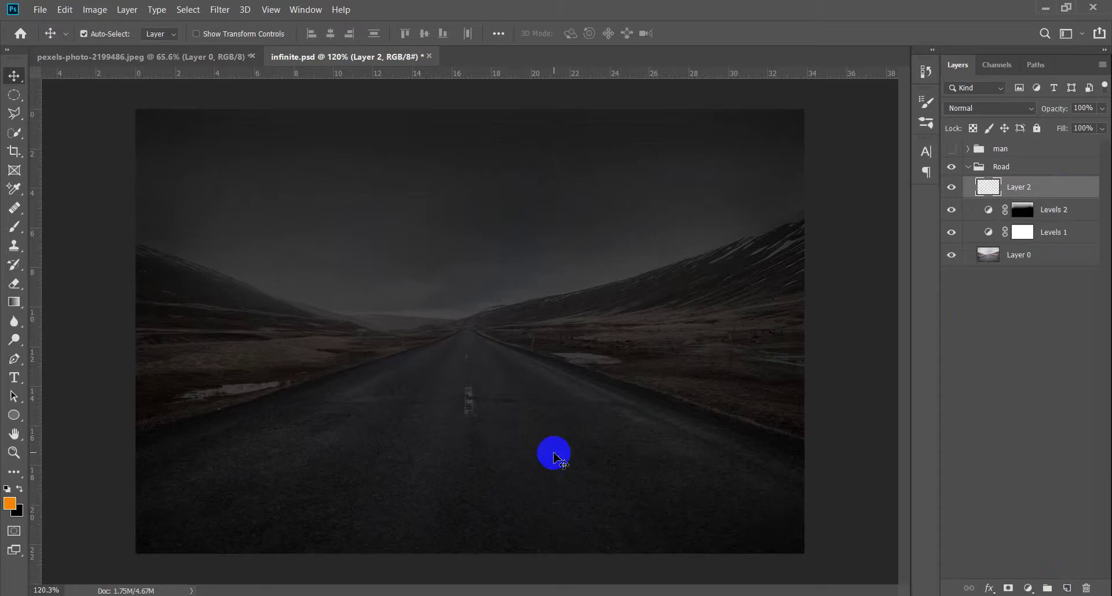
key("m")
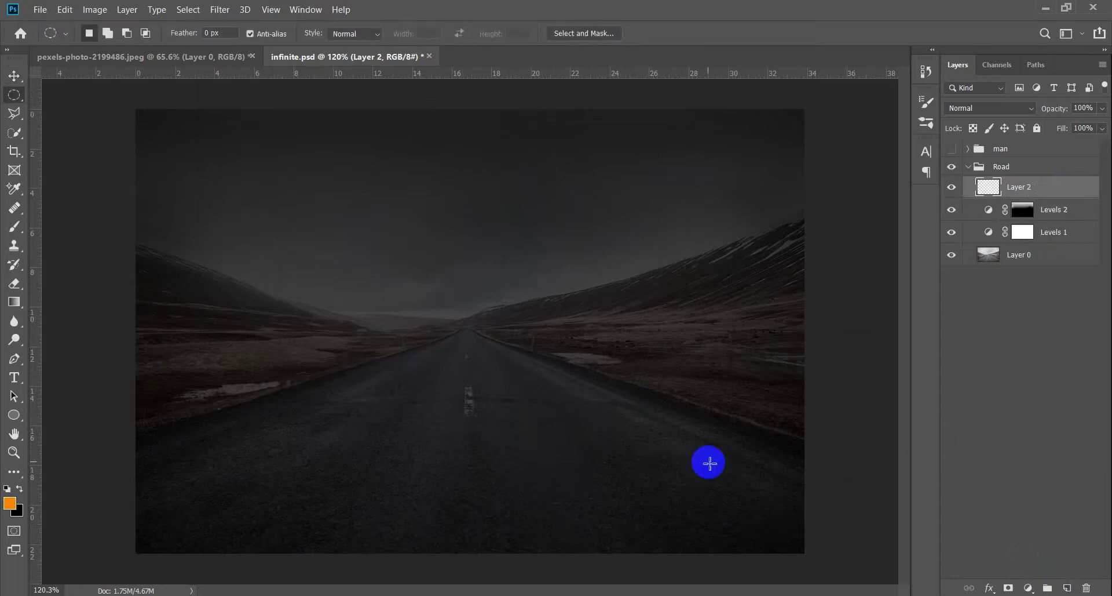
right_click(14, 414)
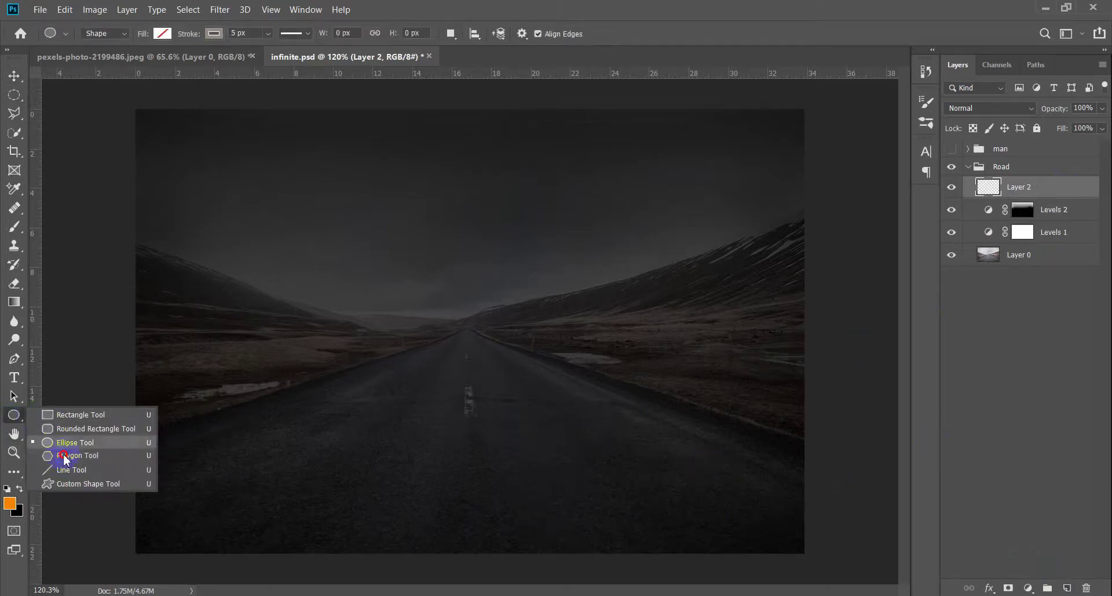
left_click(55, 474)
left_click_drag(755, 496, 394, 296)
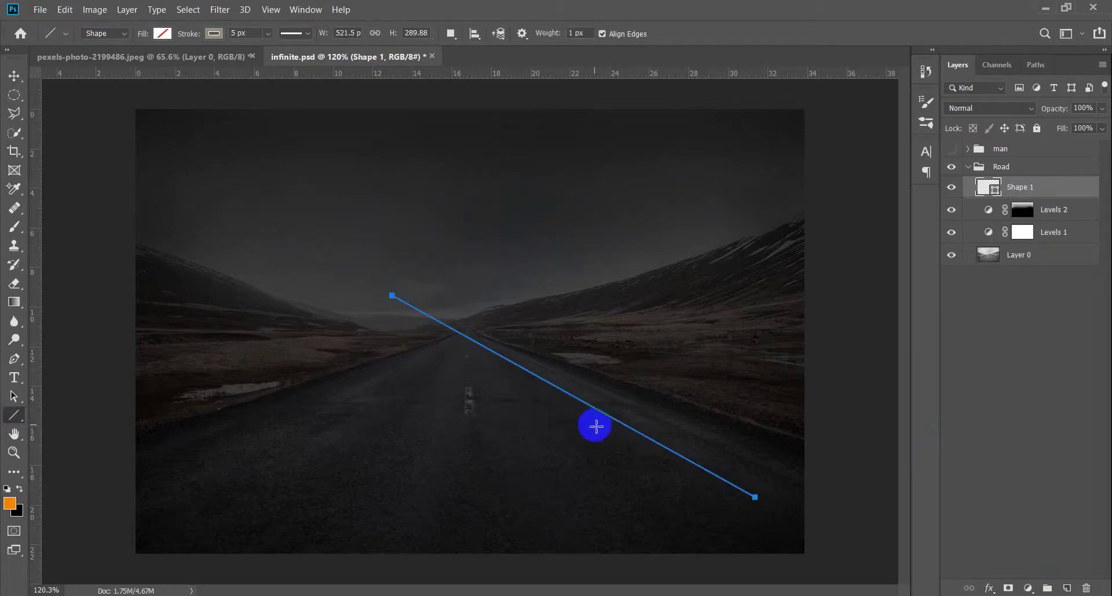
key("ctrl+z")
With a red stroke, draw lines along the right road edge and from the horizon into the right sky.
left_click(219, 34)
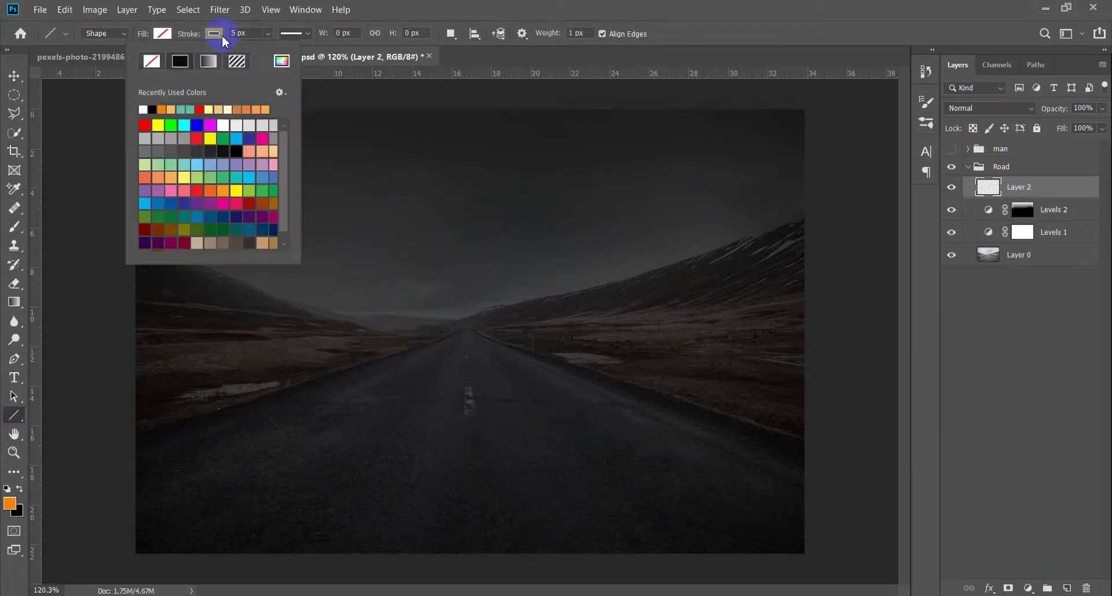
left_click(145, 125)
left_click_drag(810, 502, 477, 339)
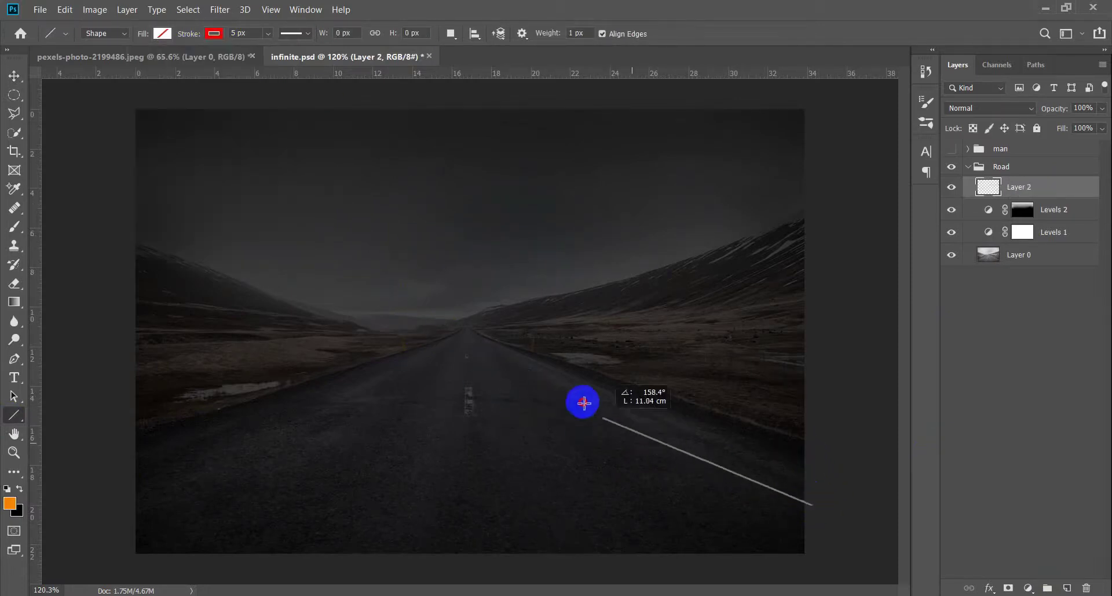
left_click_drag(477, 338, 477, 338)
left_click_drag(811, 174, 476, 308)
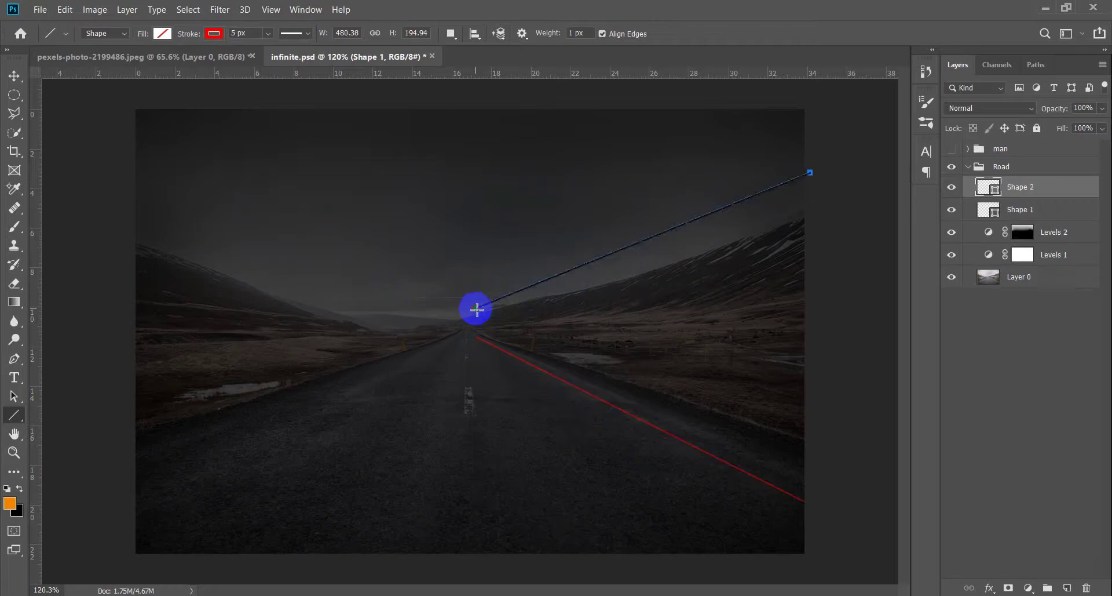
Duplicate both red lines, flip them horizontally and position them on the road's left side.
left_click(1079, 210, "shift")
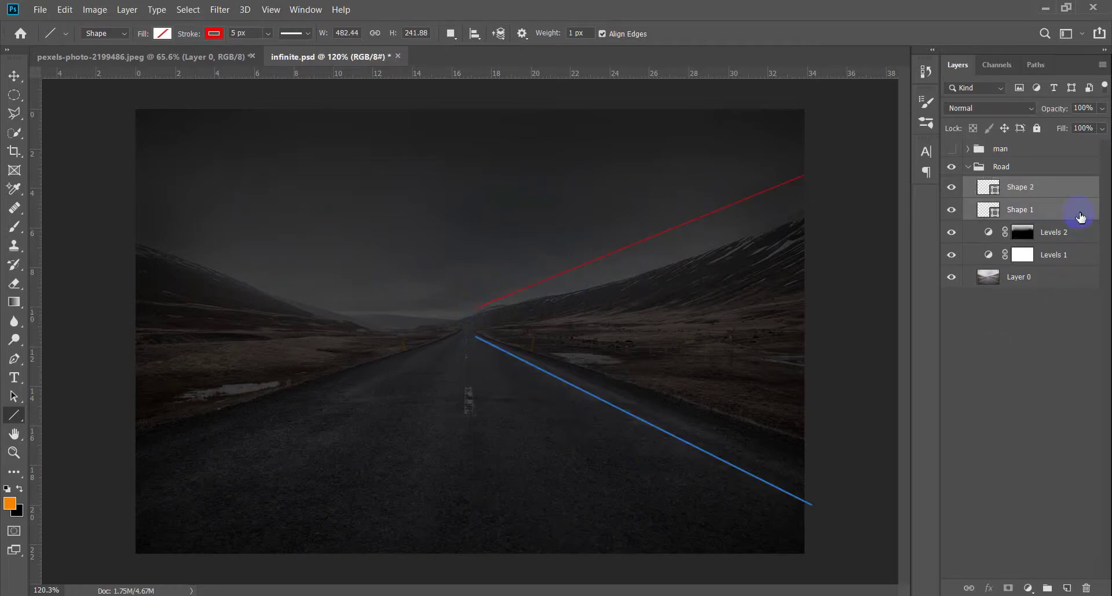
key("ctrl+j")
key("ctrl+t")
right_click(585, 360)
left_click(651, 529)
left_click_drag(693, 449, 400, 446)
key("Left")
key("Left")
key("Left")
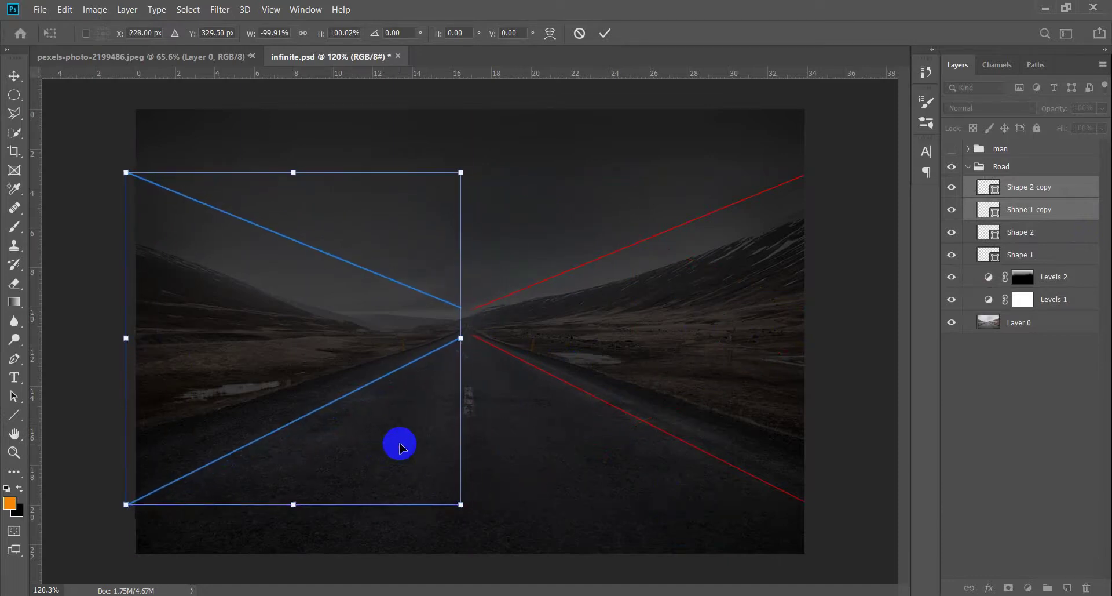
key("Up")
key("Up")
key("Up")
key("Left")
key("Left")
key("Left")
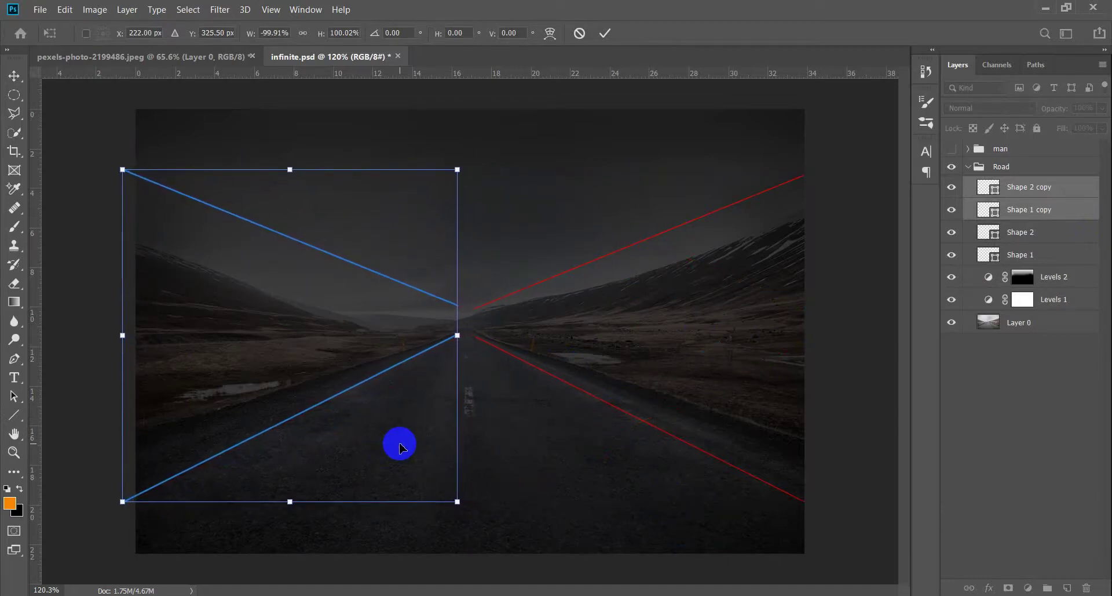
key("u")
left_click(529, 239)
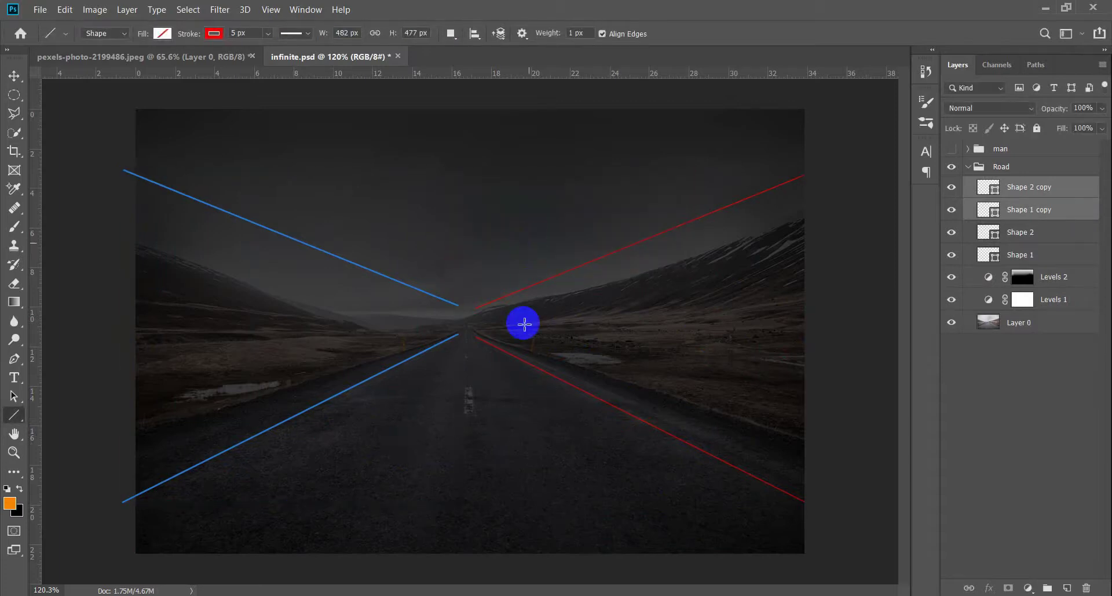
Select all four line layers and group them into Group 1.
key("v")
left_click(1061, 183)
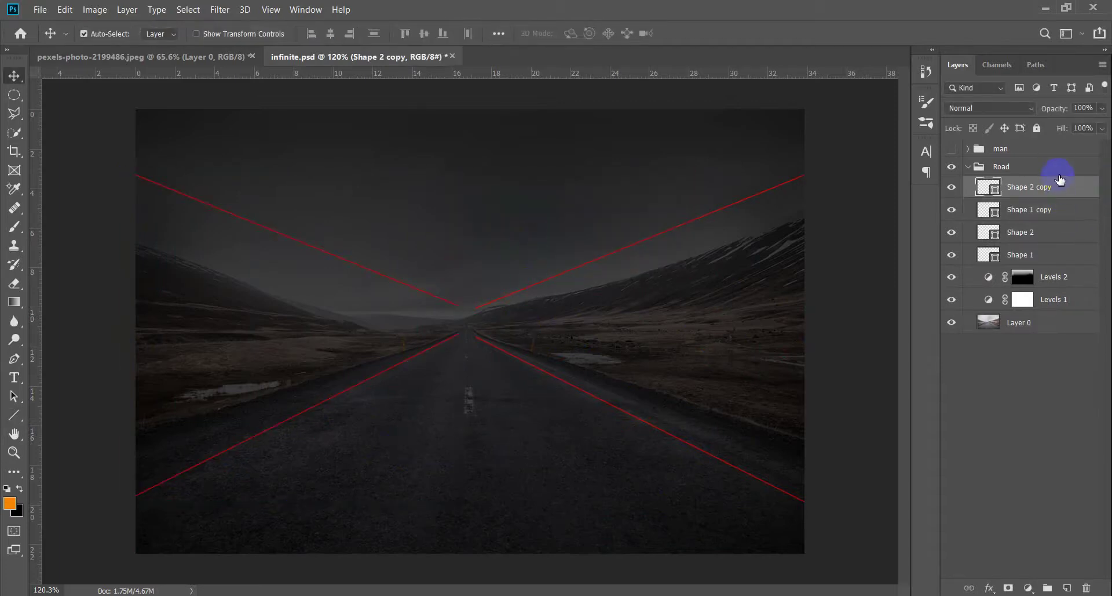
left_click(1057, 257, "shift")
key("ctrl+g")
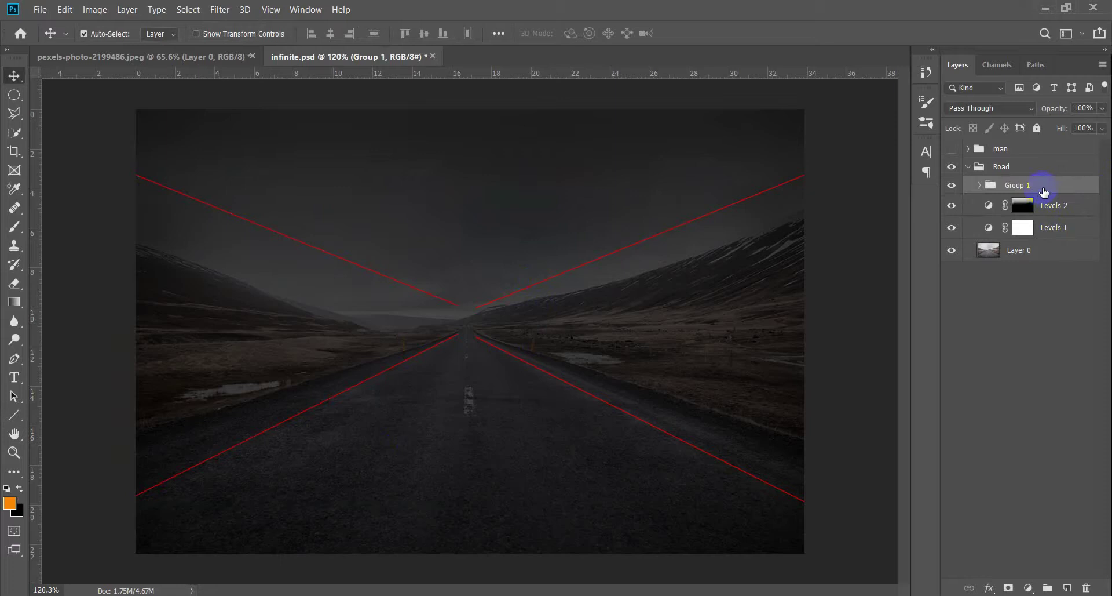
Rename Group 1 to 'perspective lines' and put a new empty layer into its own group.
double_click(1018, 185)
type("perspective l")
type("ines")
key("Return")
key("ctrl+shift+alt+n")
key("ctrl+g")
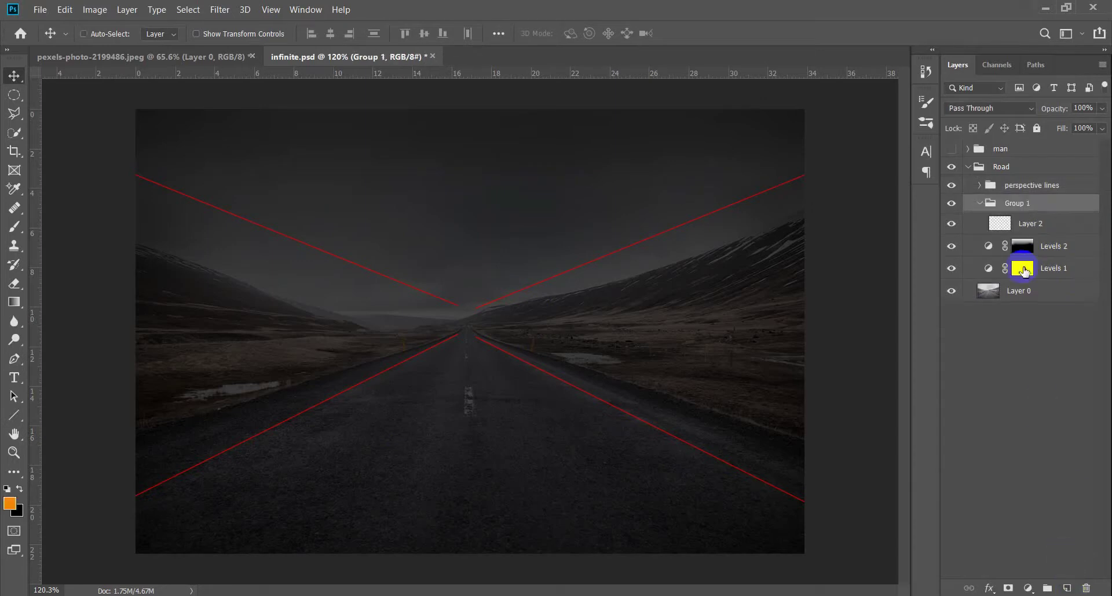
Check the perspective lines group contents and select Layer 2 in the Lights group for drawing.
left_click(1058, 230)
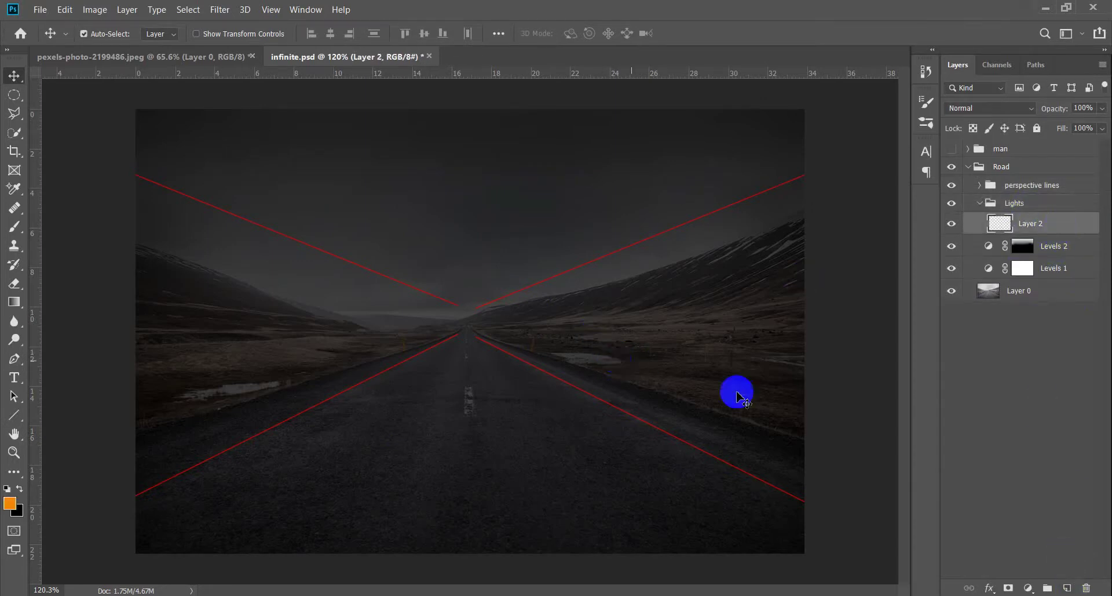
left_click(333, 402)
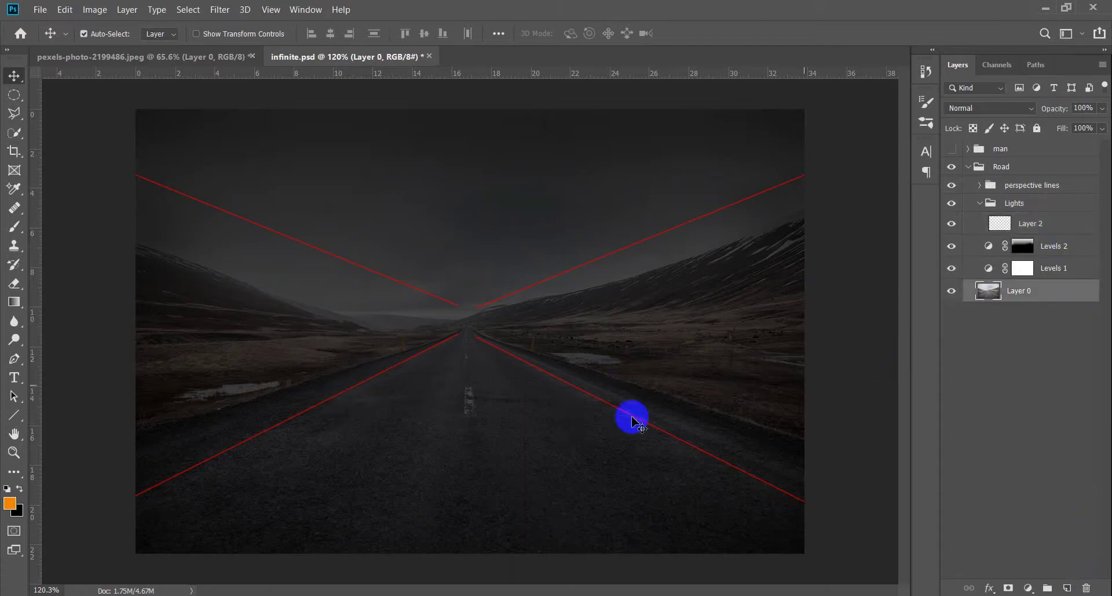
scroll(450, 404, "down", 3)
scroll(433, 377, "up", 5)
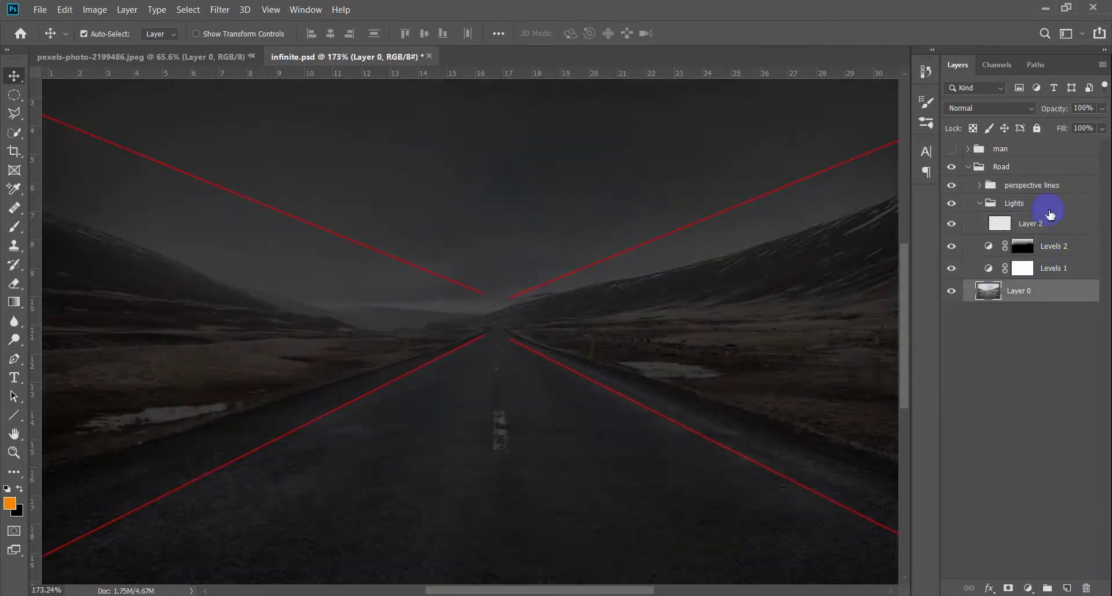
left_click(1050, 213)
left_click(979, 185)
left_click(1043, 205)
left_click(1043, 227, "ctrl")
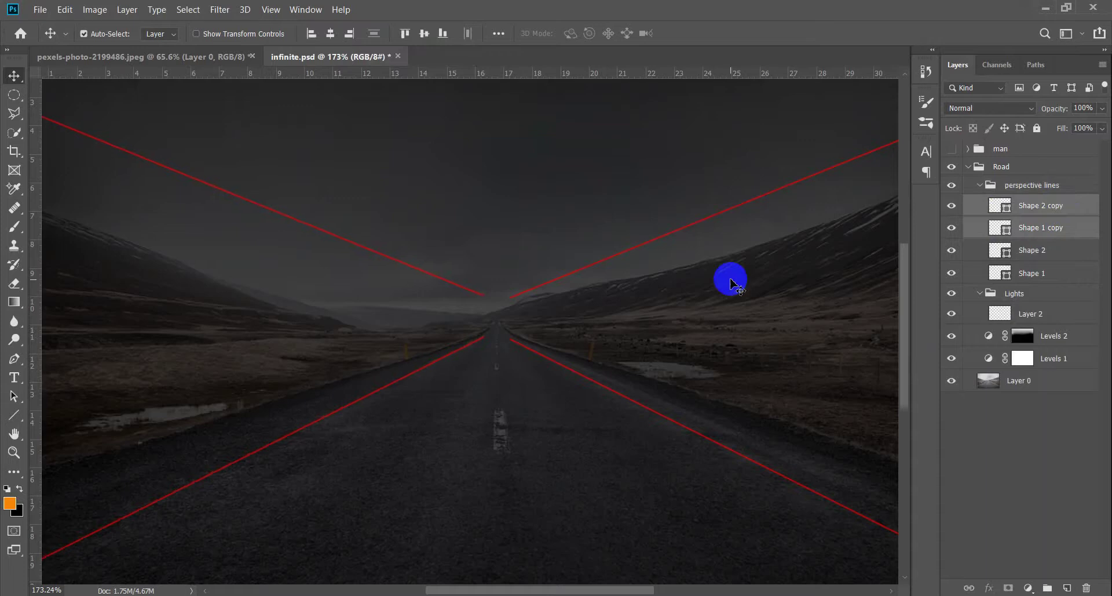
left_click(980, 185)
left_click(1059, 223)
scroll(688, 315, "down", 3)
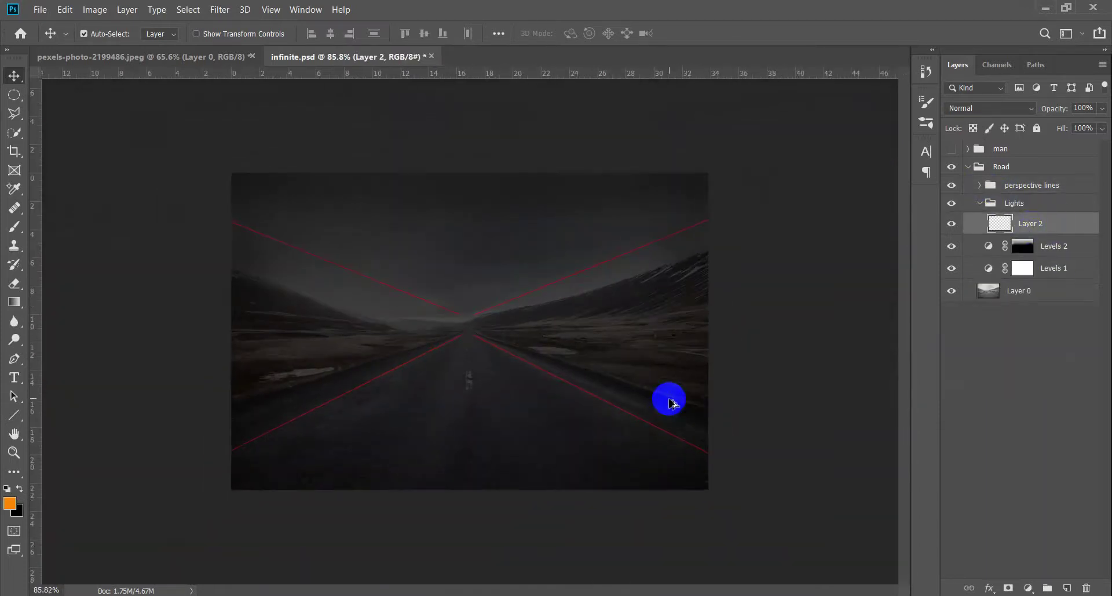
Make a tall thin rectangular selection on the right roadside.
key("m")
scroll(741, 403, "up", 2)
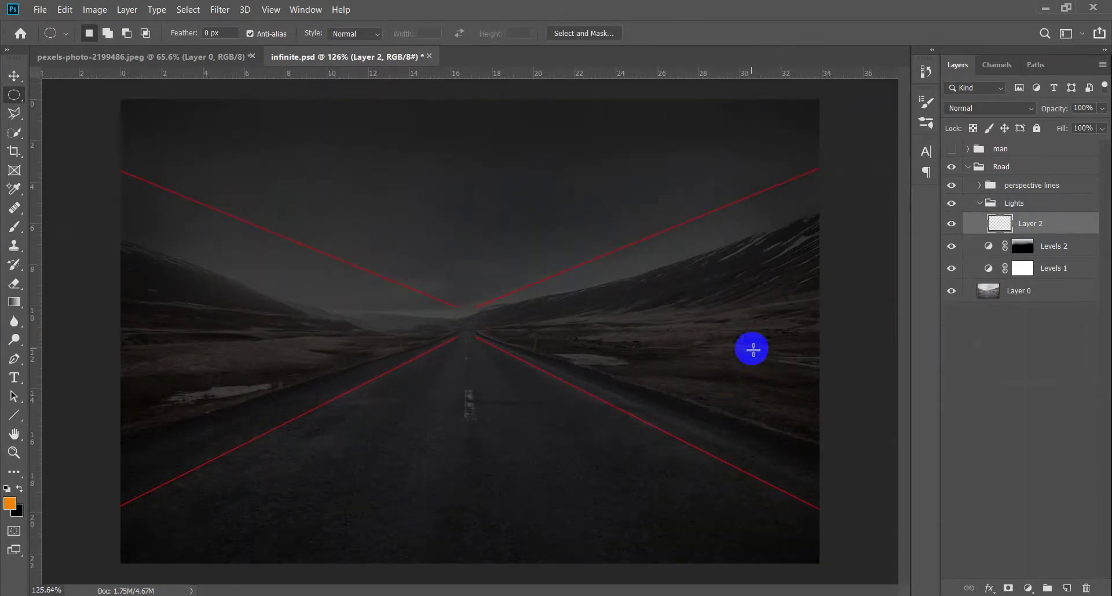
left_click_drag(764, 315, 716, 449)
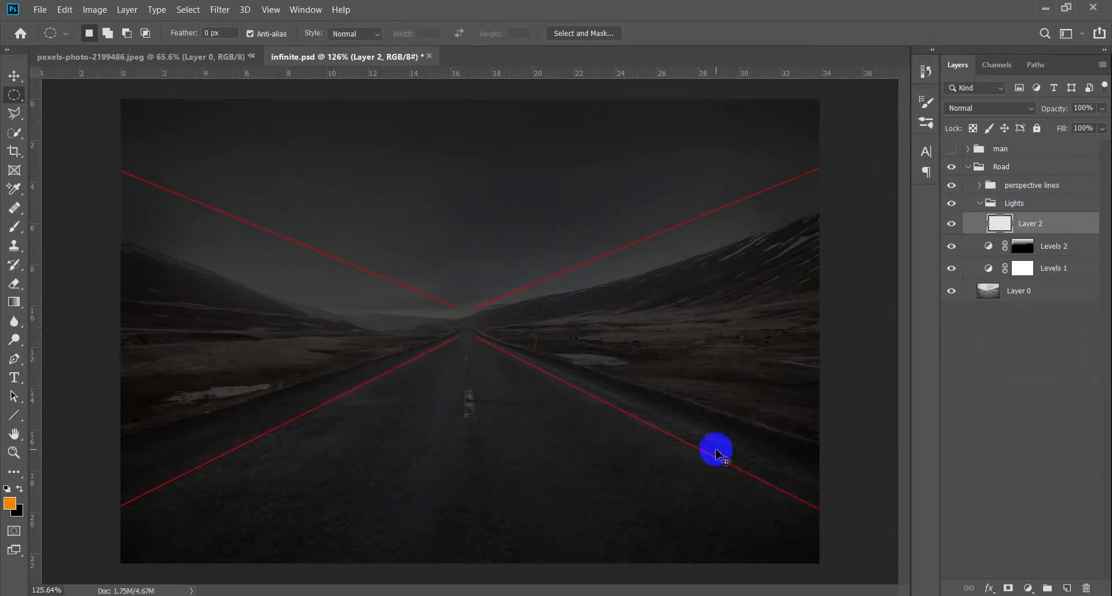
key("shift+m")
mouse_move(782, 272)
left_mouse_down()
mouse_move(749, 384)
mouse_move(758, 477)
left_mouse_up()
Set white as the foreground colour and fill the strip with it.
key("d")
key("z")
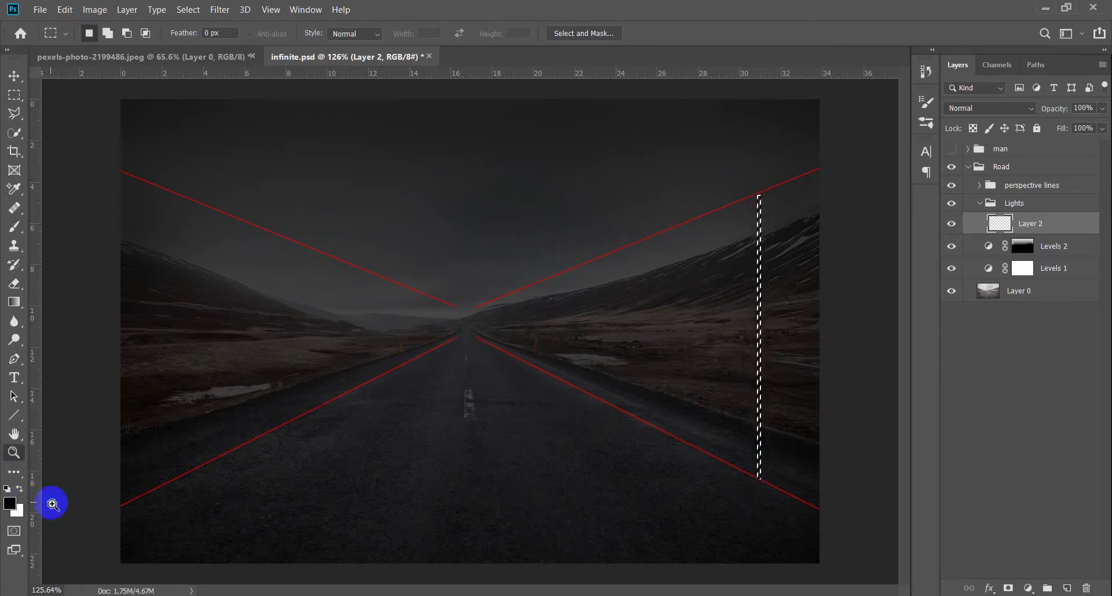
left_click(19, 488)
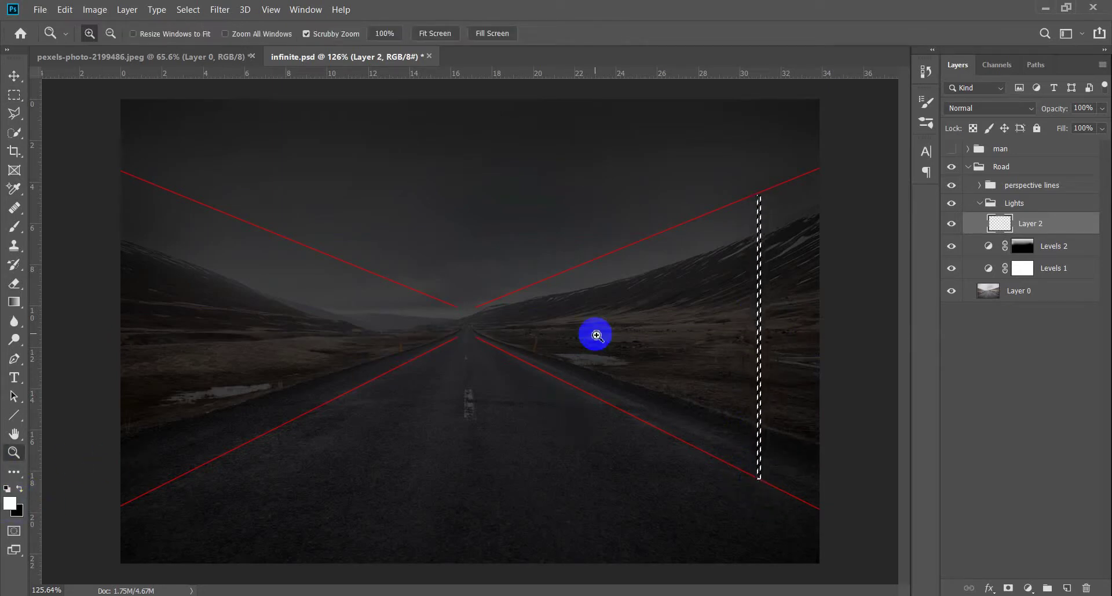
key("v")
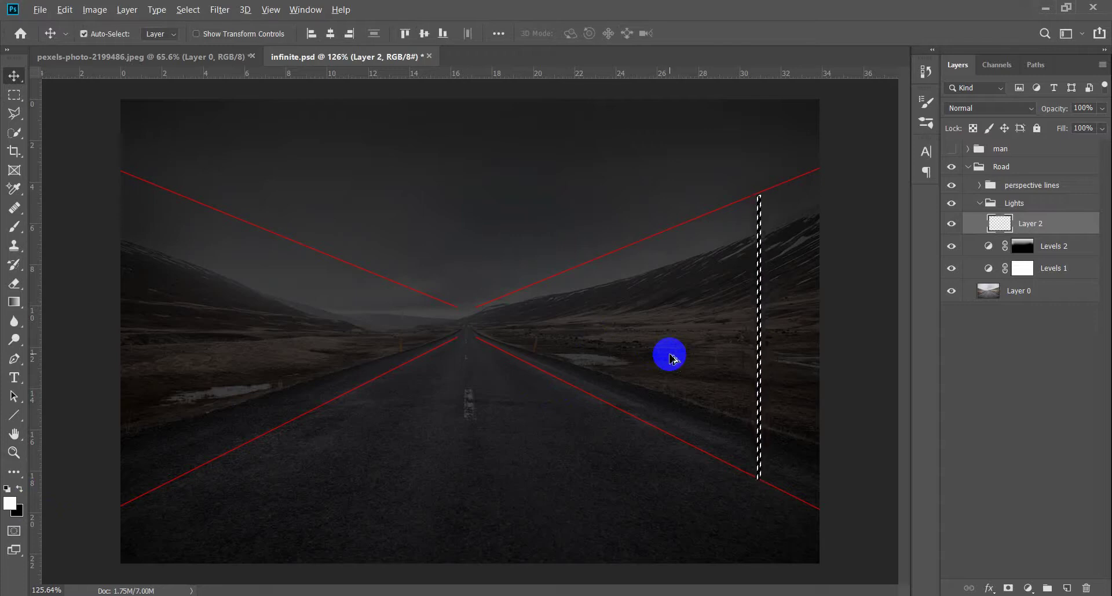
key("ctrl")
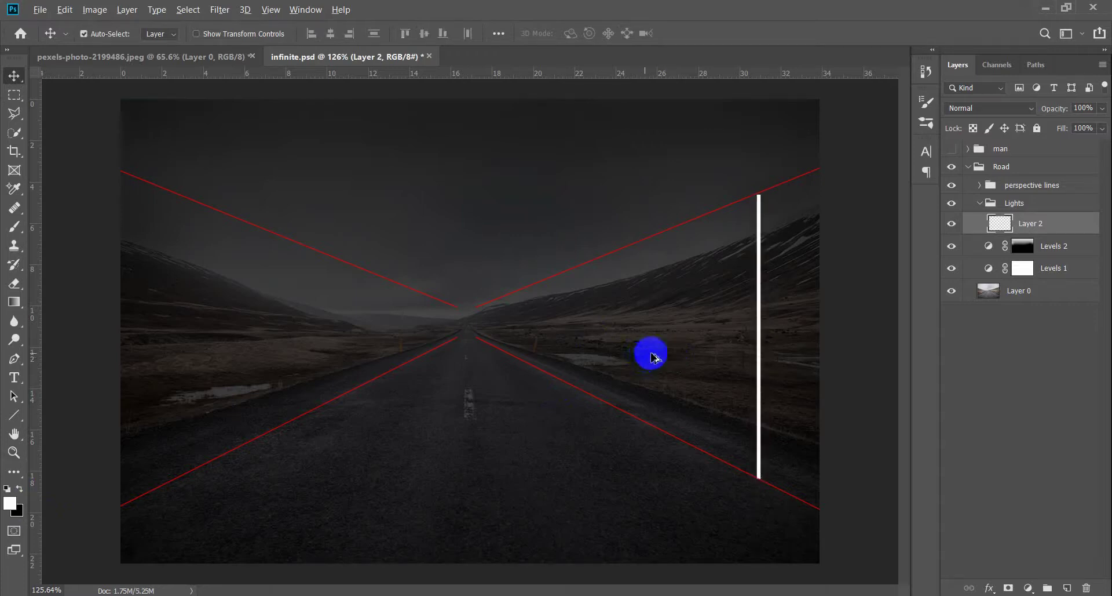
scroll(652, 354, "down", 1)
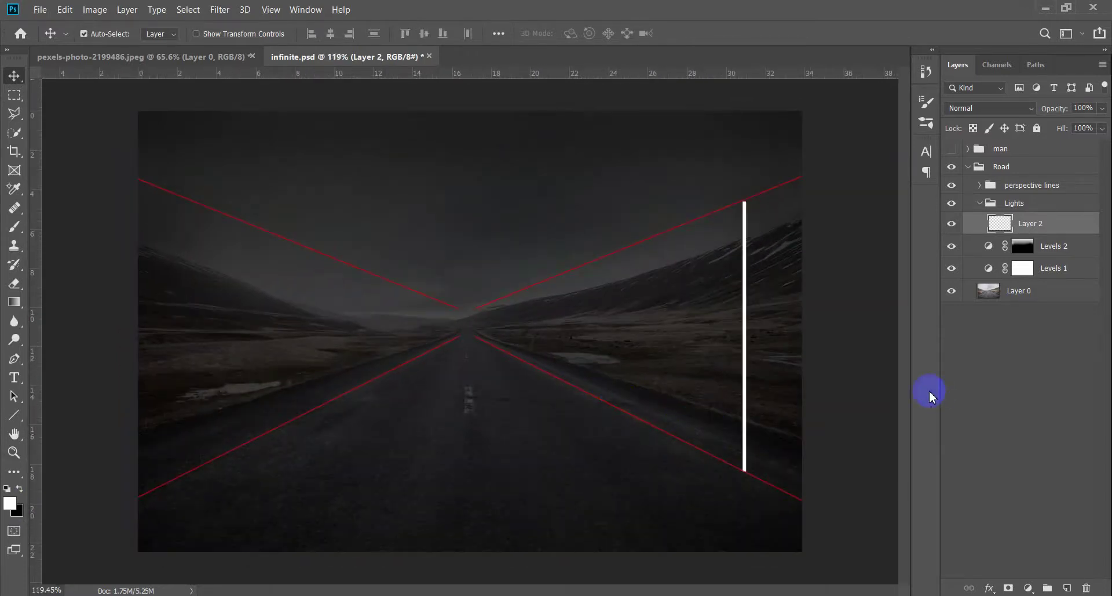
scroll(765, 405, "up", 4)
mouse_move(723, 402)
left_mouse_down()
mouse_move(728, 410)
mouse_move(710, 387)
left_mouse_up()
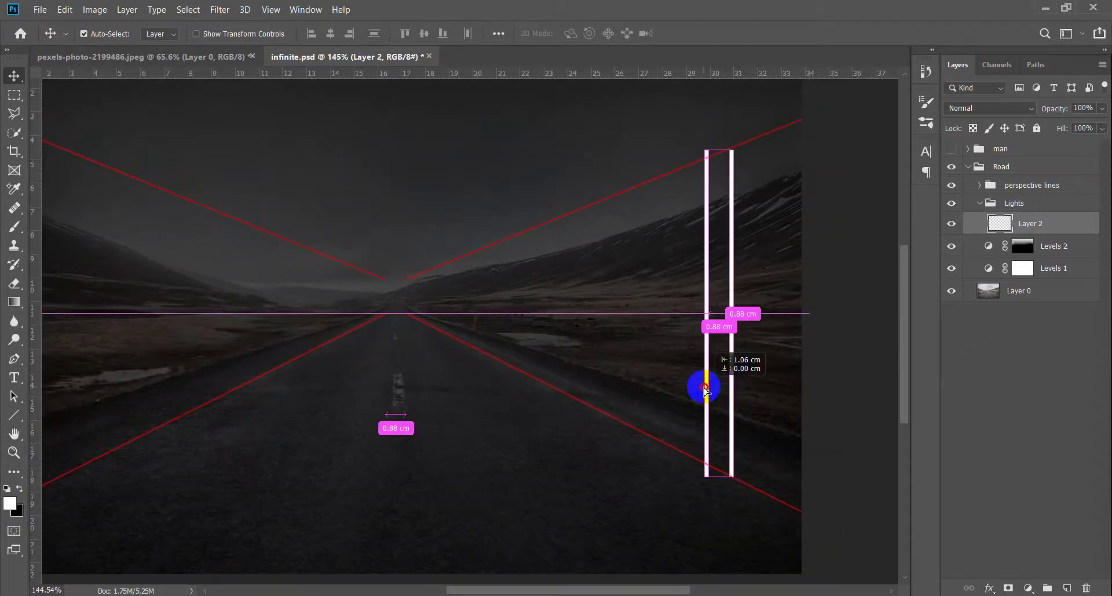
key("ctrl+z")
left_click(374, 484)
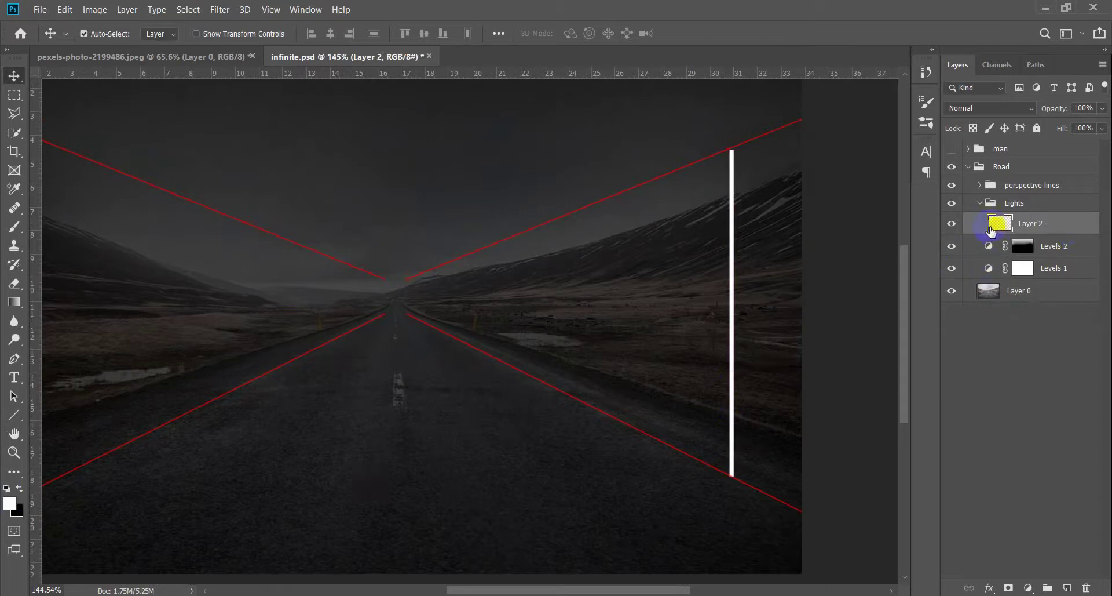
Fill the Layer 2 bar selection with pale cyan #a7fffe and deselect it.
left_click(991, 227, "ctrl")
key("ctrl+BackSpace")
scroll(737, 355, "up", 3)
scroll(715, 467, "up", 2)
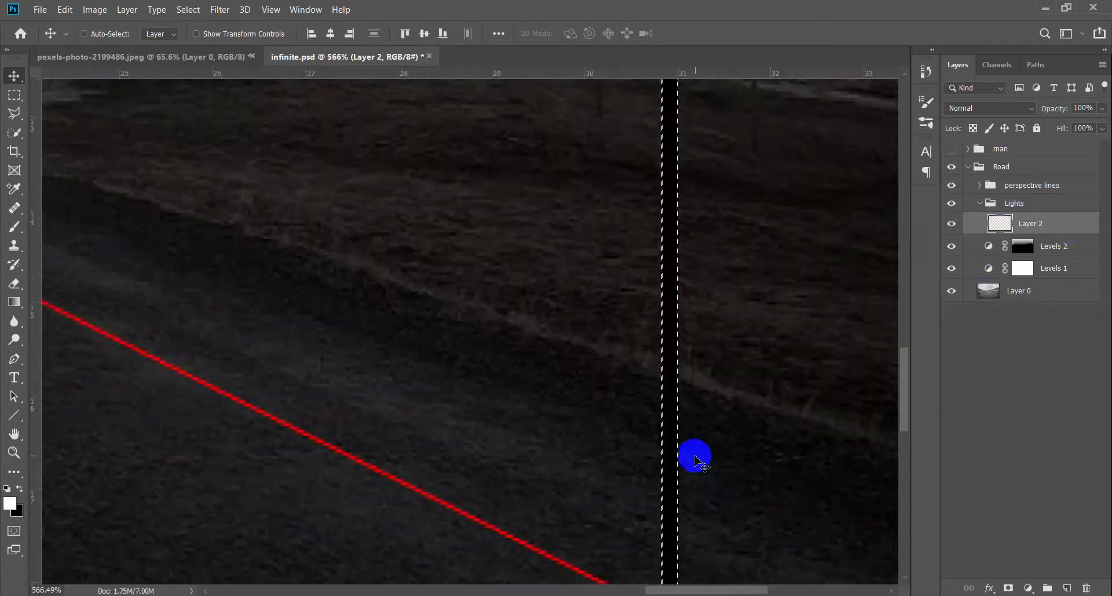
scroll(678, 442, "down", 5)
left_click(10, 503)
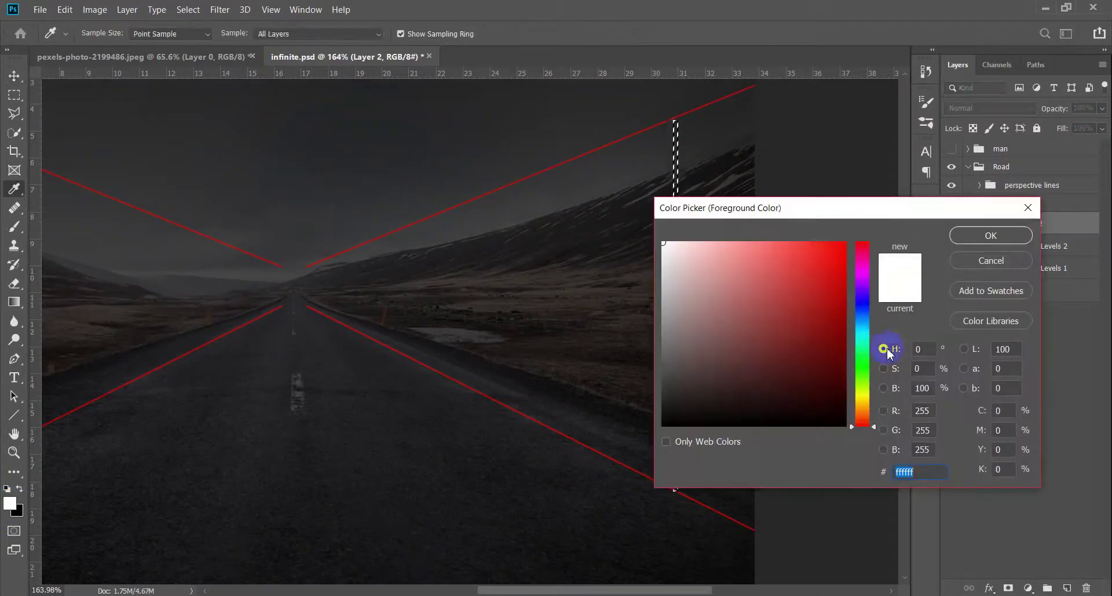
left_click_drag(862, 345, 863, 334)
left_click_drag(727, 247, 729, 230)
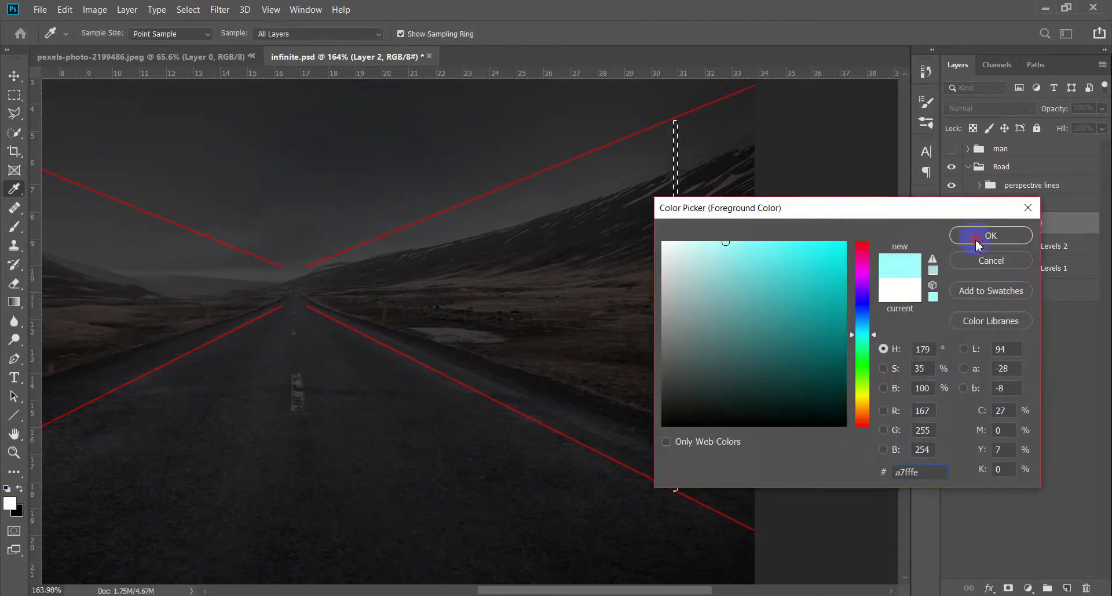
left_click(977, 244)
key("v")
key("alt+BackSpace")
key("ctrl+d")
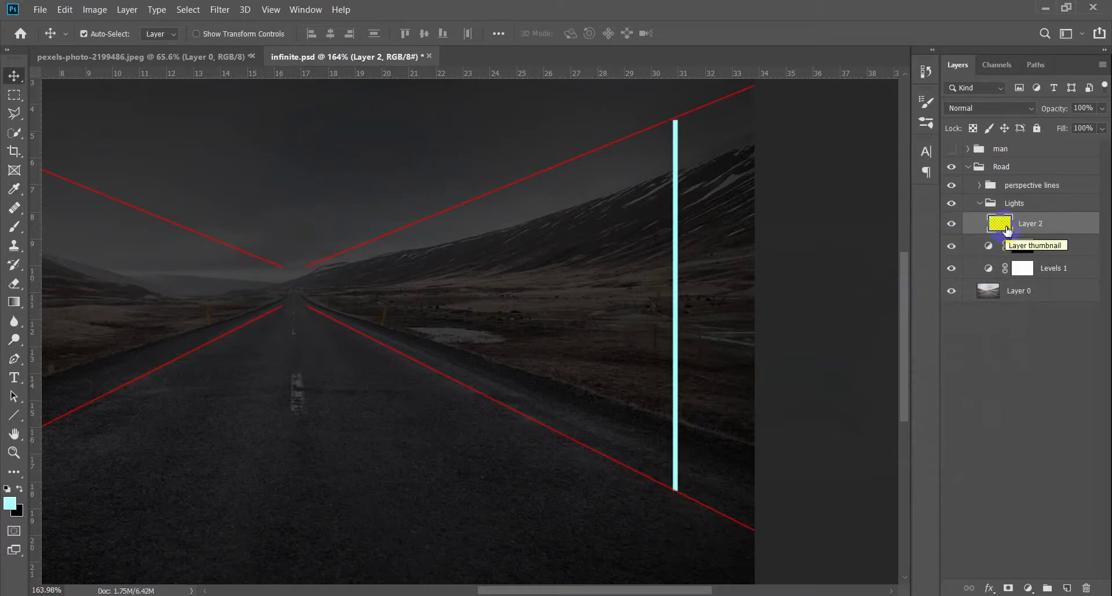
left_click(1007, 232, "ctrl")
Add a new empty layer above Layer 2 for the second bar.
scroll(740, 286, "up", 2)
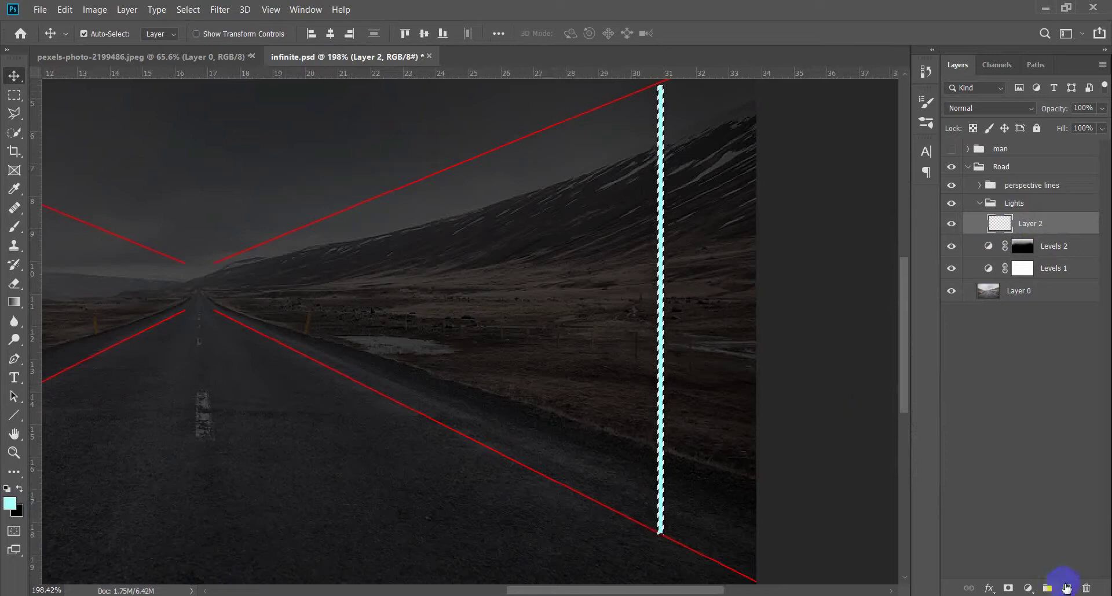
left_click(1067, 587)
left_click_drag(661, 246, 638, 244)
left_click(573, 238)
Fill the strip with a pale pink foreground colour and move it left of the cyan bar.
left_click(9, 504)
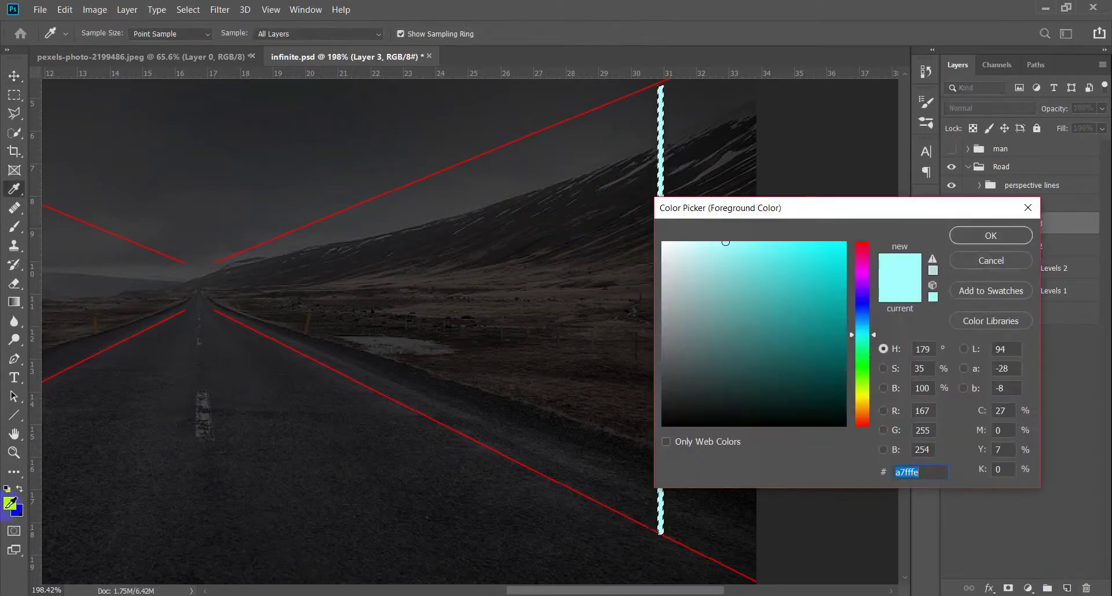
left_click(863, 266)
left_click_drag(777, 248, 729, 246)
left_click(873, 267)
left_click(990, 234)
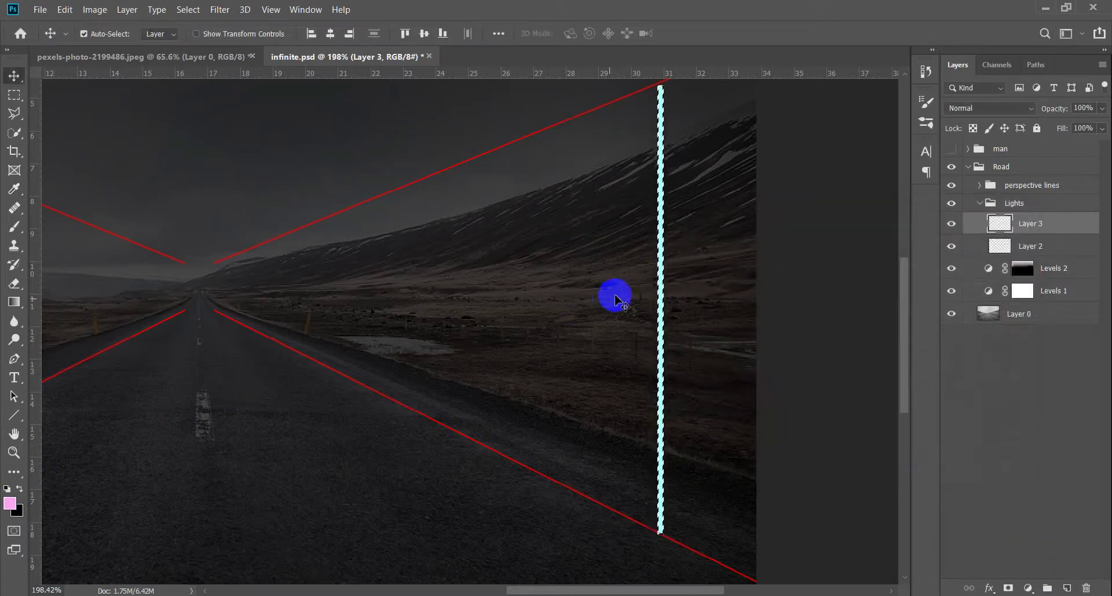
left_click(10, 504)
left_click_drag(737, 256, 718, 235)
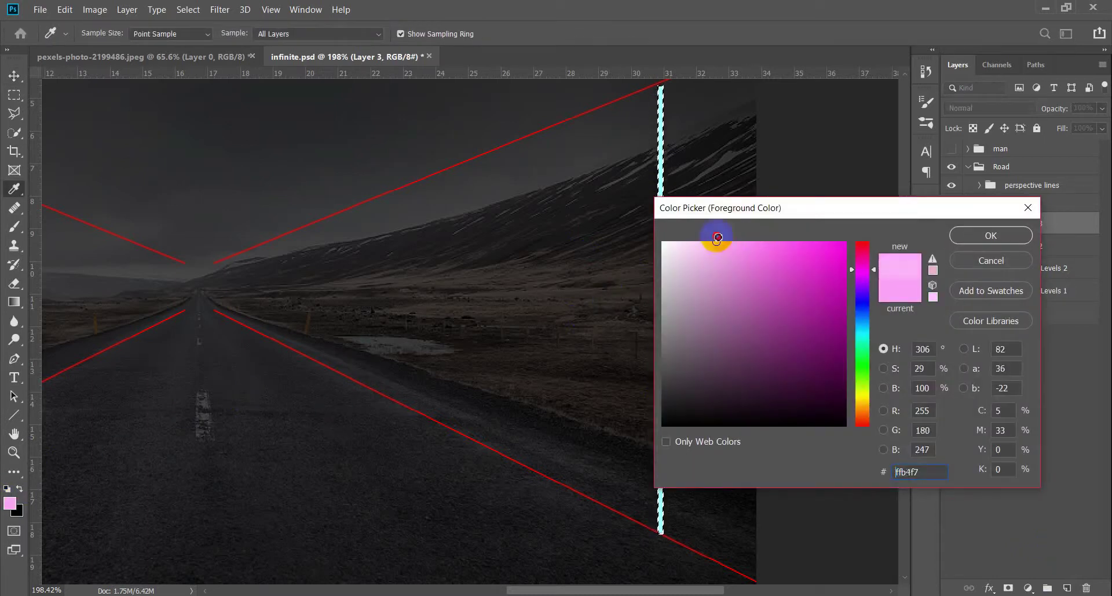
left_click(954, 231)
key("alt+BackSpace")
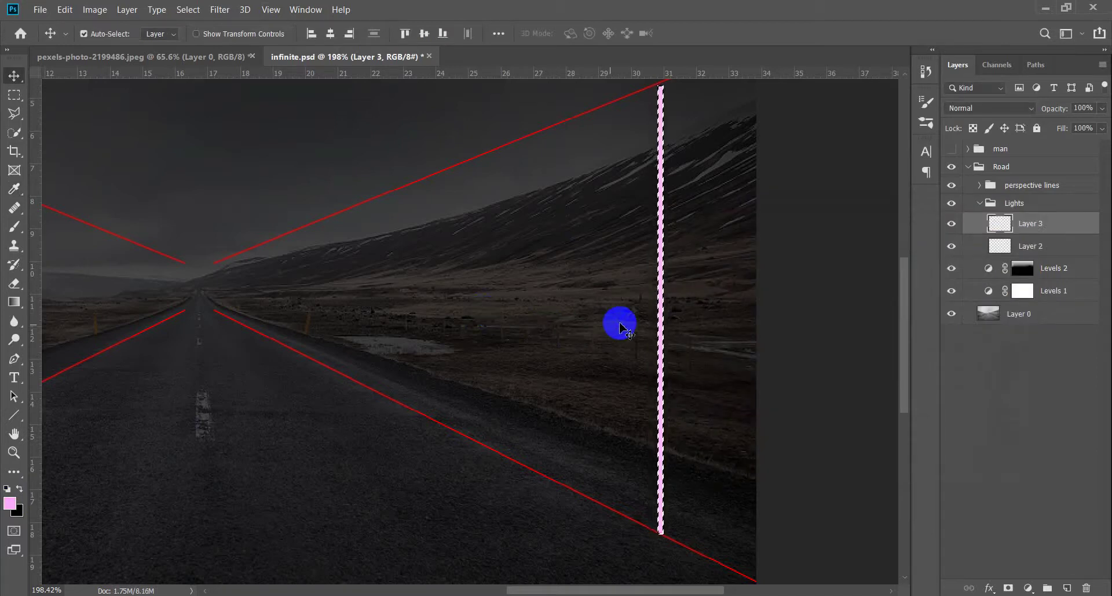
left_click_drag(658, 288, 591, 287)
Reload the second bar as a selection, refill it white and deselect.
scroll(736, 328, "down", 1)
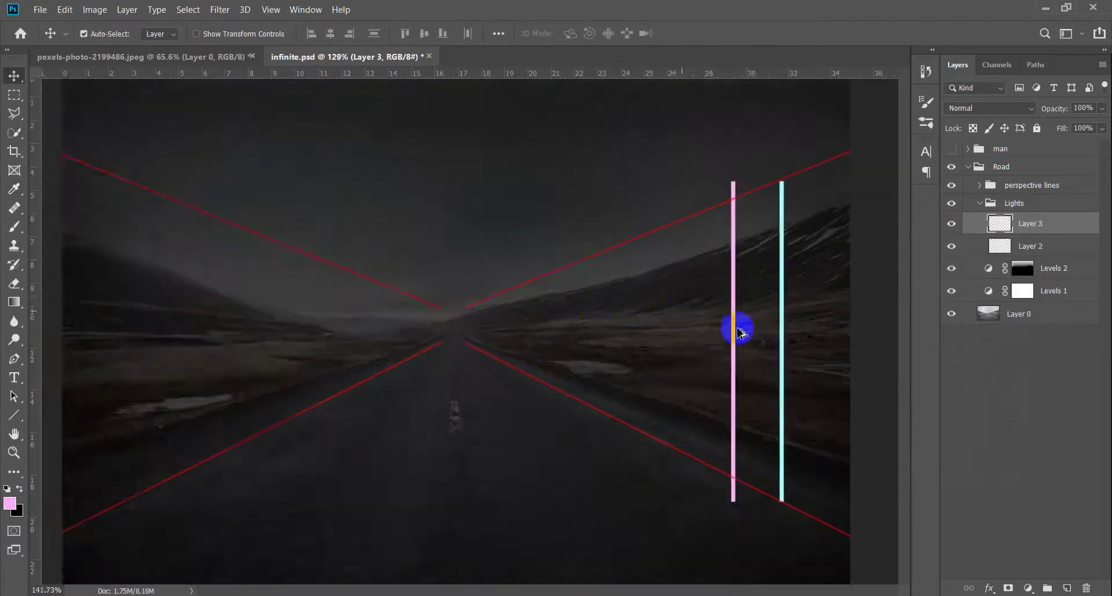
key("ctrl+t")
double_click(718, 312)
left_click(999, 223, "ctrl")
key("d")
key("ctrl+BackSpace")
key("ctrl+d")
Set the background colour to light pink (#fba7fc).
scroll(715, 550, "up", 3)
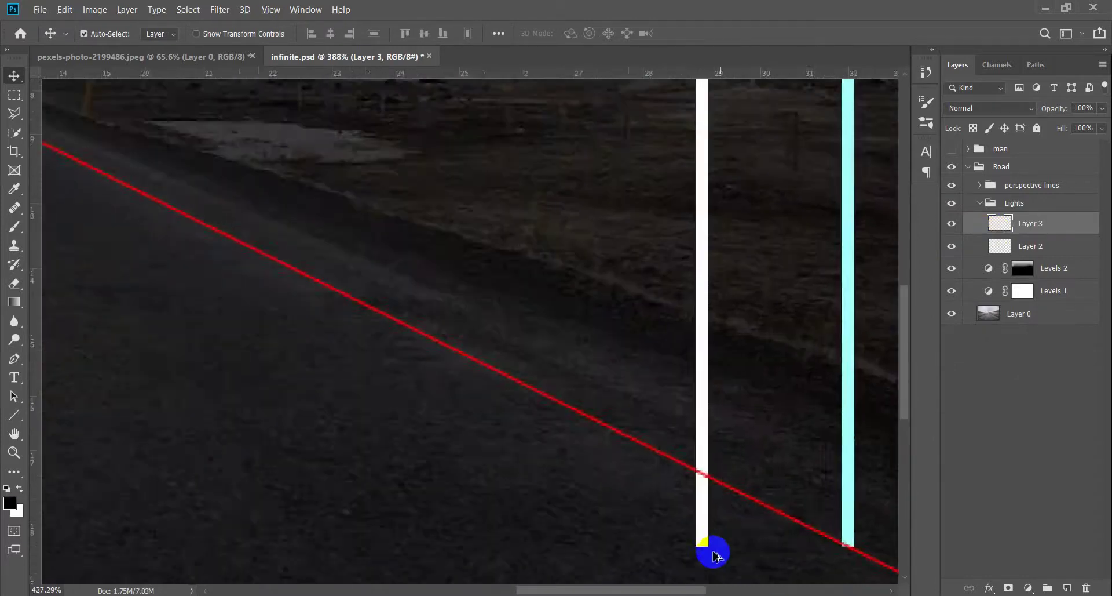
scroll(700, 551, "up", 5)
scroll(702, 509, "down", 2)
scroll(707, 487, "down", 8)
scroll(710, 475, "up", 2)
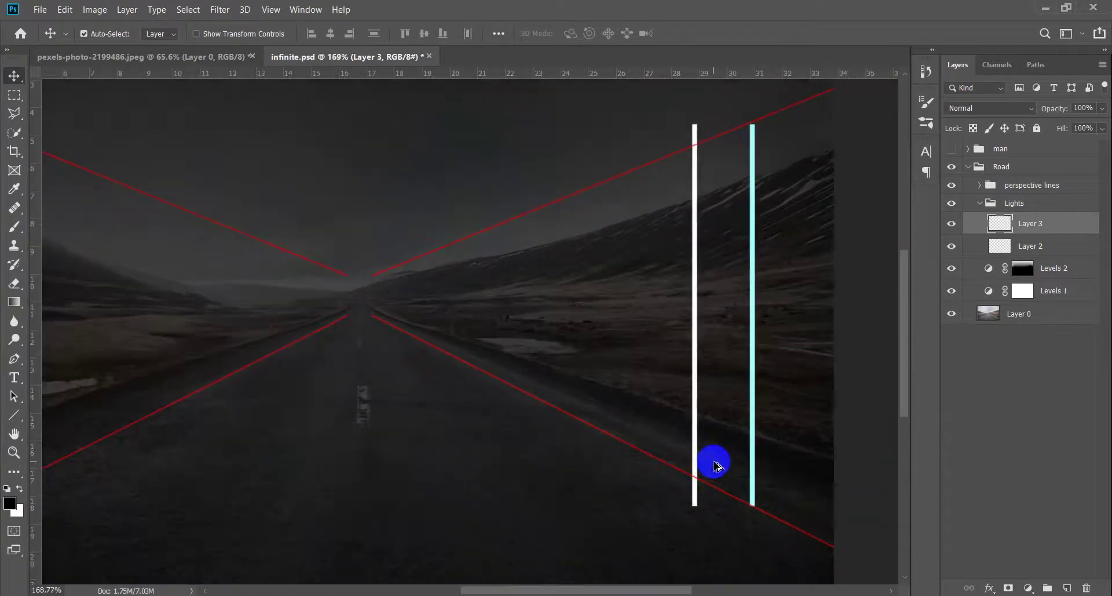
scroll(716, 465, "up", 1)
left_click(16, 511)
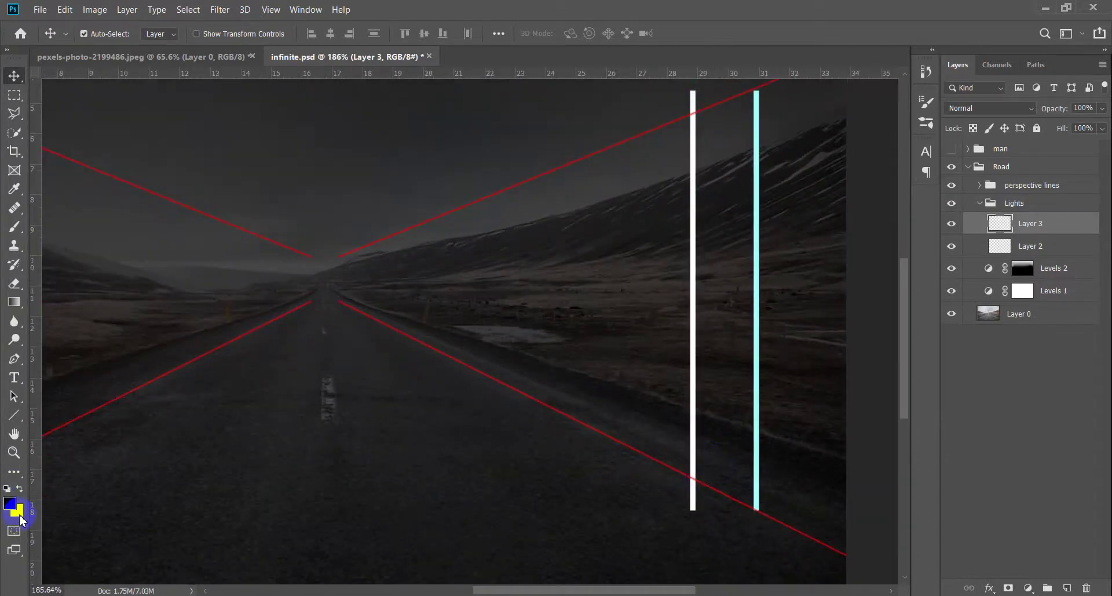
left_click(861, 273)
left_click(725, 241)
key("Return")
Fill the second bar pink and shorten its bottom to the lower perspective line.
key("v")
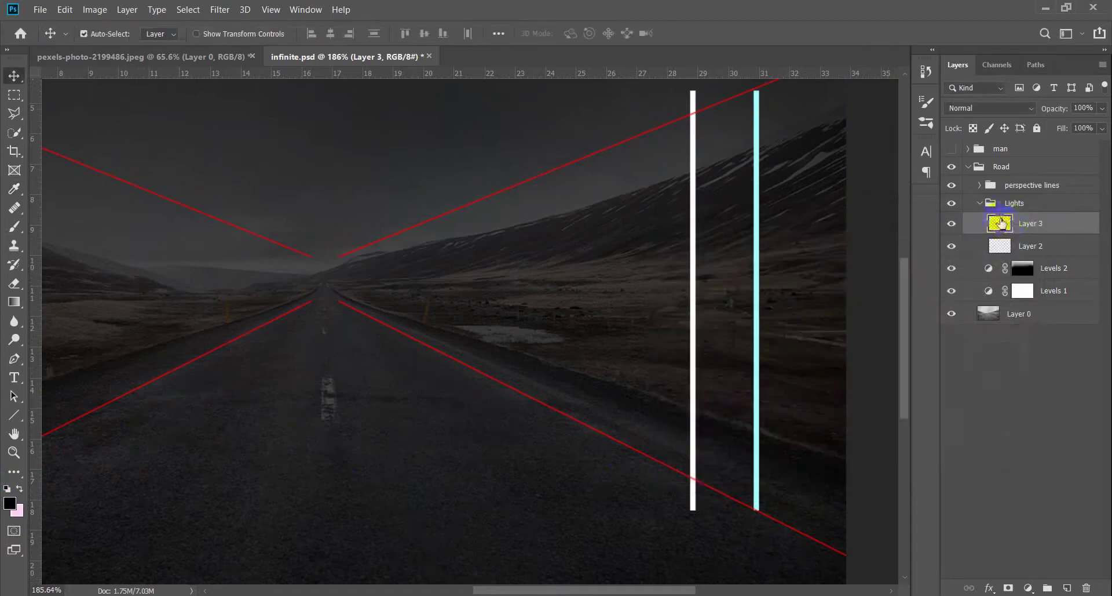
key("ctrl+BackSpace")
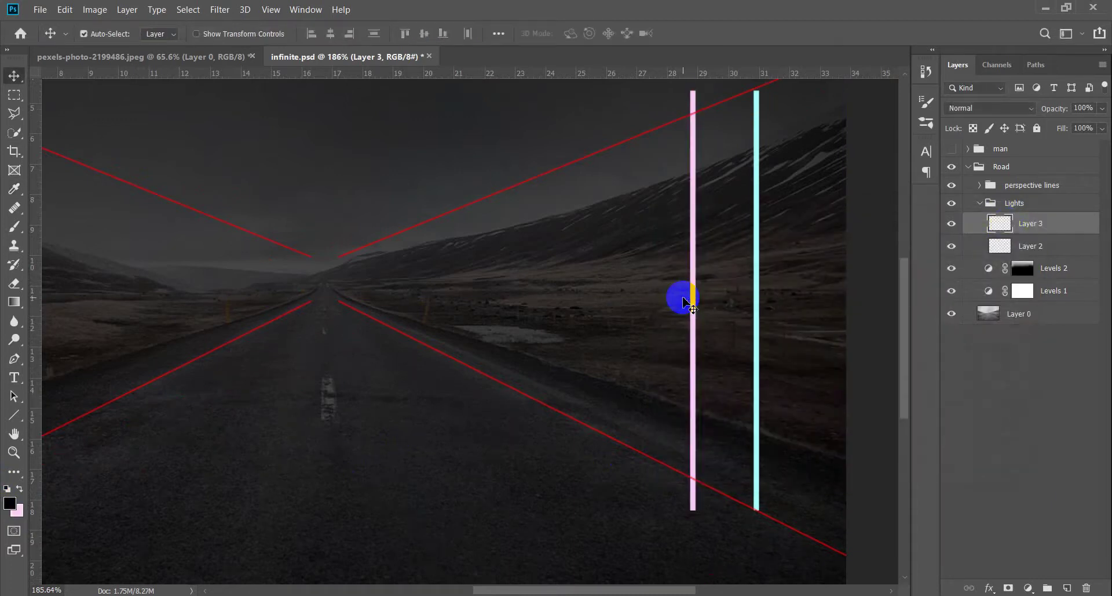
key("ctrl+t")
scroll(727, 466, "down", 1)
scroll(727, 467, "up", 1)
left_click_drag(688, 465, 690, 442)
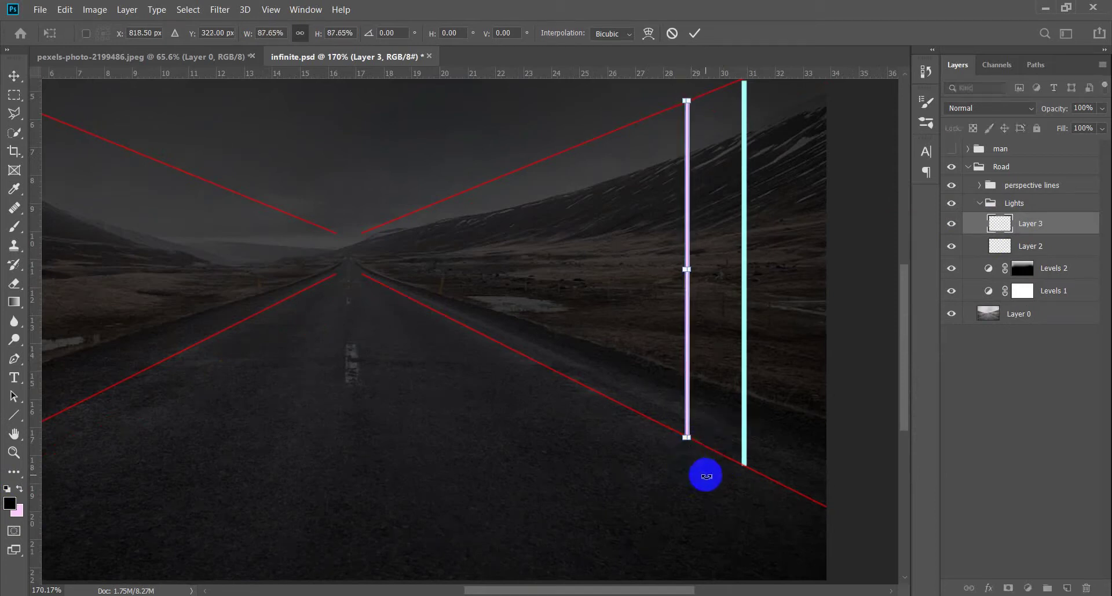
key("Return")
scroll(705, 470, "down", 3)
scroll(771, 398, "up", 2)
scroll(768, 400, "up", 1)
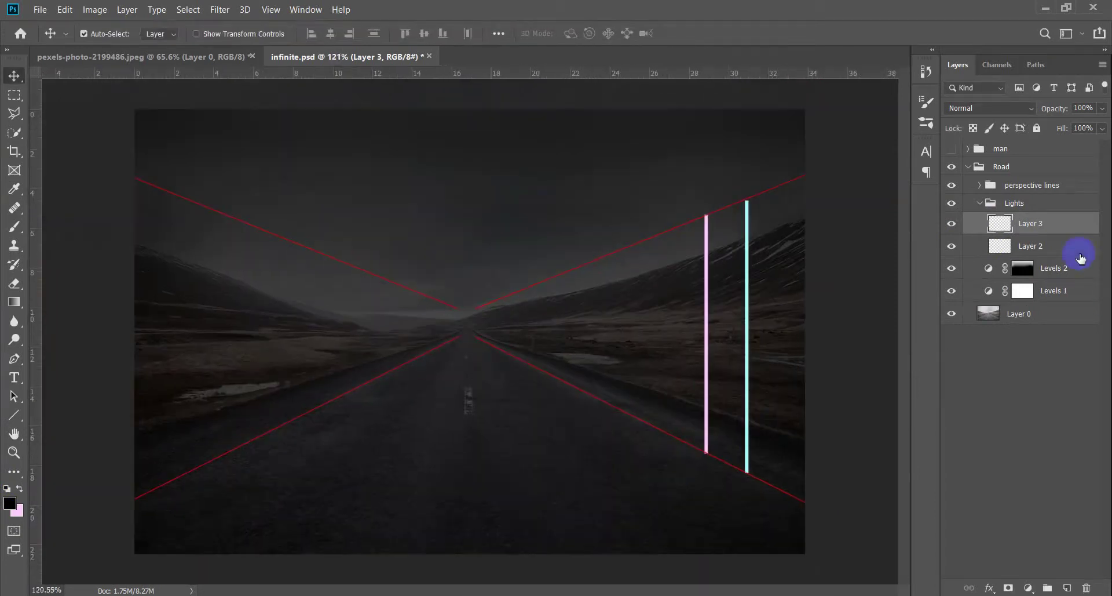
left_click(1043, 185)
Hide the perspective lines group and name the pink bar's layer 'magenta'.
left_click(952, 185)
left_click(1057, 233)
double_click(1035, 245)
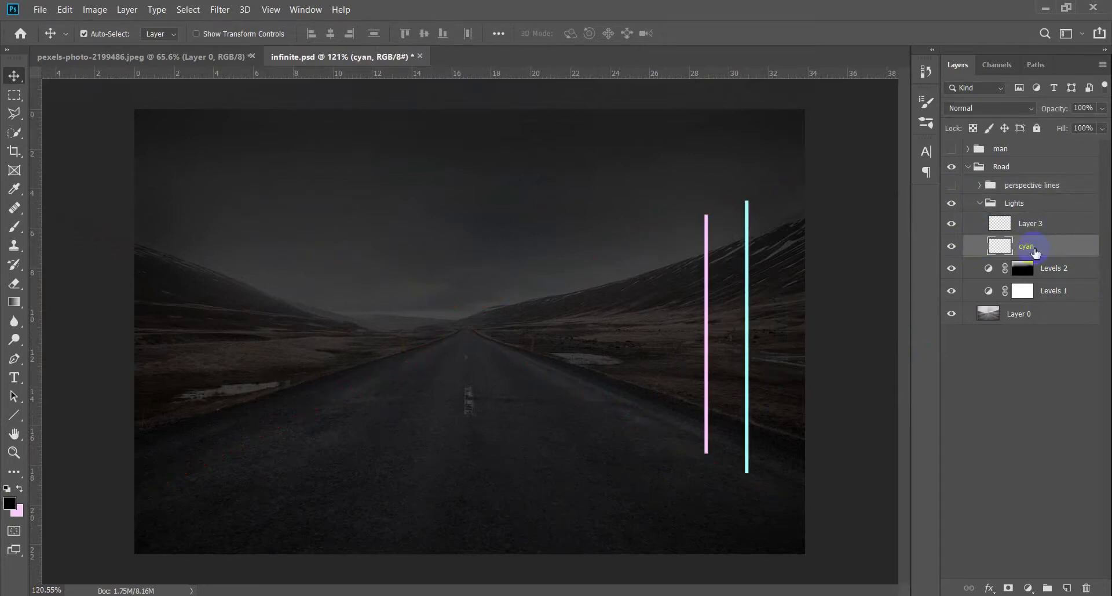
key("shift+Tab")
type("magenta")
key("Return")
Add an Outer Glow to the cyan layer using the bar's sampled cyan, 65% opacity, 13% spread.
left_click(1076, 251)
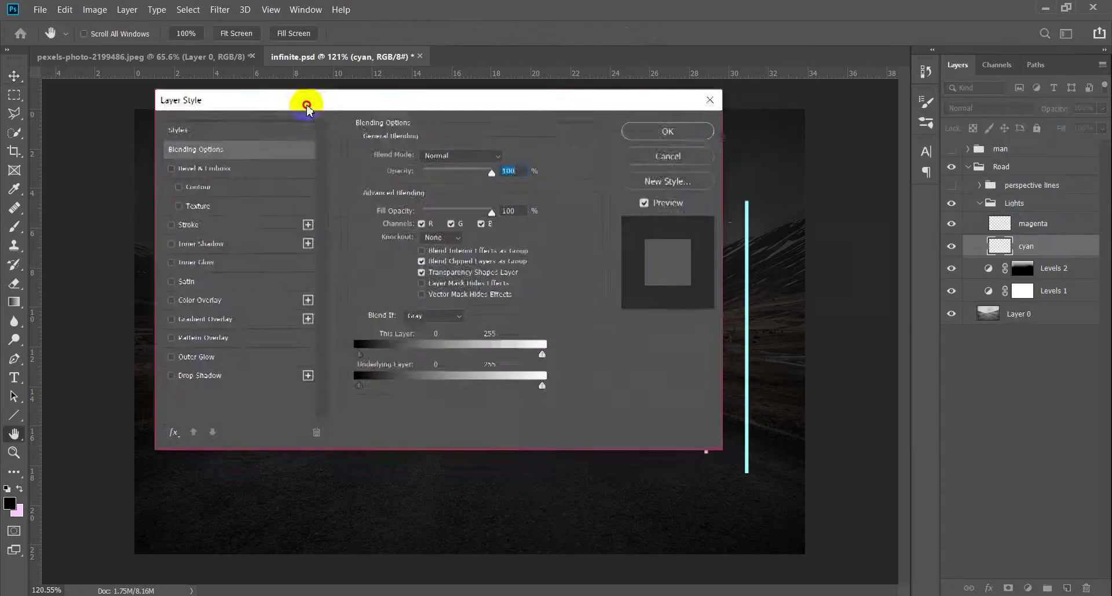
left_click(173, 349)
left_click_drag(439, 86, 322, 59)
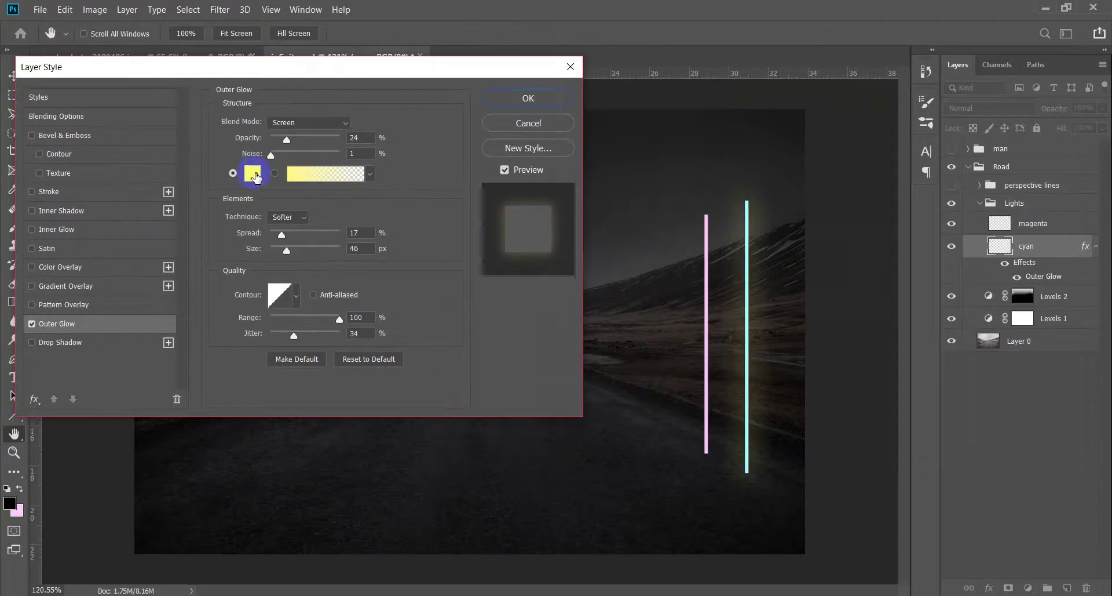
left_click(252, 172)
left_click_drag(891, 207, 756, 209)
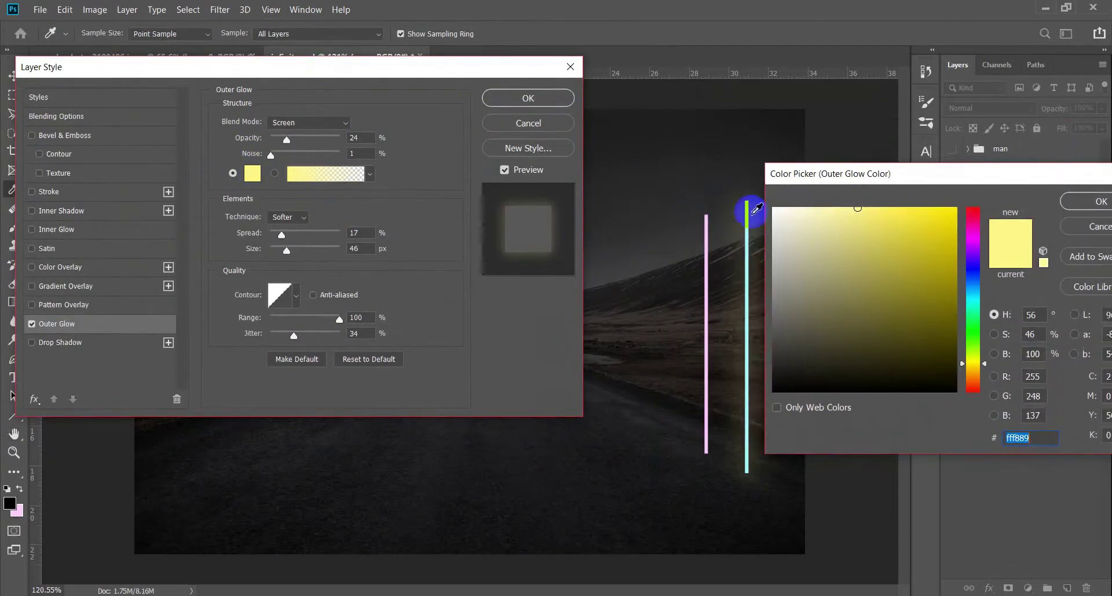
left_click(747, 209)
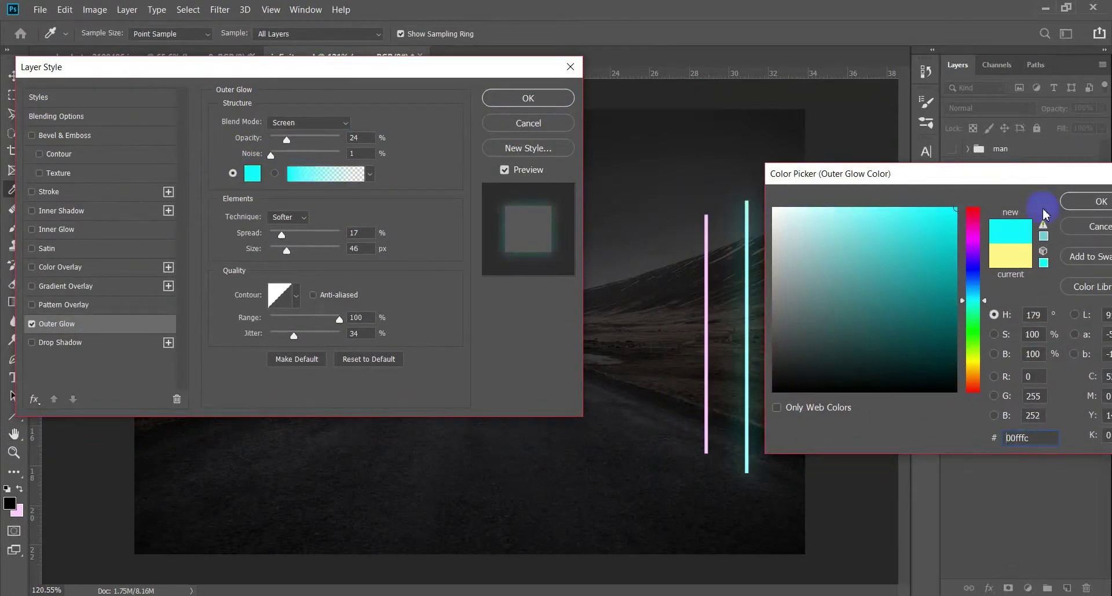
left_click(1079, 202)
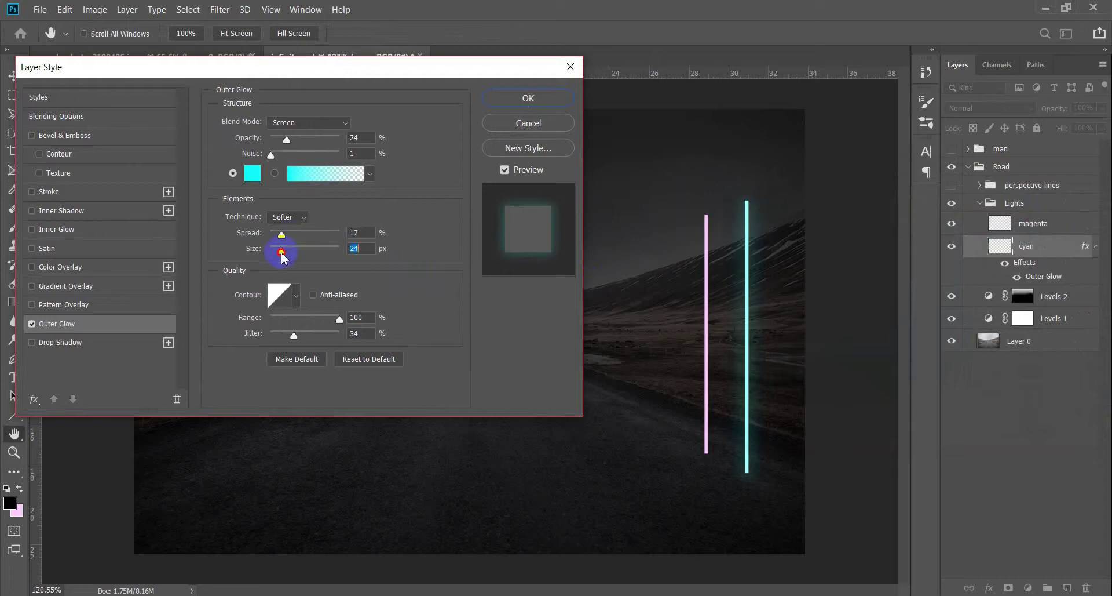
left_click_drag(287, 139, 315, 140)
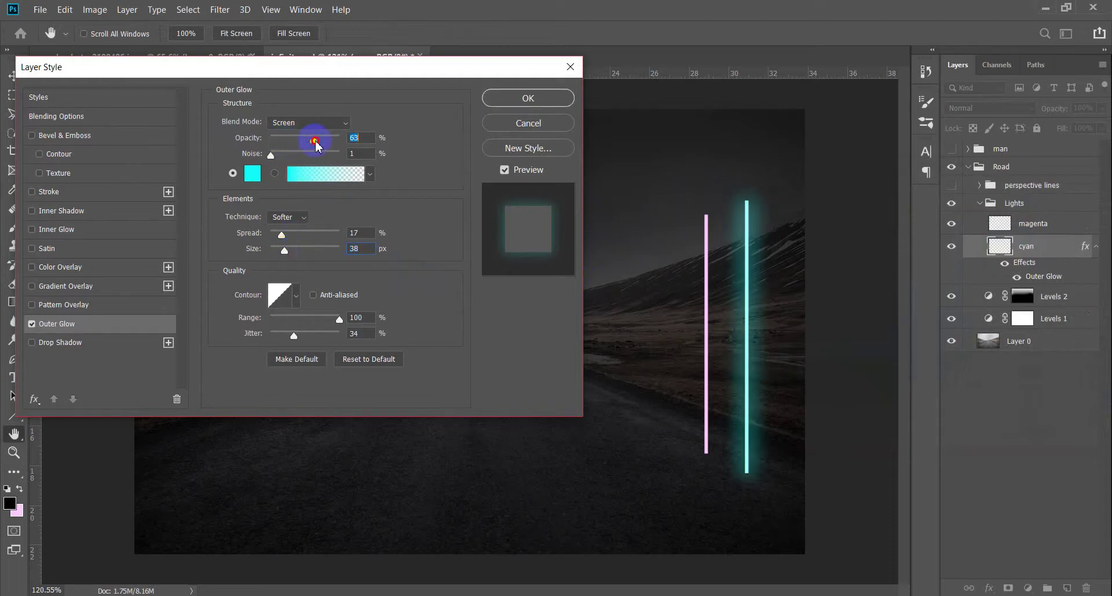
left_click_drag(281, 235, 281, 251)
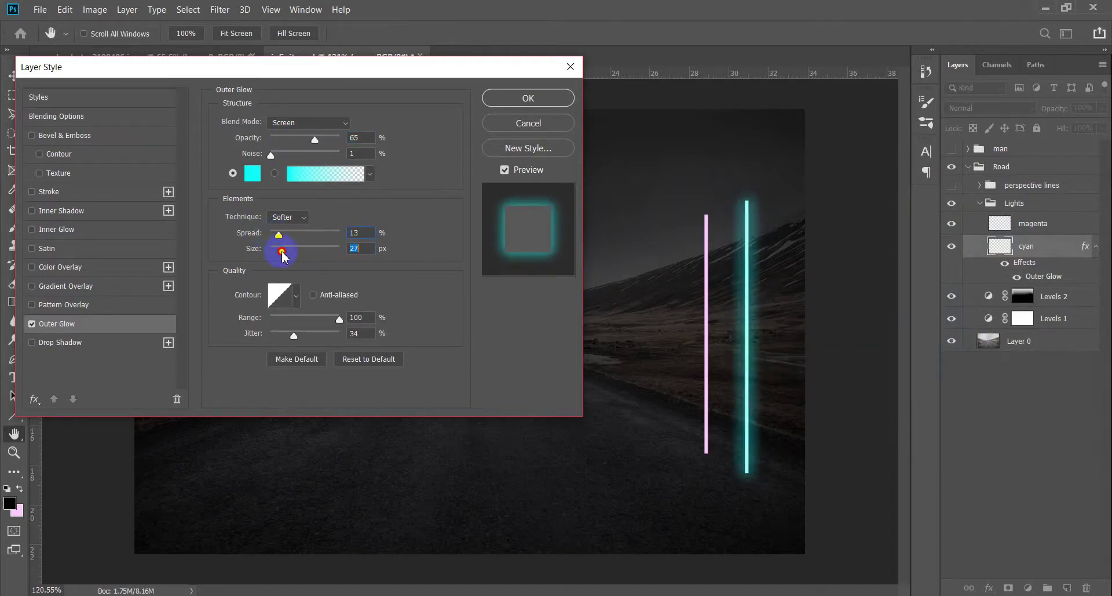
key("Return")
left_click(1000, 246, "ctrl")
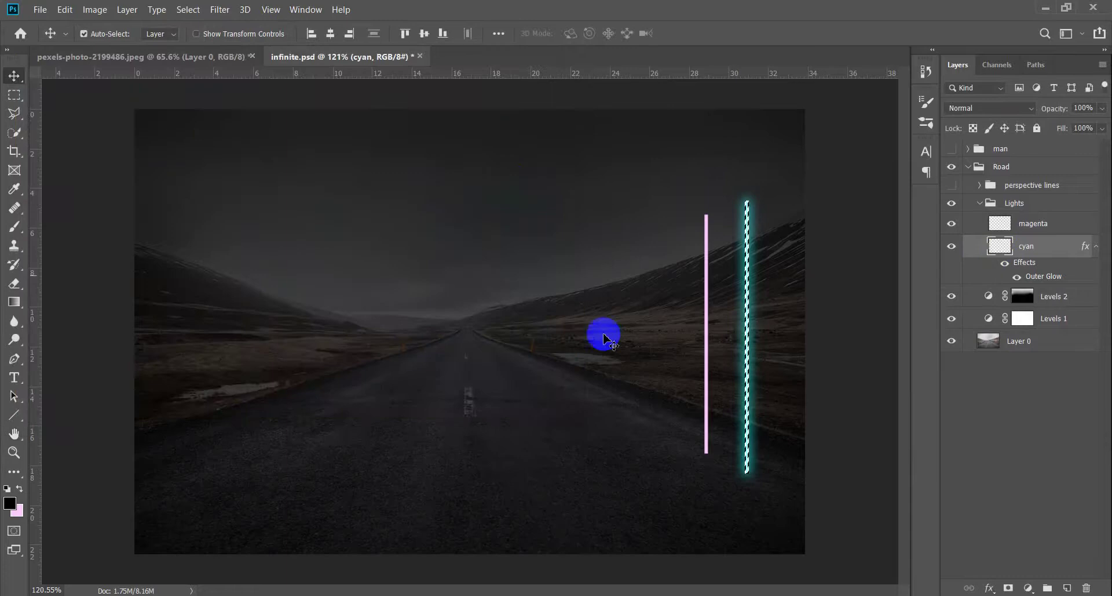
Deselect the cyan line and switch between the magenta and cyan layers, leaving the cyan layer active.
key("ctrl+d")
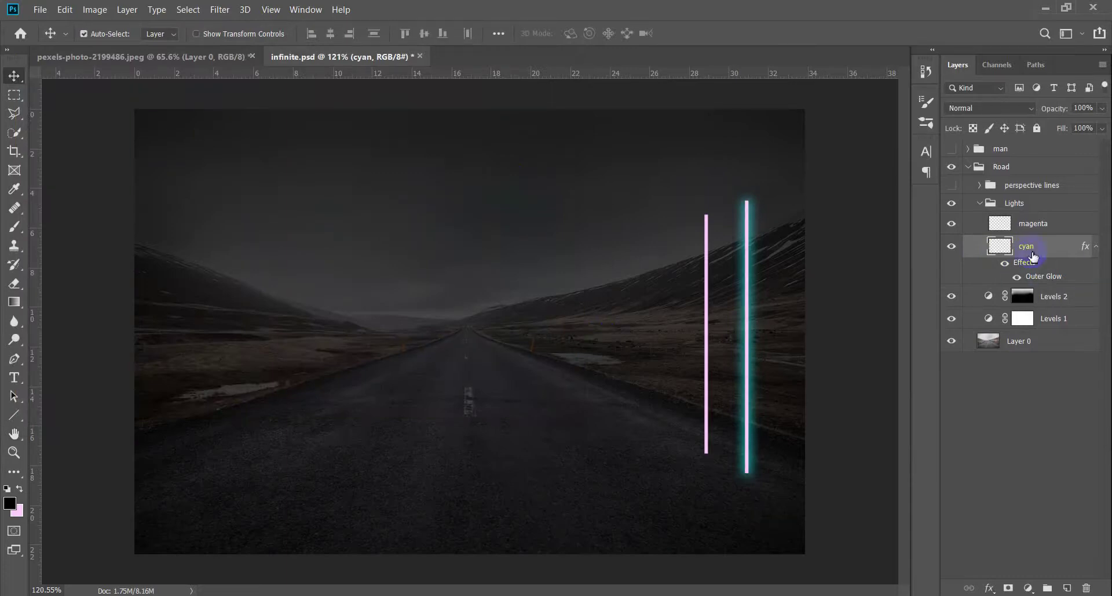
left_click(1004, 231)
left_click_drag(794, 266, 797, 269)
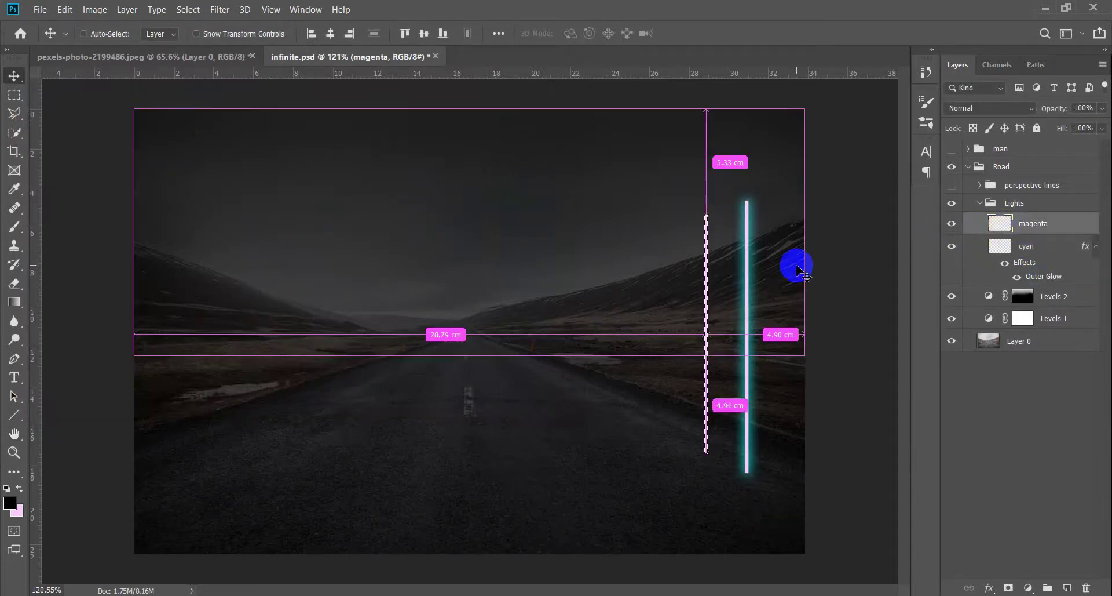
scroll(782, 292, "up", 2)
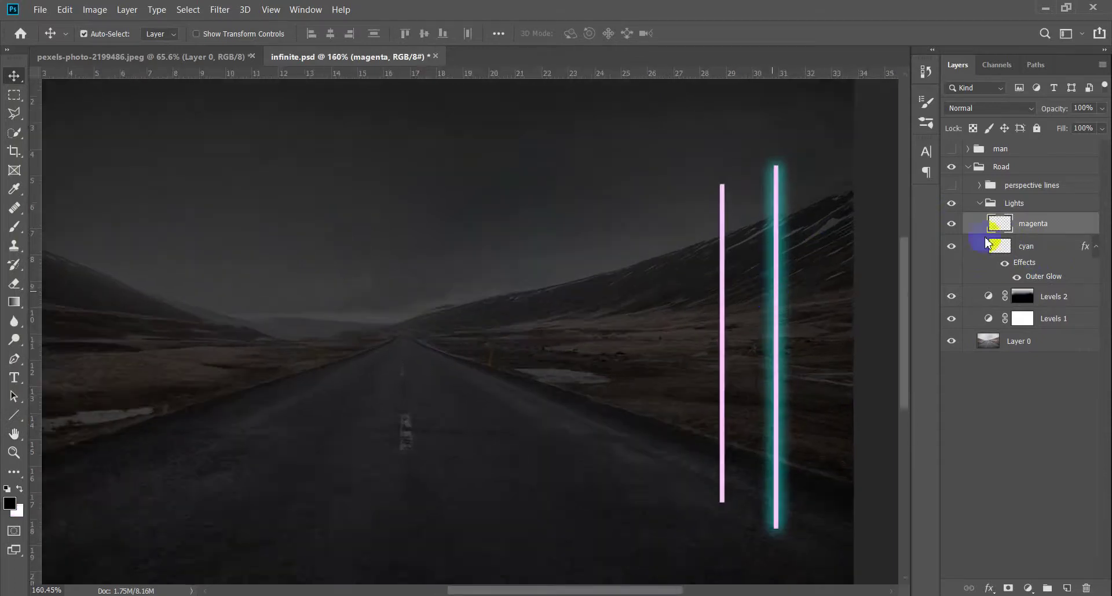
left_click(1003, 226, "ctrl")
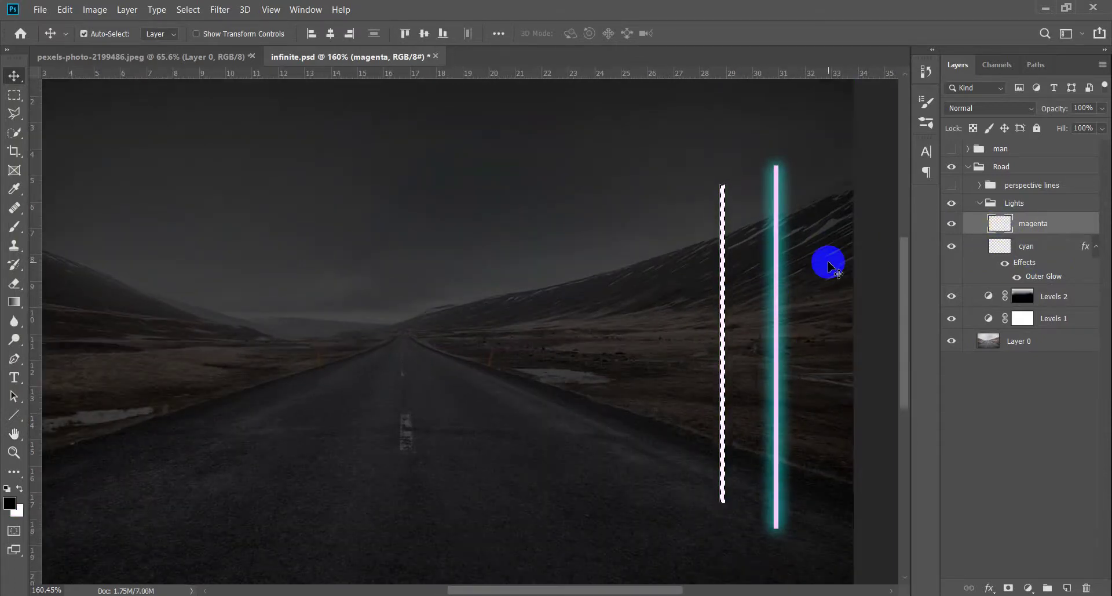
left_click(1000, 246, "ctrl")
left_click(792, 284)
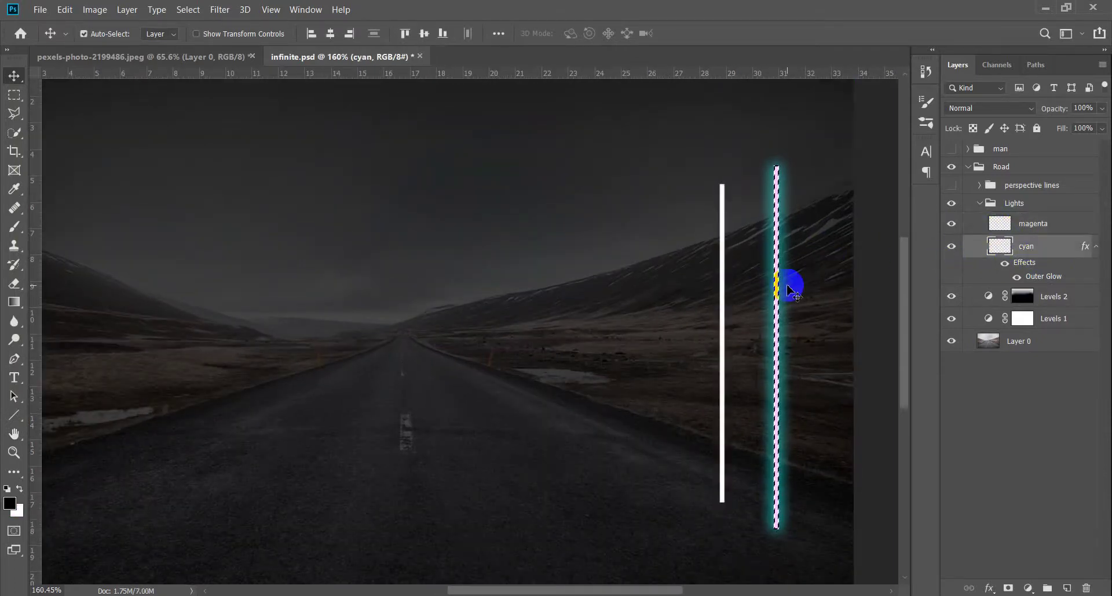
scroll(683, 316, "up", 10)
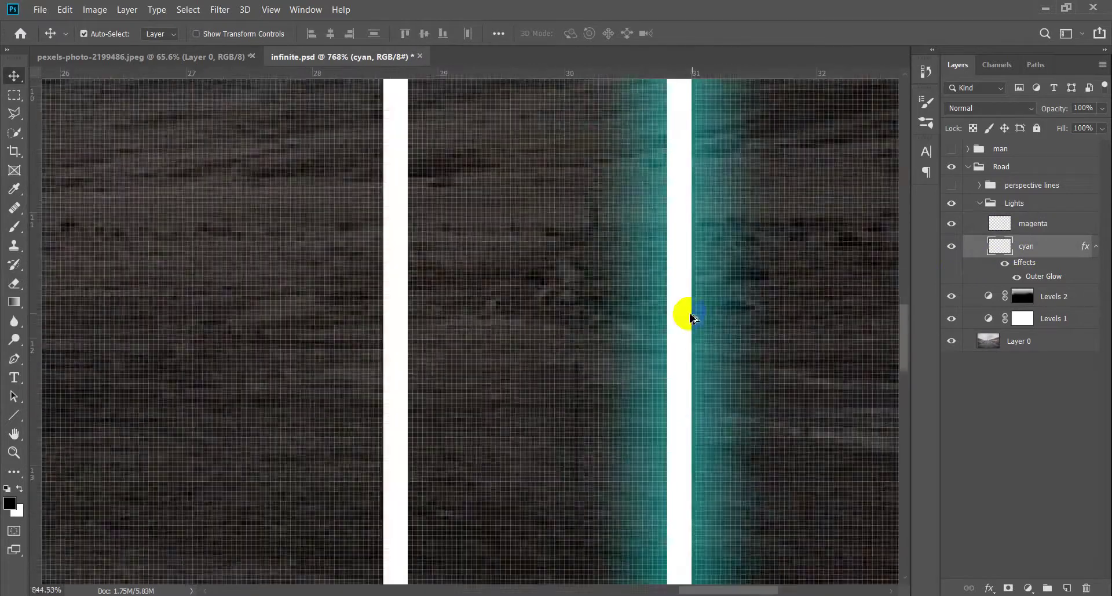
scroll(691, 316, "down", 7)
scroll(608, 333, "down", 3)
left_click(1037, 224)
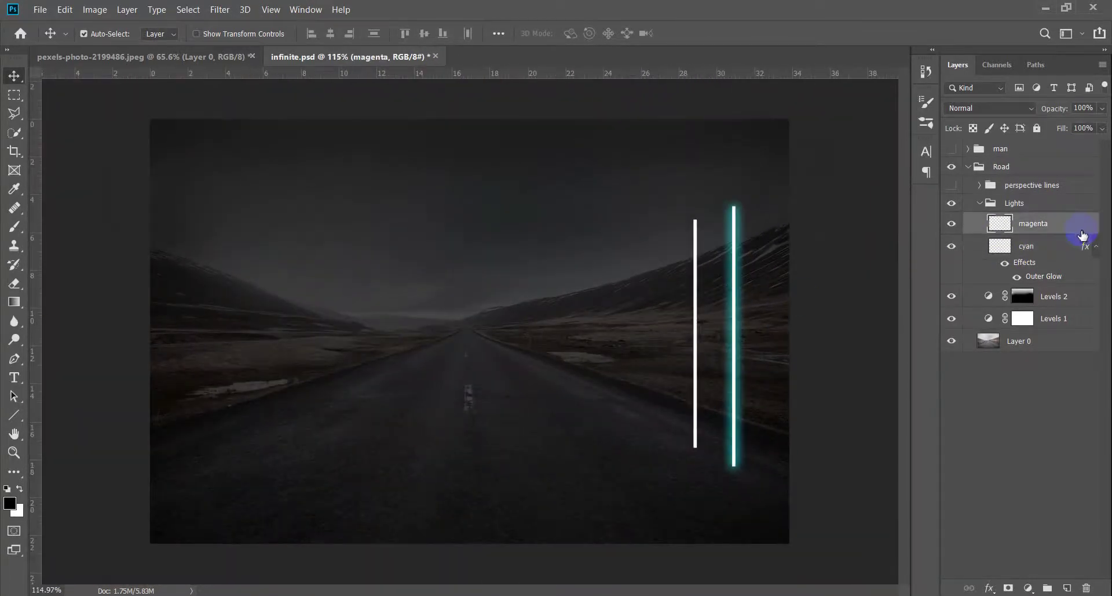
left_click(574, 67)
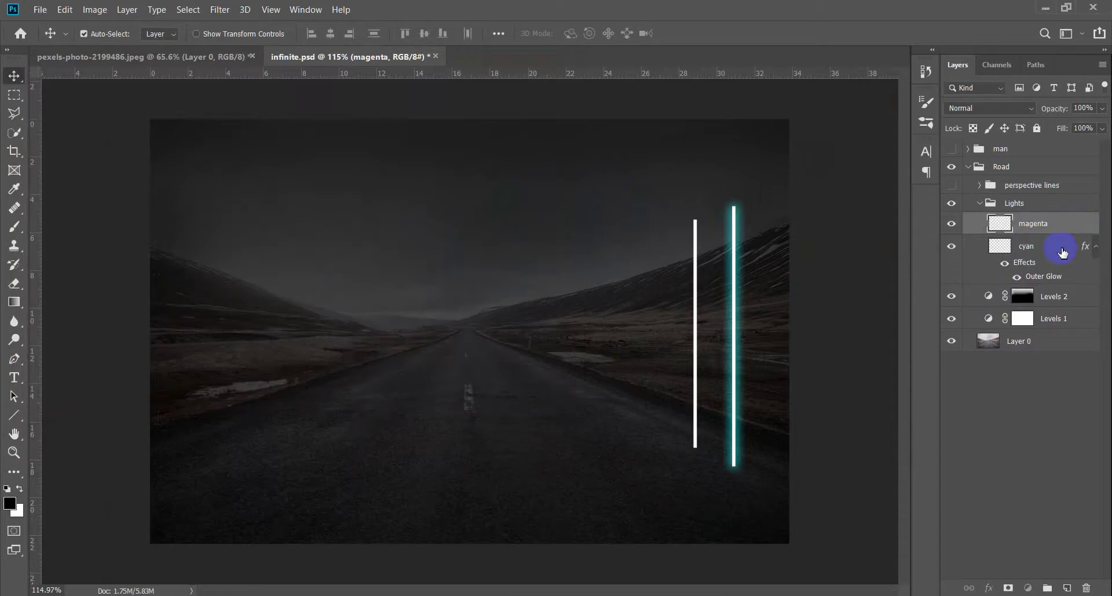
Copy the cyan layer's Outer Glow style and paste it onto the magenta layer.
right_click(1061, 248)
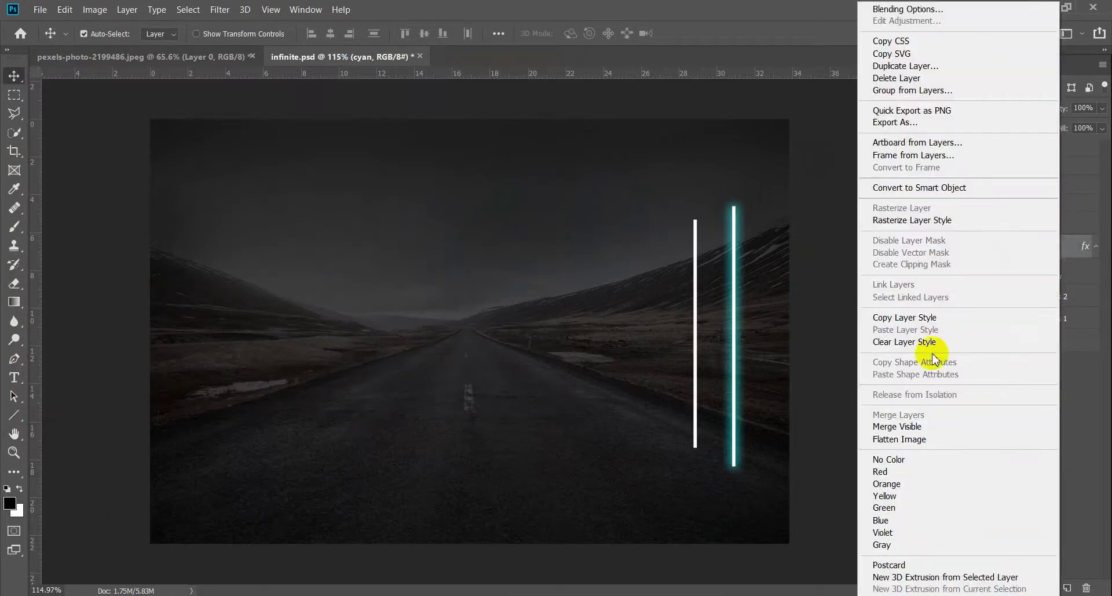
left_click(935, 323)
left_click(1055, 223)
right_click(1055, 223)
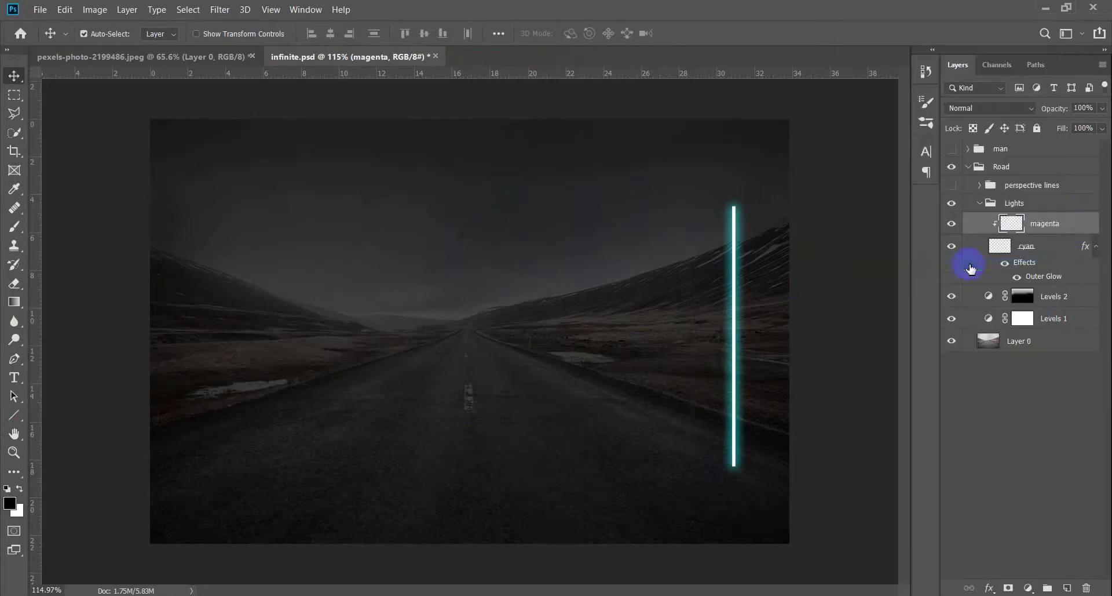
right_click(1054, 228)
left_click(973, 329)
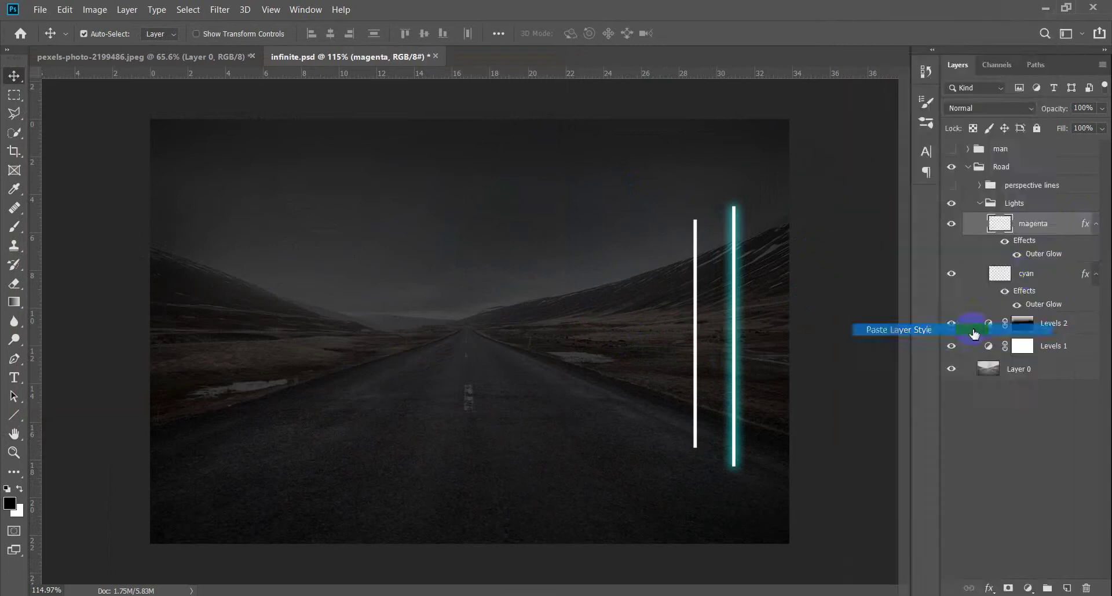
Recolour the magenta layer's Outer Glow to #ff00c6 and adjust its opacity to 91%.
double_click(1008, 258)
left_click(253, 172)
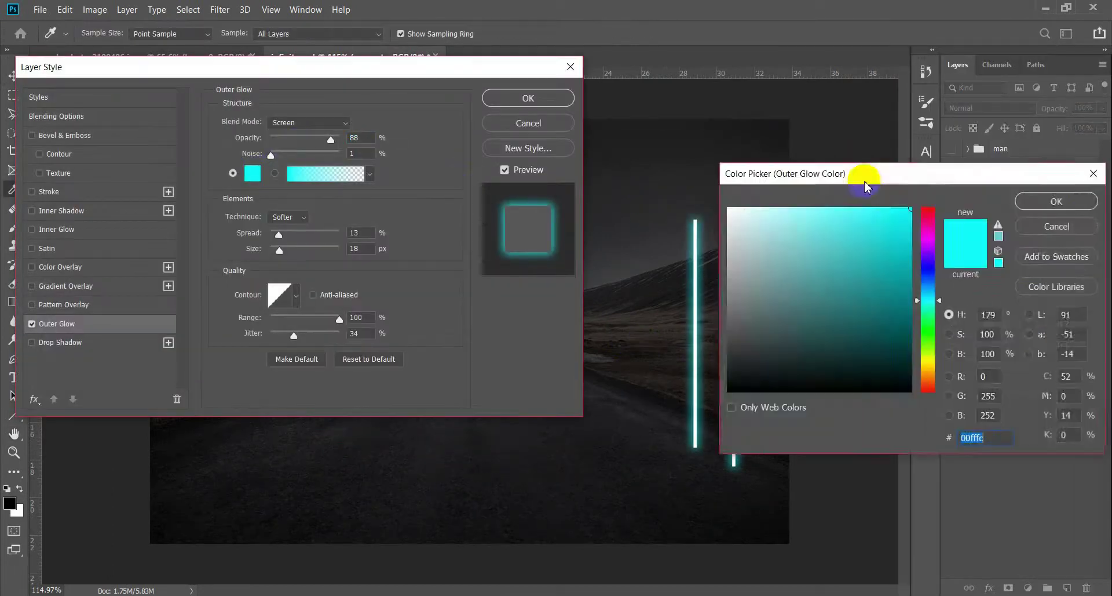
left_click_drag(950, 174, 1016, 72)
left_click(1005, 147)
left_click(1009, 133)
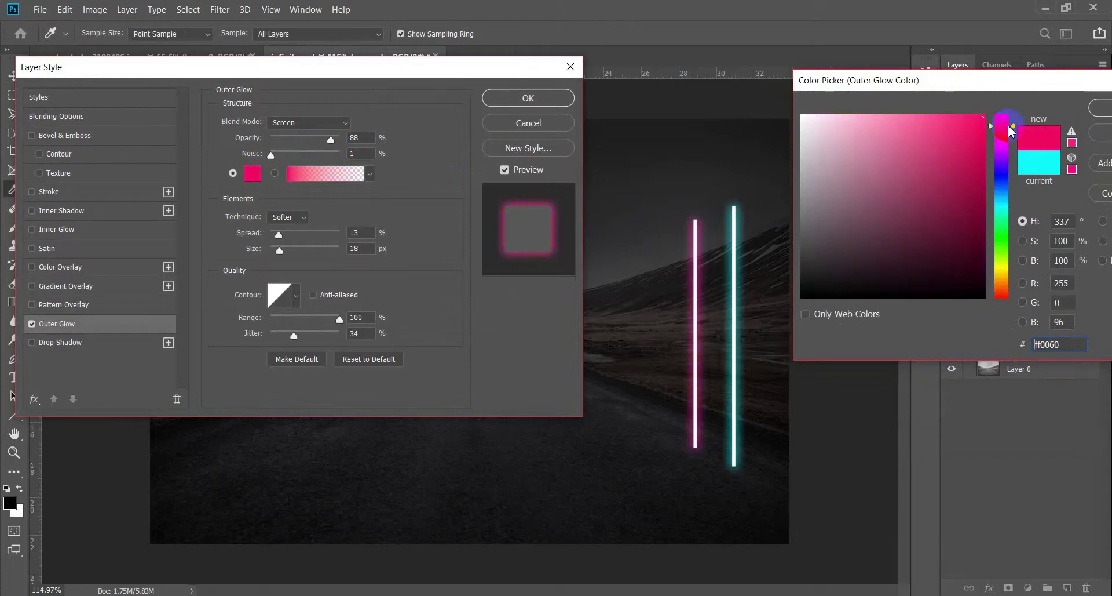
left_click_drag(1005, 94, 993, 101)
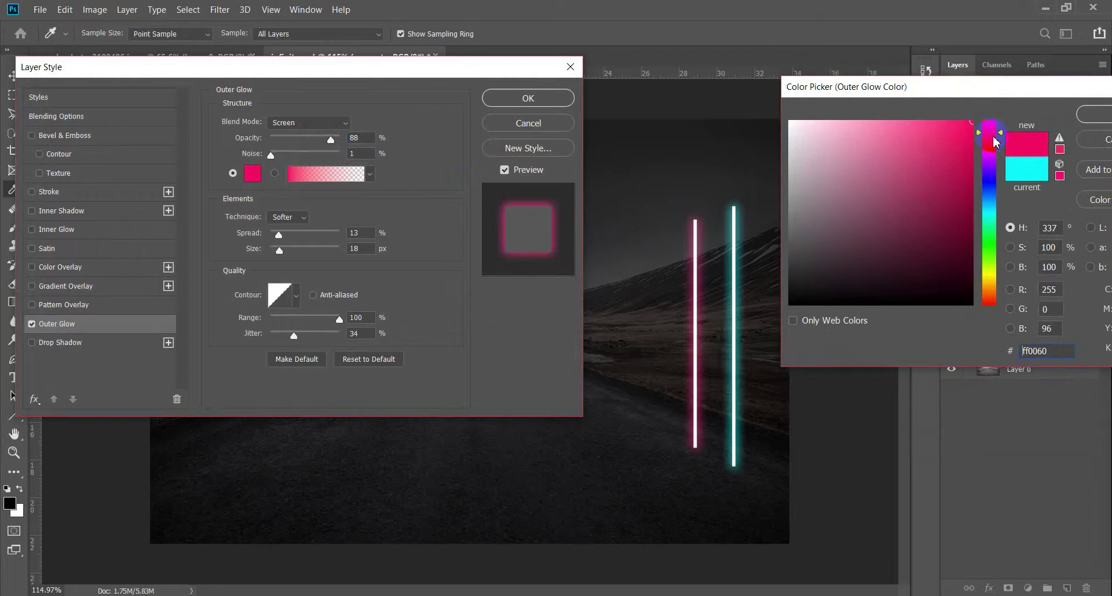
left_click_drag(1003, 133, 1002, 145)
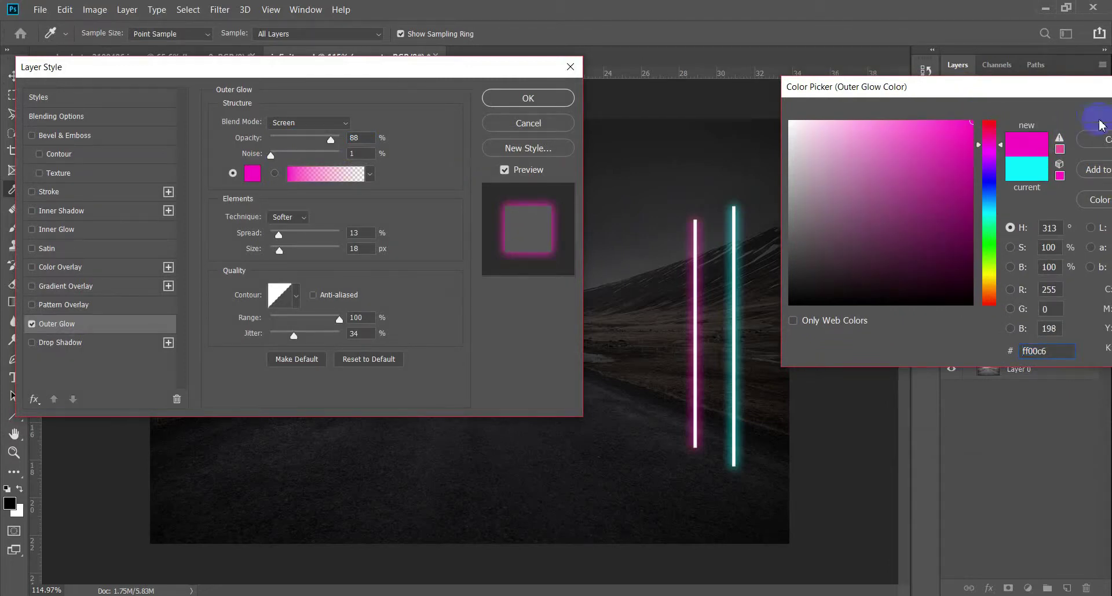
left_click(1101, 123)
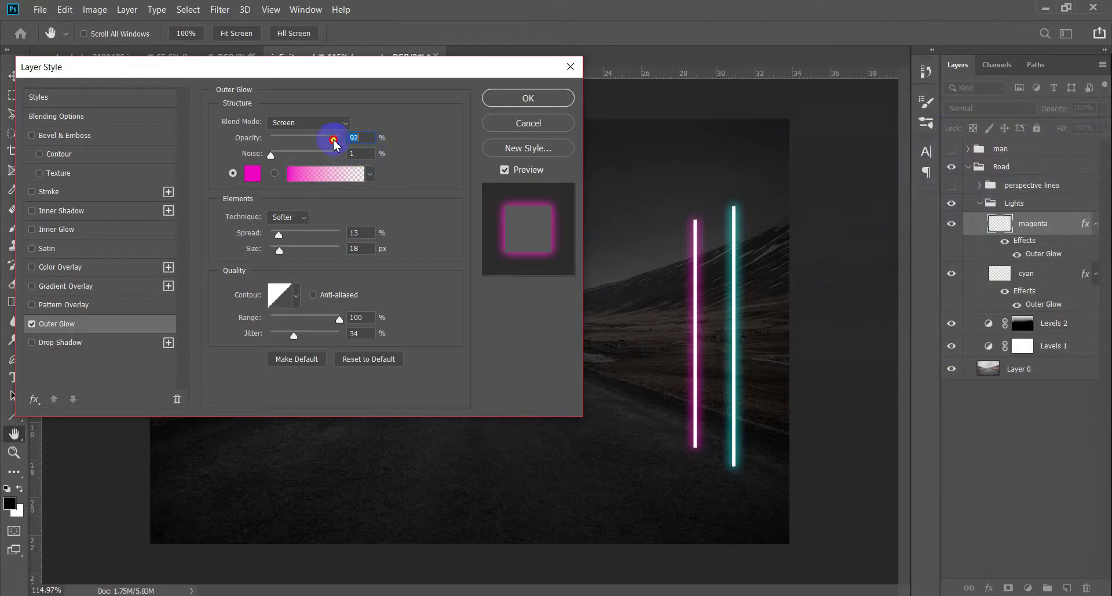
left_click_drag(334, 142, 333, 139)
left_click(537, 102)
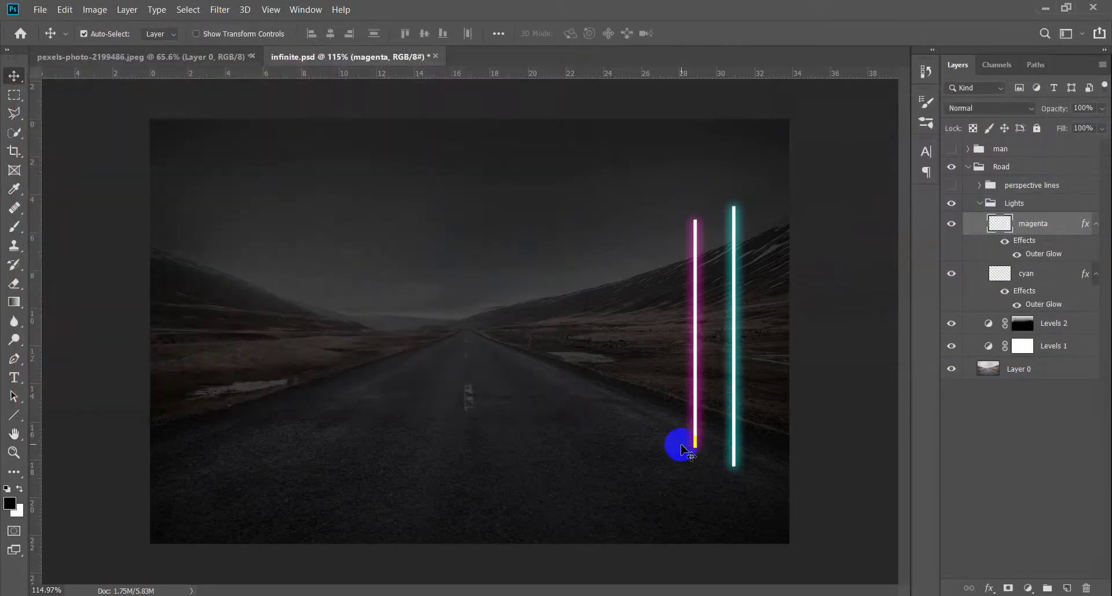
Zoom out, show the perspective guide lines, and select the cyan and magenta light pair.
key("ctrl+minus")
scroll(626, 387, "up", 1)
scroll(574, 390, "up", 2)
scroll(666, 417, "up", 2)
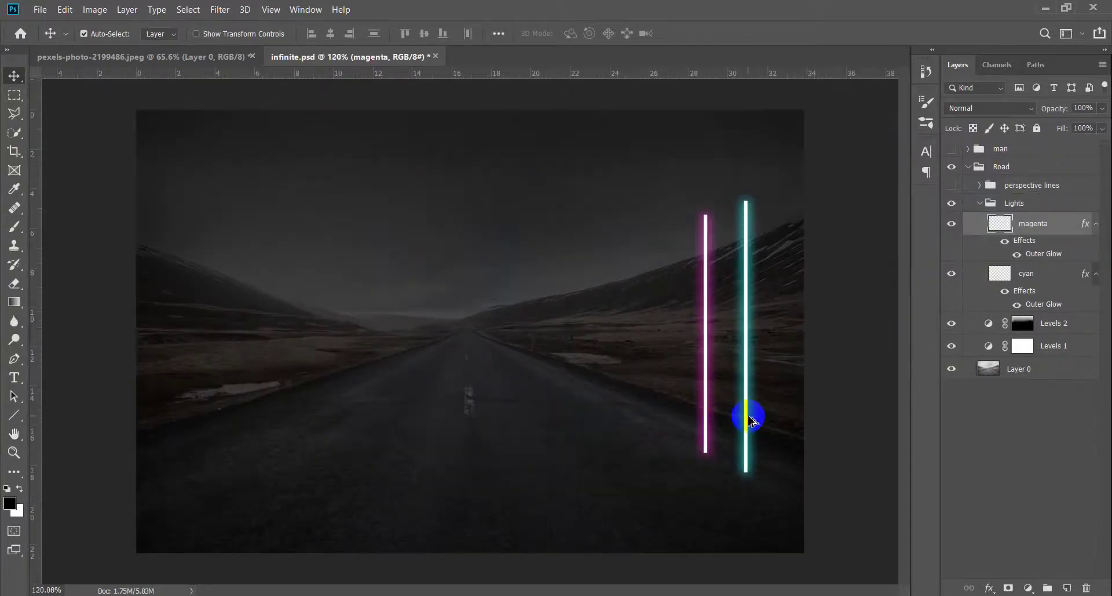
scroll(745, 417, "up", 2)
left_click_drag(752, 421, 733, 410)
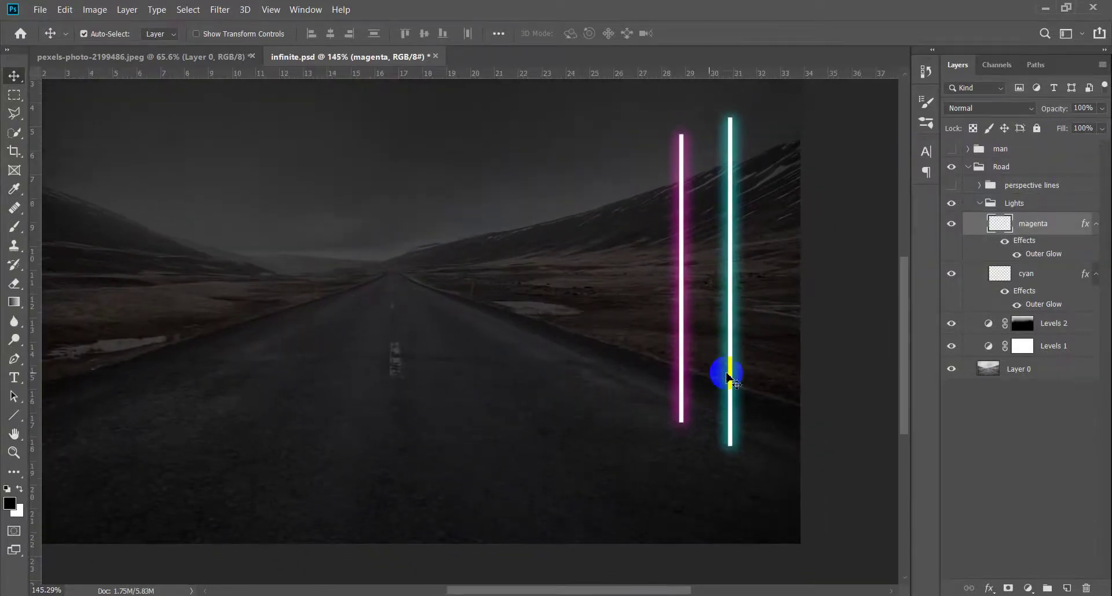
left_click(952, 185)
scroll(658, 316, "down", 2)
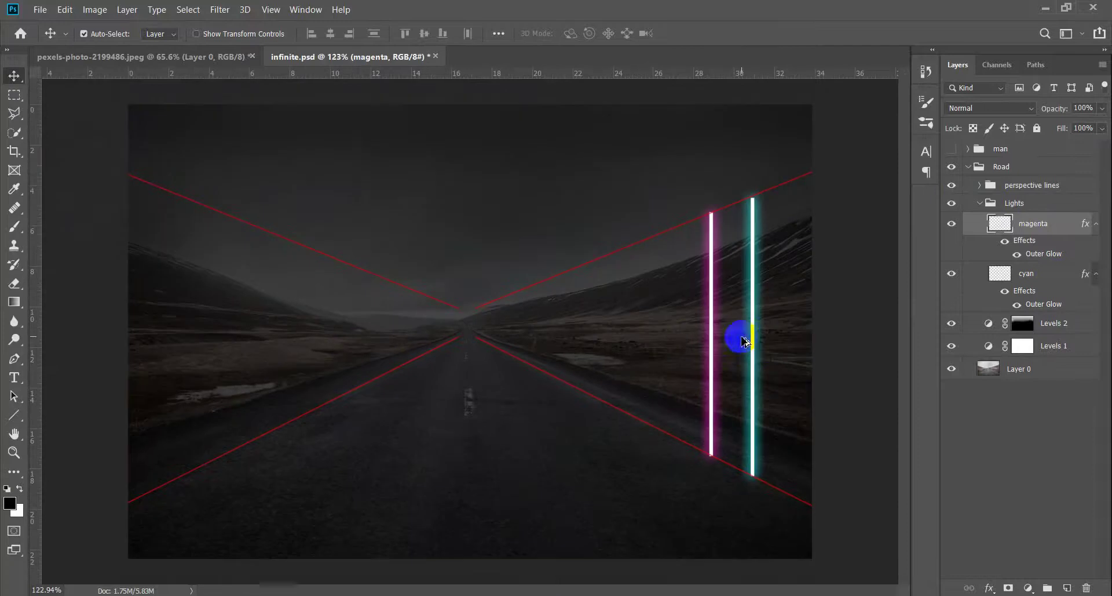
left_click(1100, 231)
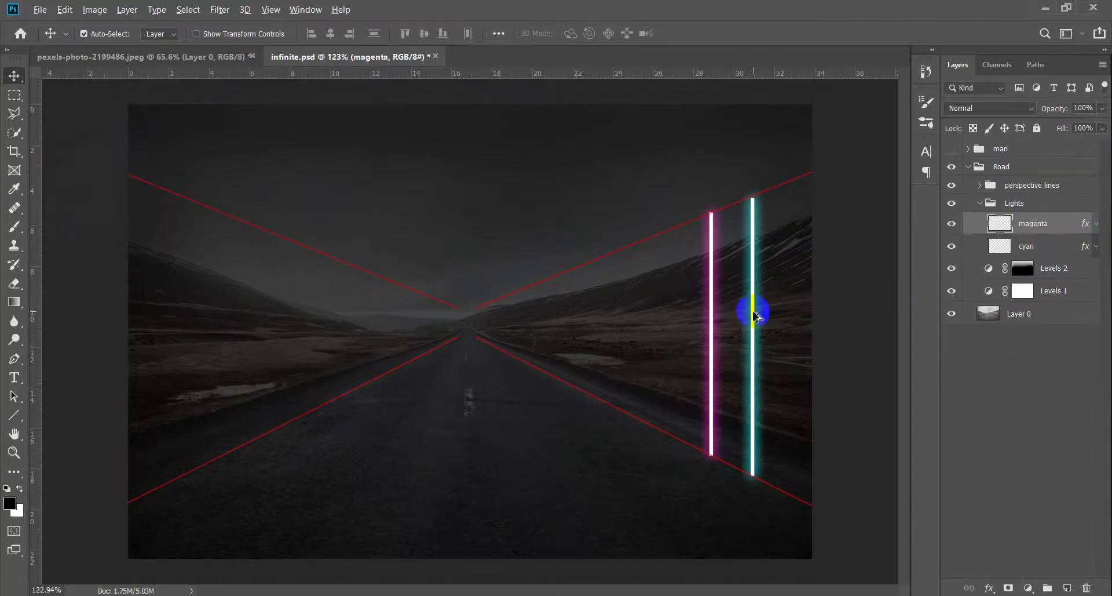
left_click(1060, 246, "ctrl")
Duplicate the light pair to the left and scale it to about 79% between the guides.
left_click_drag(754, 332, 668, 331, "alt")
key("ctrl+t")
left_click_drag(666, 476, 658, 423)
left_click_drag(640, 385, 666, 392)
left_click_drag(685, 214, 681, 226)
scroll(683, 249, "up", 1)
scroll(707, 323, "up", 1)
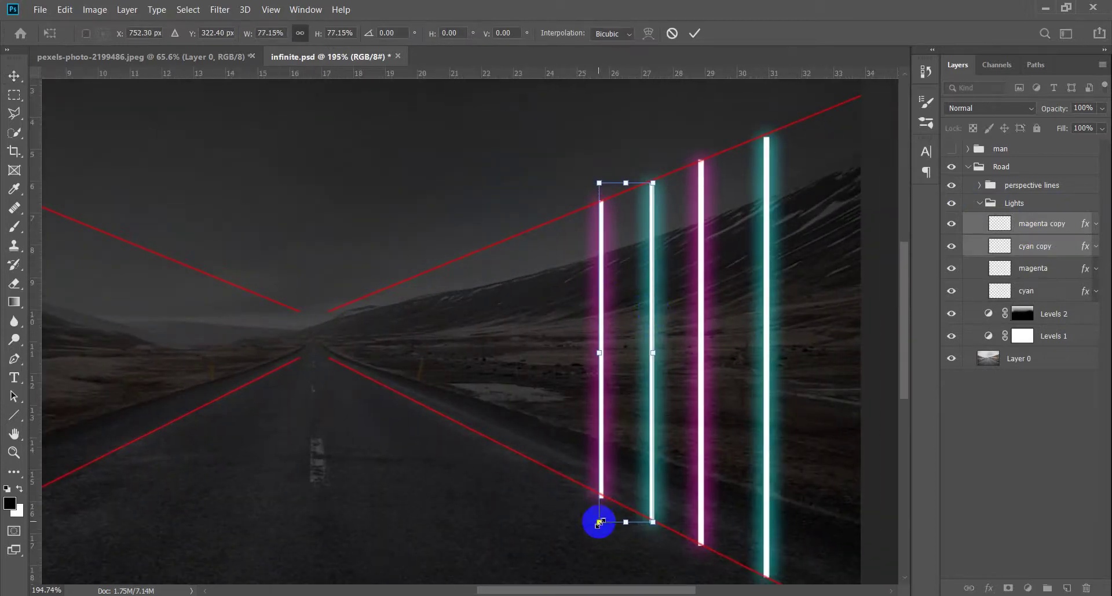
left_click_drag(599, 522, 598, 519)
key("Return")
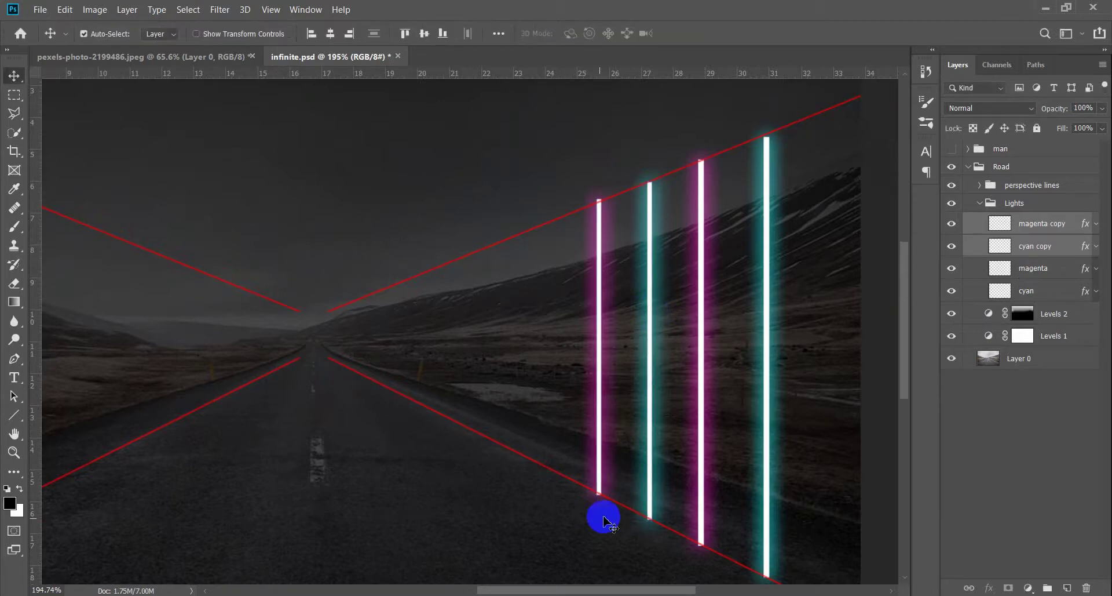
Add a second, smaller copy of the pair further left, scaled to about 74%.
left_click_drag(651, 291, 560, 292)
key("ctrl+t")
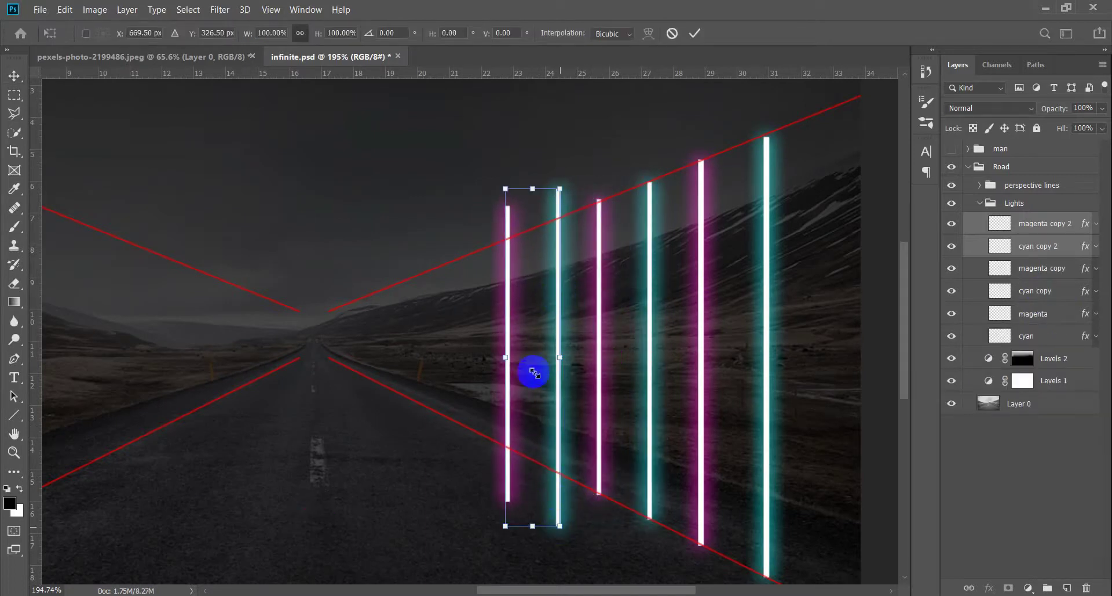
left_click_drag(533, 372, 530, 402)
left_click_drag(560, 551, 545, 467)
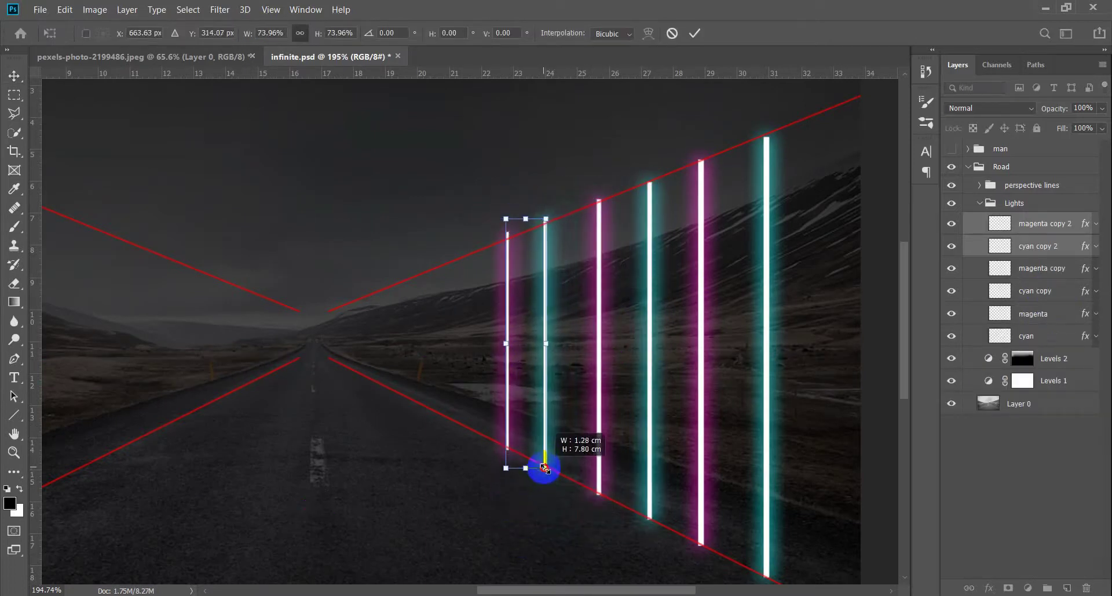
left_click_drag(533, 412, 549, 409)
left_click_drag(521, 464, 521, 471)
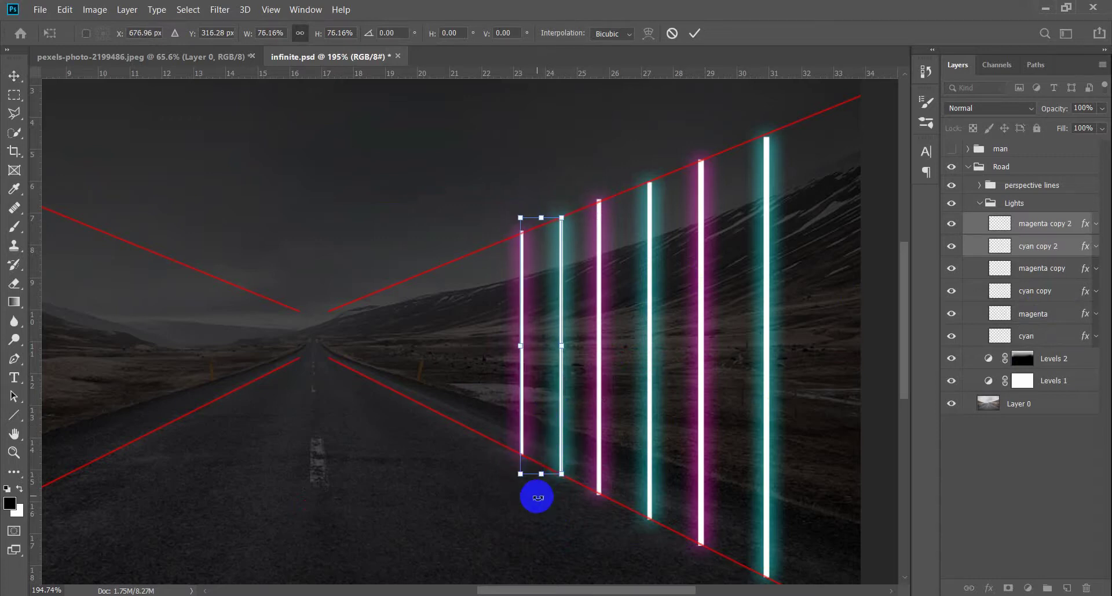
key("Left")
key("Left")
key("Up")
key("Return")
Add a third copy toward the horizon, shrunk to 71% and fitted between the guides.
scroll(532, 447, "down", 2)
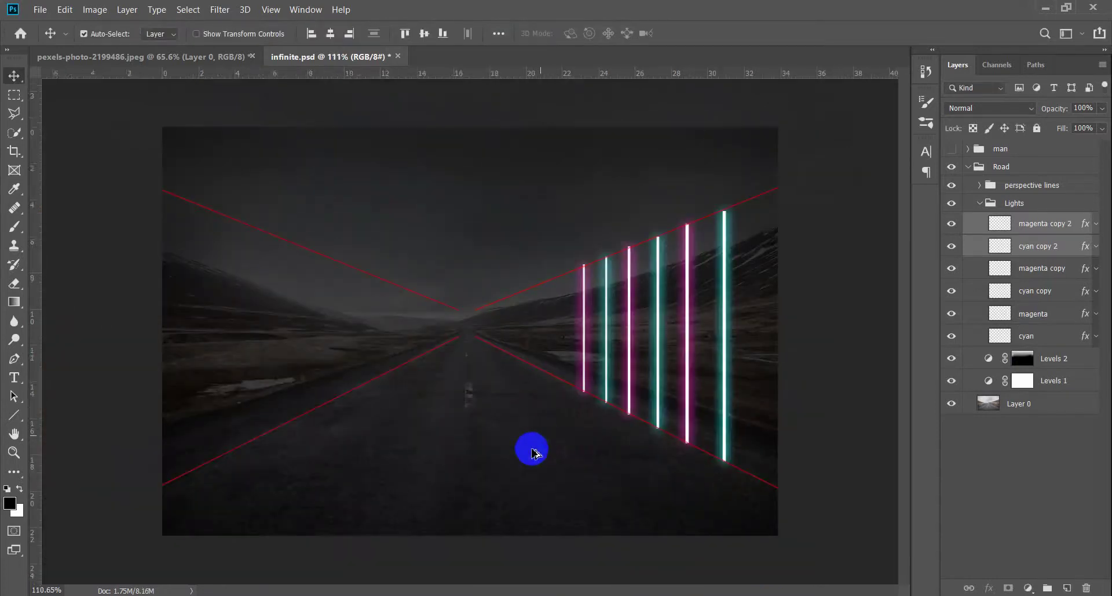
scroll(529, 372, "down", 2)
scroll(653, 363, "up", 4)
scroll(643, 356, "up", 1)
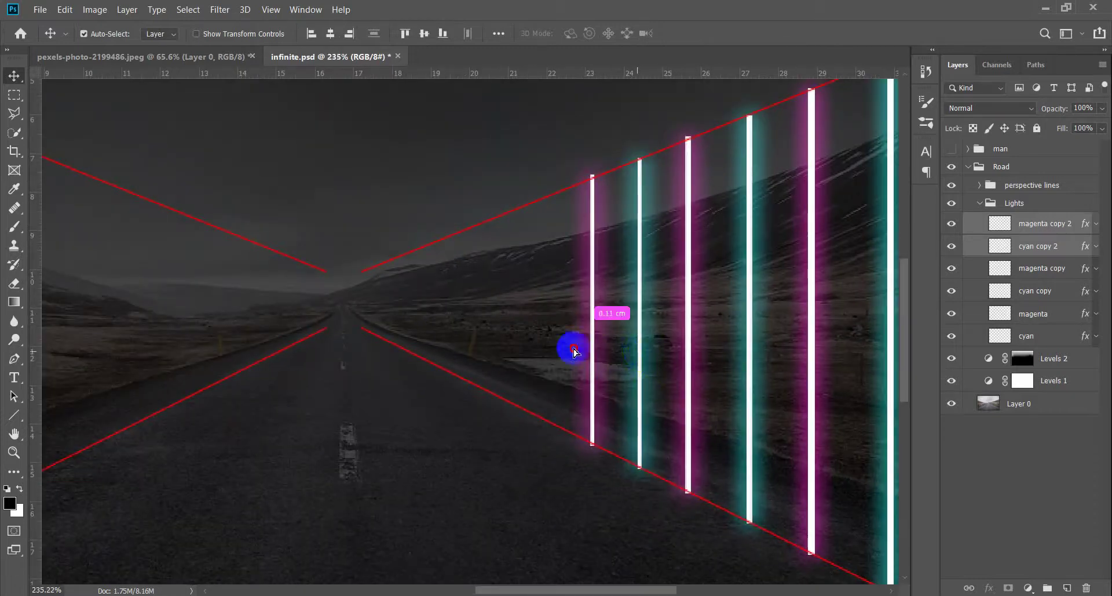
left_click_drag(574, 349, 534, 330)
key("ctrl+t")
left_click_drag(529, 436, 528, 397)
left_click_drag(523, 347, 535, 364)
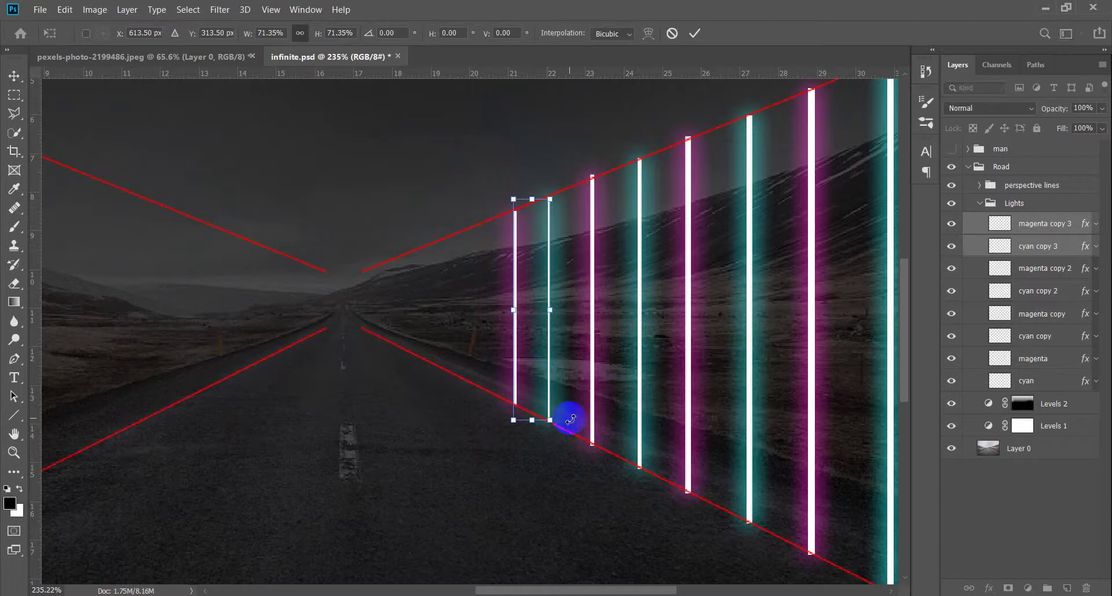
key("Right")
key("Right")
key("Right")
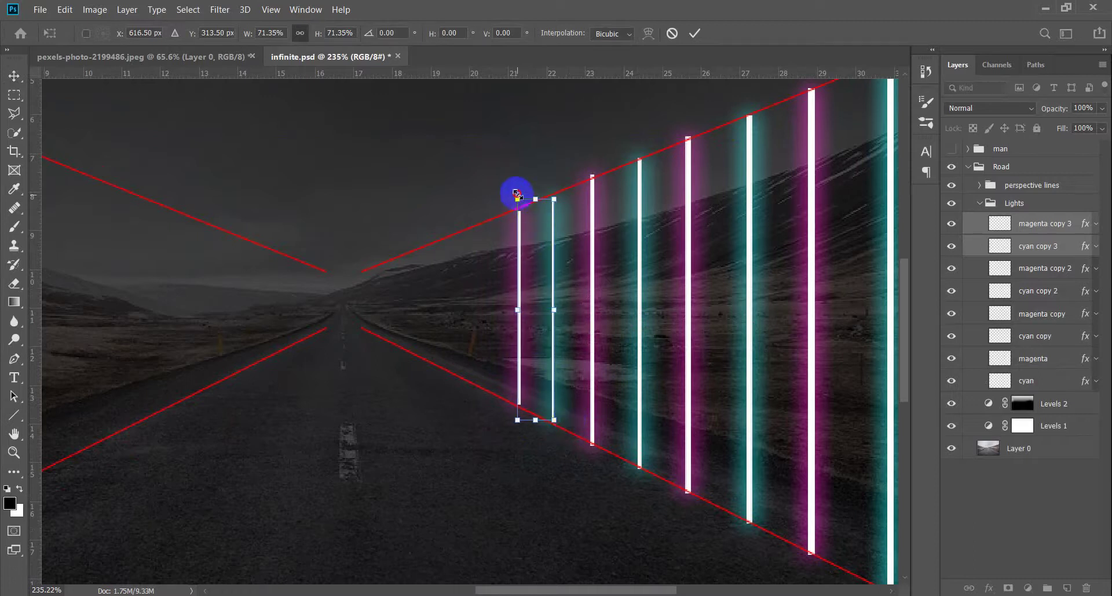
key("Return")
Add a fourth copy scaled to about 74% and stretched to the lower guide line.
scroll(537, 303, "up", 5, "alt")
mouse_move(537, 303)
left_mouse_down()
mouse_move(648, 305)
mouse_move(527, 279)
left_mouse_up()
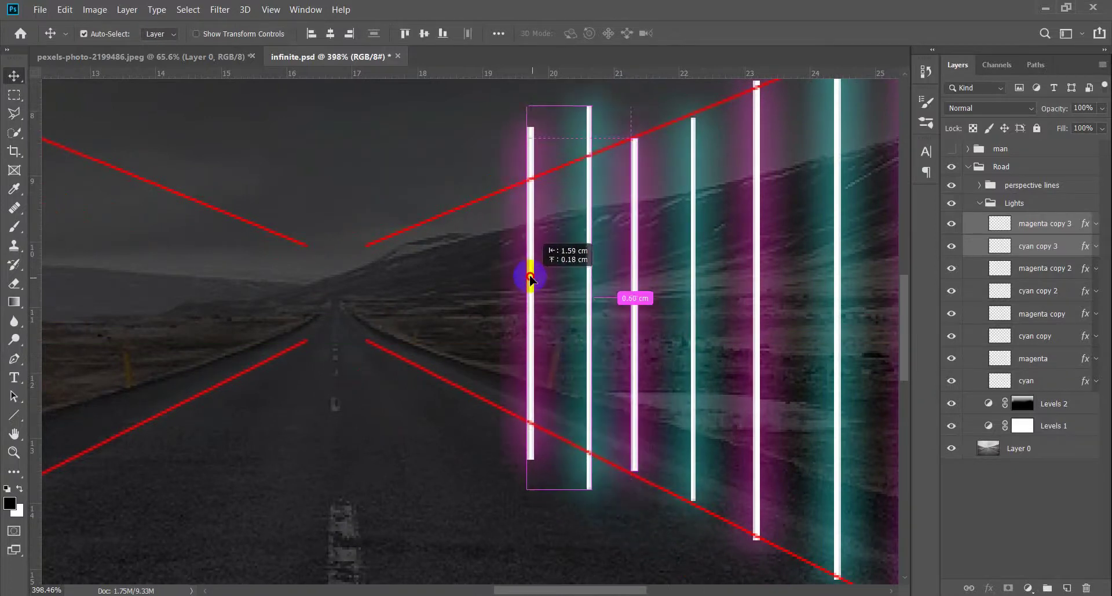
key("ctrl+t")
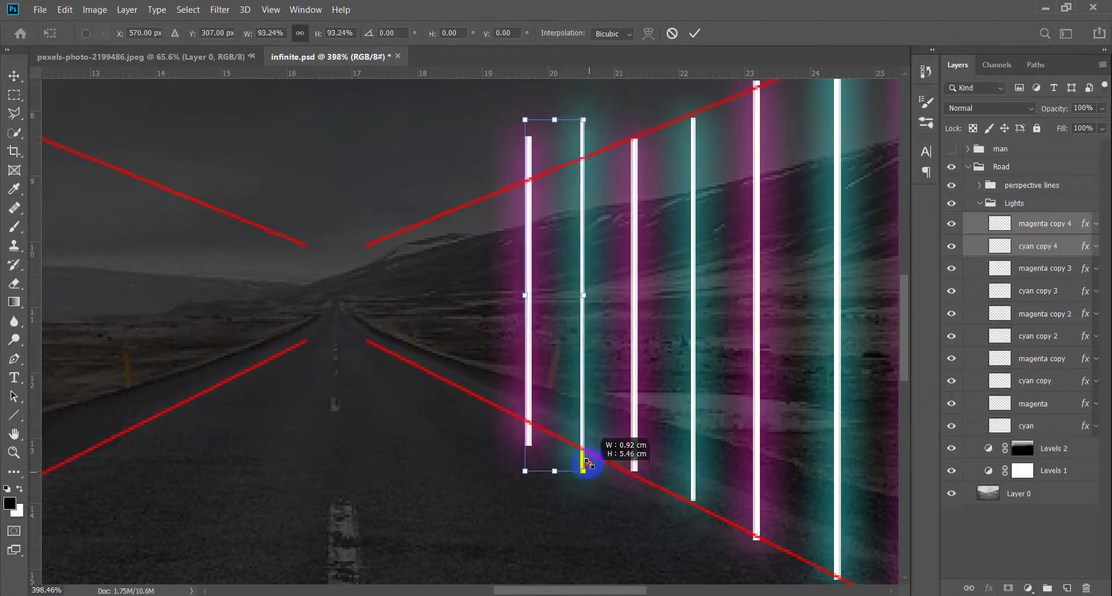
left_click_drag(588, 484, 579, 442)
left_click_drag(571, 392, 582, 407)
left_click_drag(581, 167, 587, 158)
left_click_drag(540, 442, 537, 449)
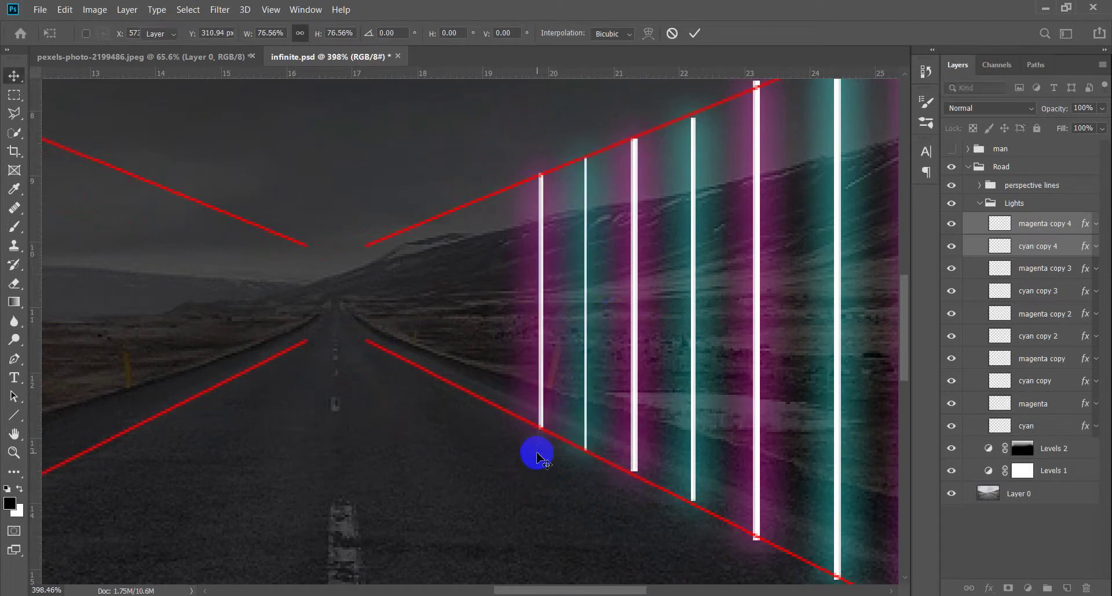
key("Return")
Add a fifth, smaller copy of the light pair fitted to the perspective guides.
key("ctrl+0")
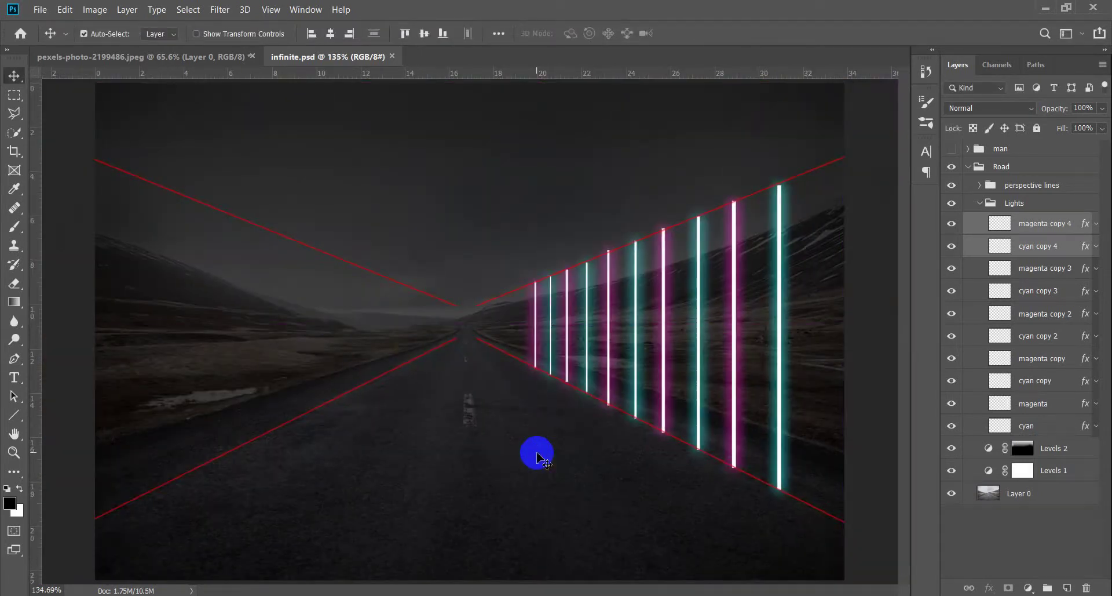
scroll(513, 377, "up", 5)
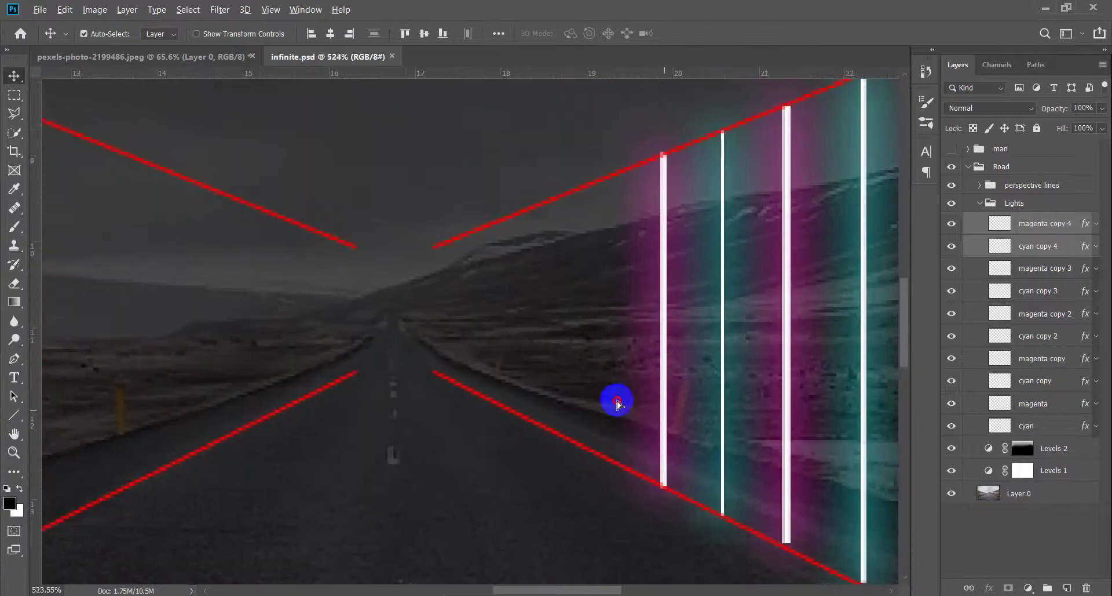
left_click_drag(659, 462, 568, 393)
key("ctrl+t")
left_click_drag(632, 496, 618, 461)
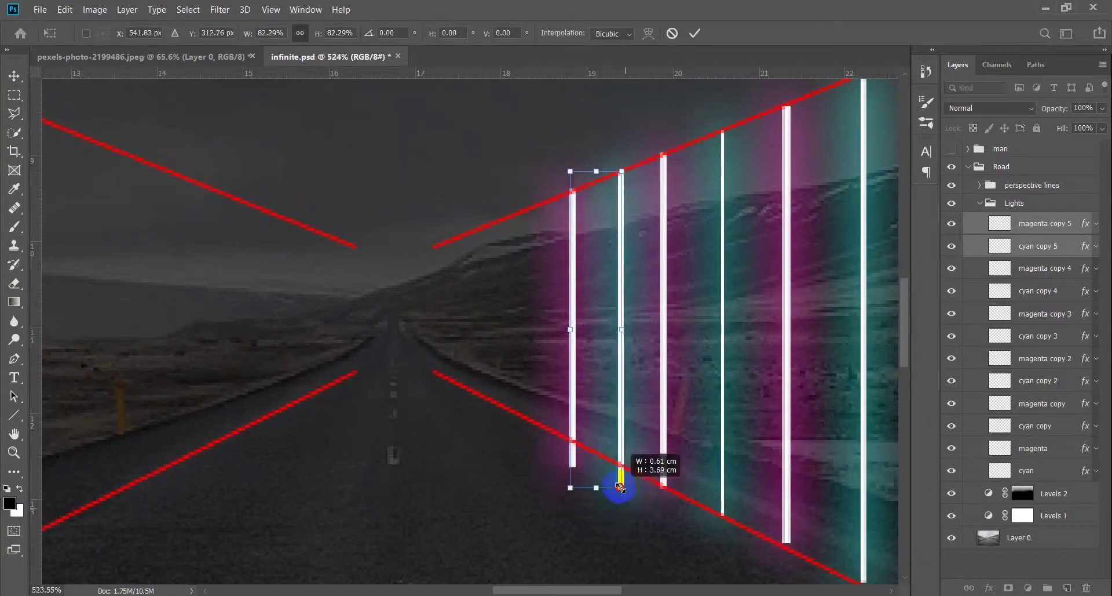
double_click(608, 401)
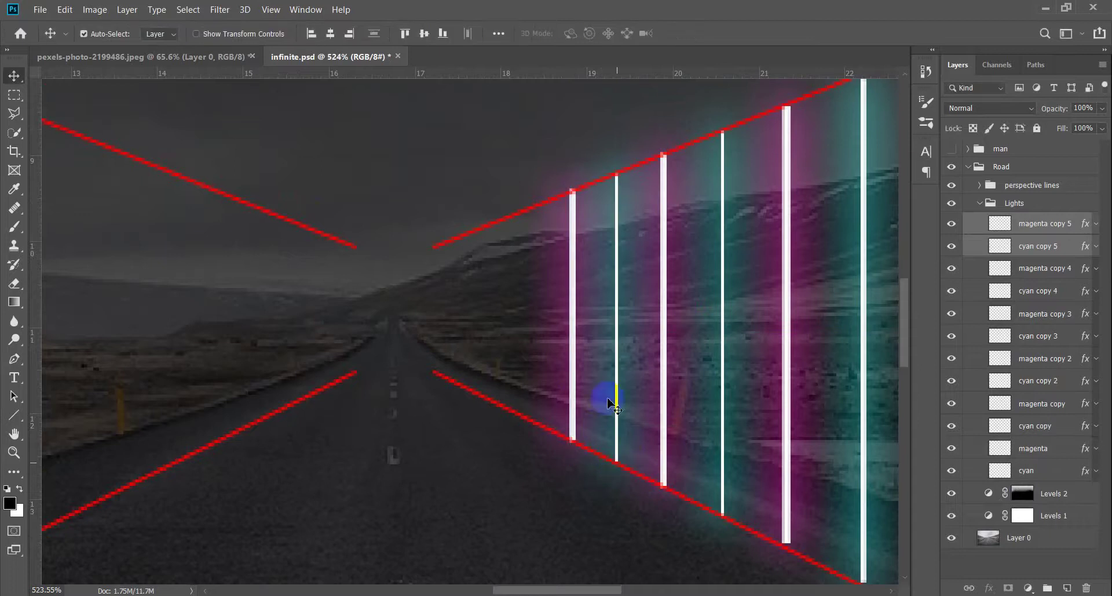
Add a sixth copy scaled to about 73% and positioned between the guides.
left_click_drag(574, 362, 494, 360)
key("ctrl+t")
left_click_drag(547, 464, 528, 416)
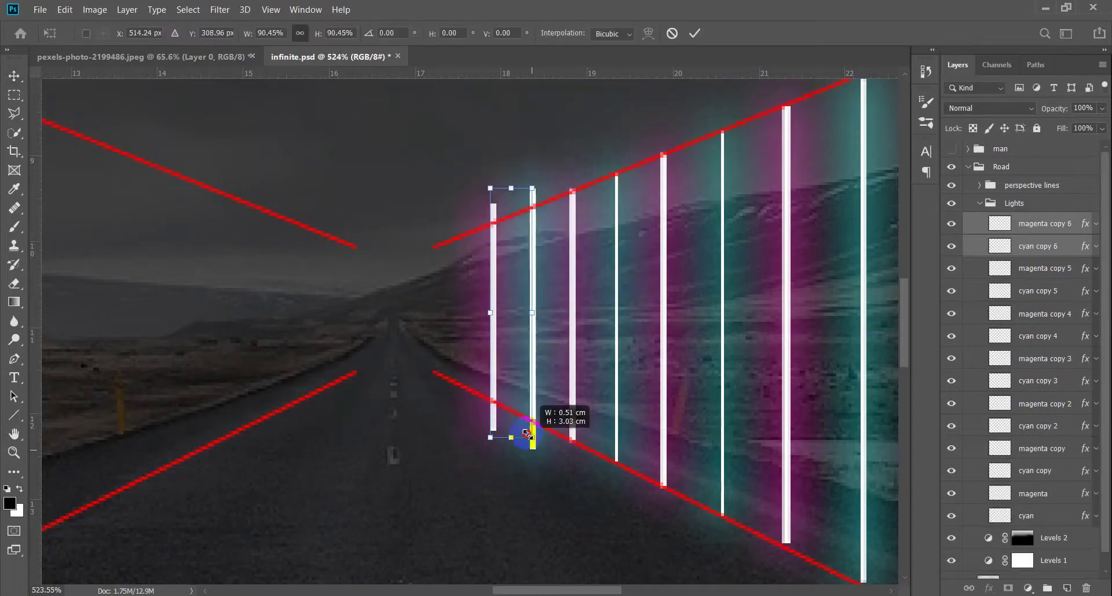
left_click_drag(507, 359, 509, 378)
left_click_drag(528, 435, 527, 421)
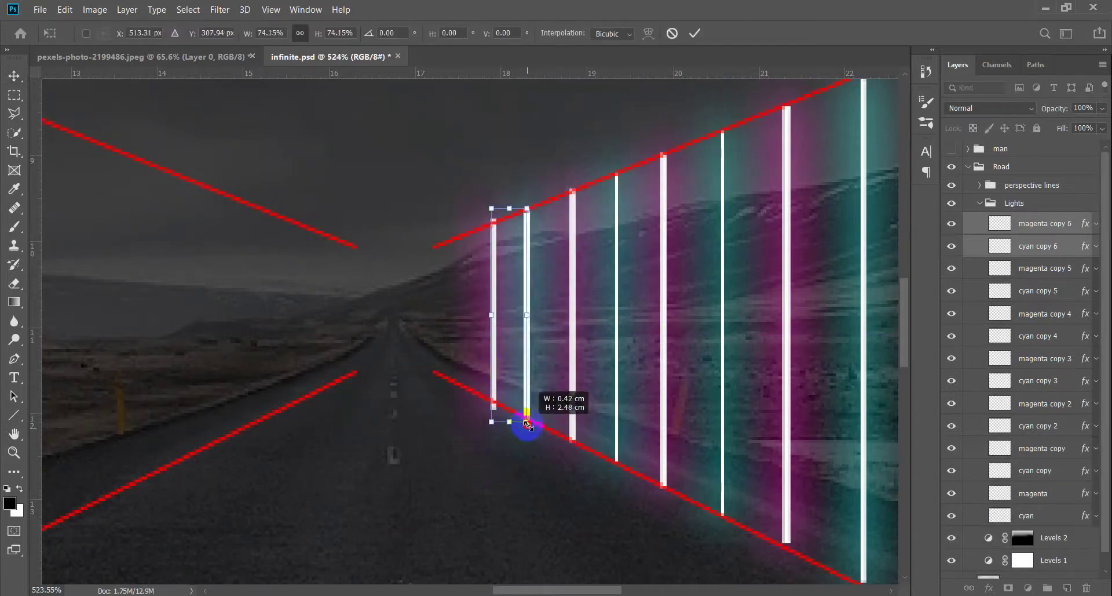
key("Right")
key("Right")
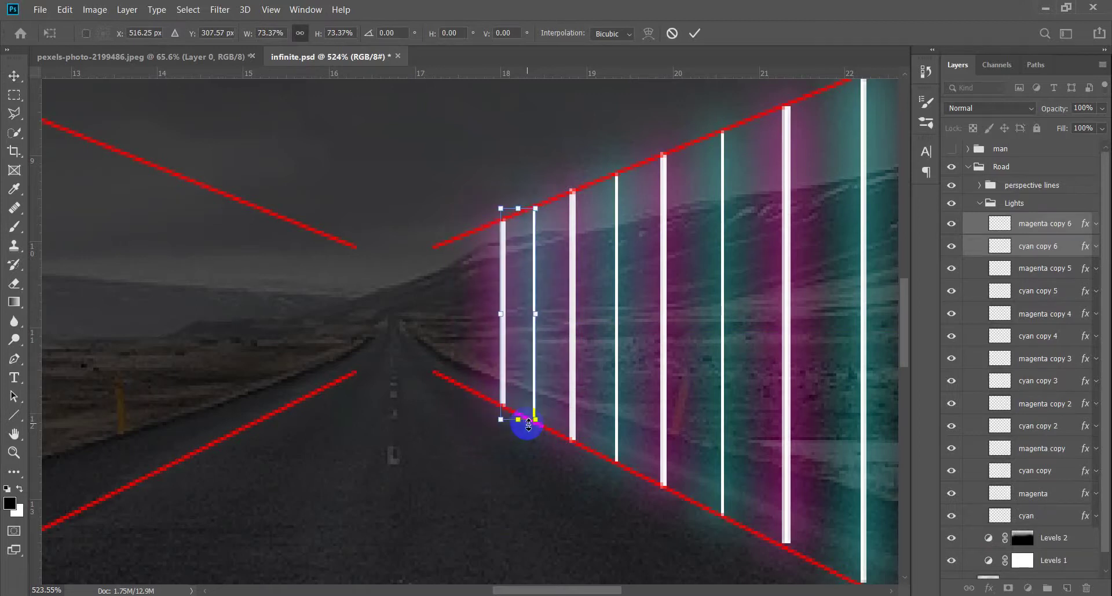
key("Return")
Add the smallest seventh copy nearest the vanishing point and view the whole image.
left_click_drag(503, 336, 442, 336)
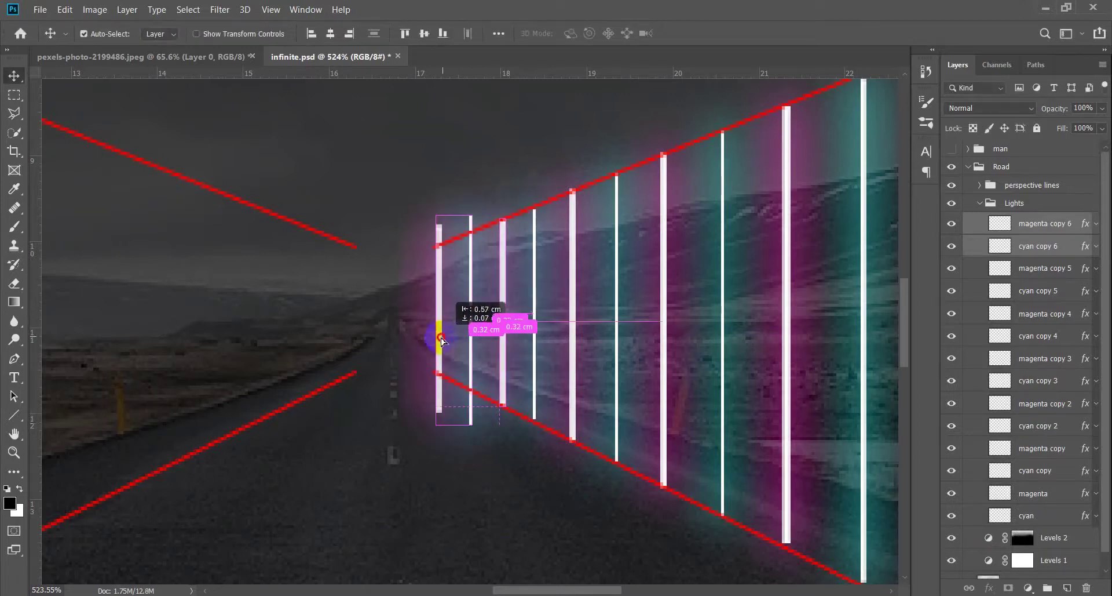
key("ctrl+t")
left_click_drag(473, 423, 473, 397)
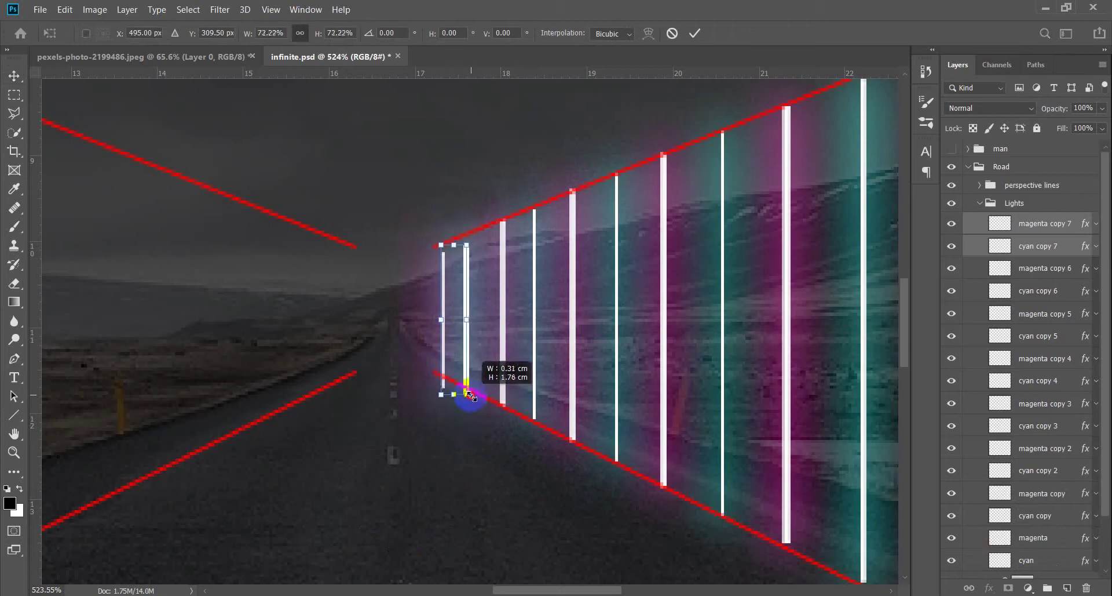
key("Right")
key("Return")
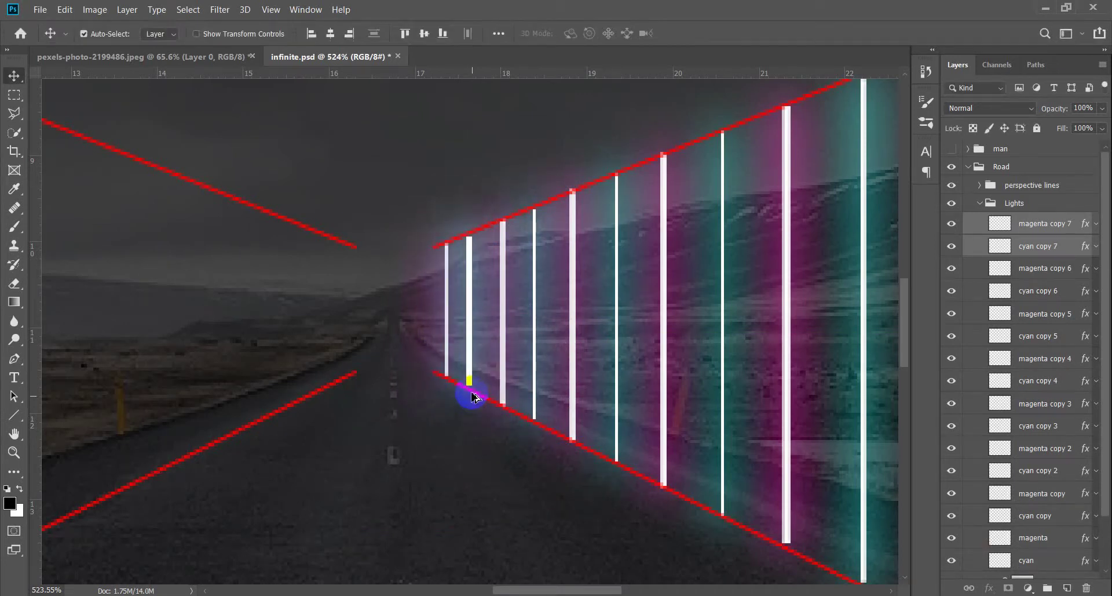
key("ctrl+0")
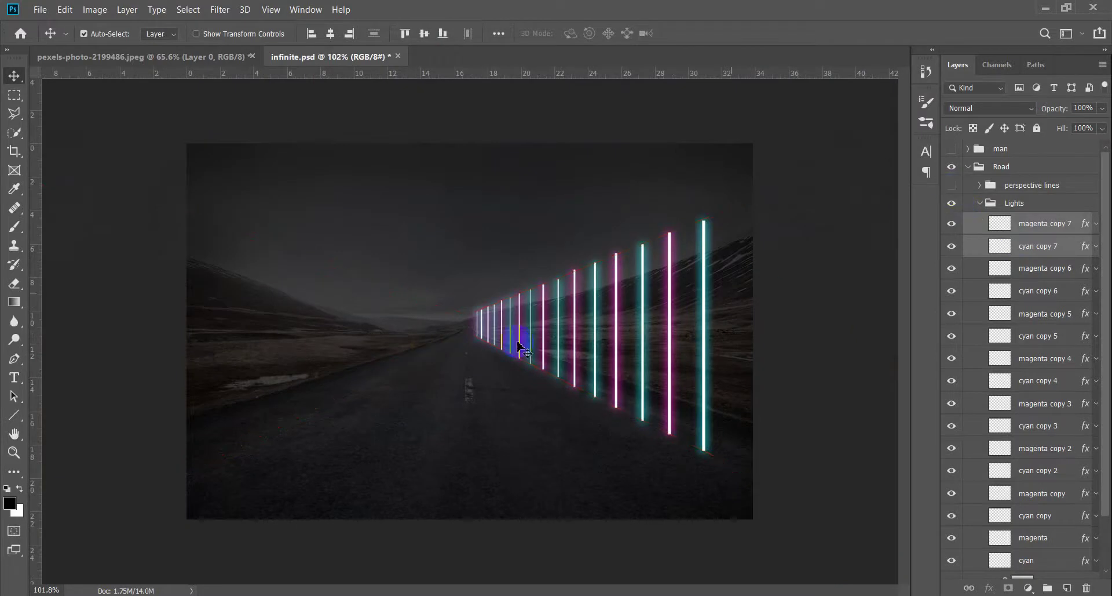
Group the original cyan bar layer and cyan copies 1 through 7 together.
scroll(519, 348, "down", 1)
scroll(521, 353, "up", 2)
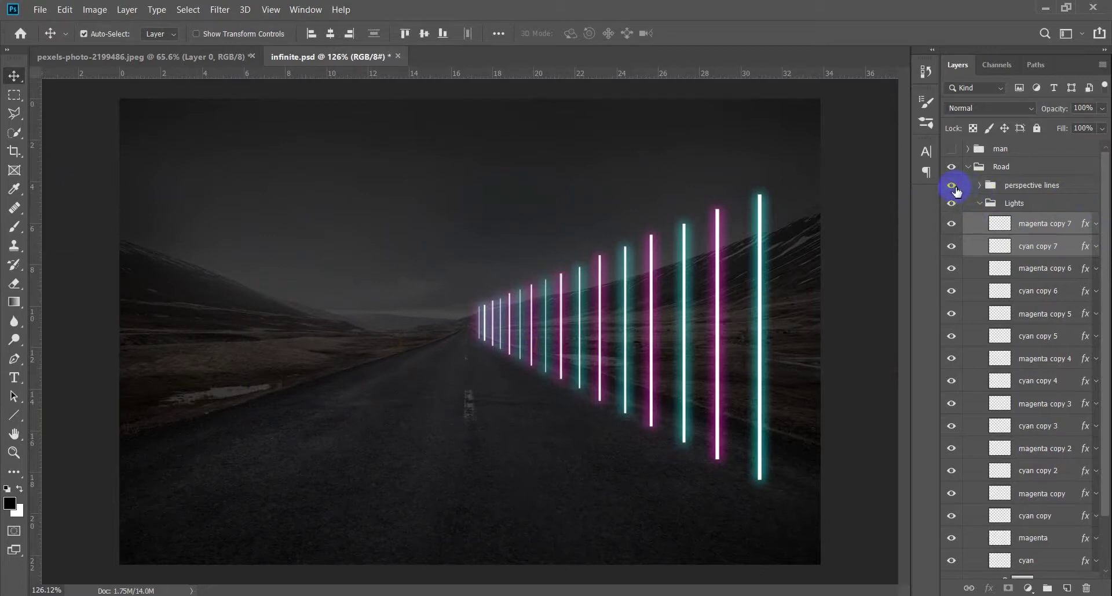
left_click(1037, 224)
scroll(1043, 232, "down", 3)
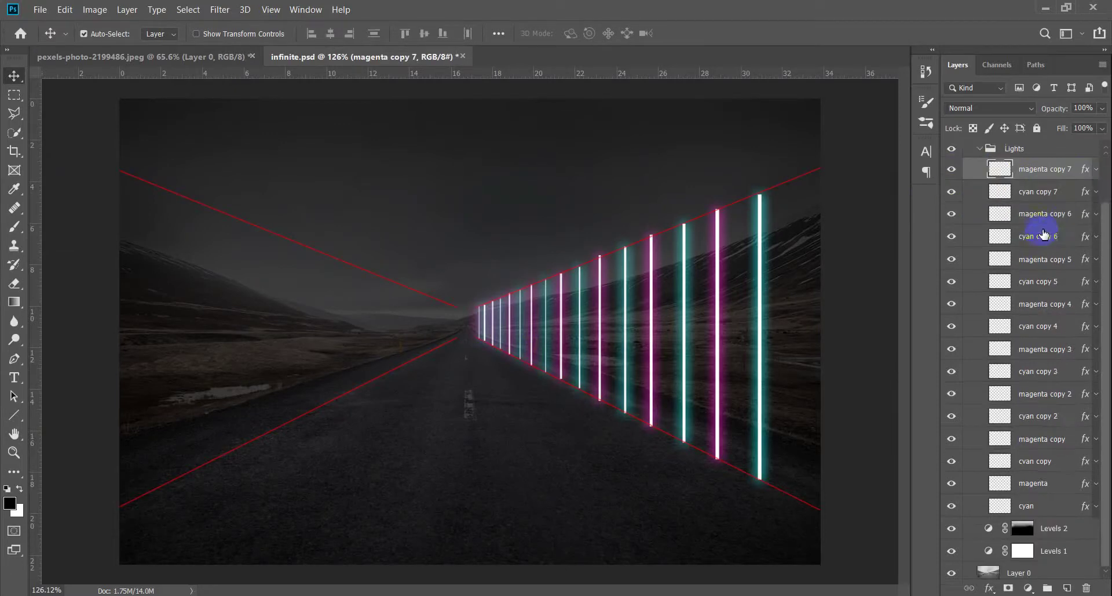
left_click(1058, 502)
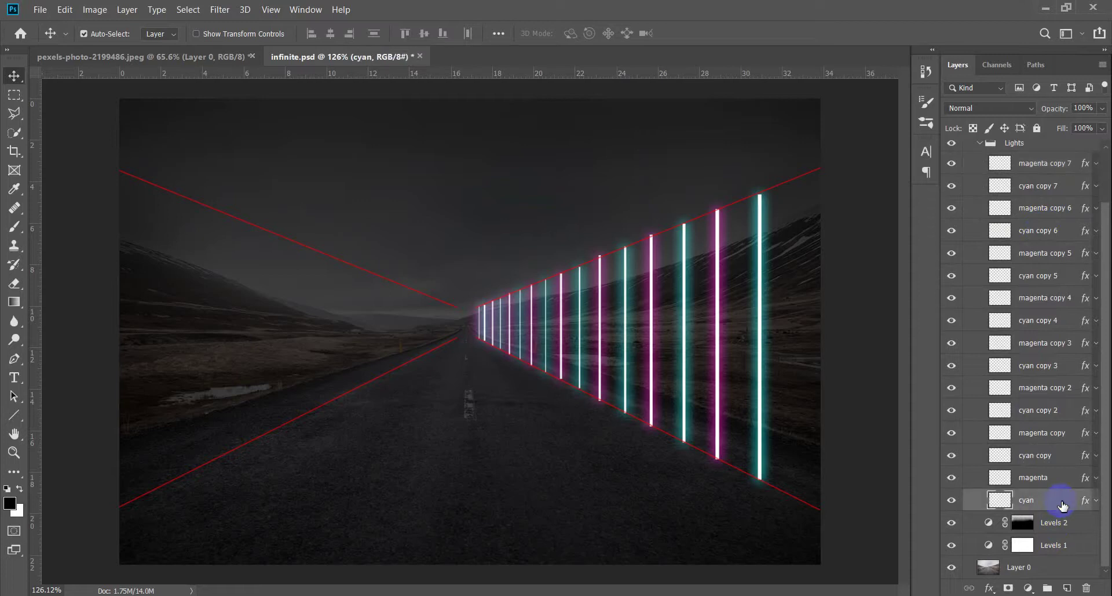
left_click(1050, 457, "ctrl")
left_click(1042, 409, "ctrl")
left_click(1045, 365, "ctrl")
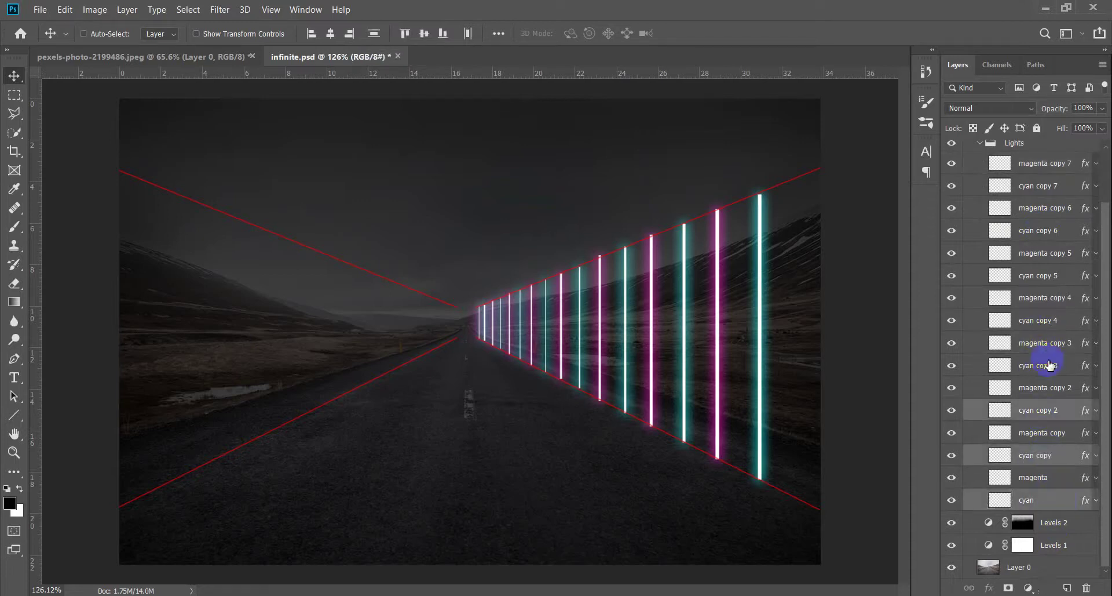
left_click(1043, 320, "ctrl")
left_click(1040, 278, "ctrl")
left_click(1040, 231, "ctrl")
left_click(1042, 186, "ctrl")
key("ctrl+g")
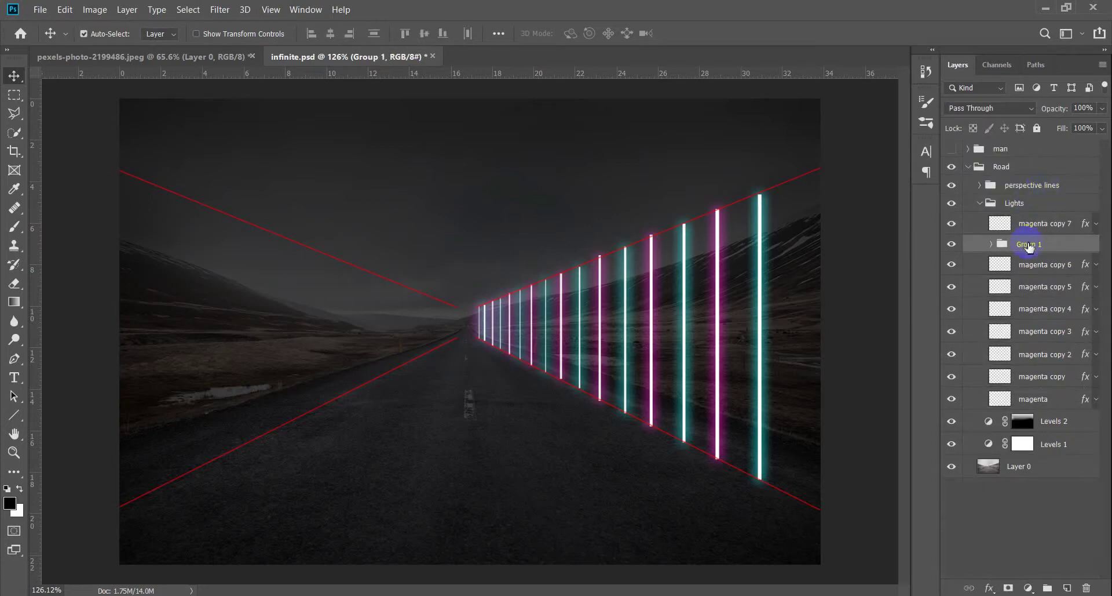
type("cyan")
Group all magenta bar layers into their own group, then select it with the cyan group.
left_click(1036, 225)
left_click(1043, 267, "ctrl")
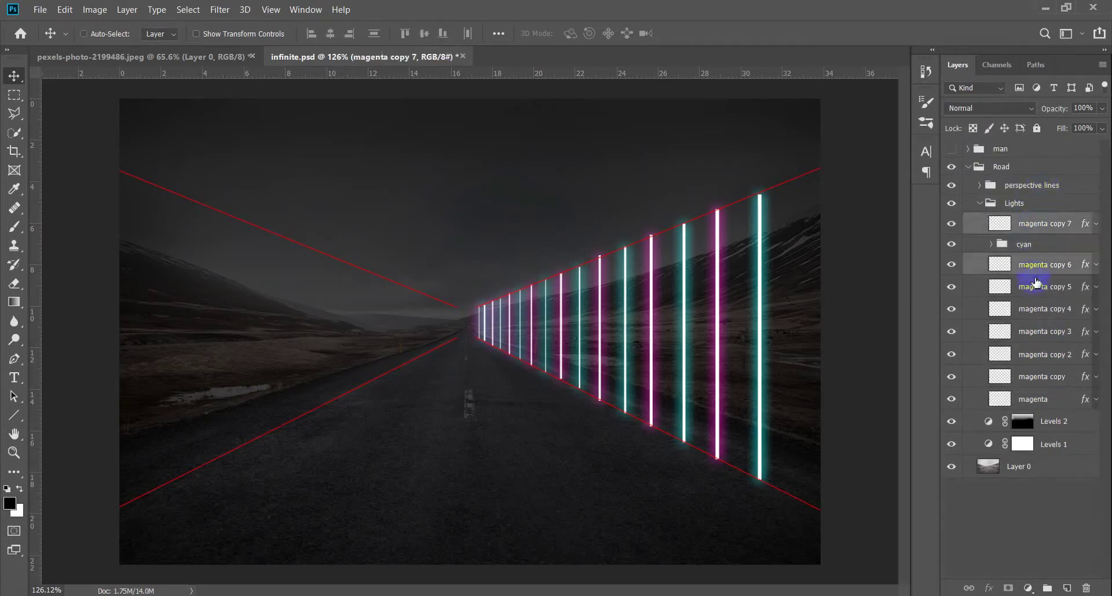
left_click(1048, 399, "shift")
left_click(1053, 233, "ctrl")
key("ctrl+g")
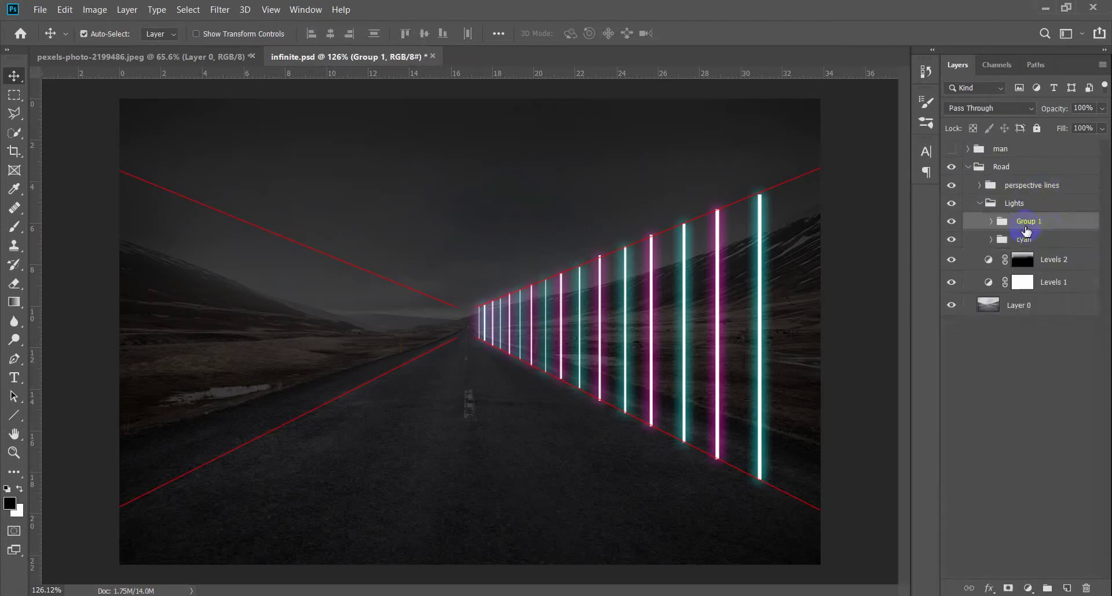
left_click(1024, 239, "shift")
Duplicate both light groups, flip them horizontally, and move them to the road's left side.
left_click_drag(702, 348, 702, 356)
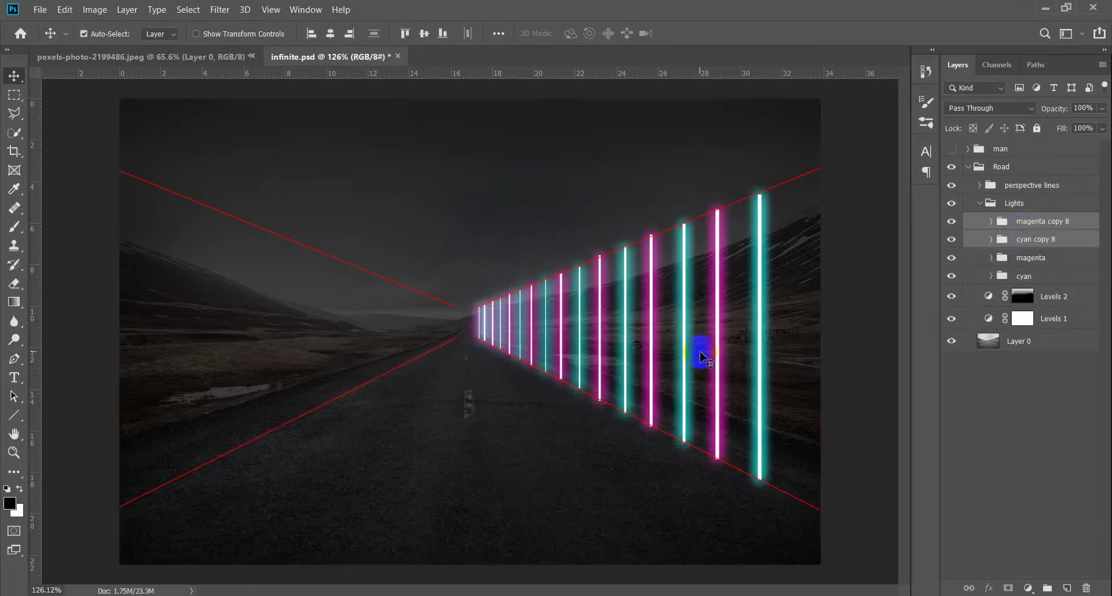
key("ctrl+t")
right_click(707, 327)
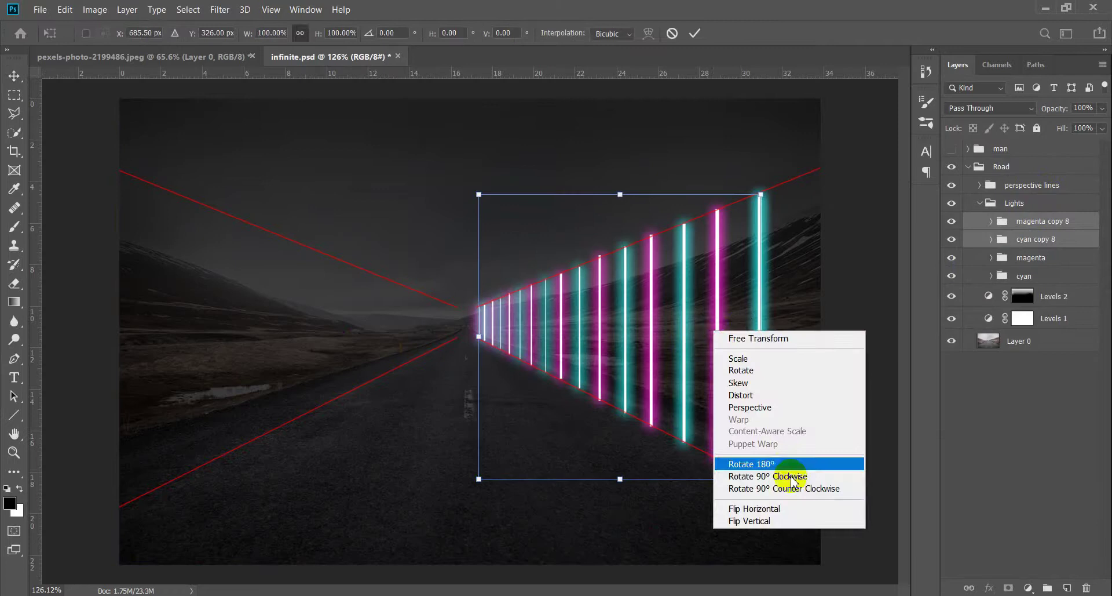
left_click(727, 504)
left_click_drag(683, 352, 380, 355)
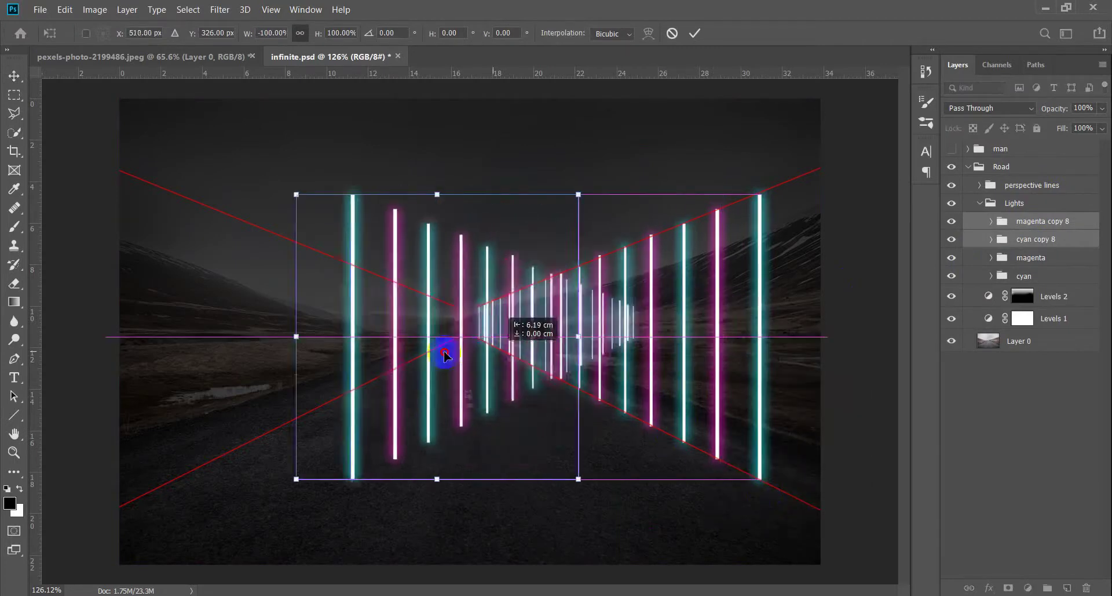
key("Left")
key("Left")
key("Left")
key("Return")
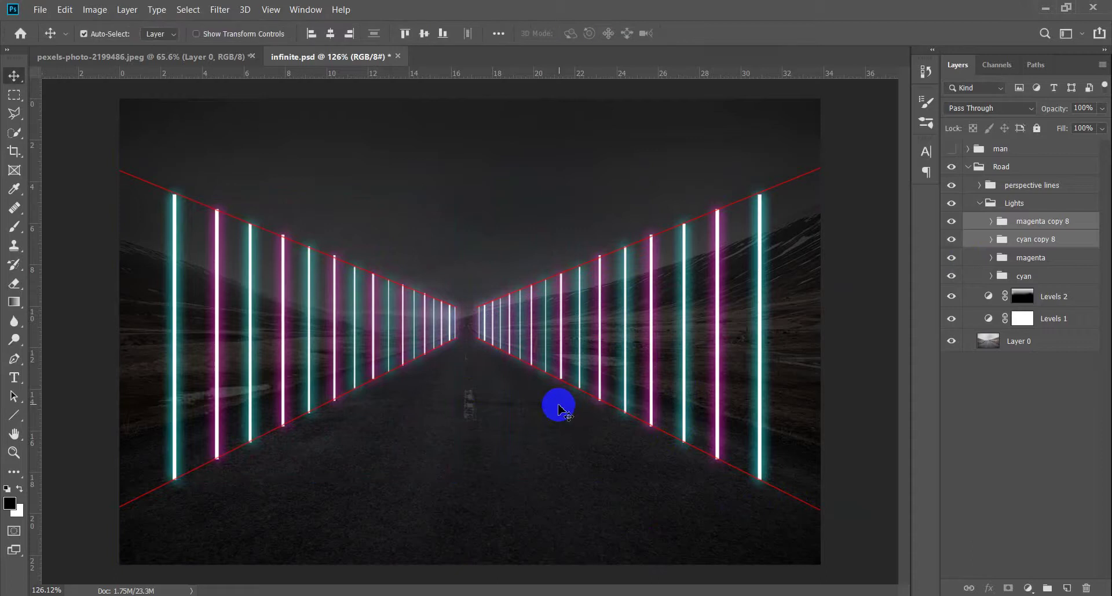
Hide the red perspective lines layer and review the layer stack.
left_click(951, 185)
scroll(473, 377, "down", 3)
scroll(472, 376, "up", 1)
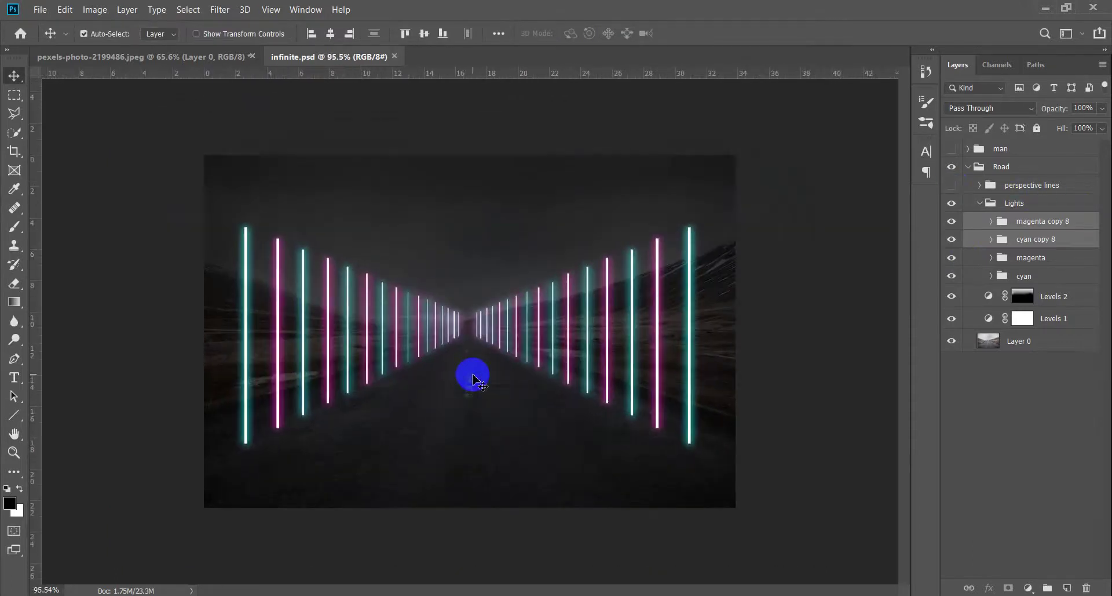
scroll(479, 404, "up", 1)
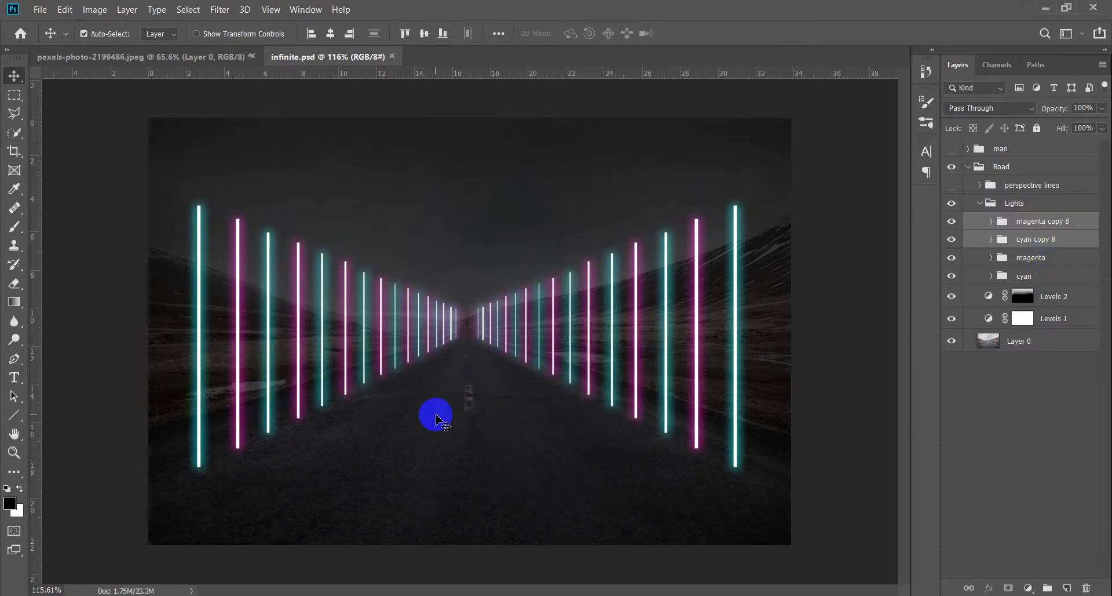
scroll(435, 416, "down", 1)
scroll(436, 416, "down", 2)
scroll(437, 414, "up", 1)
scroll(438, 412, "up", 1)
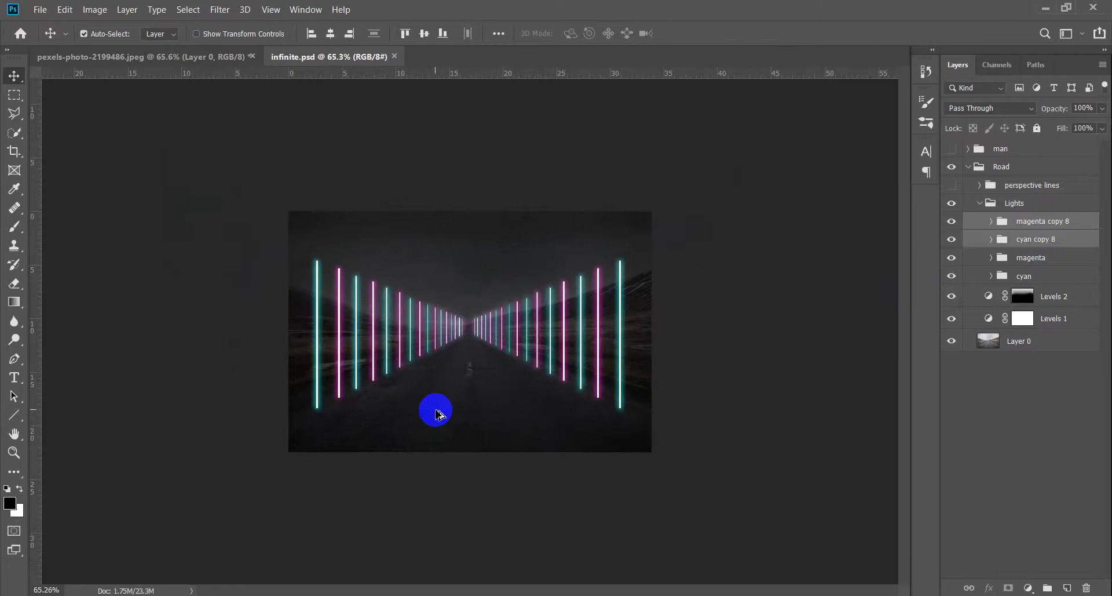
scroll(438, 412, "up", 1)
scroll(438, 413, "up", 1)
scroll(438, 412, "up", 1)
scroll(438, 412, "up", 1)
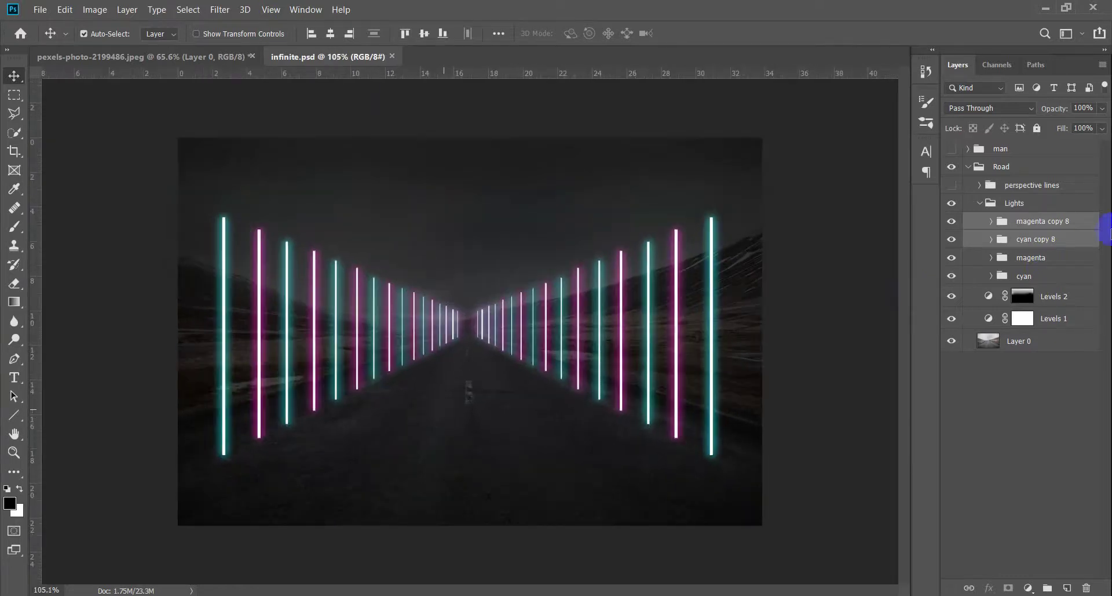
Duplicate the left-side light groups and move the copy down below the originals.
left_click_drag(661, 335, 409, 336)
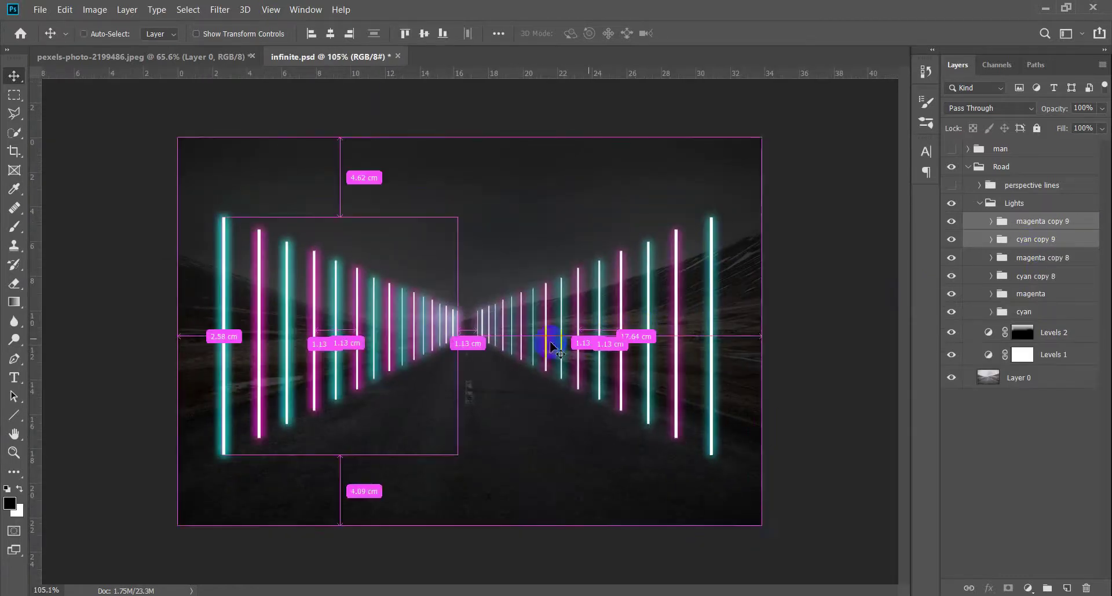
key("ctrl+t")
right_click(413, 337)
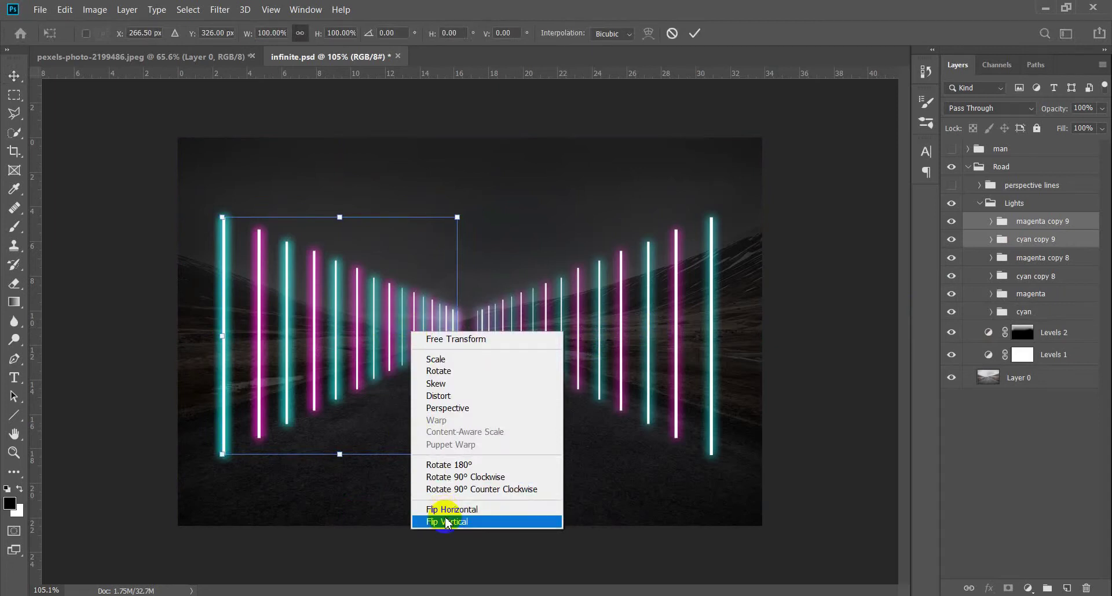
left_click(446, 522)
left_click_drag(418, 363, 431, 420)
right_click(431, 419)
left_click(430, 413)
left_click_drag(410, 347, 410, 373)
right_click(409, 373)
left_click(457, 549)
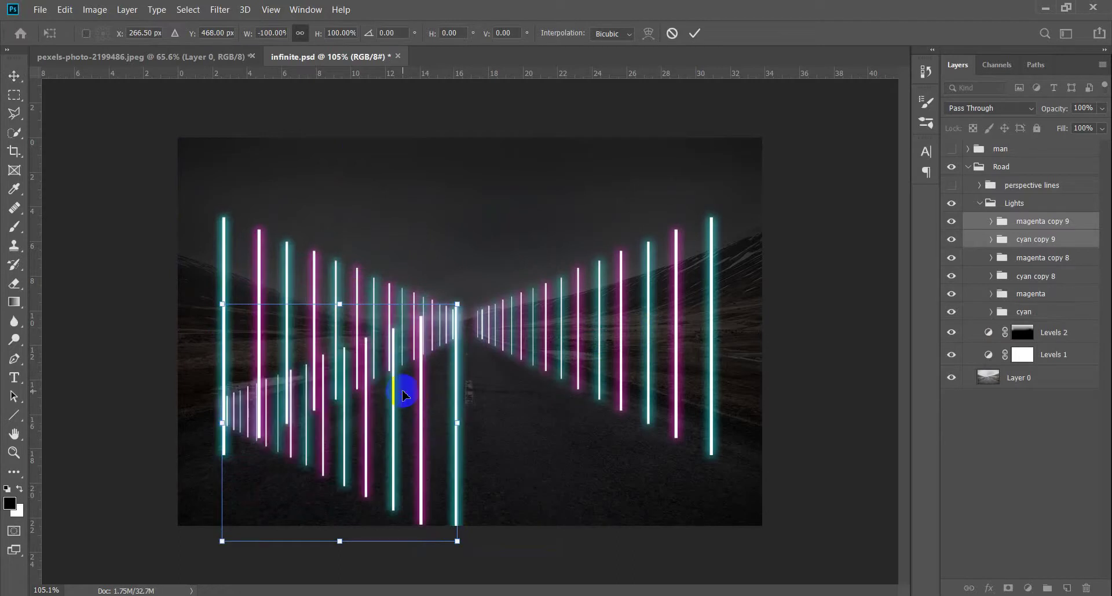
right_click(404, 394)
left_click(463, 567)
mouse_move(384, 415)
left_mouse_down()
mouse_move(384, 529)
mouse_move(387, 504)
left_mouse_up()
Reset the copy's rotation to 0 and place it under the left lights.
left_click_drag(487, 459, 463, 335)
mouse_move(375, 538)
left_mouse_down()
mouse_move(396, 502)
mouse_move(376, 515)
left_mouse_up()
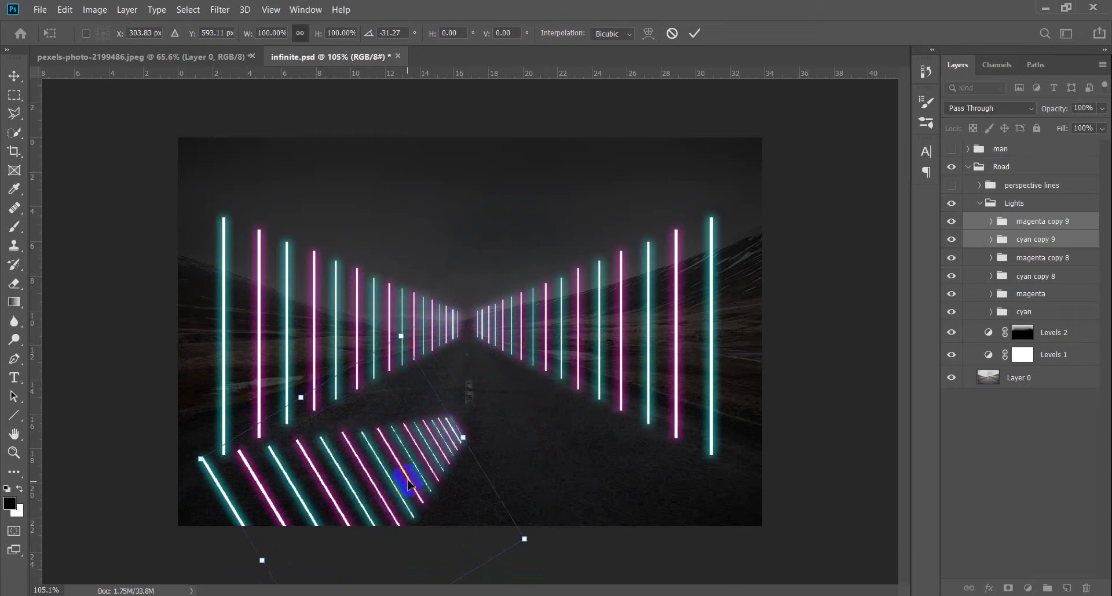
left_click_drag(408, 493, 434, 406)
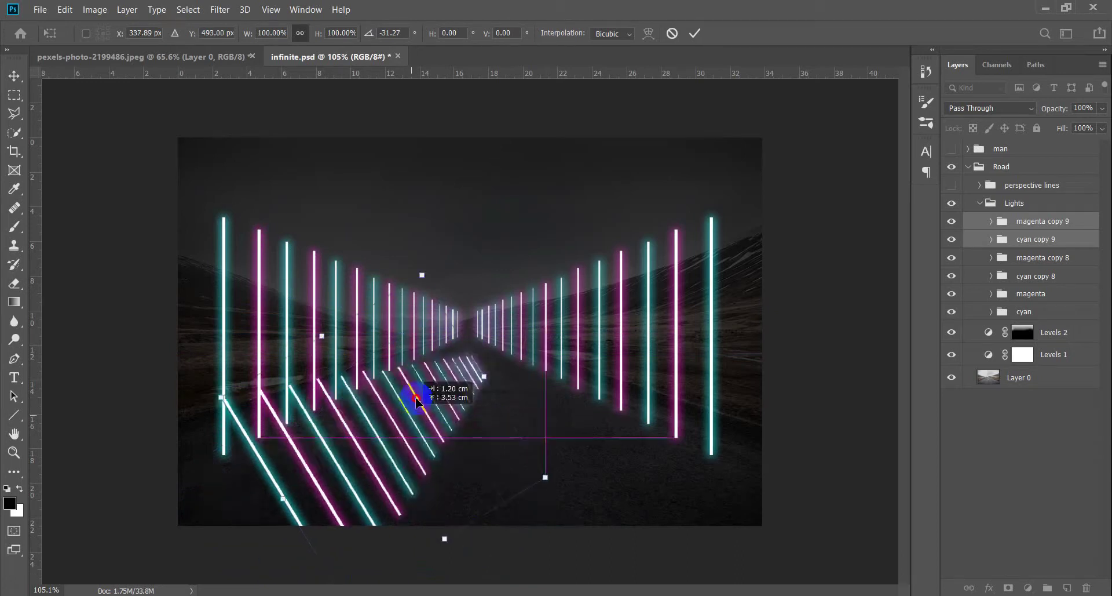
left_click(394, 33)
type("0")
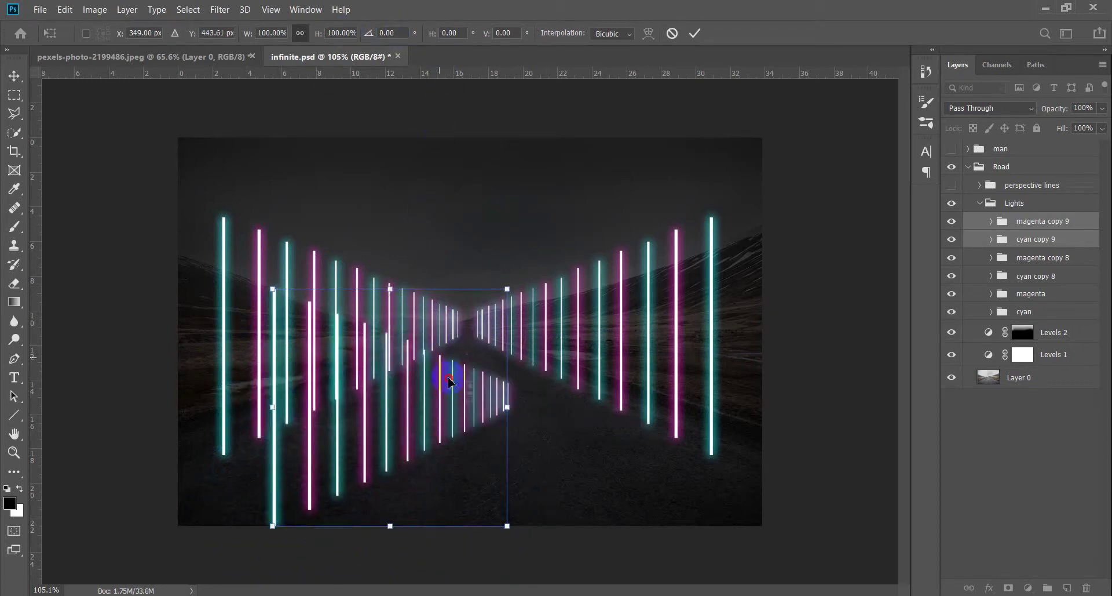
left_click_drag(450, 381, 399, 471)
Skew the copy to about -42° so its bars slant onto the road, then group the copies.
left_click_drag(464, 486, 459, 365)
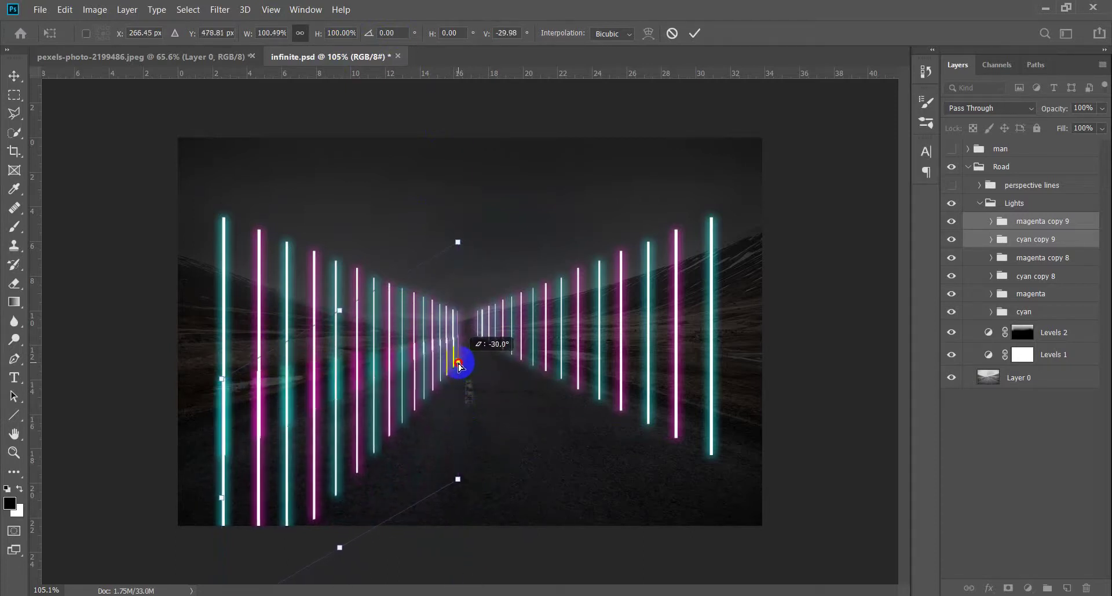
scroll(459, 356, "up", 3)
scroll(459, 359, "up", 2)
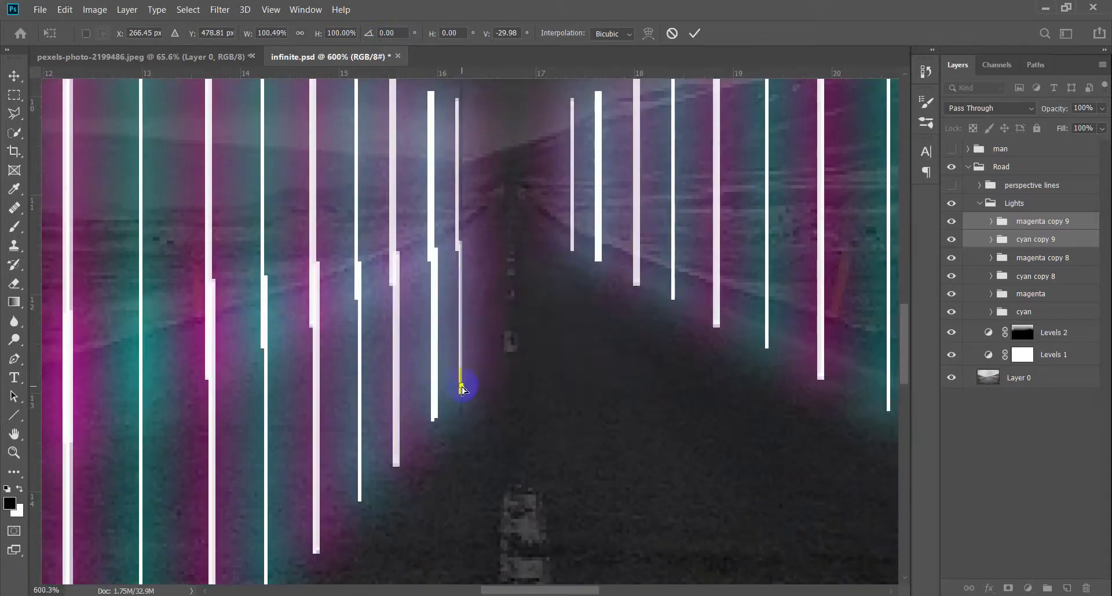
left_click_drag(462, 390, 458, 388)
scroll(458, 387, "down", 5)
scroll(418, 409, "down", 3)
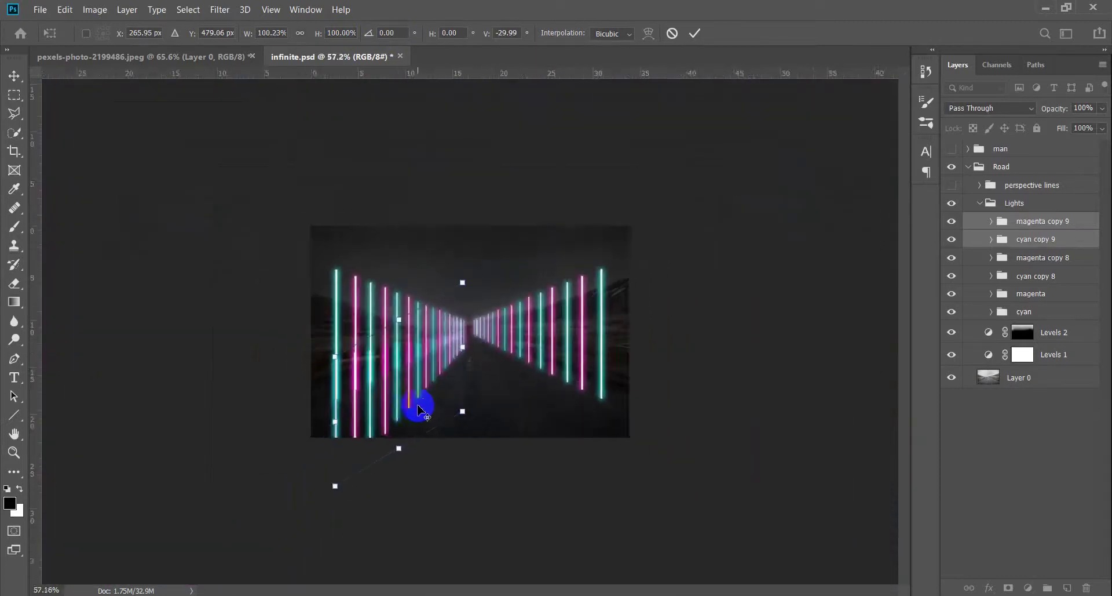
scroll(347, 414, "up", 1)
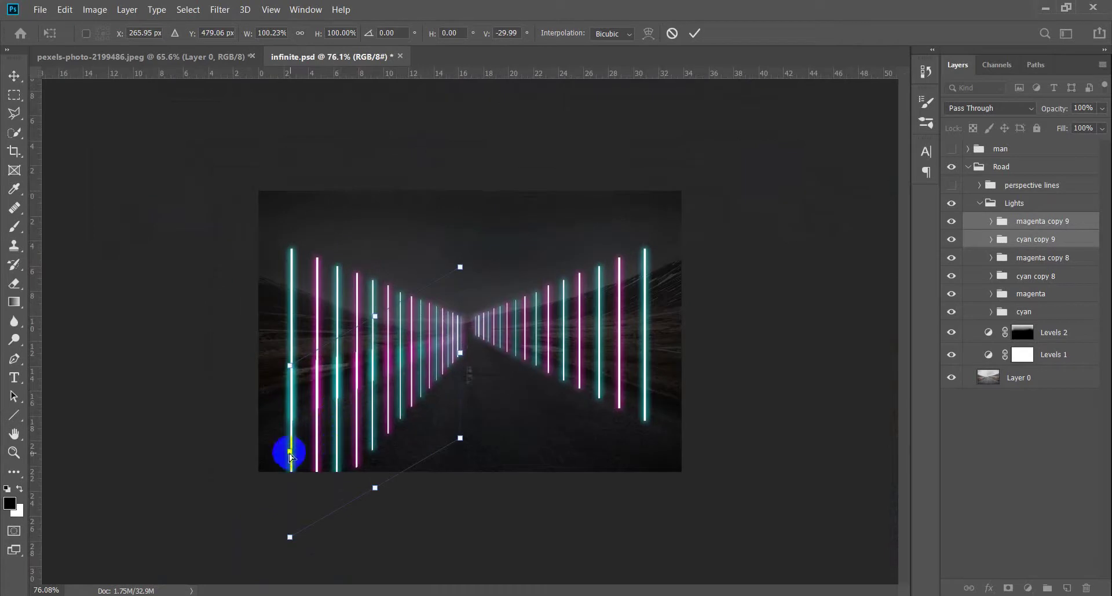
left_click_drag(331, 449, 289, 508)
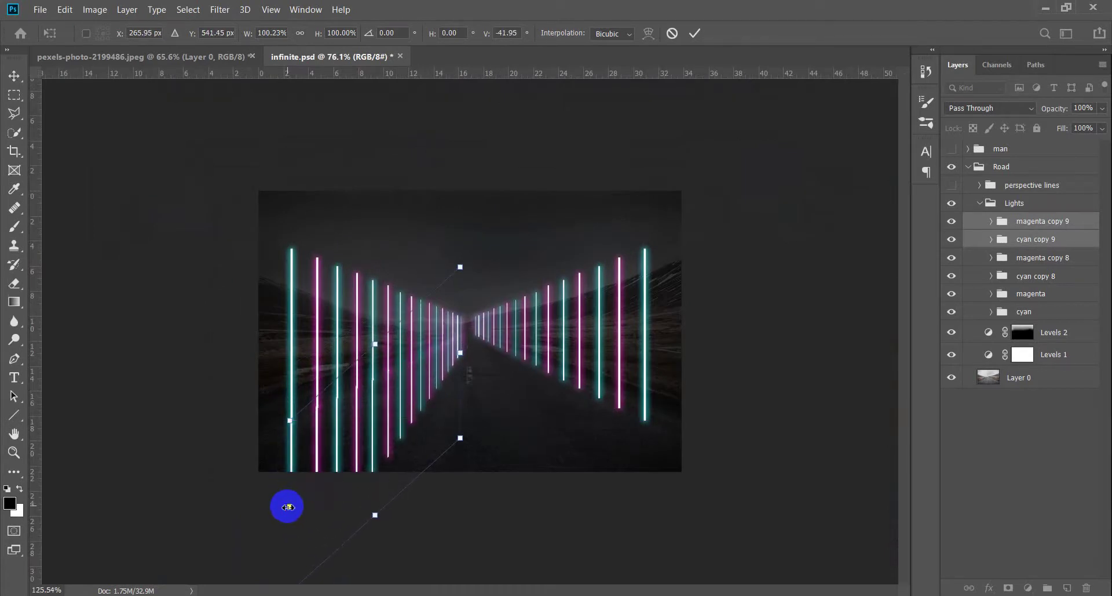
scroll(287, 507, "up", 3)
scroll(301, 497, "up", 1)
left_click_drag(288, 507, 173, 516)
scroll(342, 402, "down", 2)
scroll(385, 355, "down", 1)
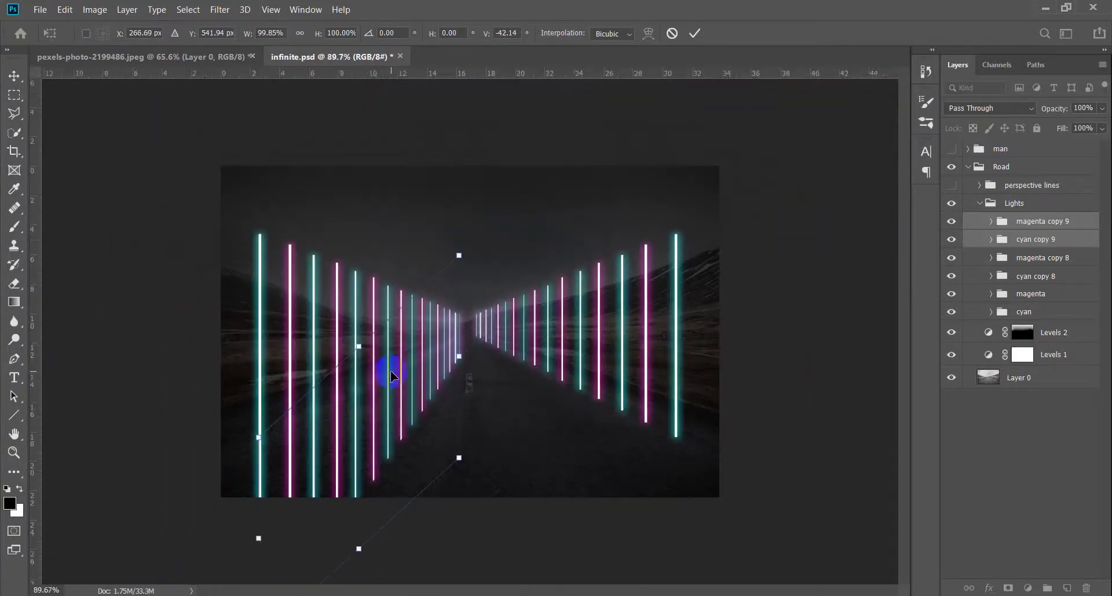
key("Return")
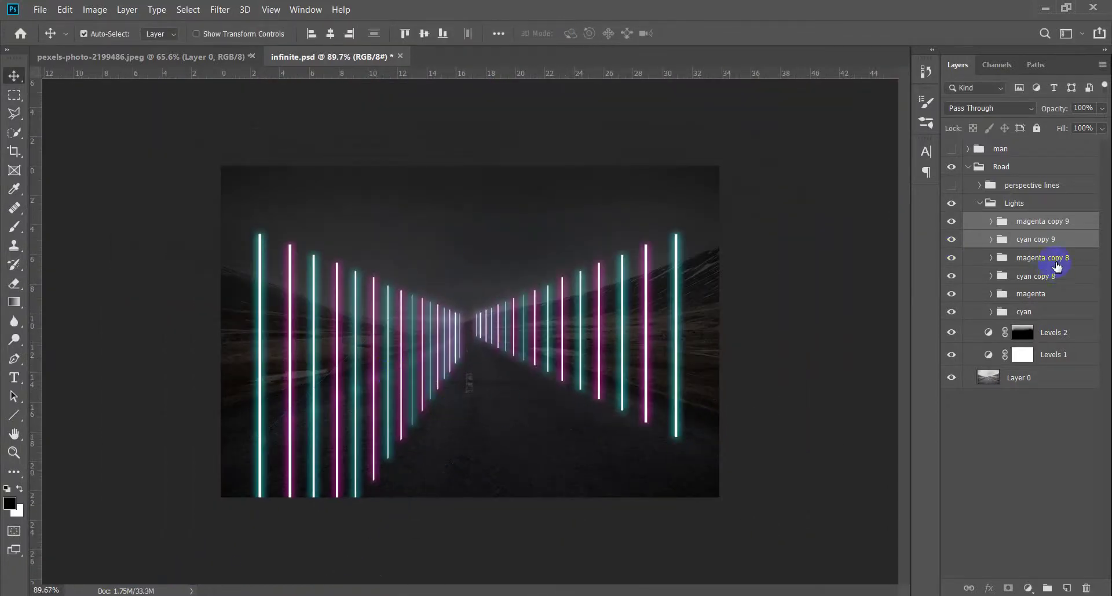
key("ctrl+g")
type("reflection")
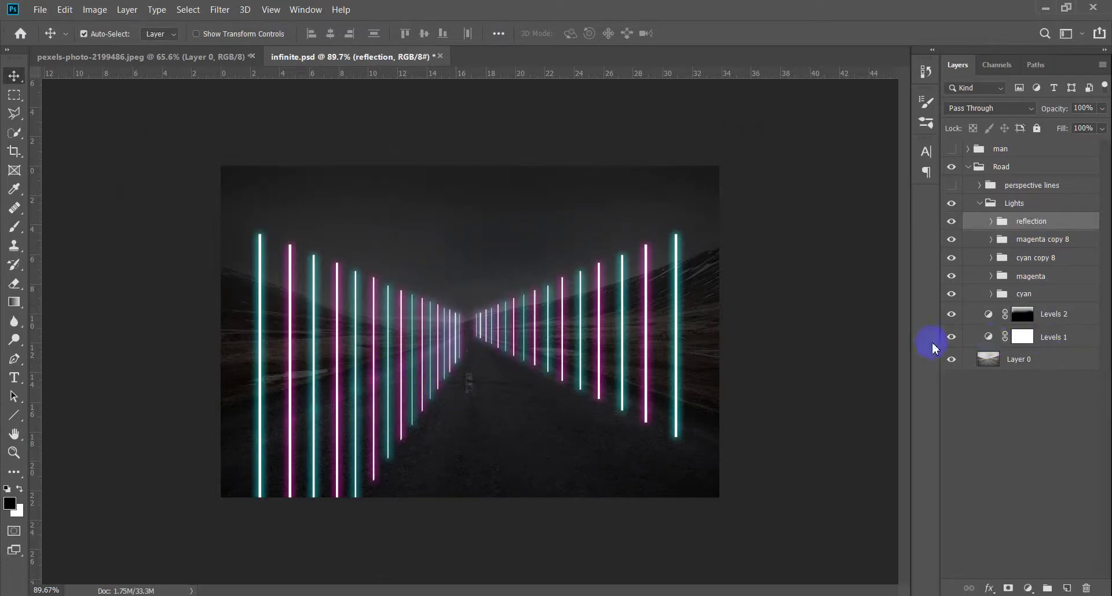
Mask the reflection group at about 23% opacity and paint black softly to fade it.
left_click(1008, 589)
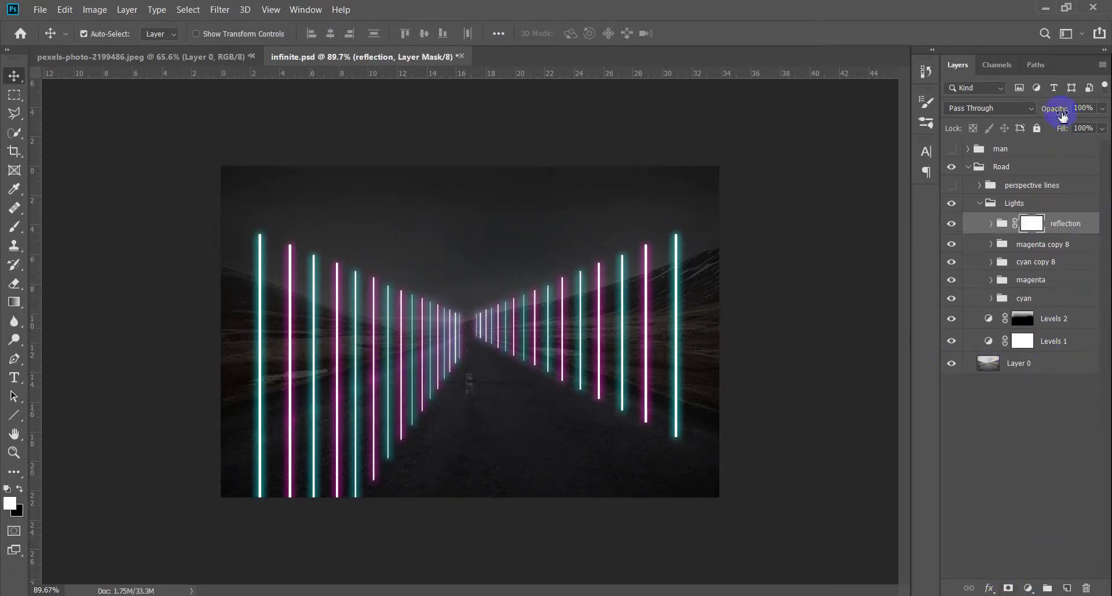
left_click_drag(1068, 110, 1055, 115)
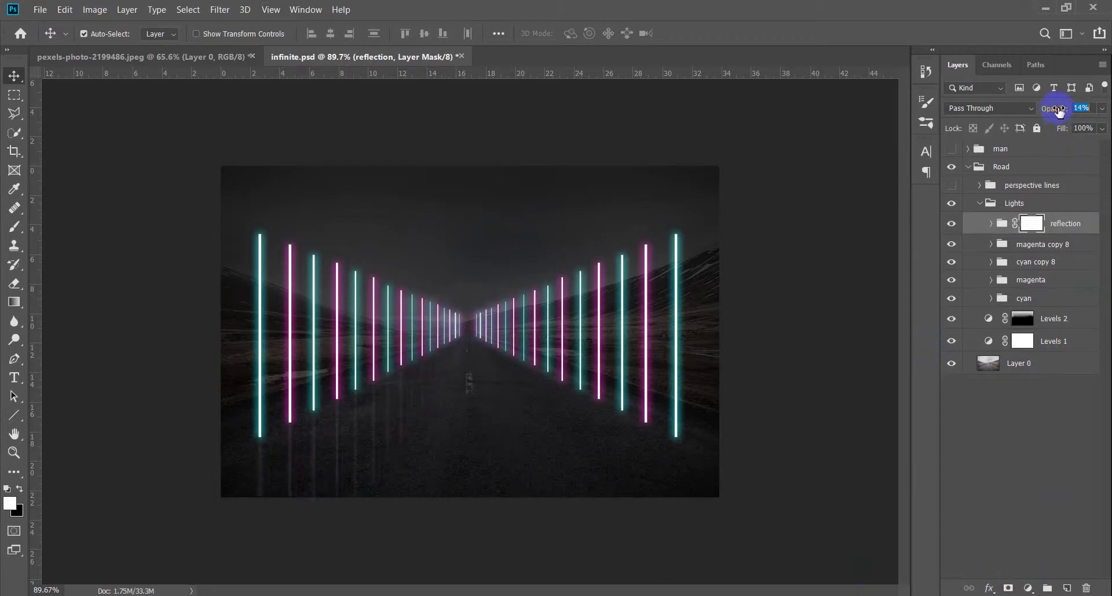
key("b")
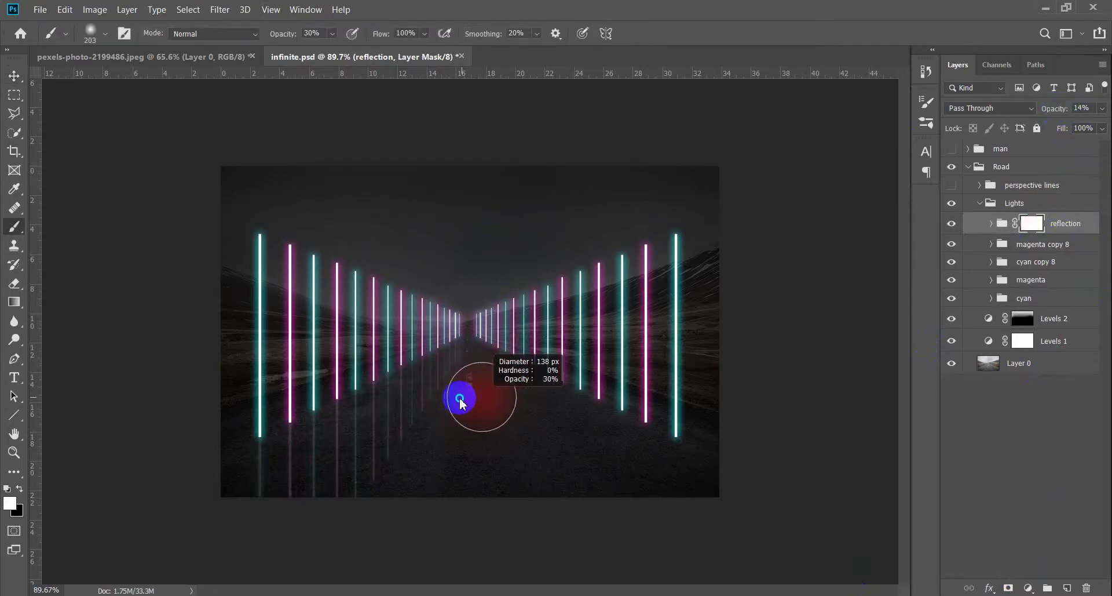
scroll(446, 438, "up", 1)
scroll(447, 438, "up", 1)
scroll(374, 501, "up", 1)
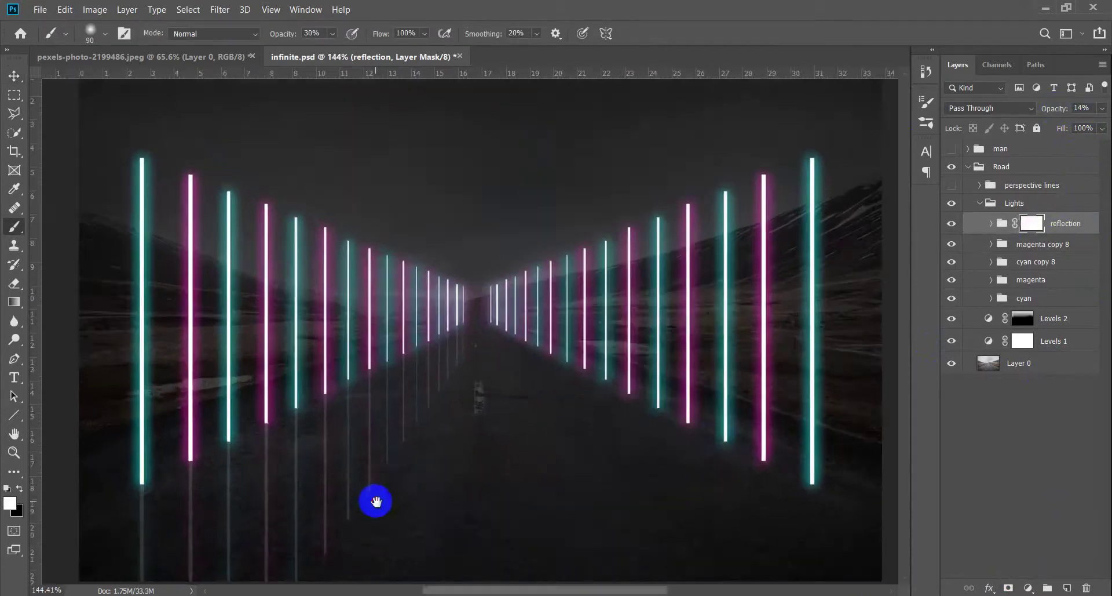
scroll(499, 380, "up", 1)
left_click_drag(591, 252, 594, 228)
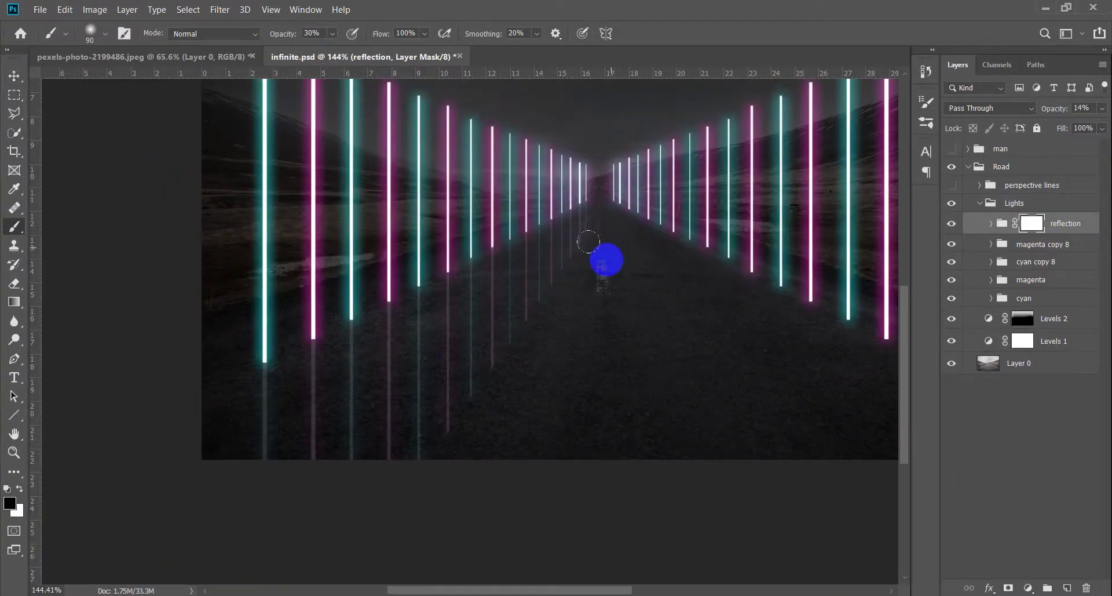
left_click_drag(390, 489, 596, 249)
mouse_move(376, 386)
left_mouse_down()
mouse_move(607, 249)
mouse_move(491, 379)
mouse_move(597, 223)
mouse_move(533, 297)
mouse_move(531, 270)
mouse_move(370, 434)
mouse_move(539, 353)
left_mouse_up()
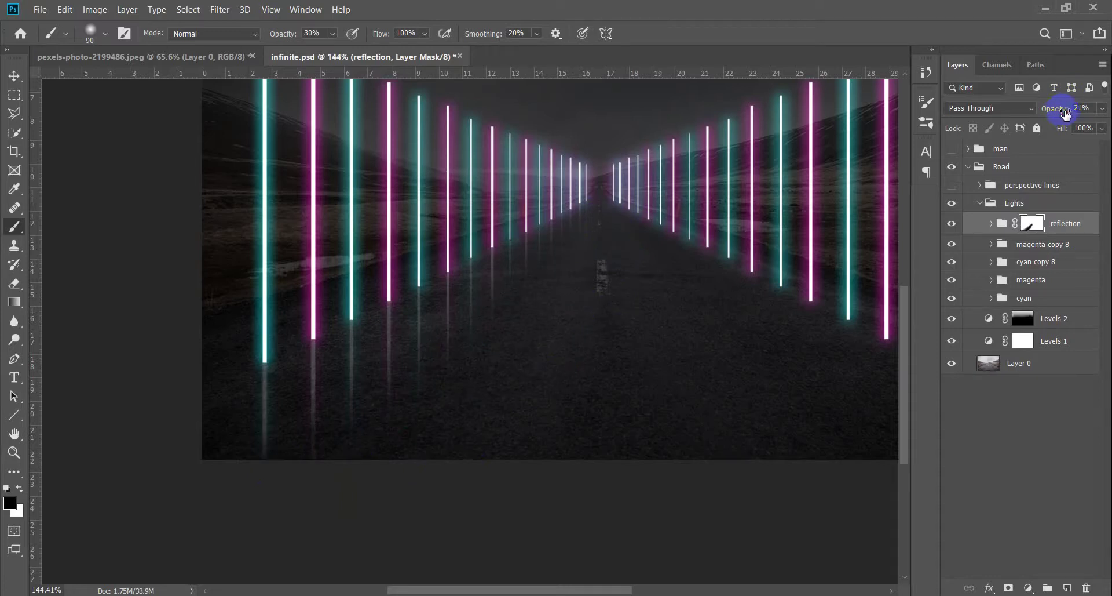
mouse_move(590, 349)
left_mouse_down()
mouse_move(583, 222)
mouse_move(330, 427)
mouse_move(360, 432)
mouse_move(533, 282)
mouse_move(499, 294)
mouse_move(432, 376)
mouse_move(556, 371)
left_mouse_up()
Fit the image in view and duplicate the reflection group toward the right-side lights.
key("ctrl+minus")
key("ctrl+minus")
scroll(473, 426, "up", 2)
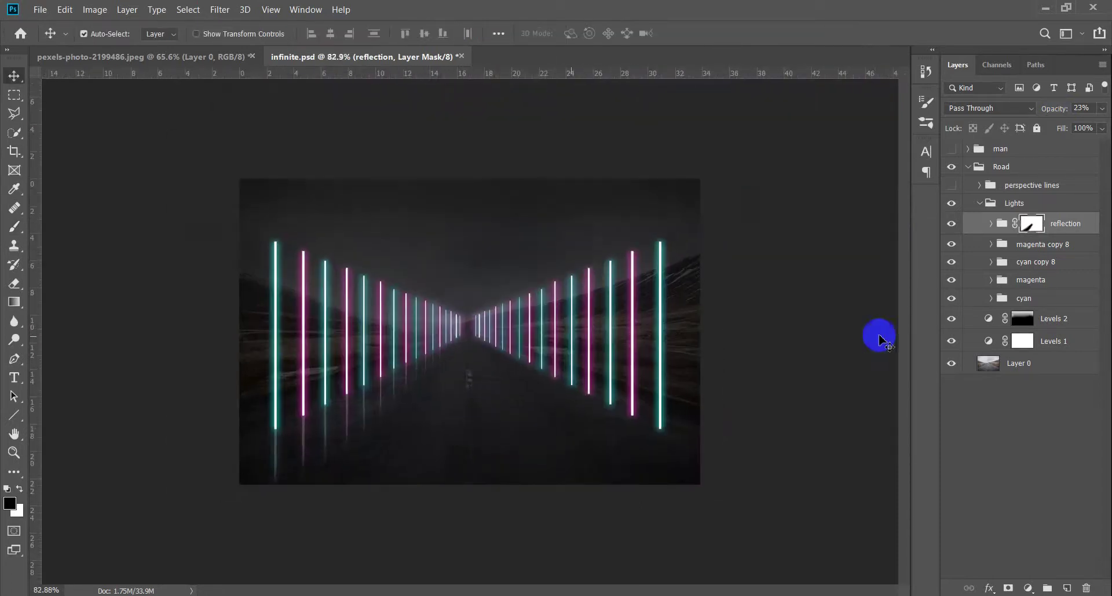
scroll(462, 450, "up", 1)
mouse_move(464, 450)
left_mouse_down("alt")
mouse_move(471, 421)
mouse_move(640, 423)
left_mouse_up("alt")
key("ctrl+t")
Mirror the reflection copy horizontally under the right-side lights and apply the transform.
right_click(435, 414)
left_click(496, 392)
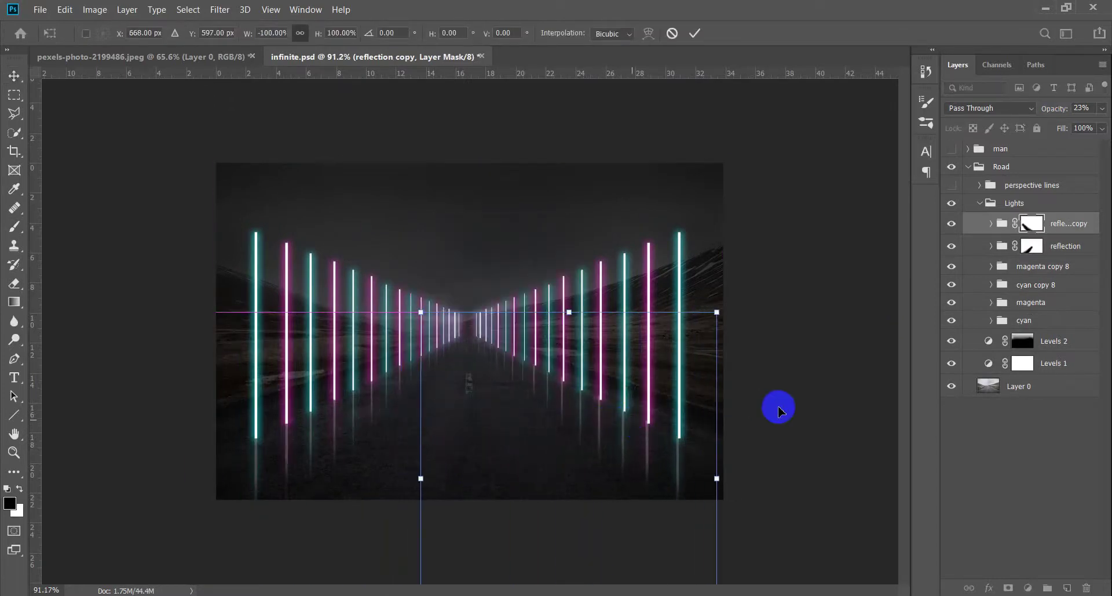
scroll(759, 486, "up", 4)
scroll(759, 486, "up", 2)
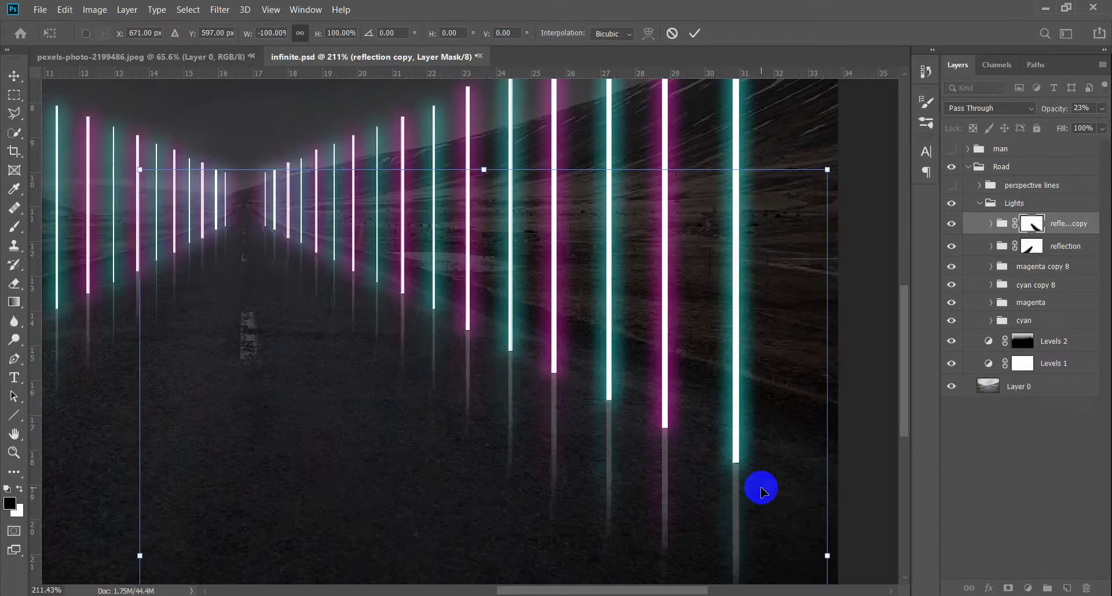
key("Return")
Zoom in to inspect the road reflections, then add a new layer above Levels 2.
scroll(453, 380, "down", 3)
scroll(461, 388, "down", 4)
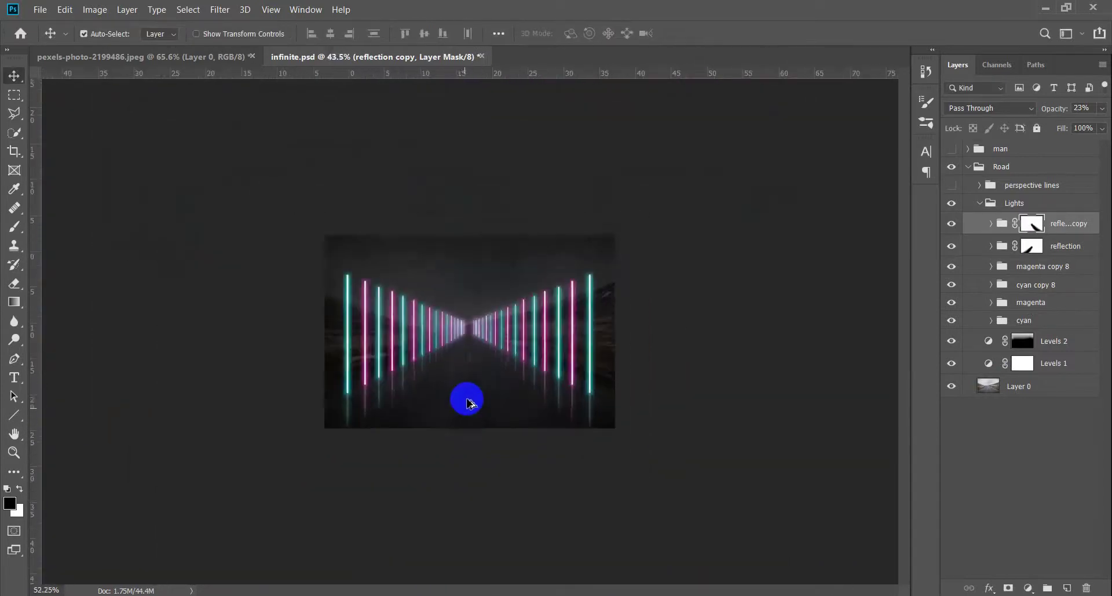
scroll(469, 394, "up", 3)
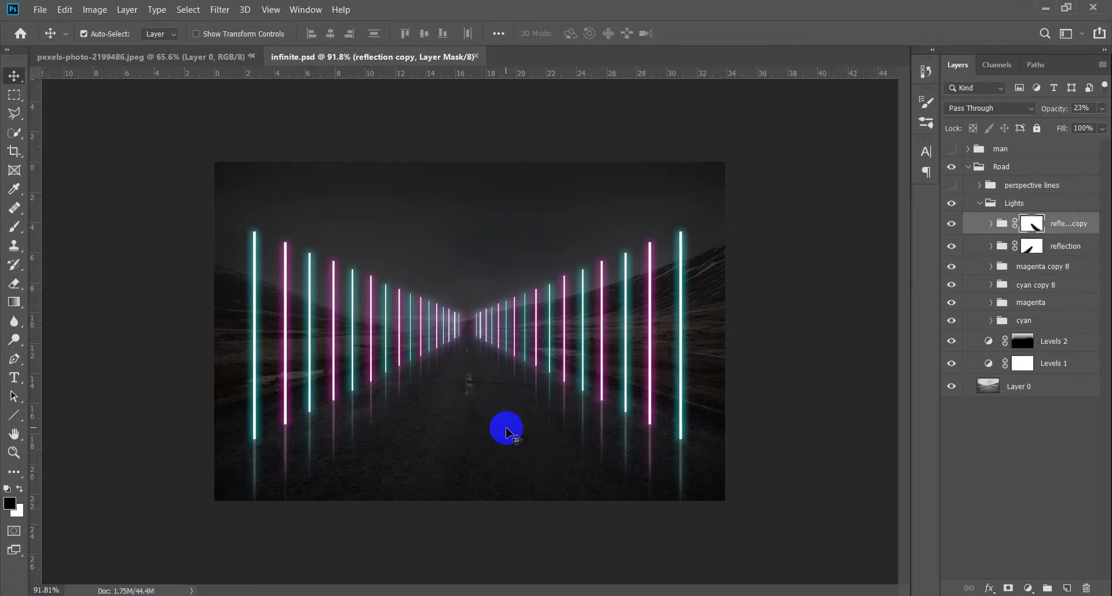
scroll(472, 446, "up", 1)
scroll(484, 455, "up", 1)
scroll(521, 462, "up", 2)
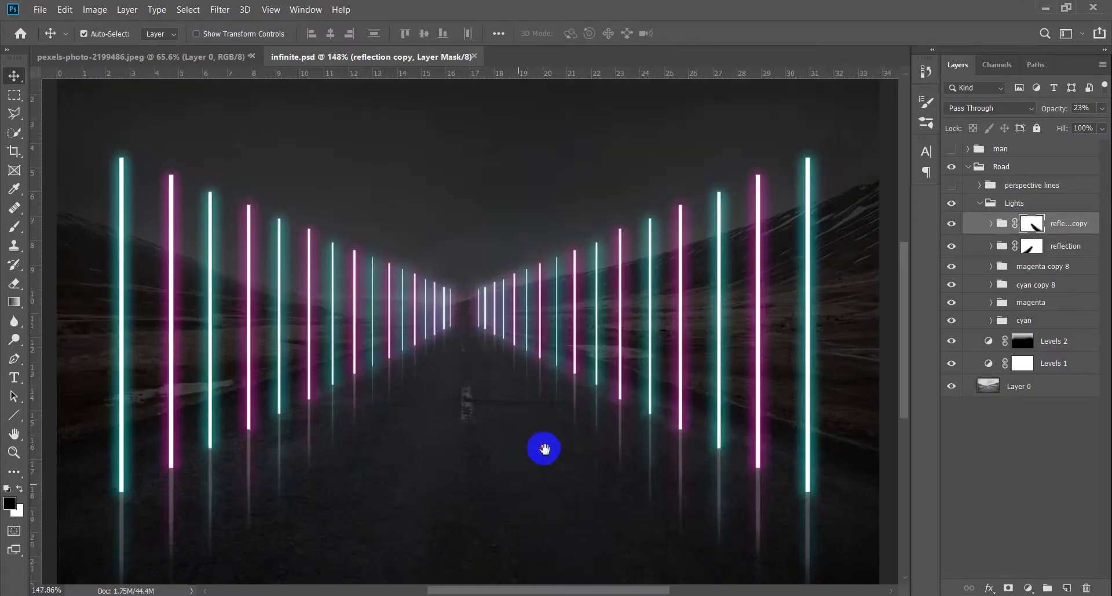
left_click_drag(530, 463, 552, 434)
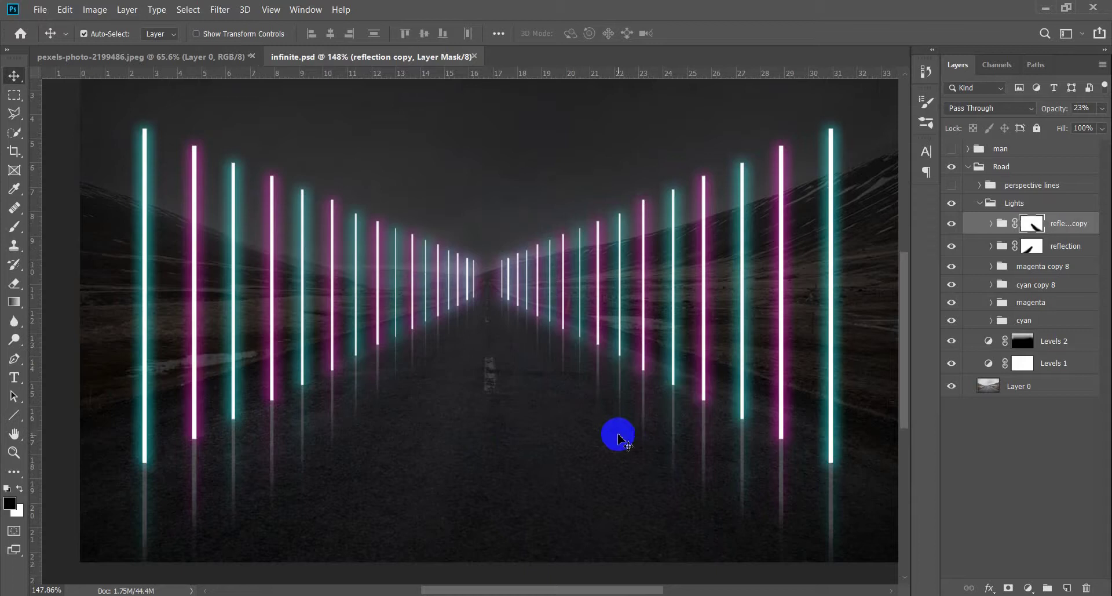
scroll(614, 423, "down", 1)
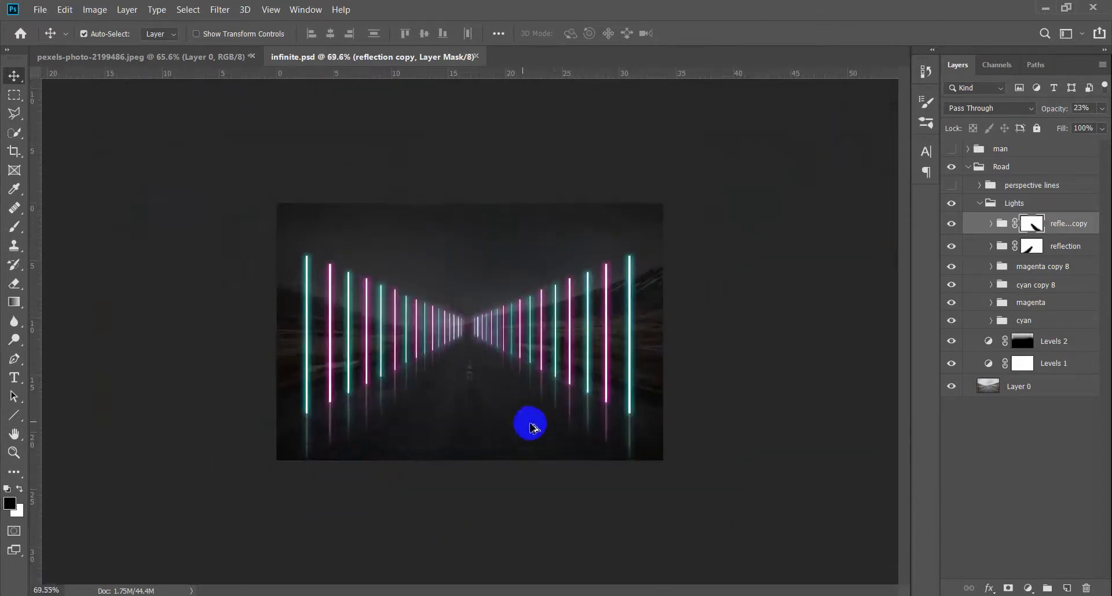
left_click_drag(526, 422, 534, 427)
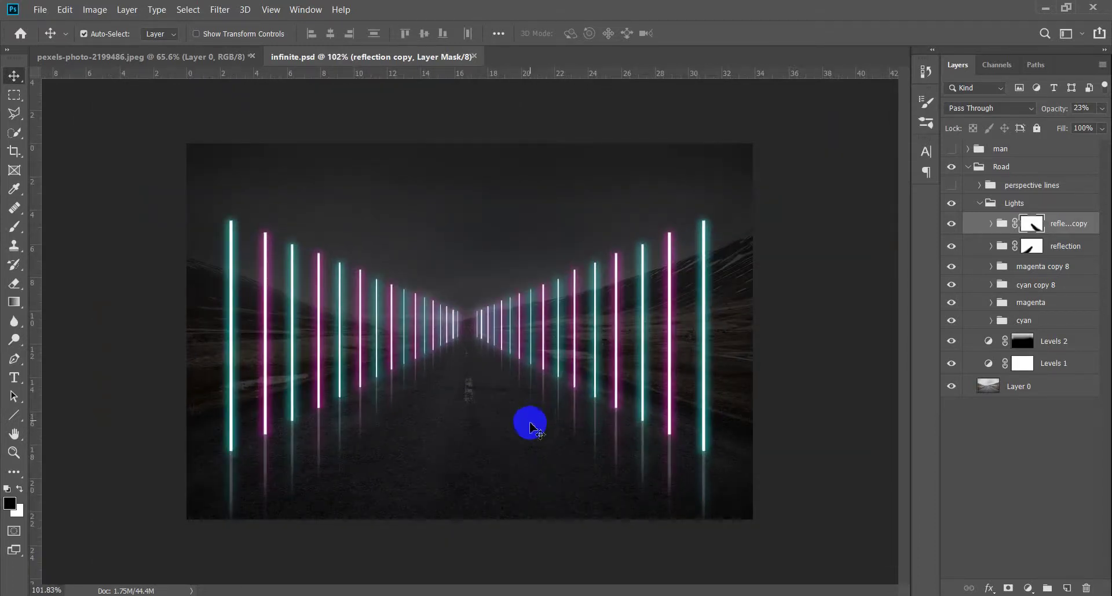
left_click_drag(489, 452, 489, 452)
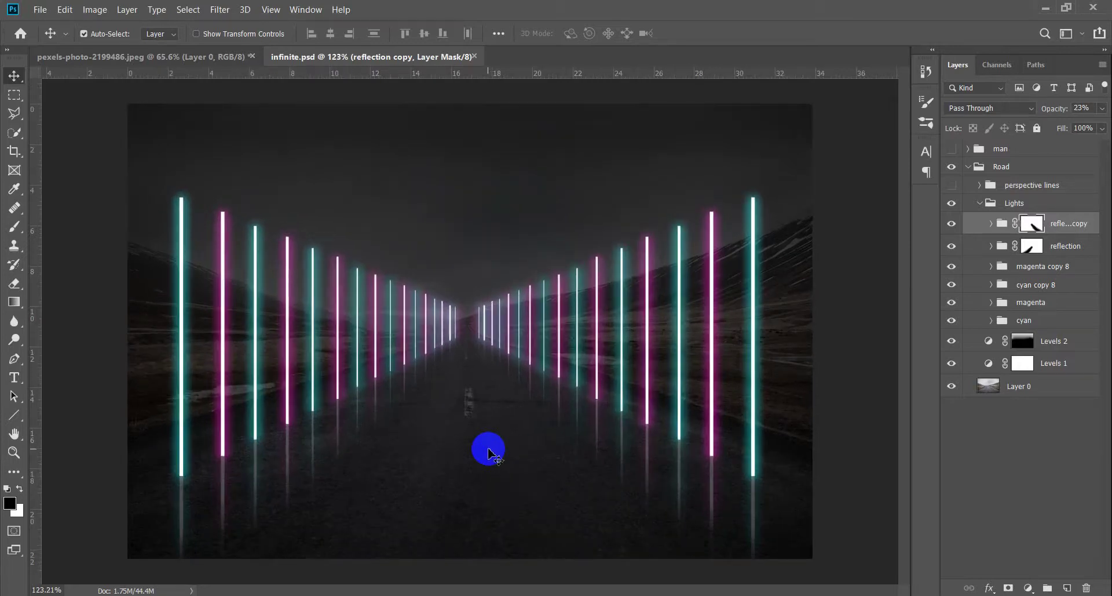
left_click(1077, 263)
left_click(1060, 342)
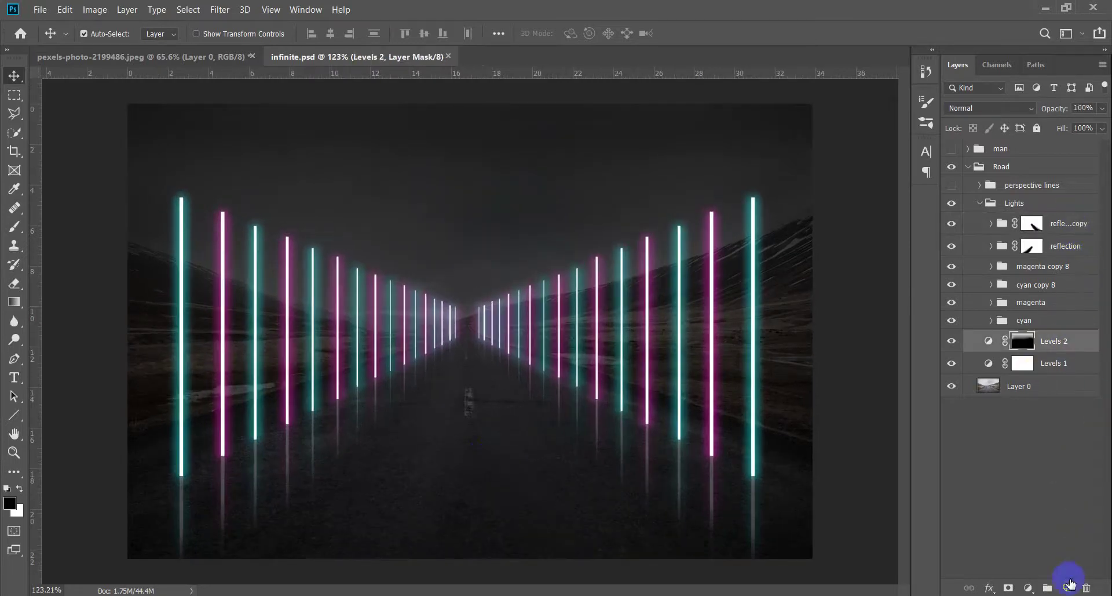
Move the new layer into Lights and select a large triangle pointing at the vanishing point.
left_click(1067, 588)
left_click_drag(1027, 346, 1062, 216)
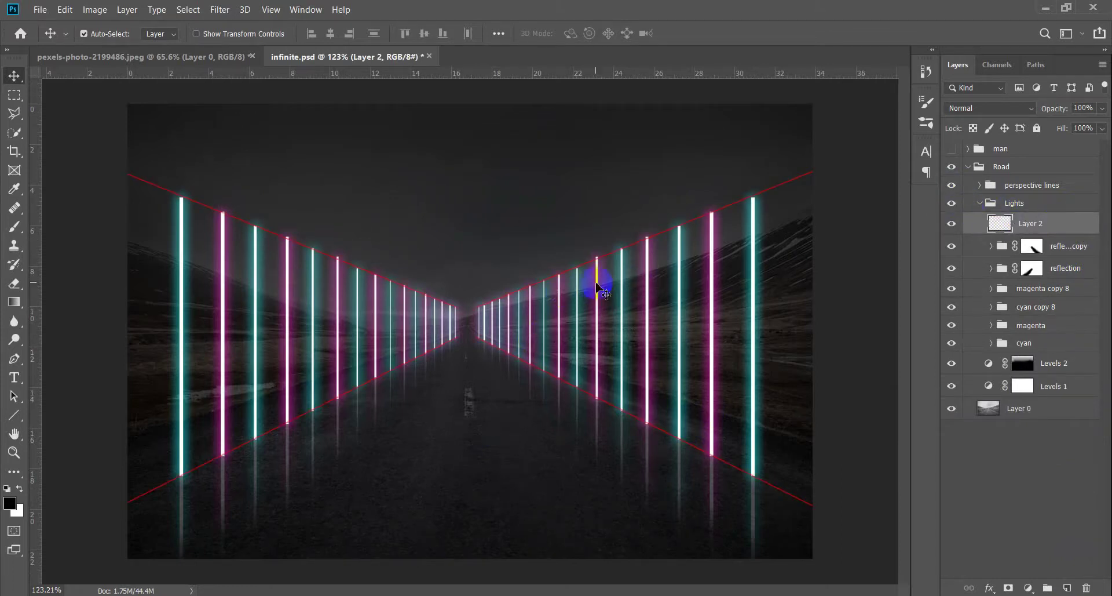
key("l")
left_click(706, 163)
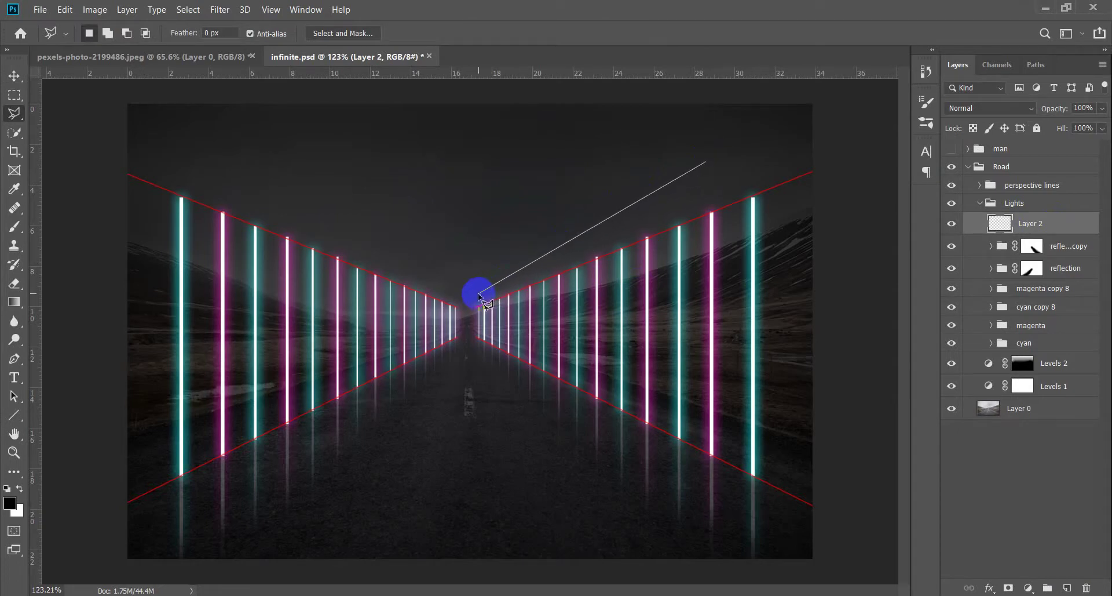
left_click(458, 294)
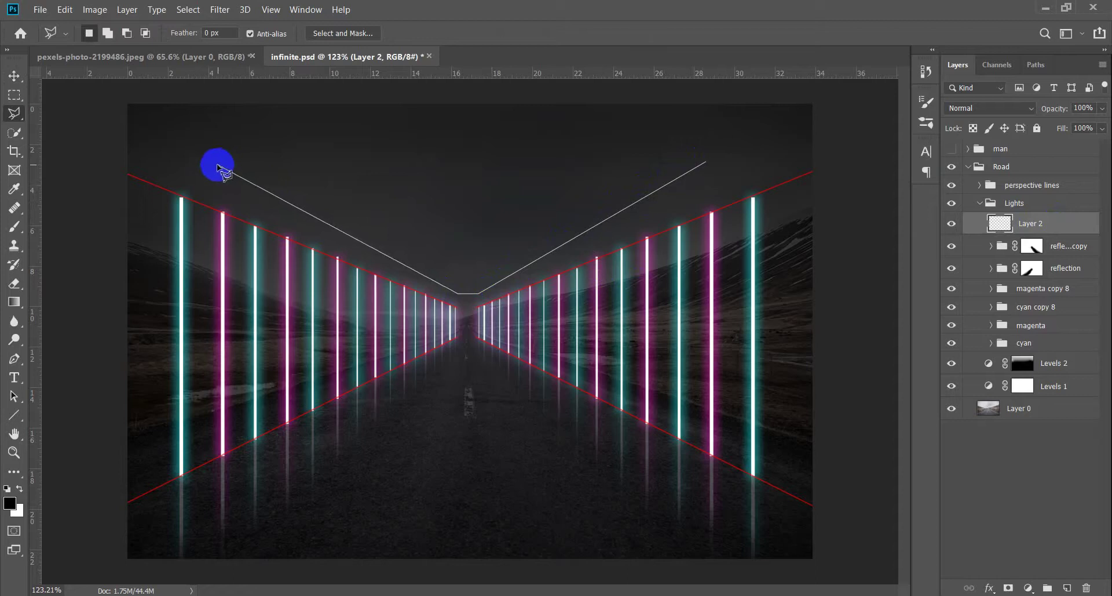
double_click(217, 158)
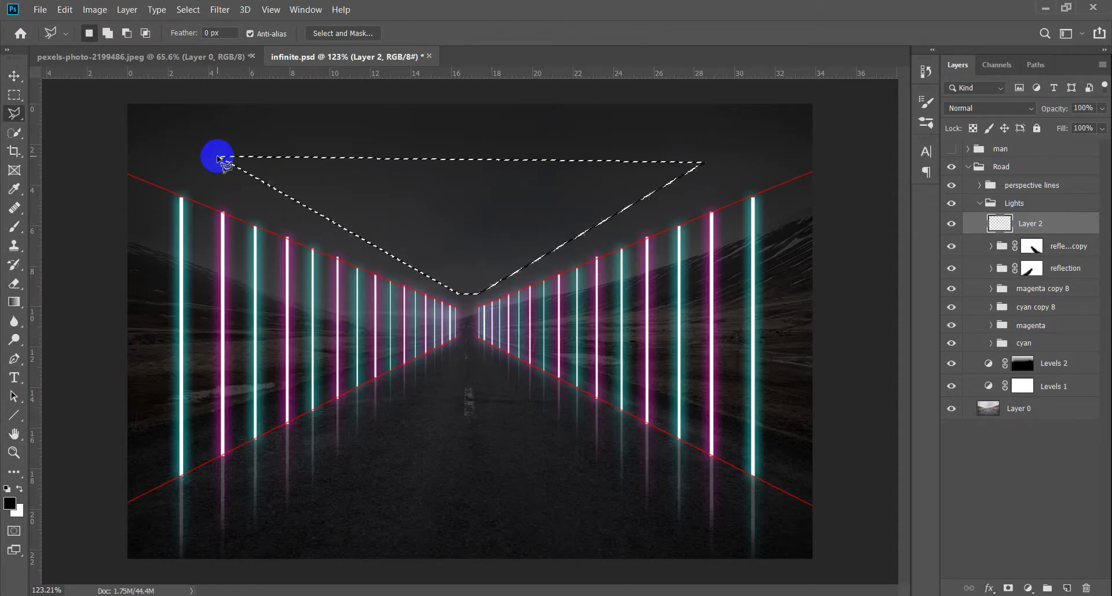
scroll(398, 181, "up", 2)
scroll(477, 174, "up", 1)
scroll(533, 196, "up", 1)
scroll(533, 196, "up", 1)
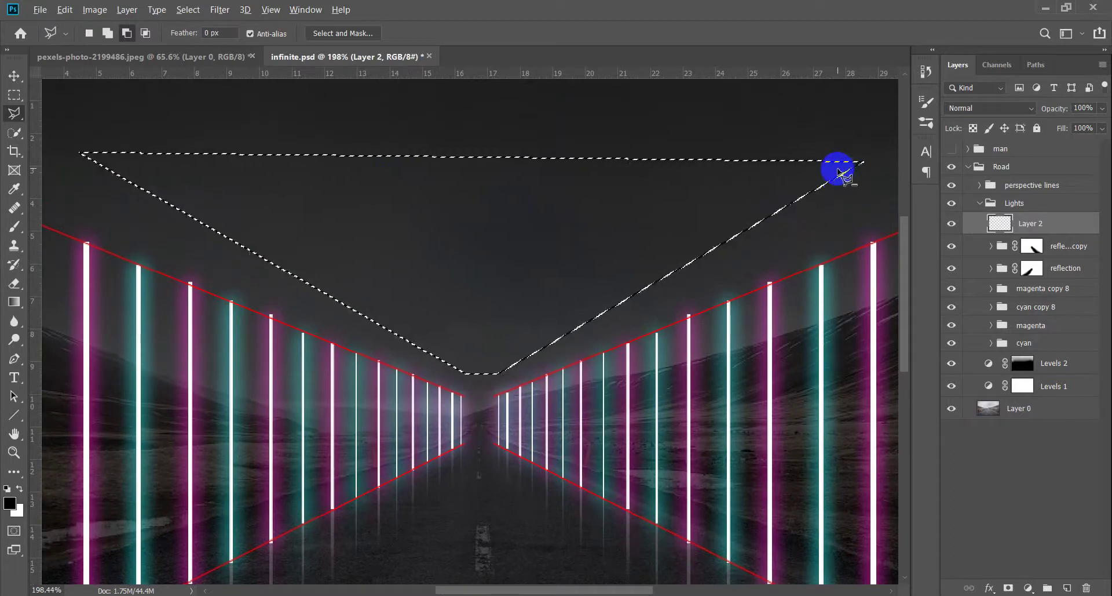
scroll(695, 174, "down", 3)
scroll(571, 176, "up", 2)
scroll(580, 180, "up", 1)
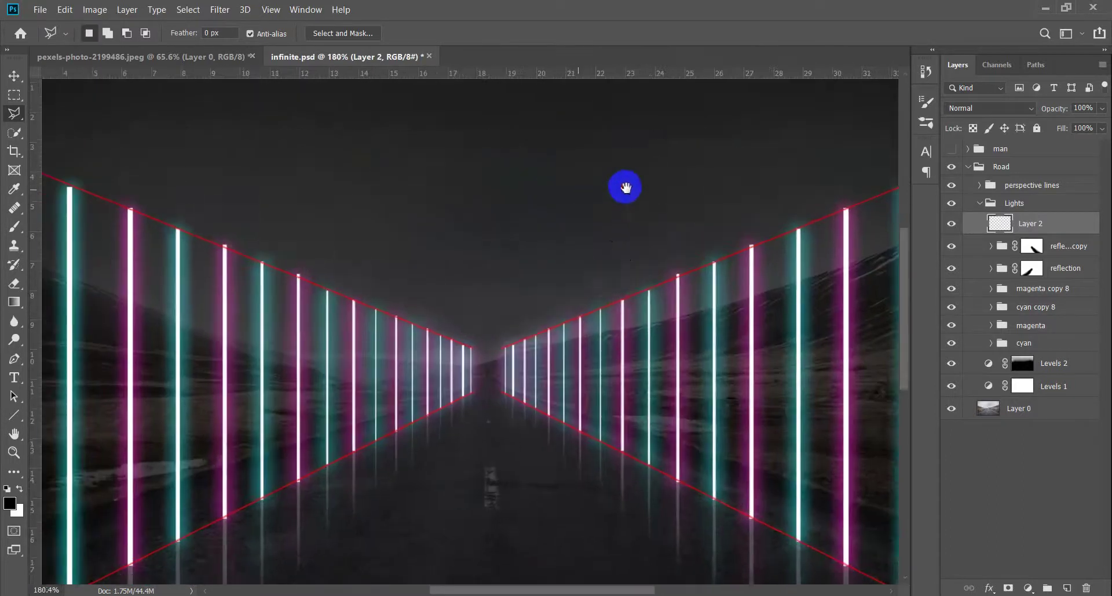
Subtract an inner triangle from the selection, leaving a thick outline band.
left_click(800, 149)
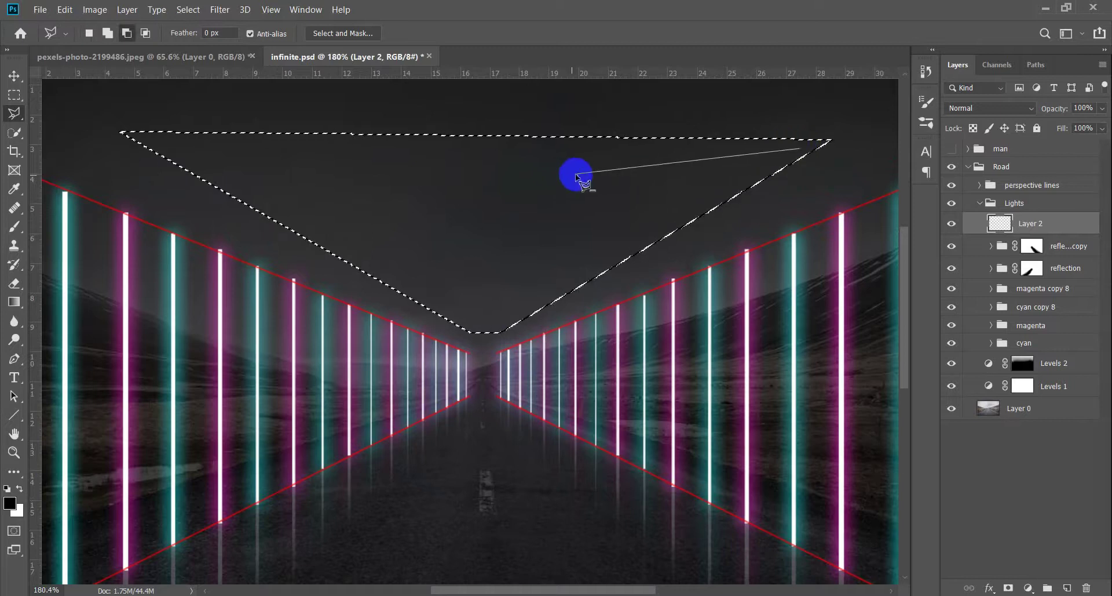
left_click(153, 140)
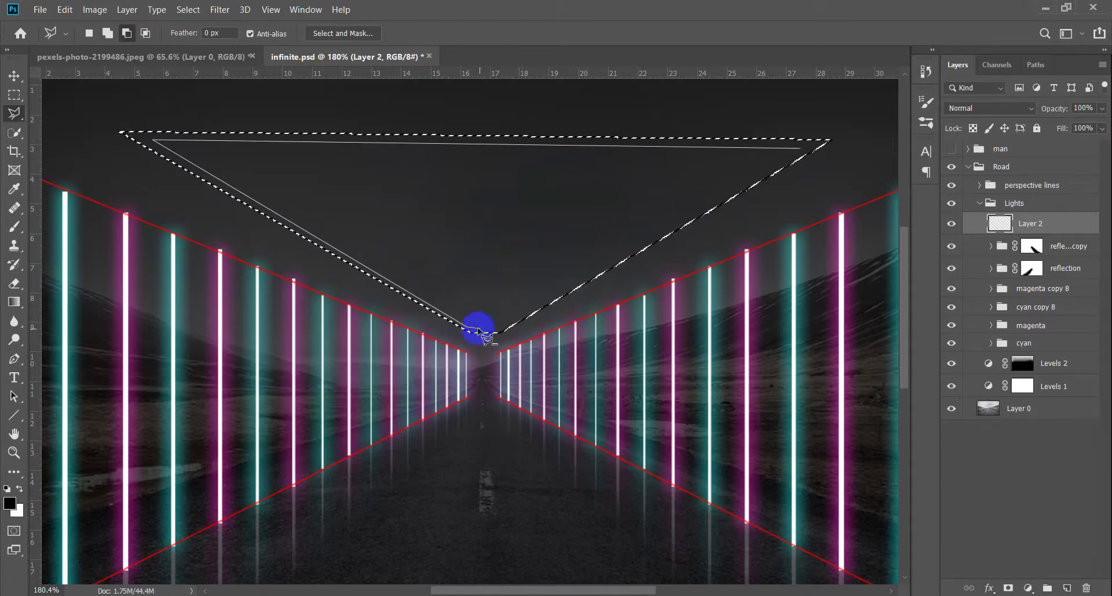
left_click(498, 331)
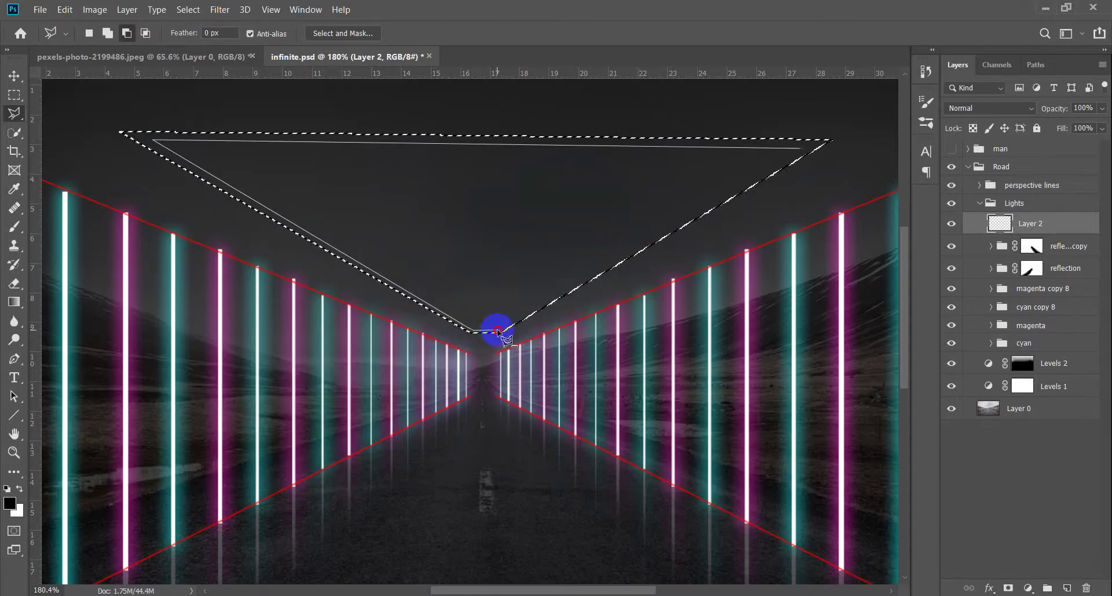
left_click_drag(498, 331, 800, 151)
left_click(799, 152)
scroll(800, 152, "down", 5)
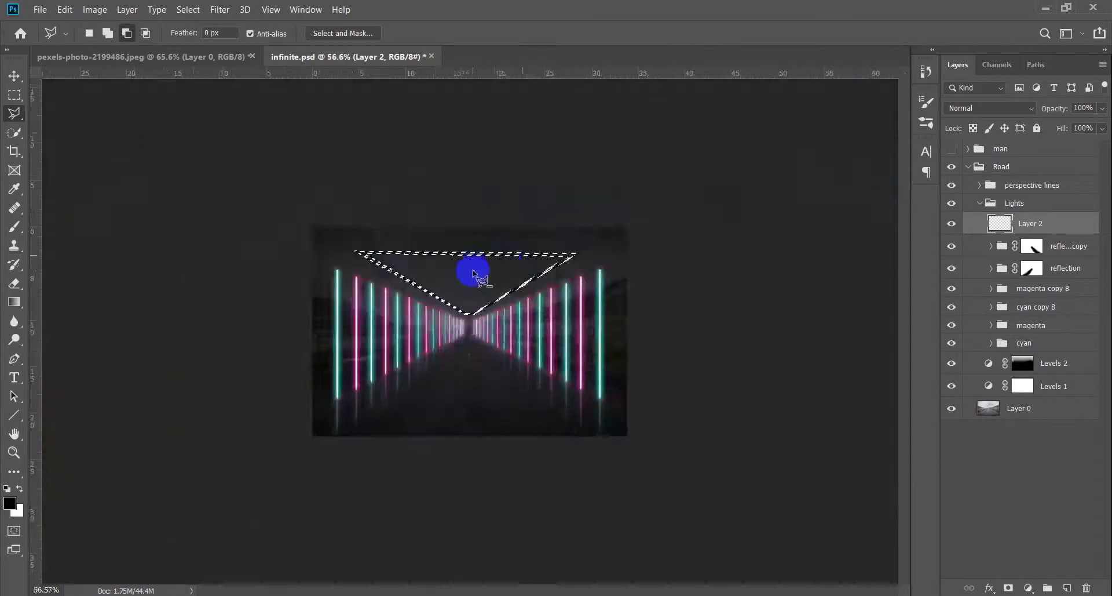
scroll(509, 256, "up", 3)
Fill the triangle band with white foreground colour and deselect.
left_click(12, 510)
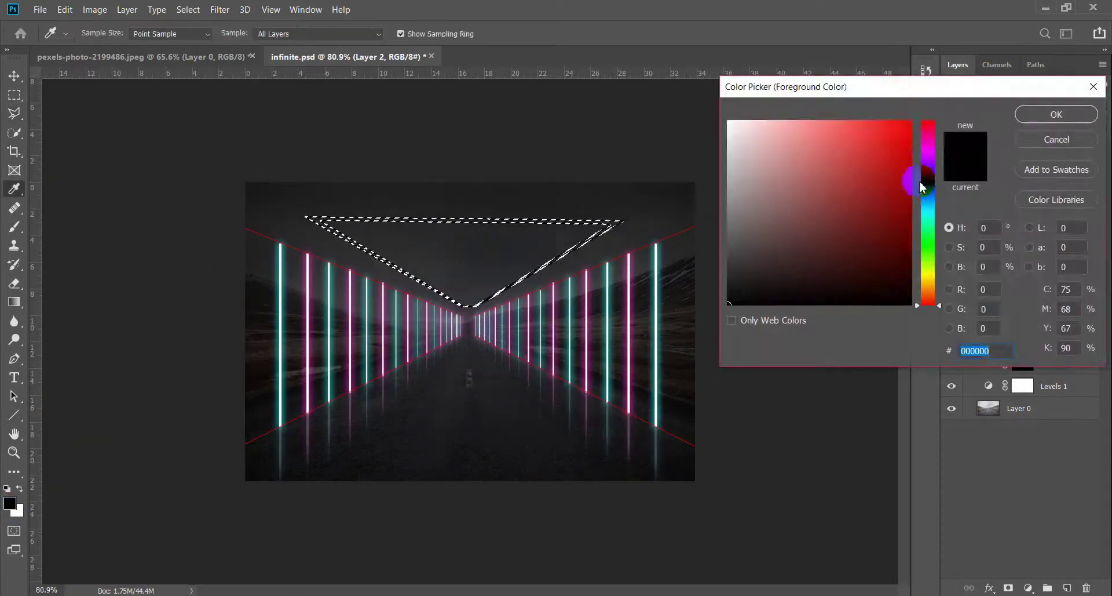
left_click_drag(903, 130, 934, 112)
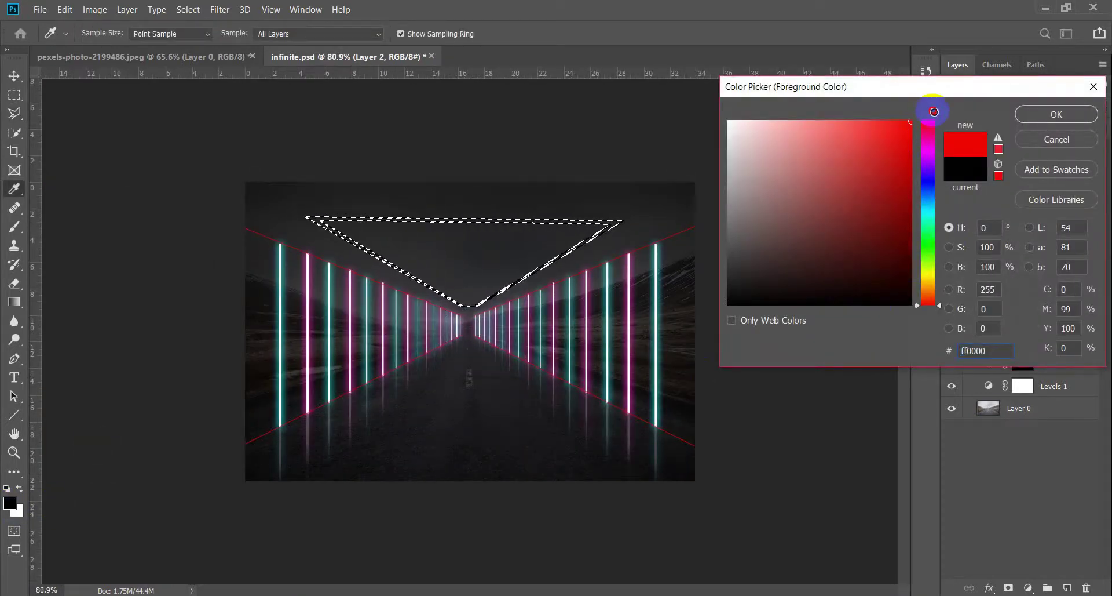
left_click_drag(933, 112, 703, 114)
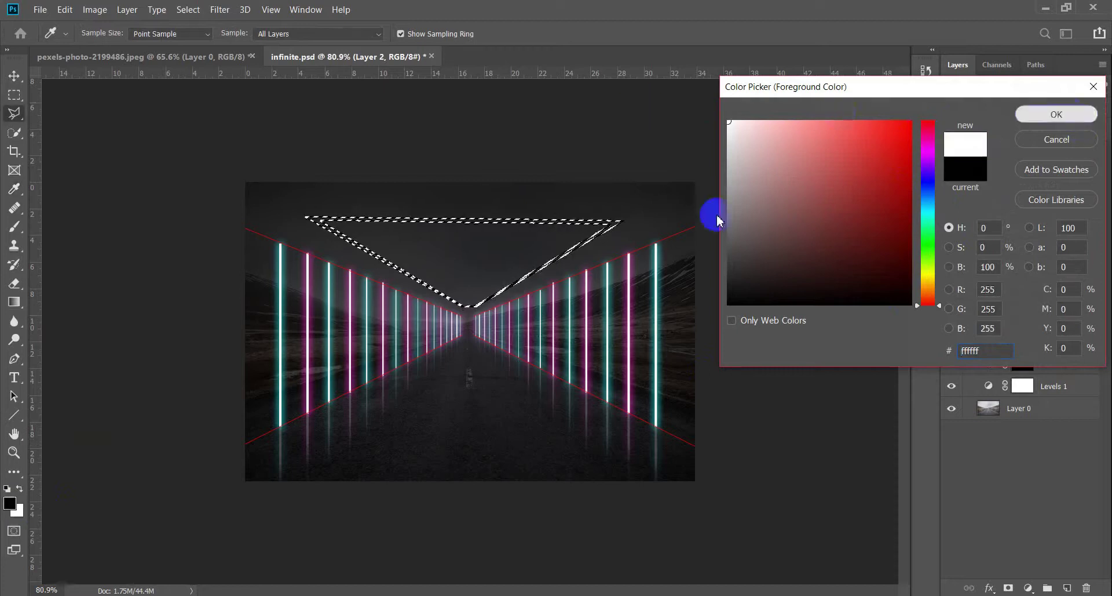
key("Return")
scroll(473, 257, "up", 1)
key("alt+BackSpace")
key("ctrl+d")
key("v")
scroll(385, 248, "down", 2)
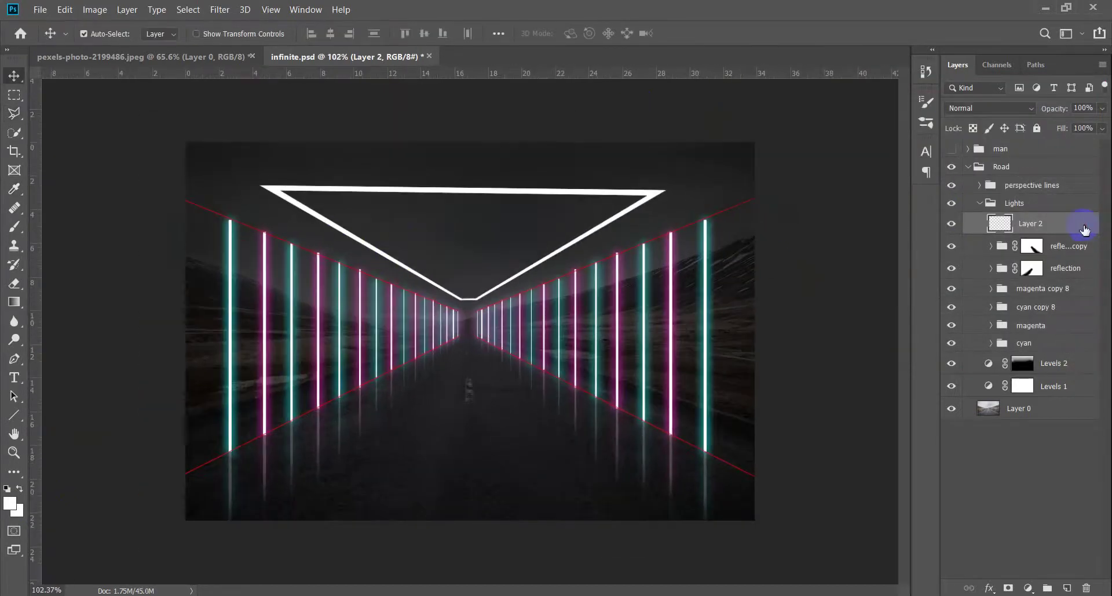
double_click(1060, 223)
left_click_drag(385, 62, 938, 54)
left_click(708, 311)
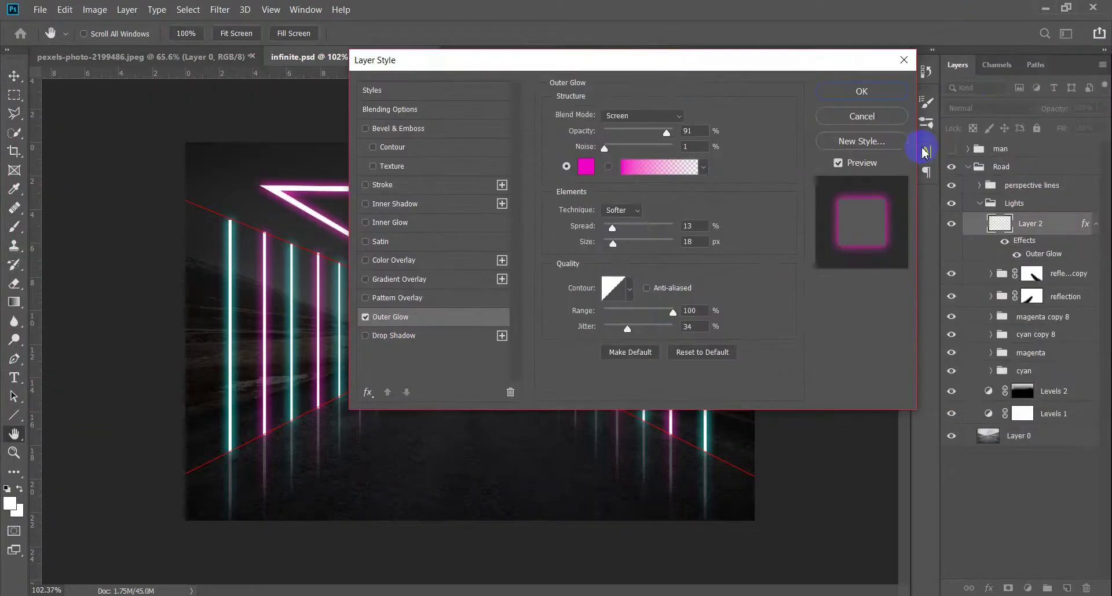
left_click(911, 115)
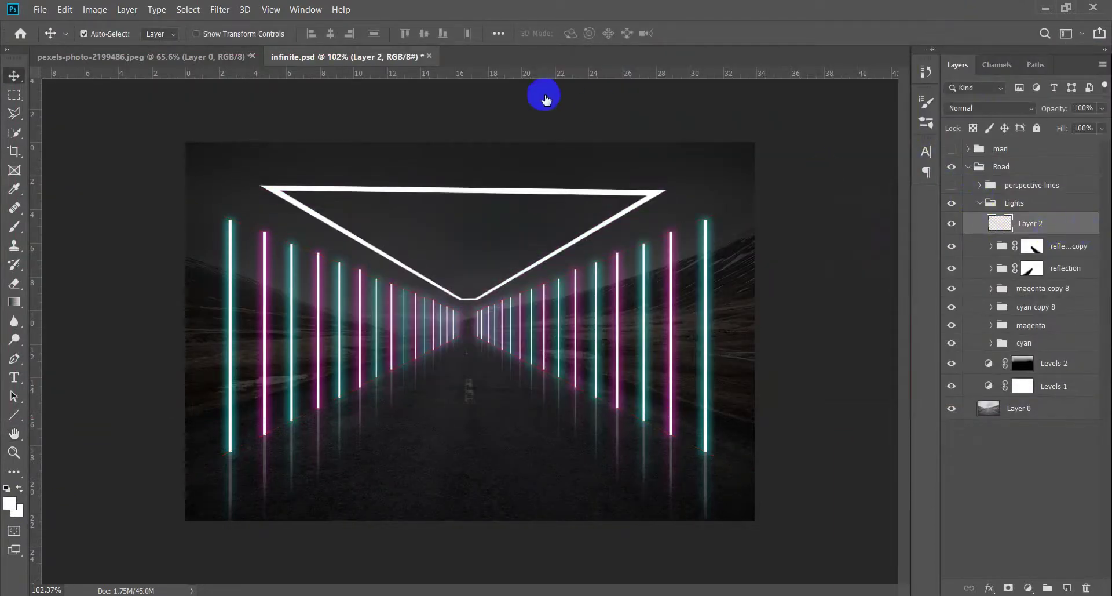
left_click_drag(539, 60, 865, 51)
left_click(753, 310)
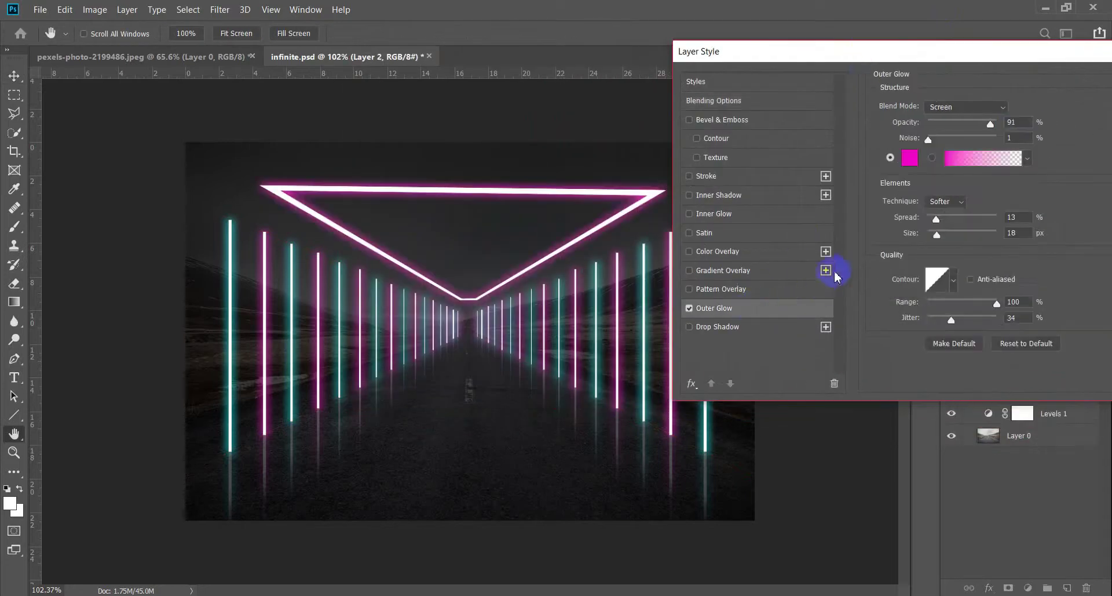
left_click(910, 157)
left_click(928, 242)
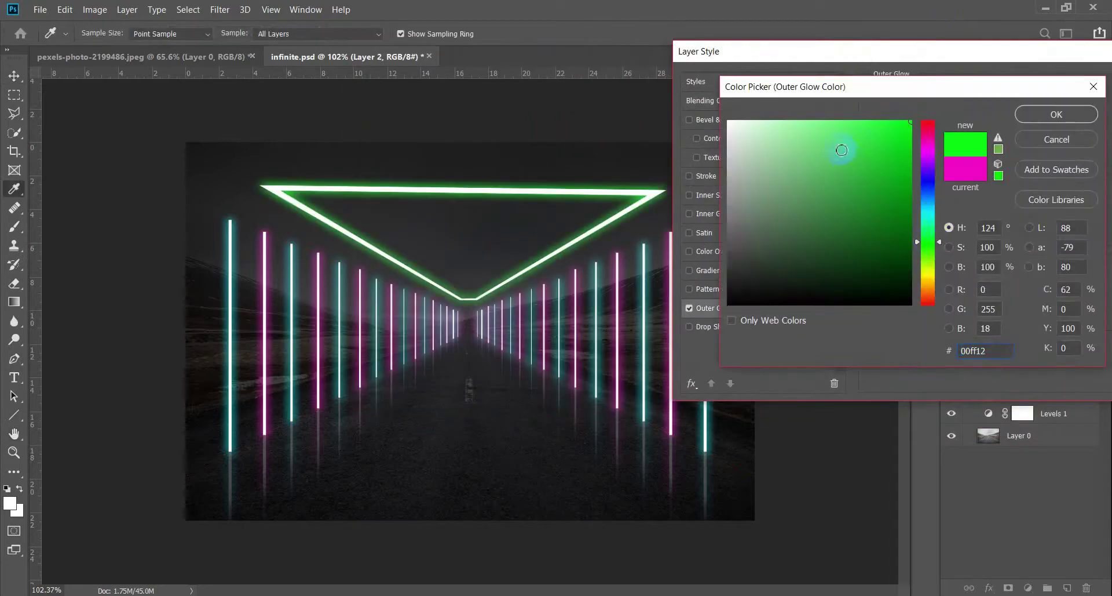
left_click(802, 121)
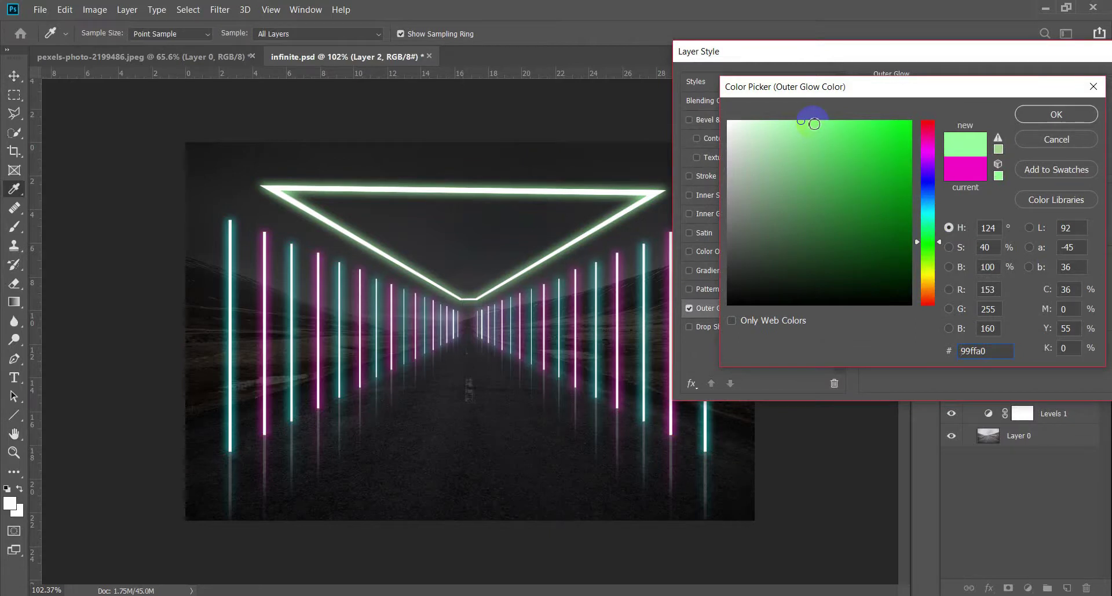
left_click_drag(927, 136, 944, 89)
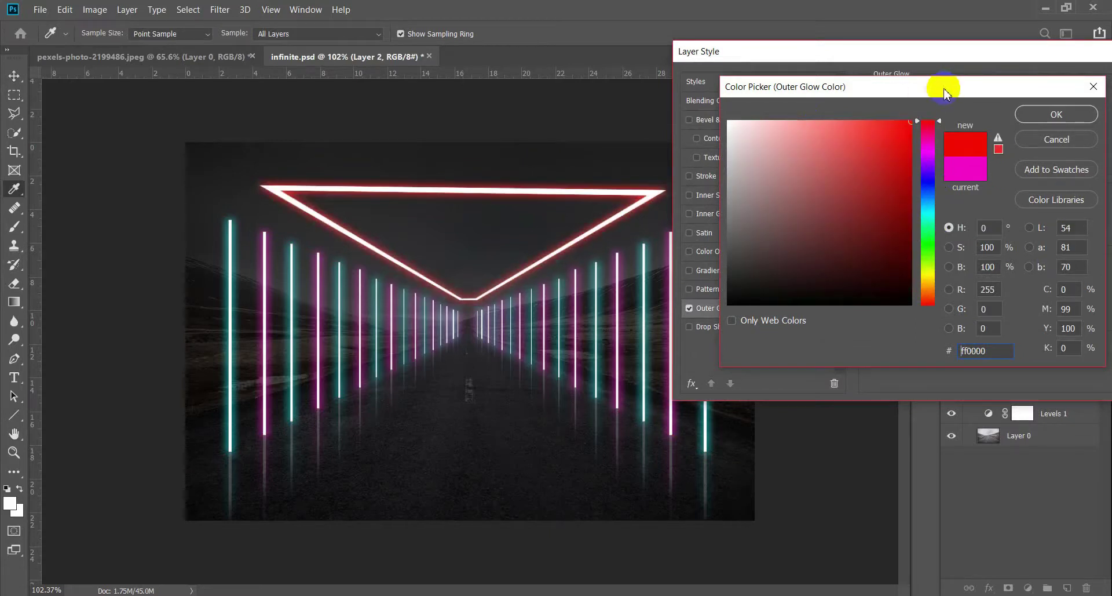
mouse_move(878, 131)
left_mouse_down()
mouse_move(874, 109)
mouse_move(846, 114)
mouse_move(951, 105)
left_mouse_up()
left_click(1052, 139)
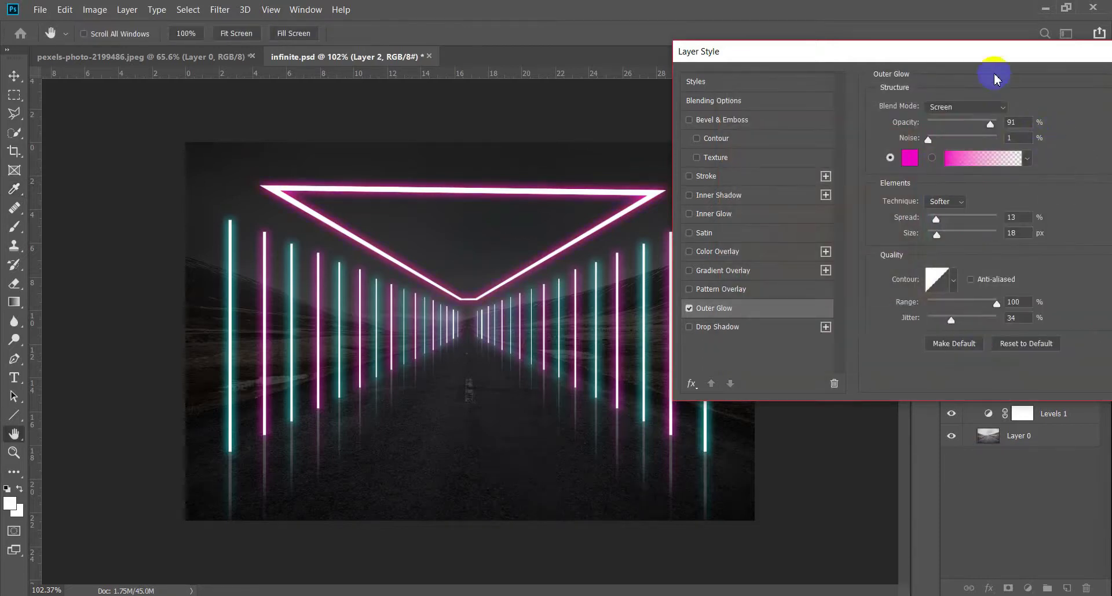
left_click_drag(905, 51, 749, 51)
left_click(1037, 80)
right_click(1032, 270)
left_click(1059, 230)
left_click(653, 277)
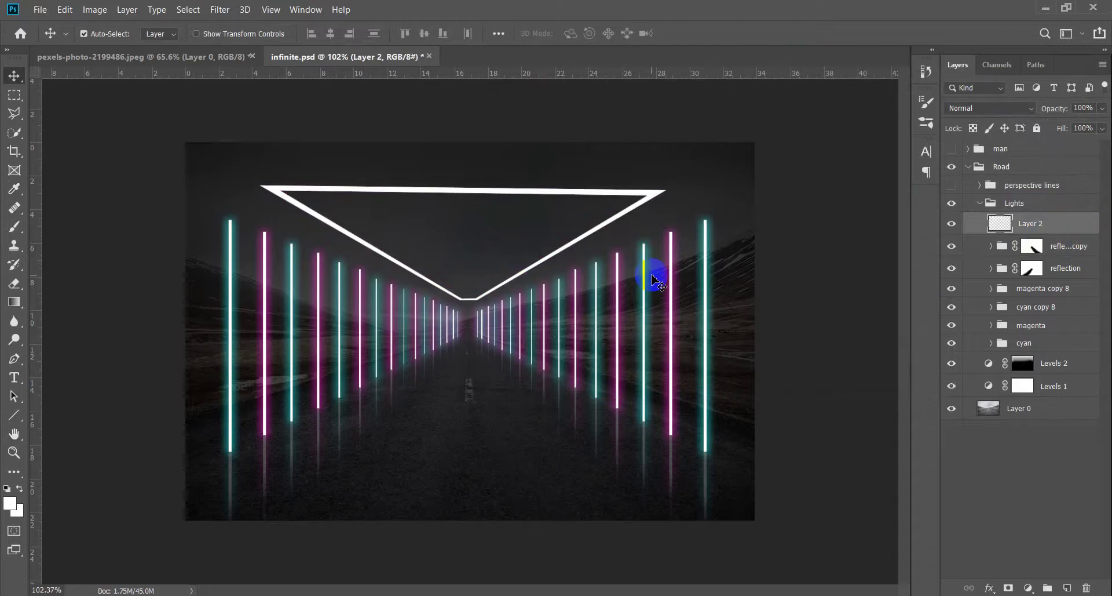
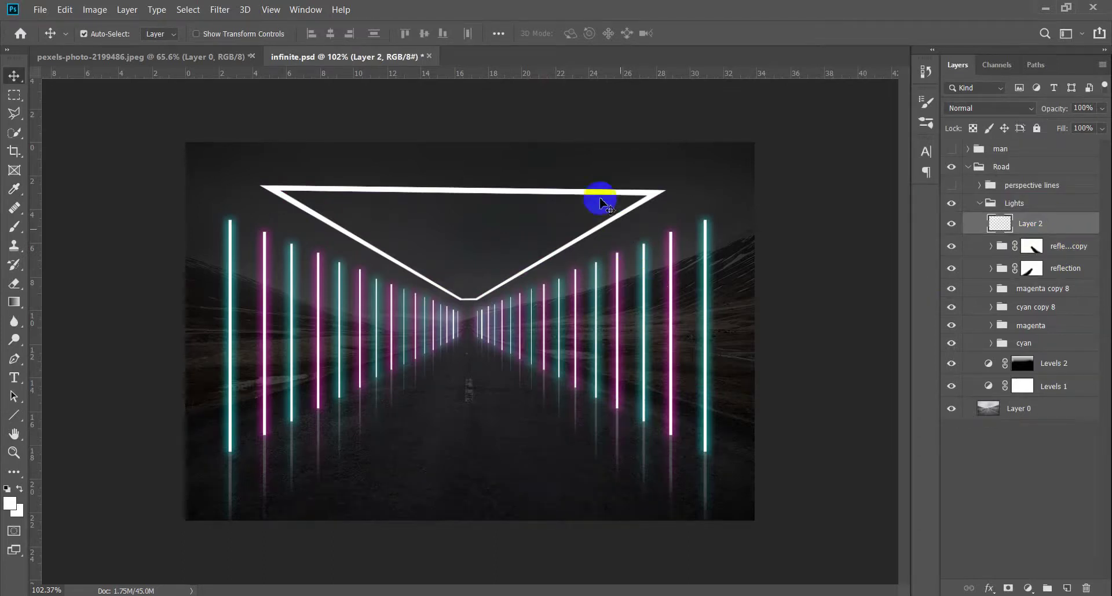
Zoom in and erase stray marks near the triangle outline's top edge.
key("e")
key("ctrl+plus")
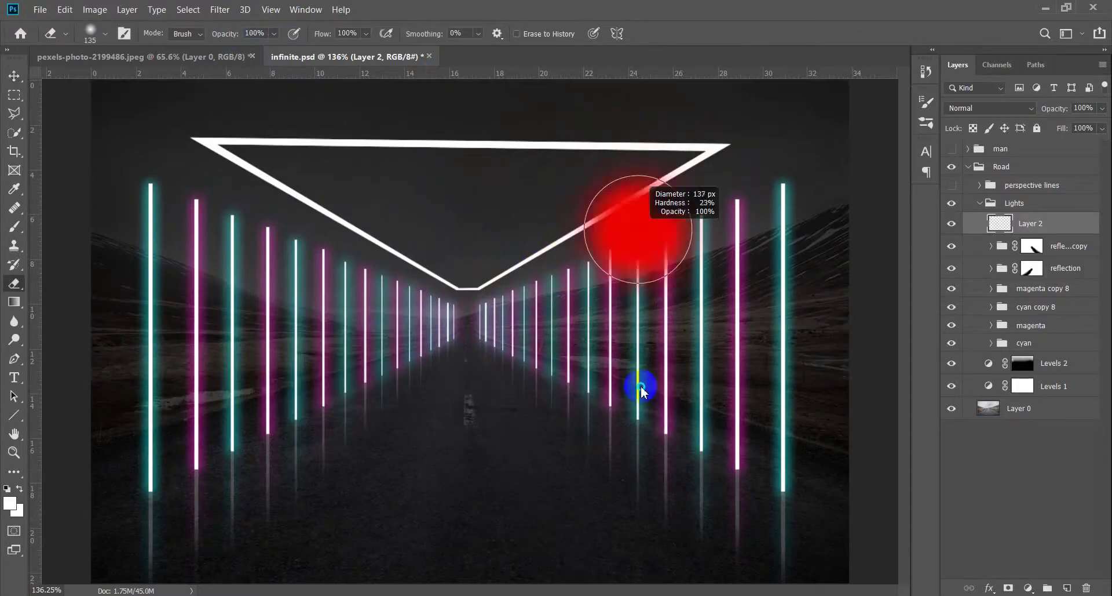
left_click_drag(442, 174, 526, 368)
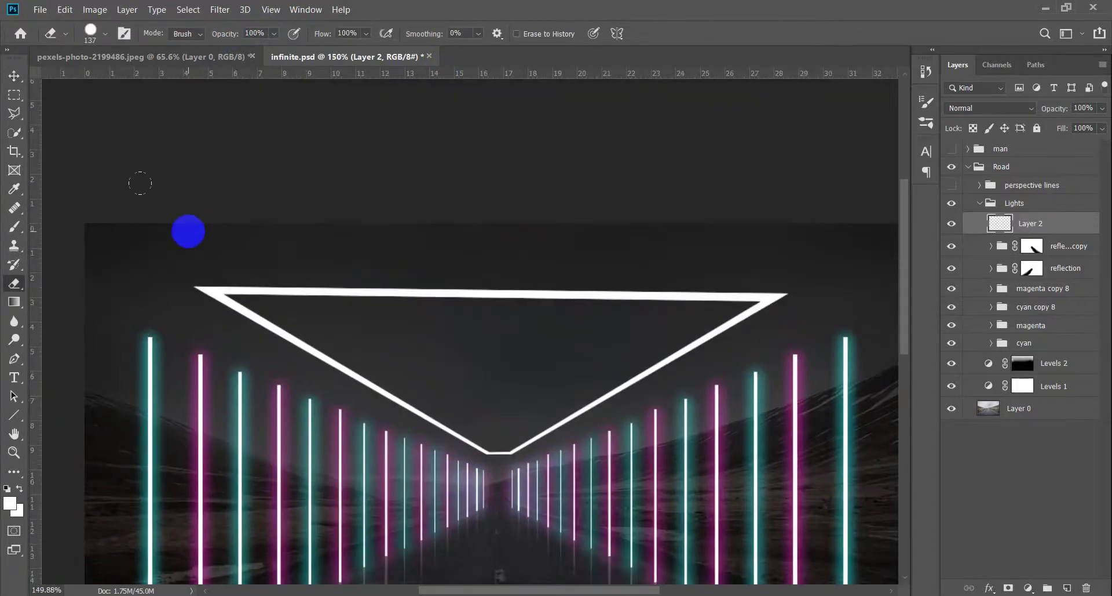
mouse_move(747, 245)
left_mouse_down()
mouse_move(759, 245)
mouse_move(351, 267)
left_mouse_up()
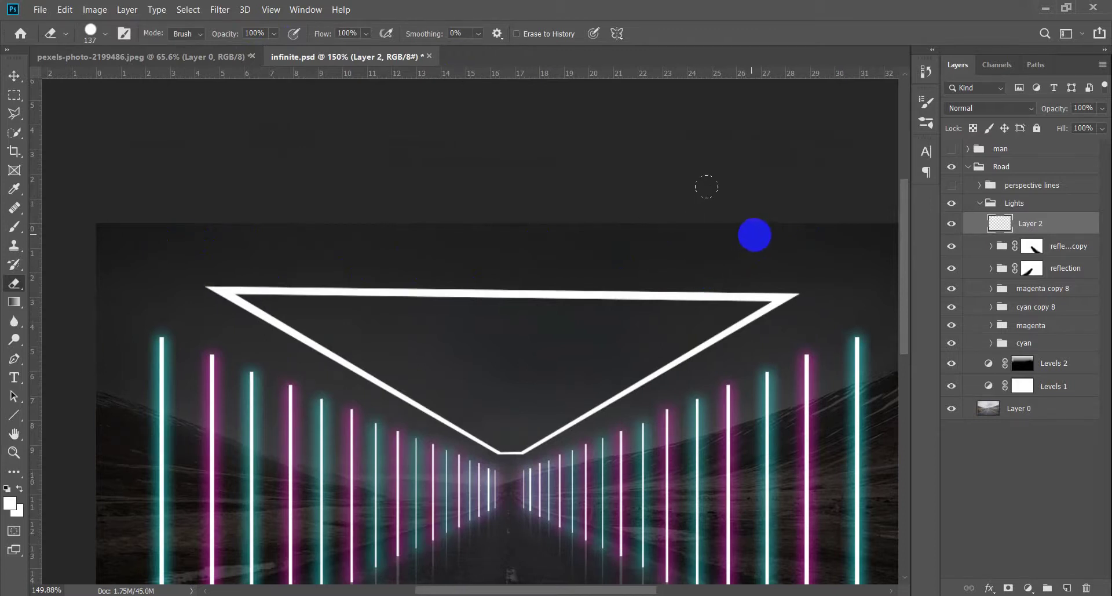
Select and delete the stray strip above the triangle's top edge.
key("l")
left_click(806, 297)
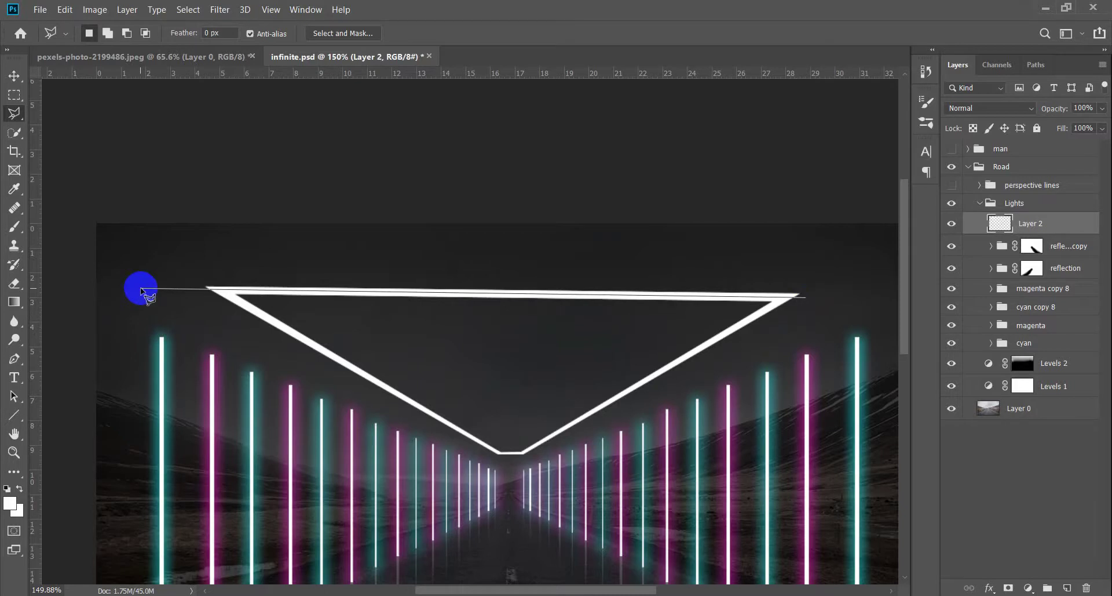
left_click(150, 239)
key("BackSpace")
left_click(150, 288)
left_click(165, 253)
double_click(777, 253)
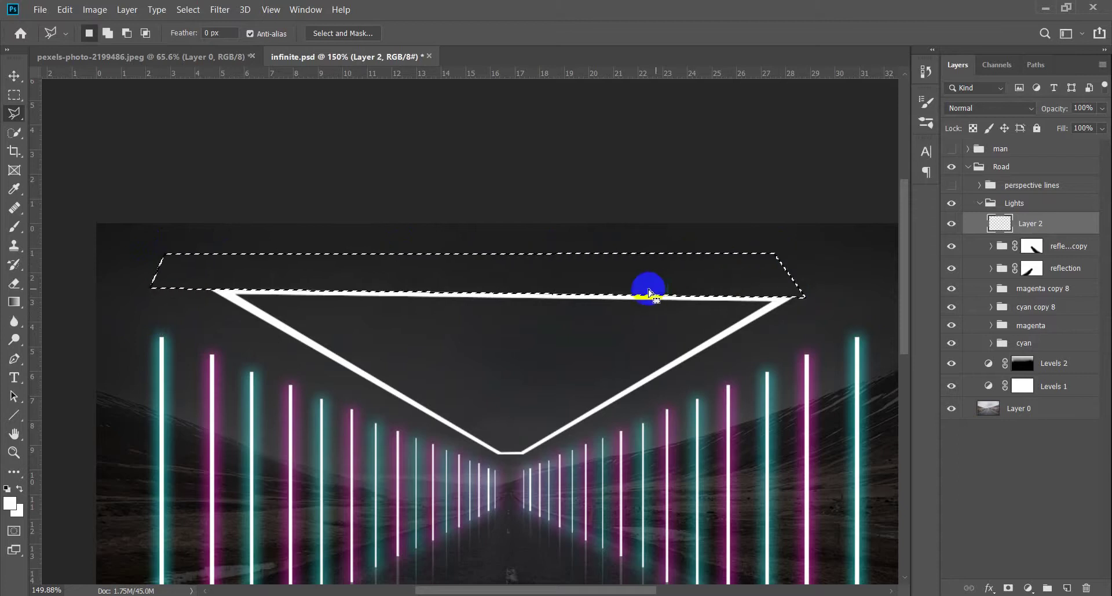
key("ctrl+d")
Select and delete the stray area outside the triangle's left edge.
left_click(197, 282)
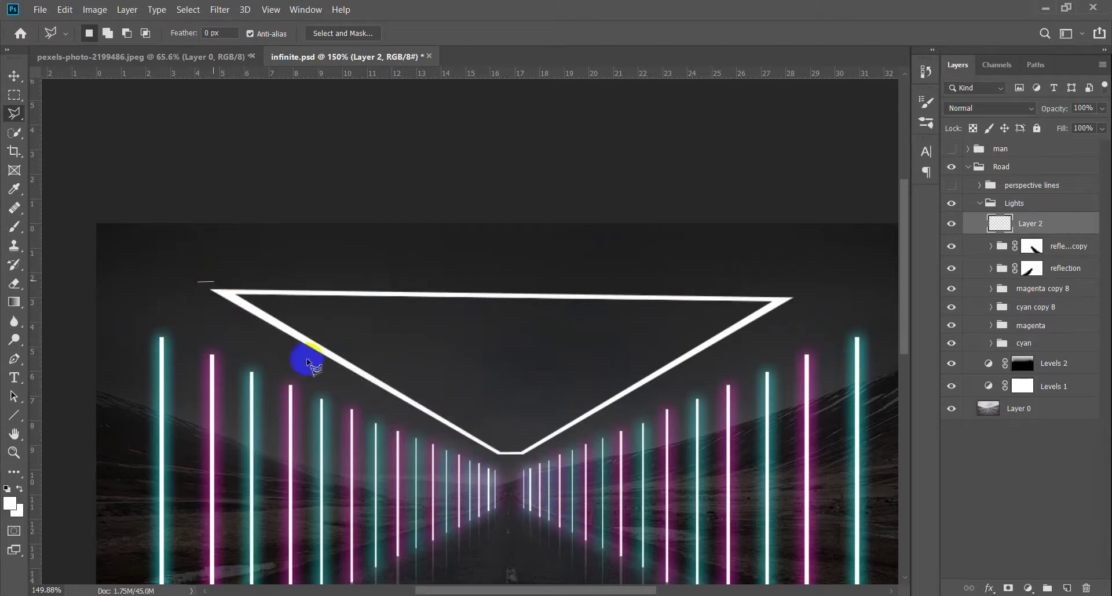
left_click(221, 287)
left_click(504, 458)
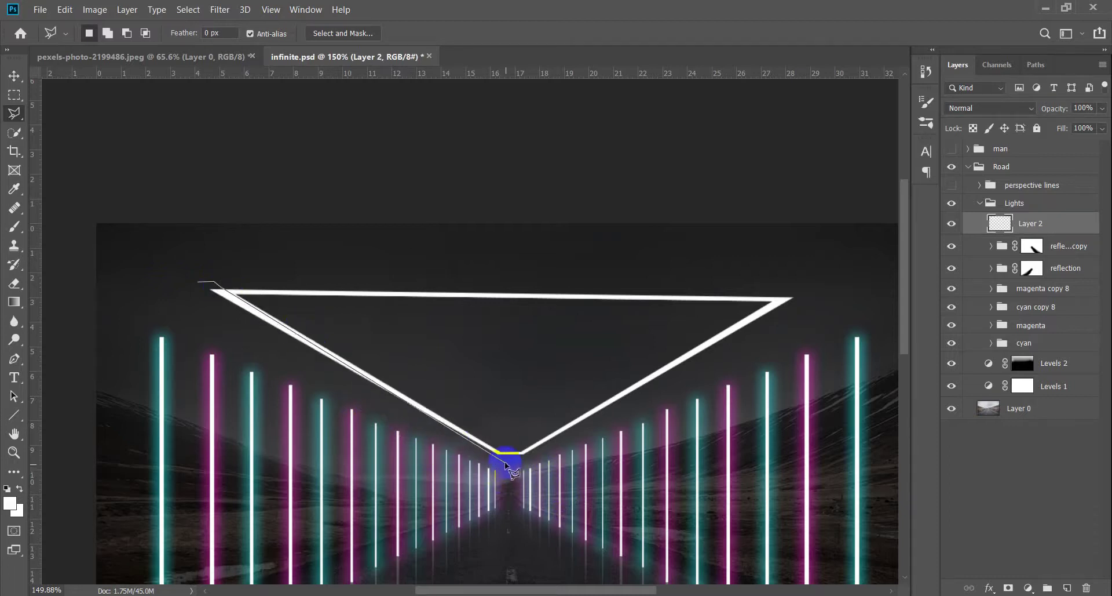
left_click(219, 288)
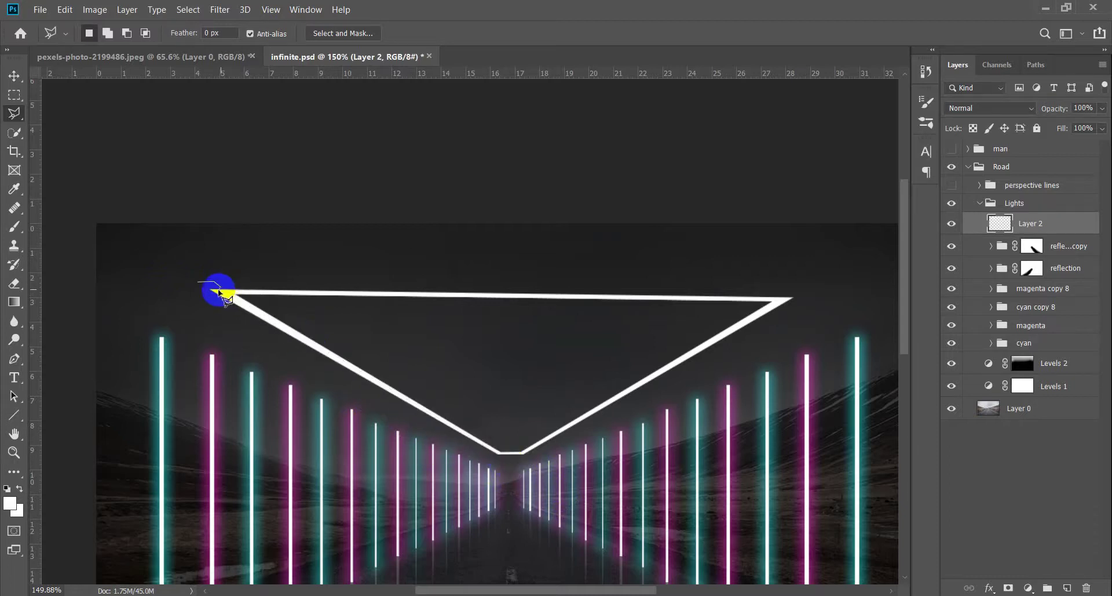
left_click(504, 457)
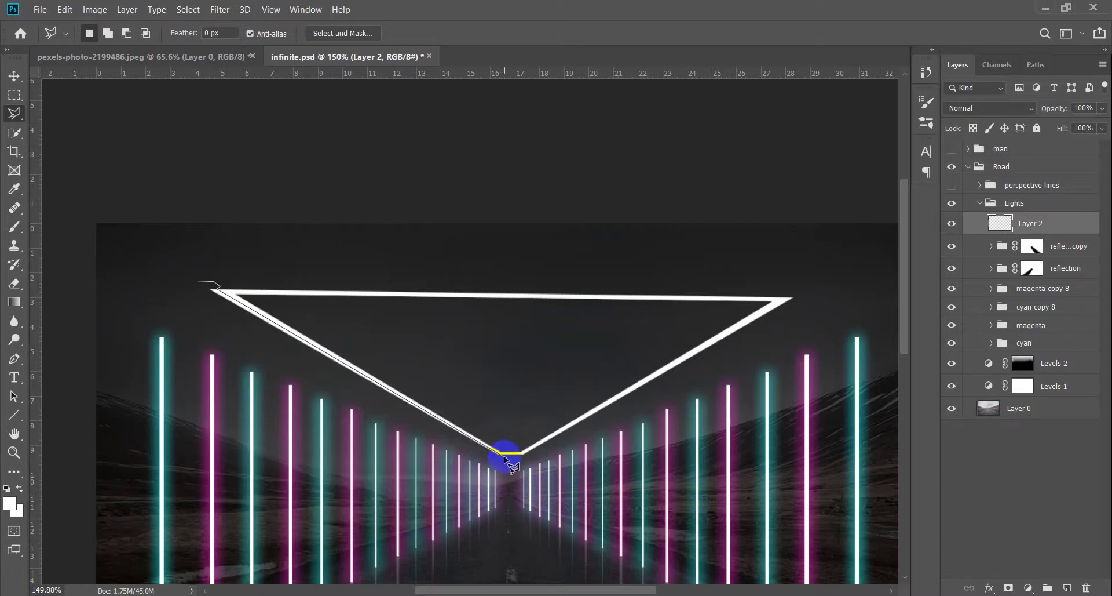
double_click(137, 279)
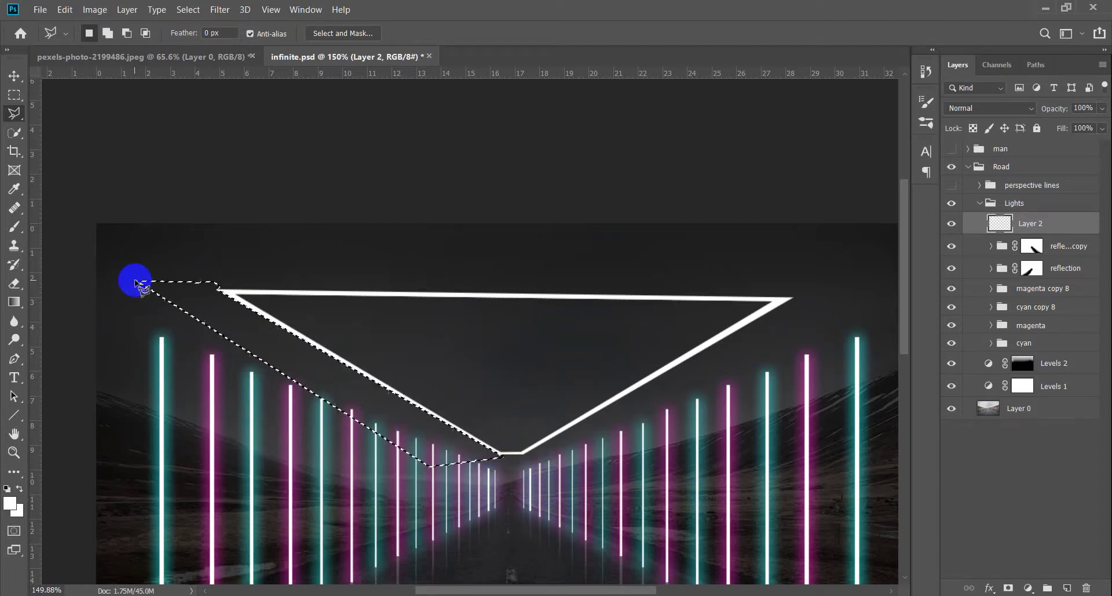
key("ctrl+d")
Trim along the triangle's right edge, then return to the Move tool at full view.
left_click(791, 298)
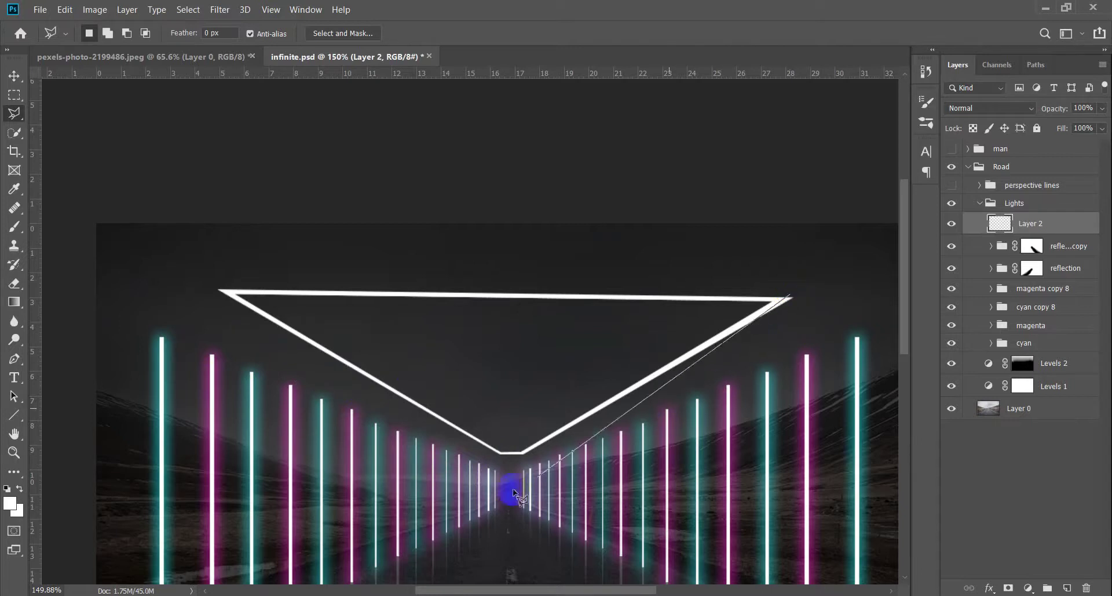
left_click(481, 485)
left_click(789, 298)
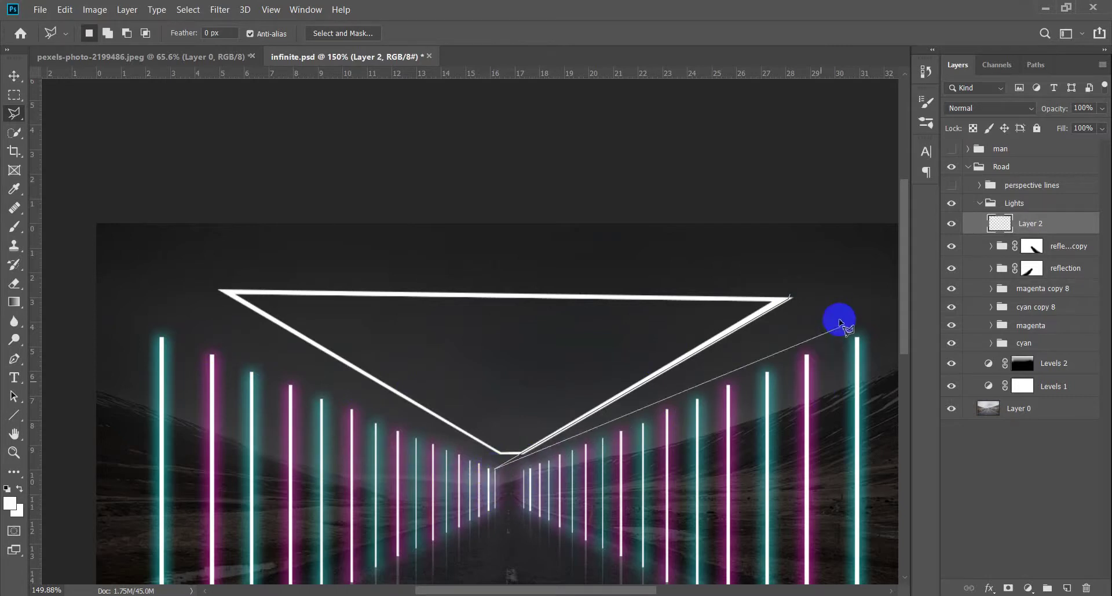
key("v")
key("ctrl+minus")
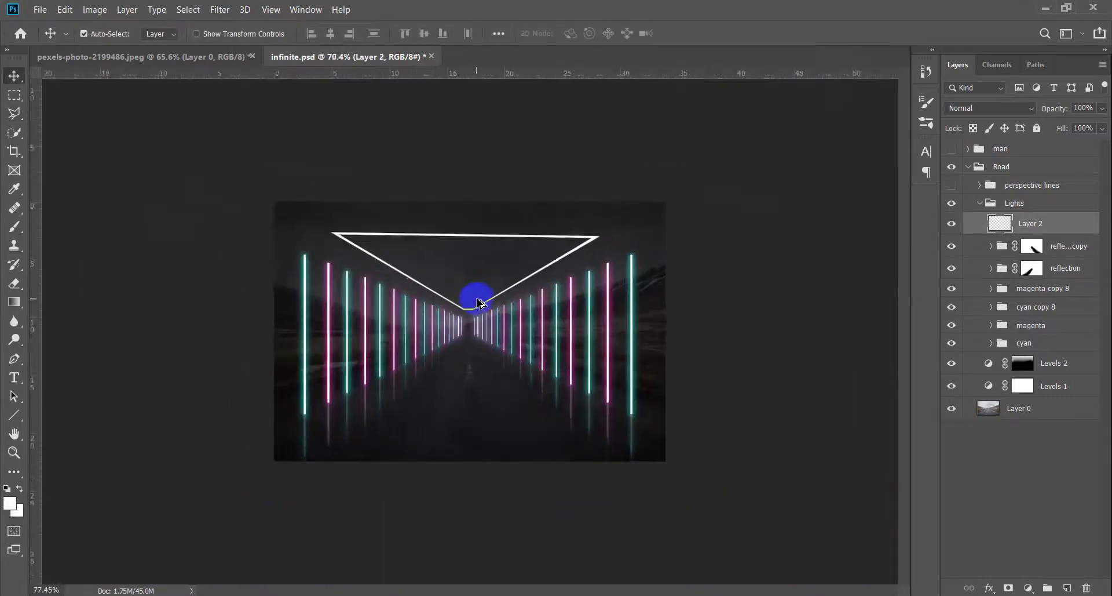
Give Layer 2 a pink ff0d90 Outer Glow at 100% opacity and 43 px size.
scroll(478, 300, "up", 2)
double_click(1091, 231)
left_click(606, 309)
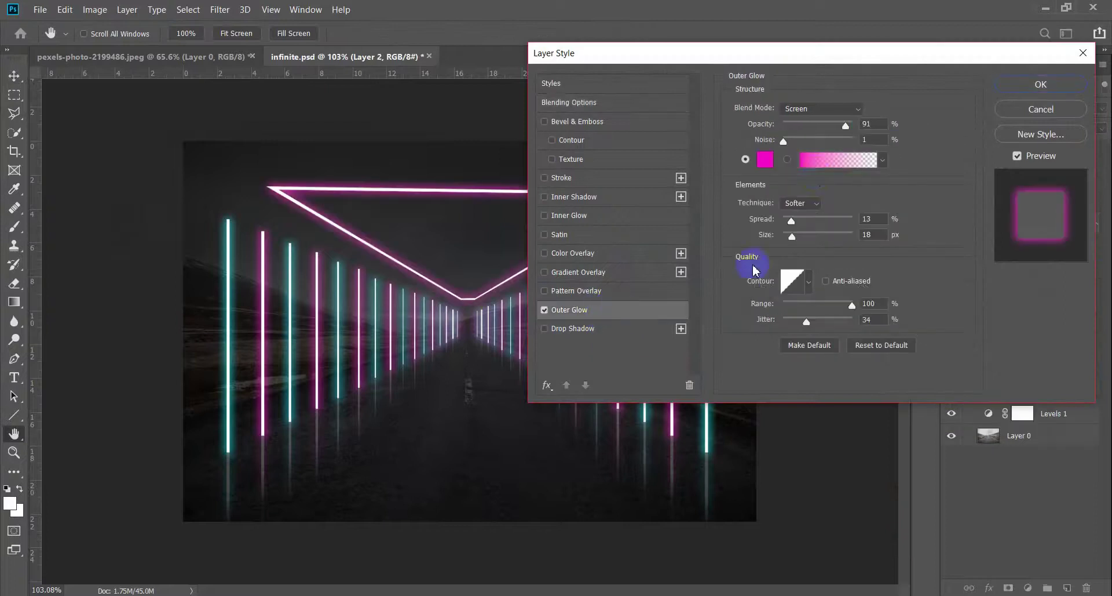
left_click(756, 162)
type("0dff62")
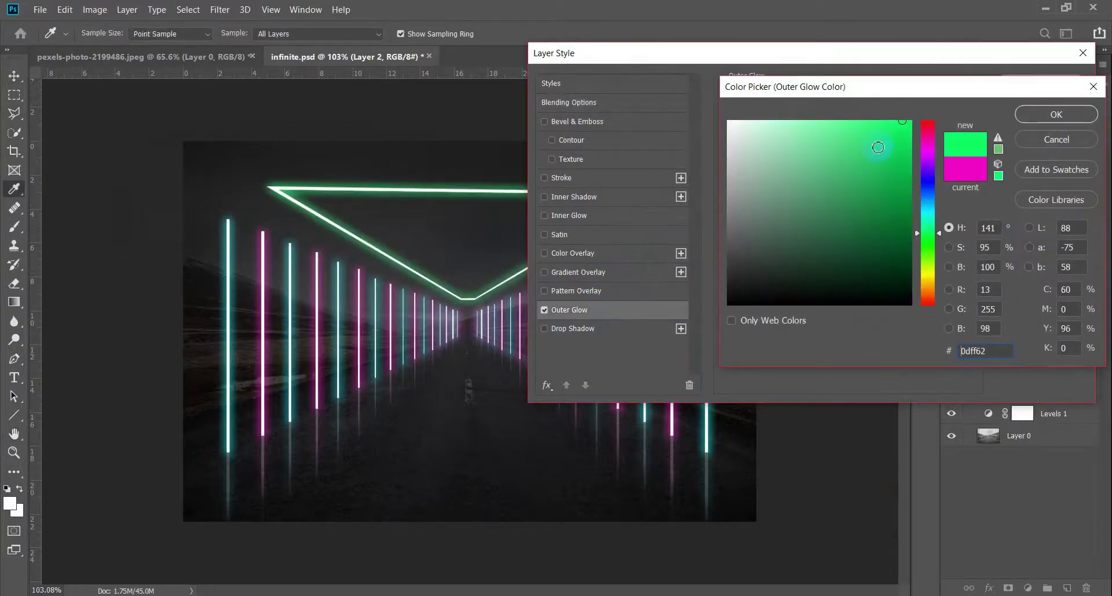
left_click(928, 154)
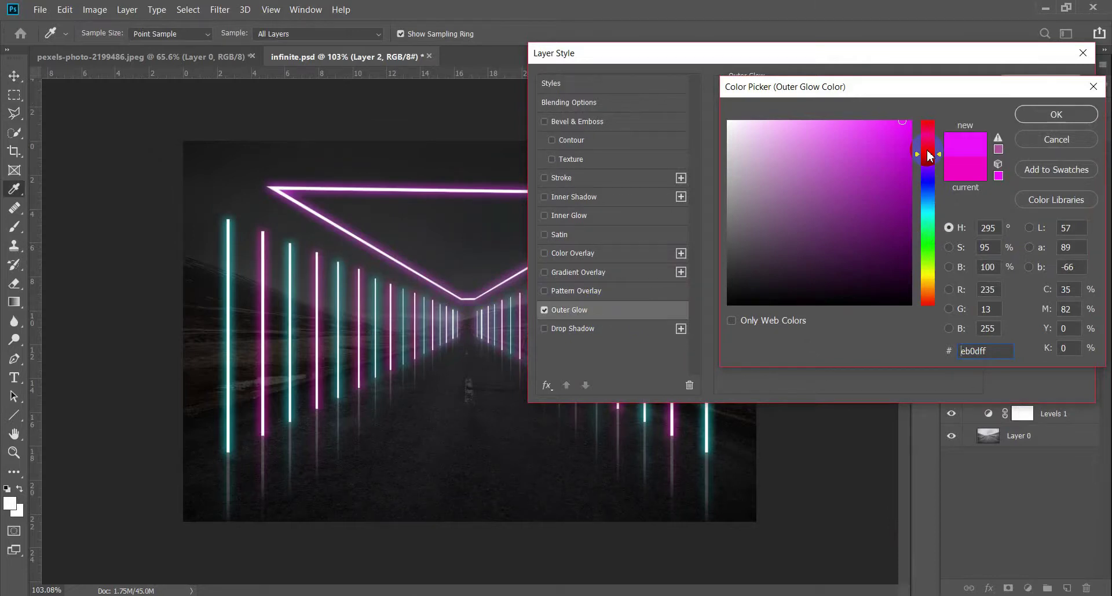
left_click_drag(928, 153, 932, 138)
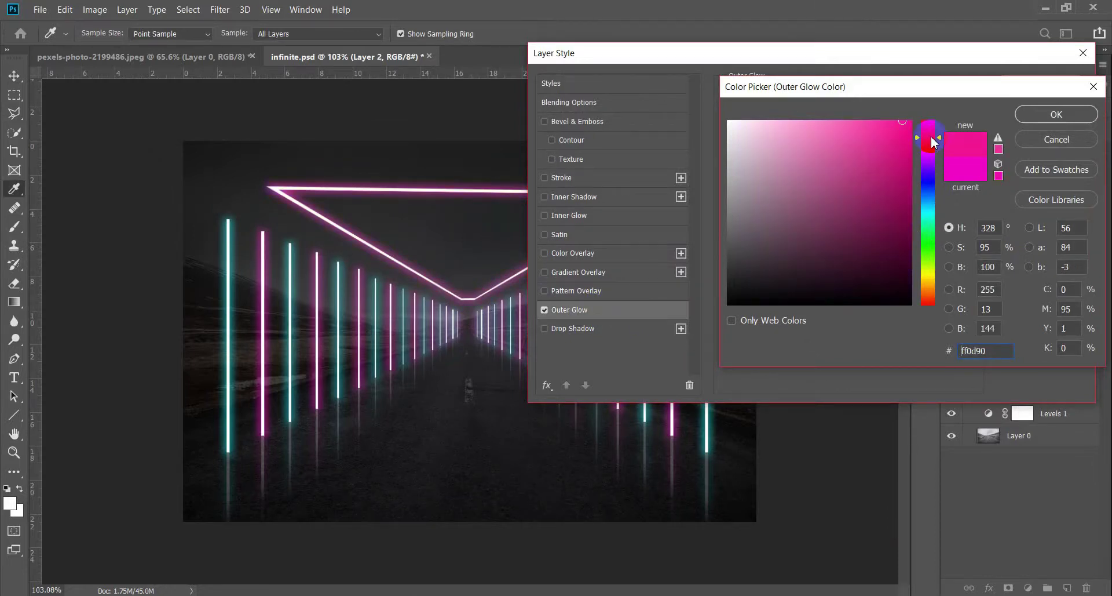
left_click(1032, 123)
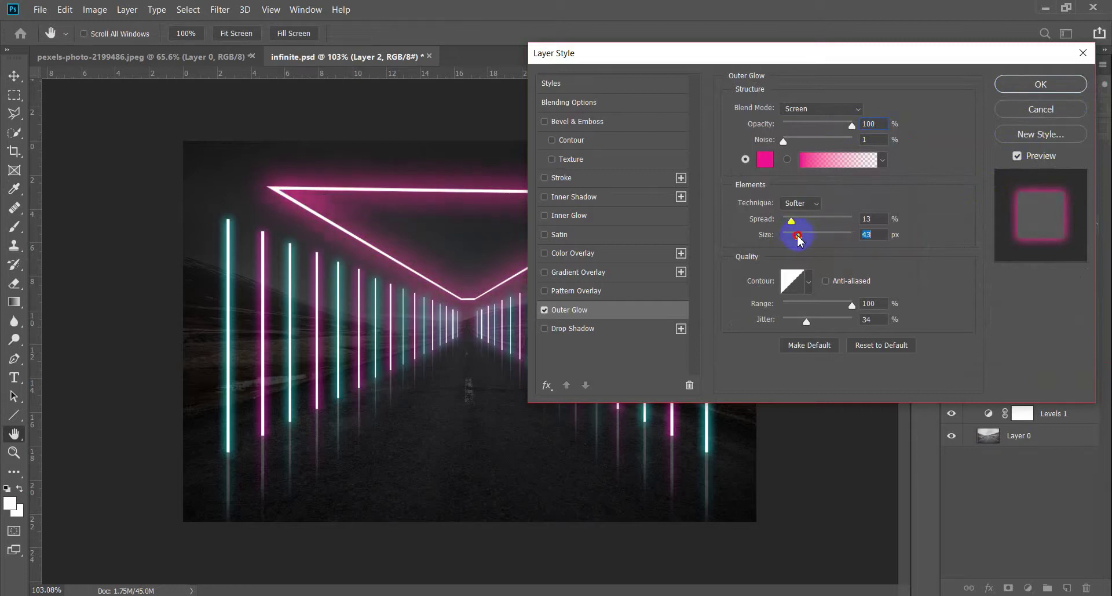
left_click(1041, 84)
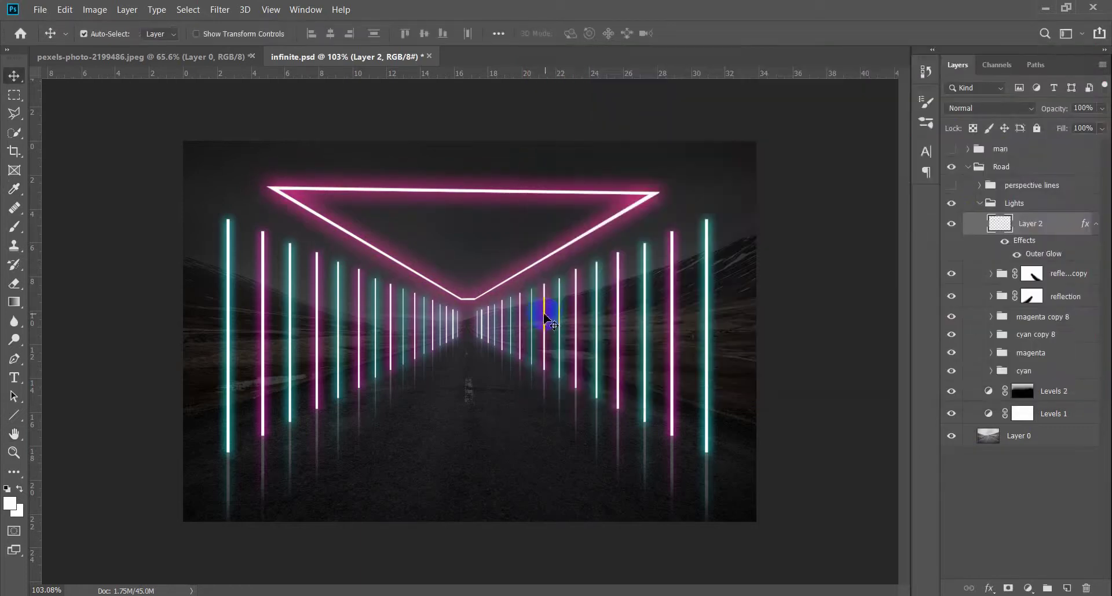
scroll(515, 311, "down", 5)
Move the perspective lines and Lights groups out of Road, placing them above it.
scroll(454, 316, "up", 2)
scroll(455, 315, "up", 2)
scroll(454, 315, "up", 1)
scroll(507, 321, "up", 2)
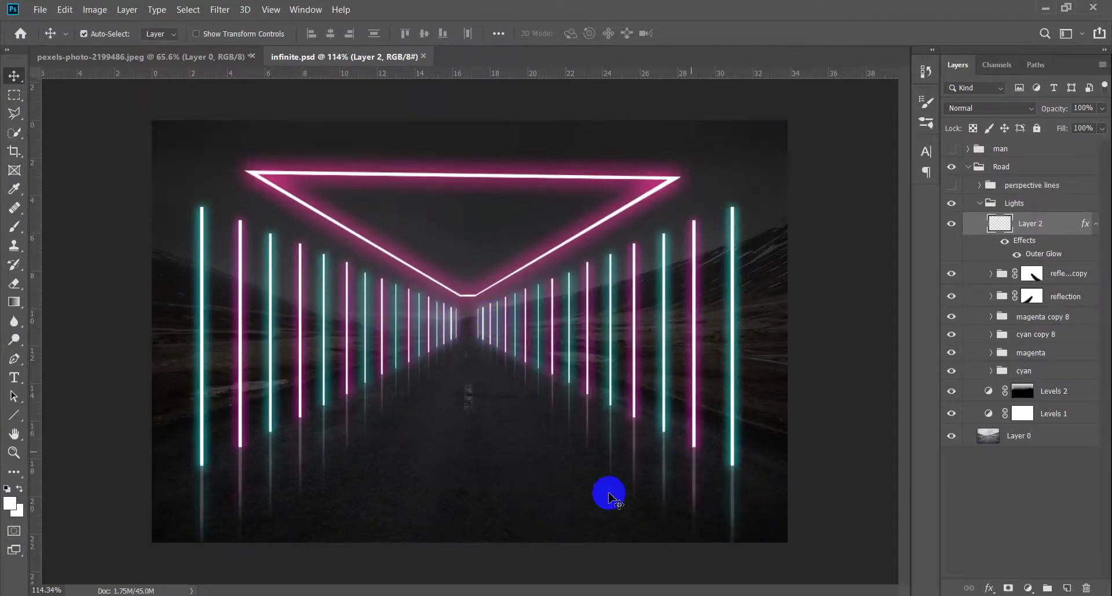
left_click(1041, 435)
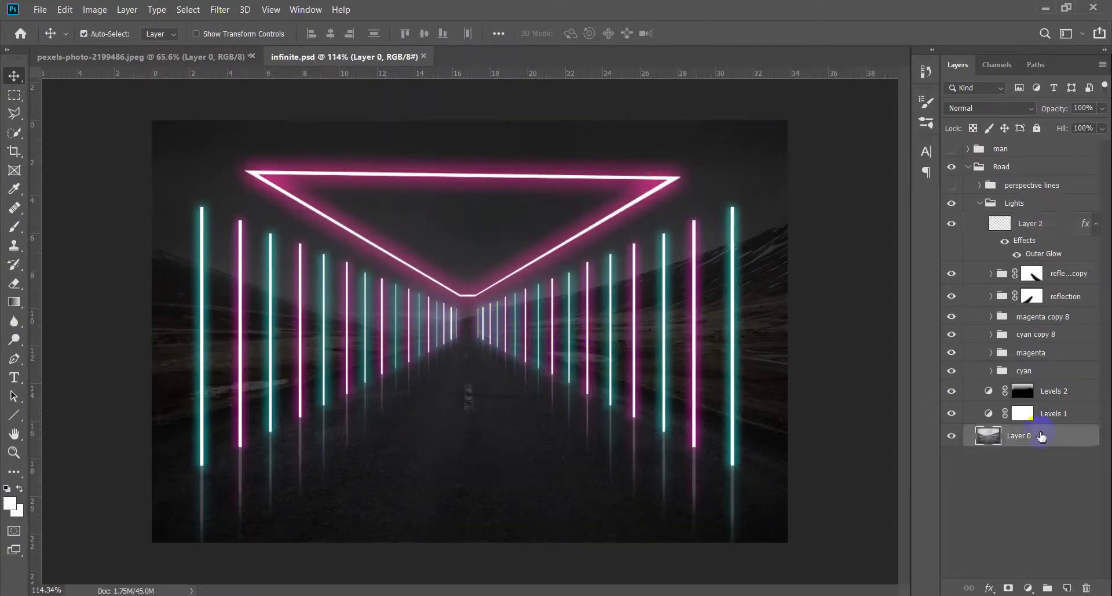
left_click(1061, 393)
left_click(952, 167)
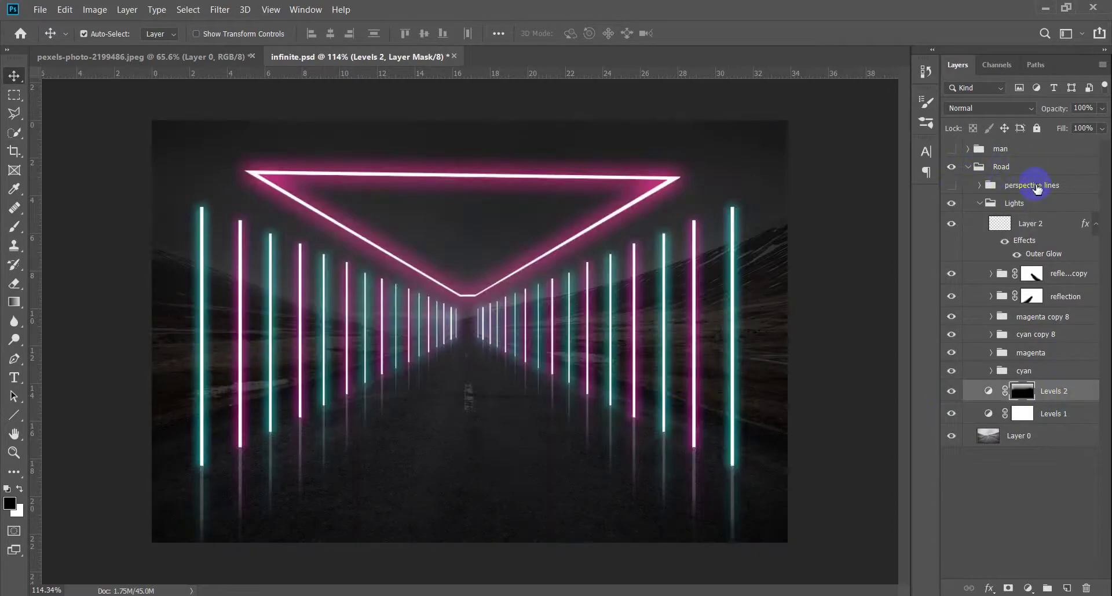
left_click(1037, 187)
left_click(1055, 376, "shift")
left_click_drag(1031, 186, 1043, 161)
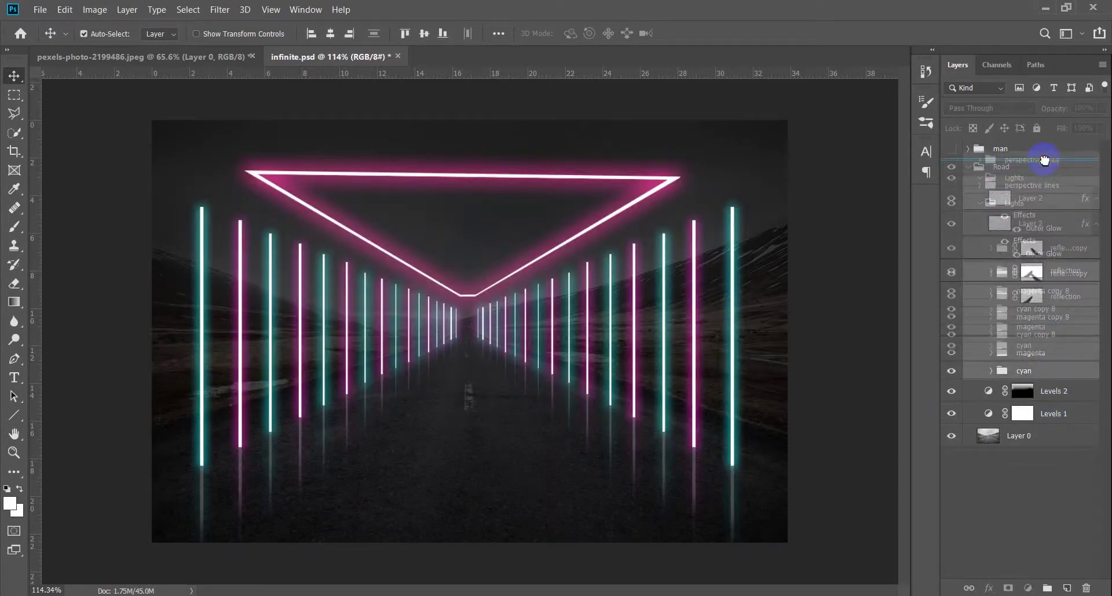
Add a colorized Hue/Saturation layer to the road: Hue 173, Lightness +32, Soft Light blend.
left_click(1036, 371)
left_click(1079, 393)
left_click(1028, 588)
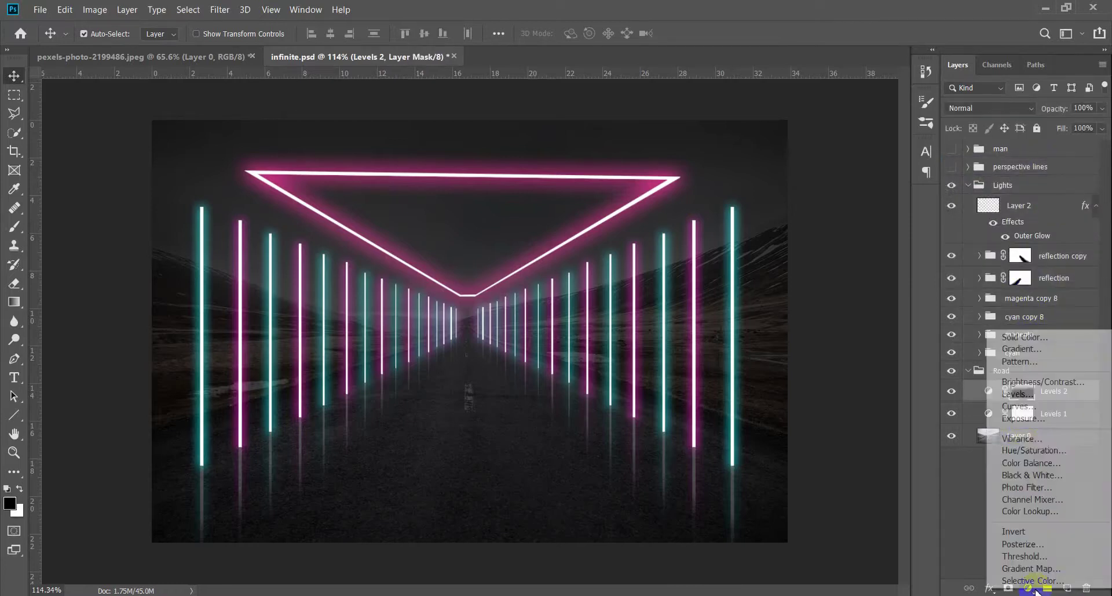
left_click(1034, 450)
left_click(834, 295)
left_click_drag(773, 224, 830, 223)
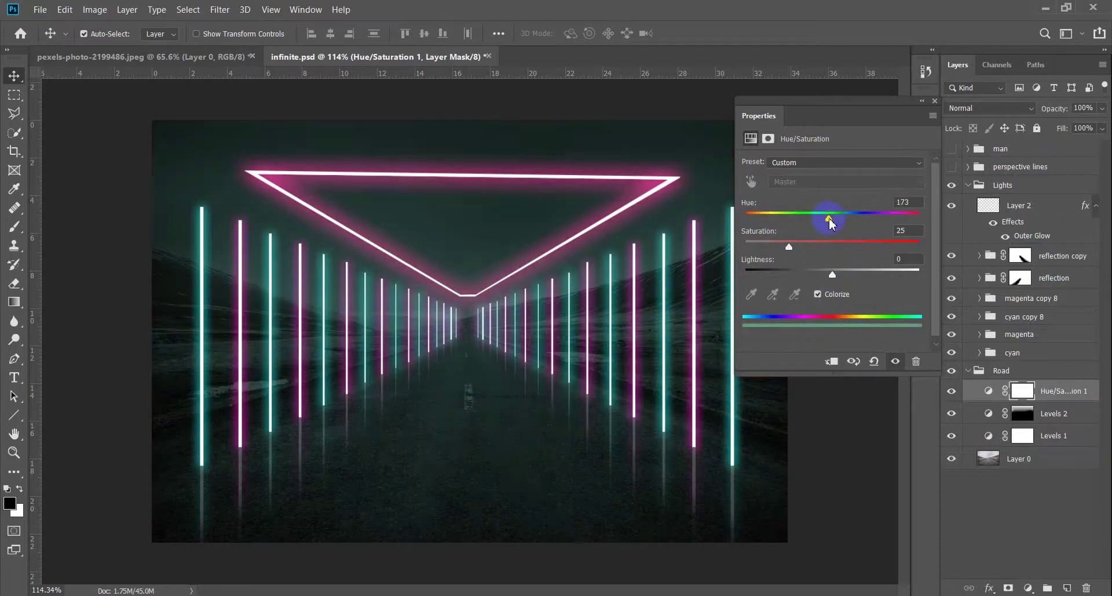
left_click_drag(832, 274, 863, 274)
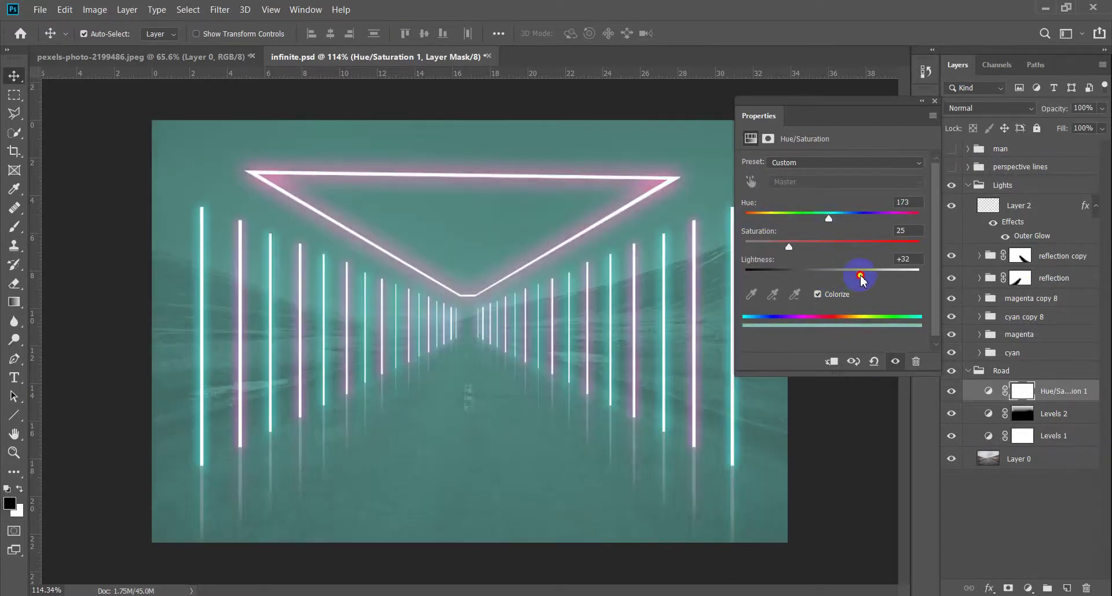
left_click(957, 111)
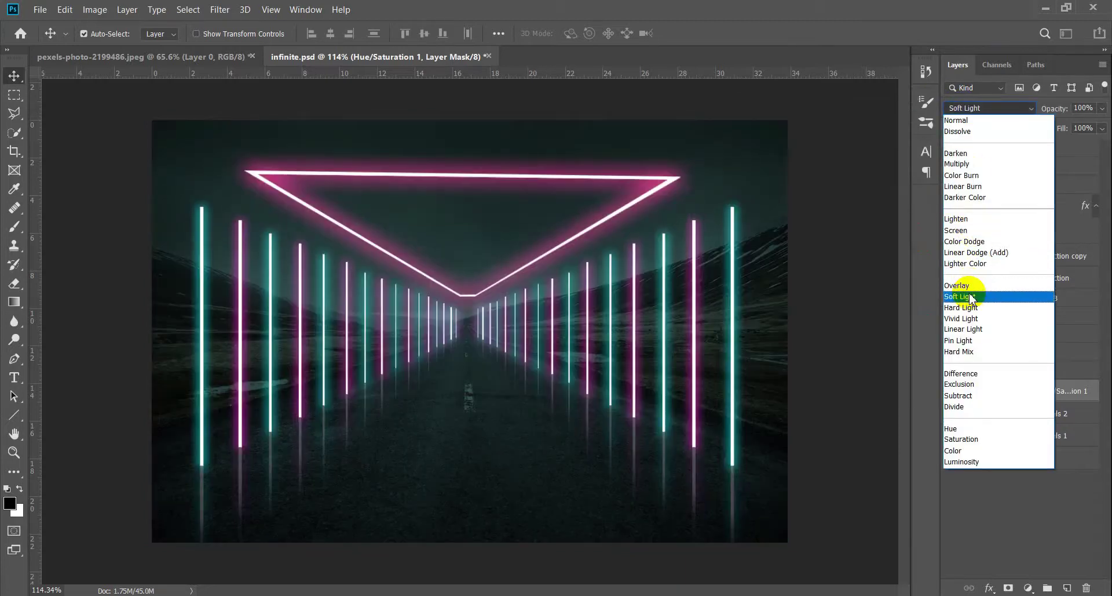
left_click(972, 297)
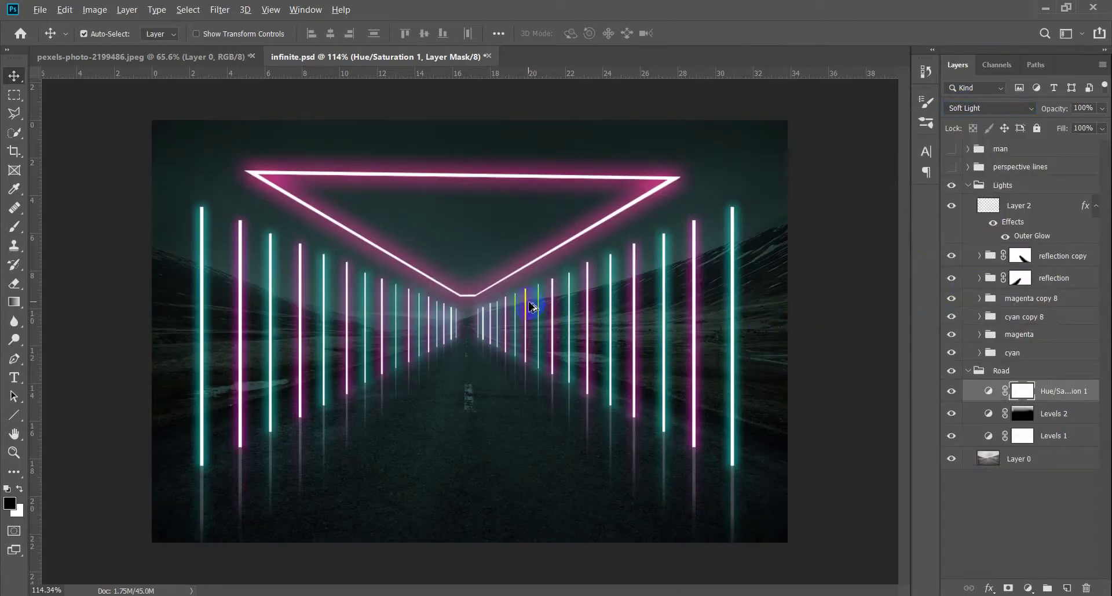
scroll(533, 307, "down", 5)
scroll(484, 372, "up", 3)
scroll(502, 385, "up", 2)
scroll(511, 439, "up", 1)
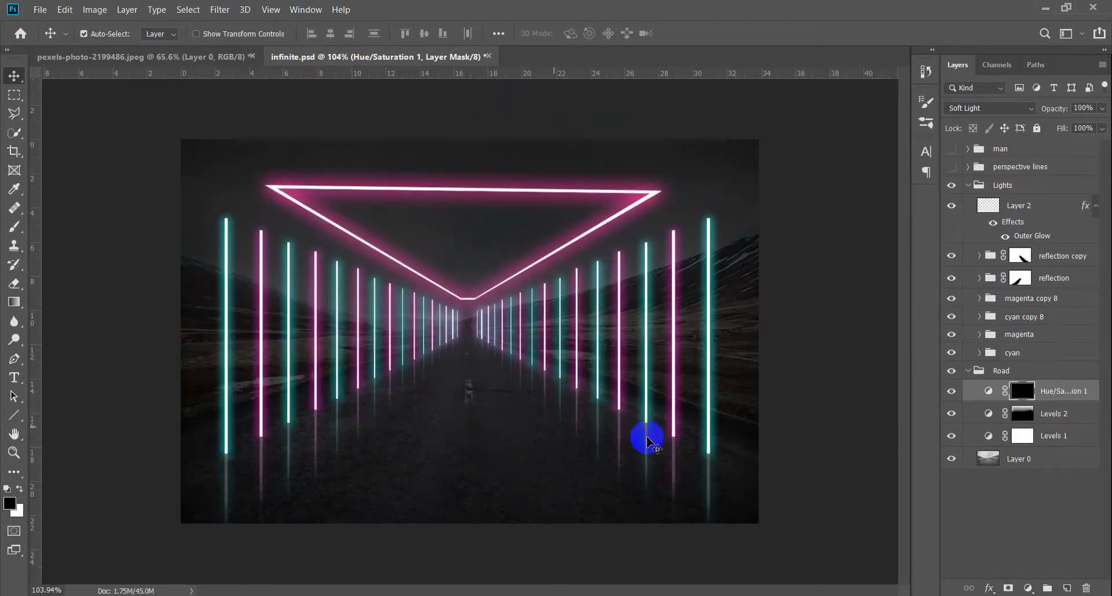
Target the Hue/Saturation 1 layer mask with a soft white brush ready.
key("b")
key("x")
scroll(681, 491, "up", 1)
scroll(681, 492, "down", 2)
key("v")
left_click(687, 248)
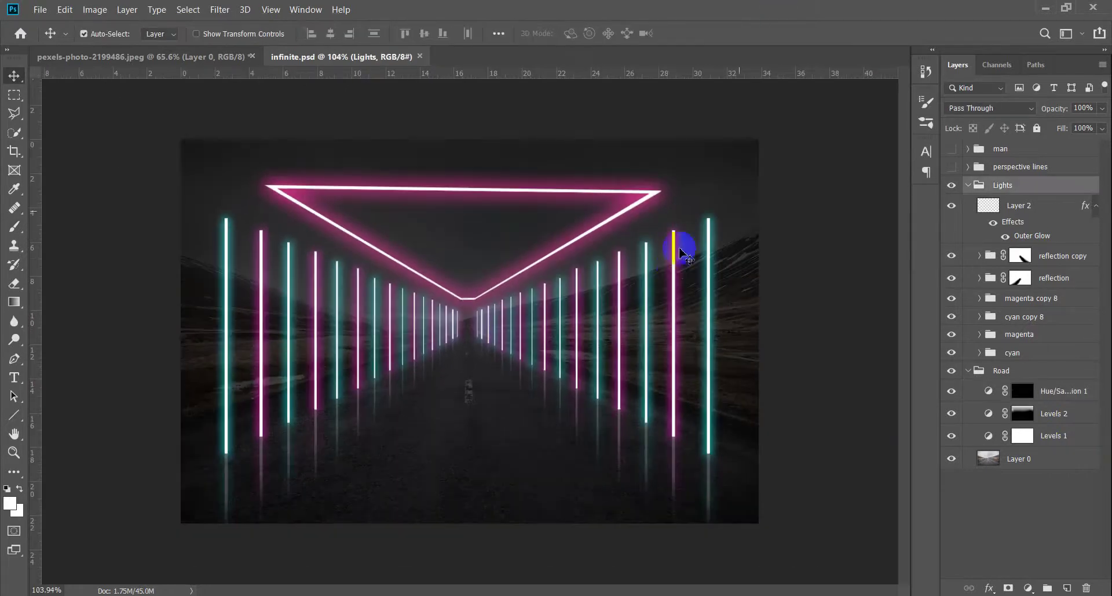
scroll(652, 303, "up", 3)
left_click(1037, 205)
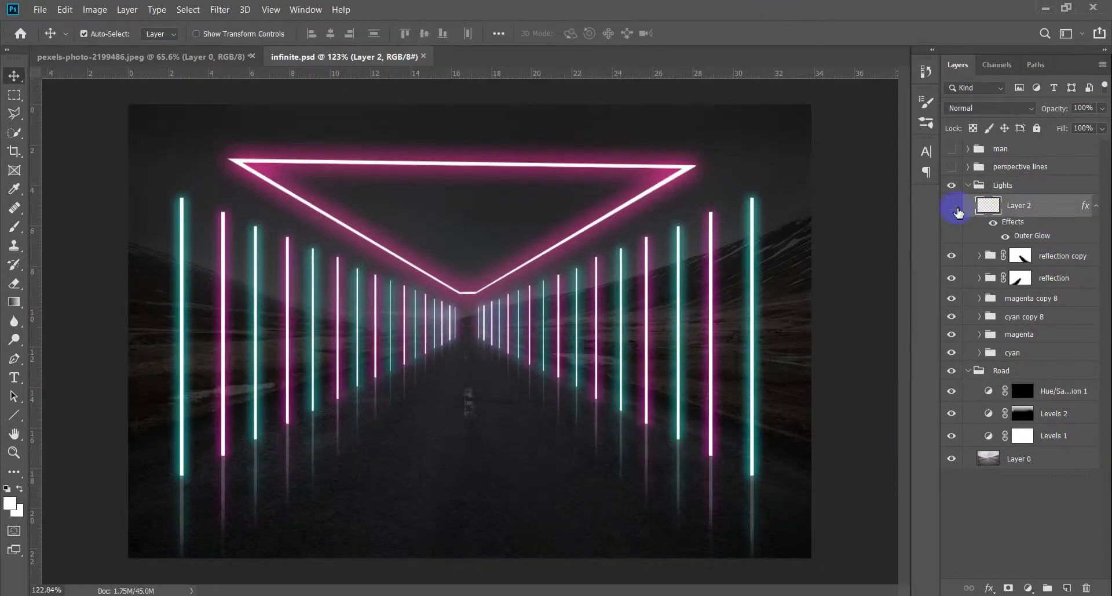
left_click(1022, 390)
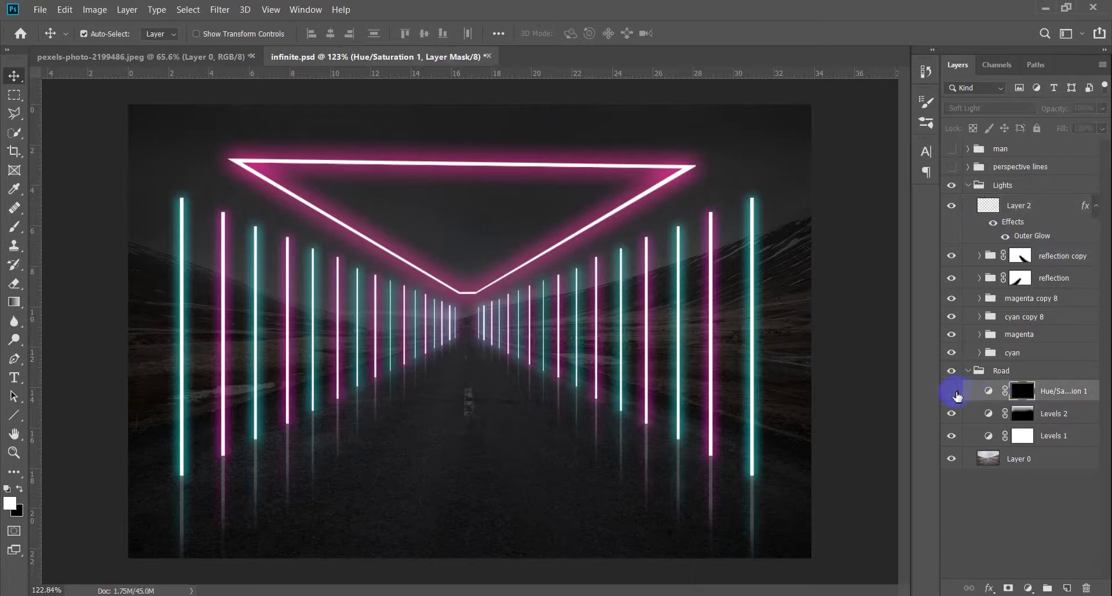
key("b")
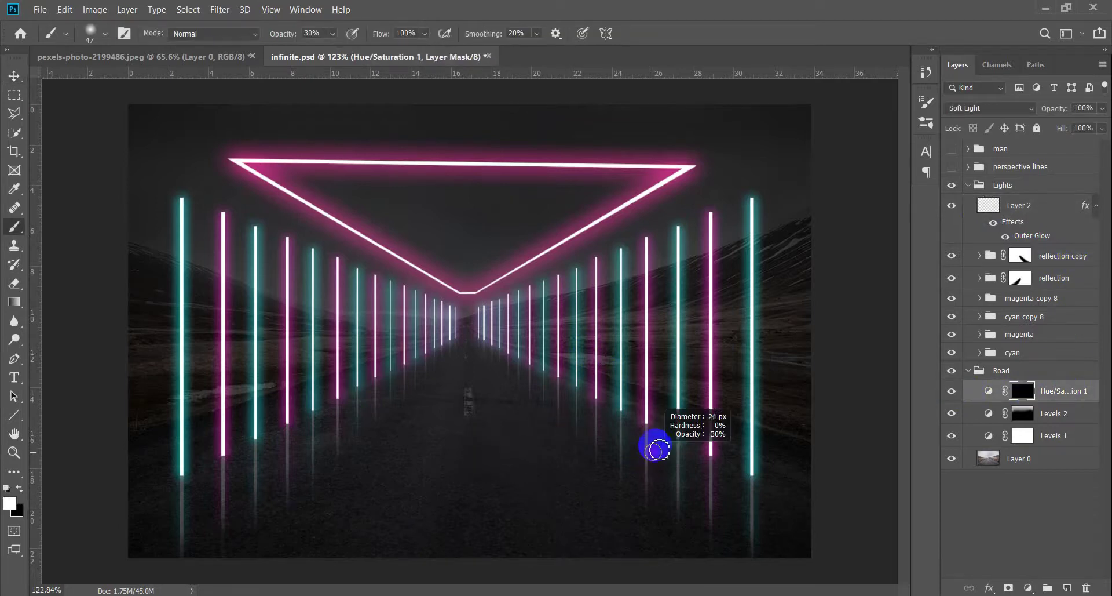
Paint teal reflections into the mask beneath the right-hand cyan bars.
scroll(655, 528, "up", 2)
left_click_drag(691, 477, 643, 395)
left_click_drag(756, 417, 712, 486)
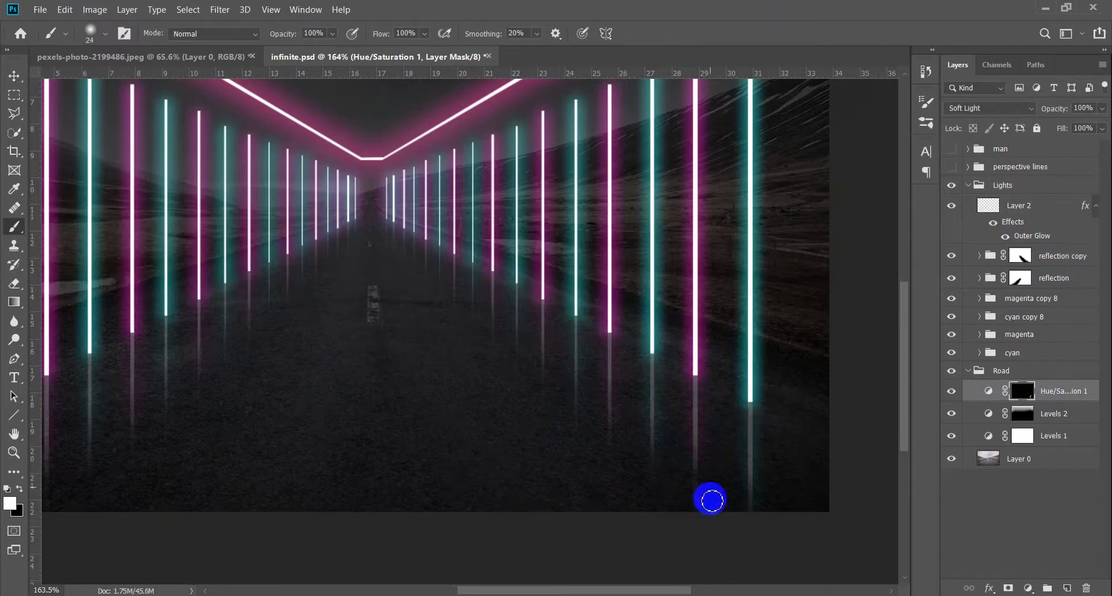
left_click_drag(703, 460, 737, 459)
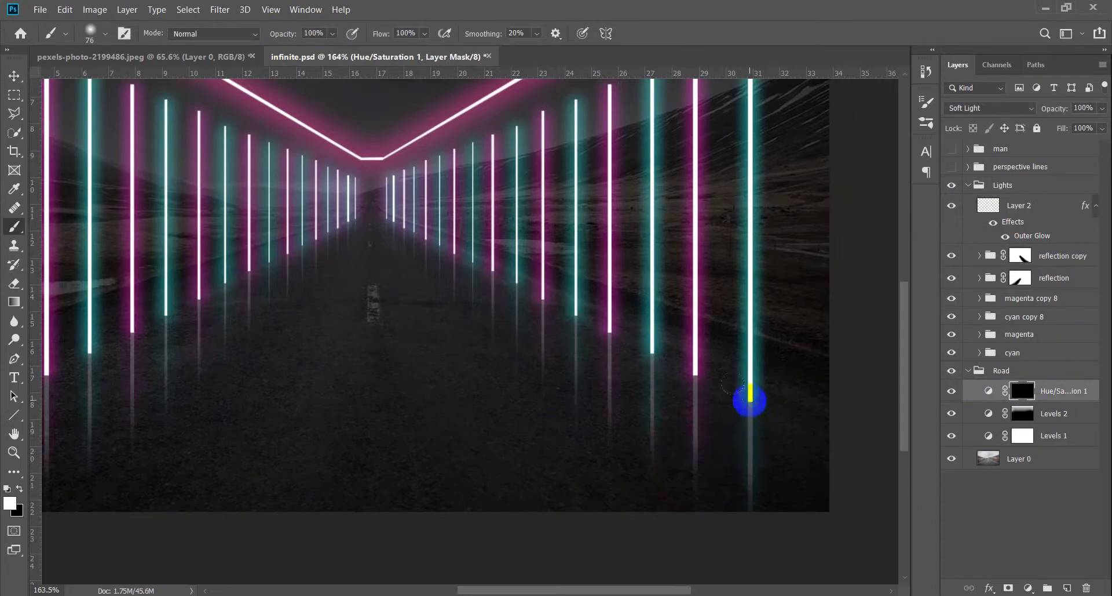
left_click_drag(651, 396, 640, 397)
left_click_drag(649, 354, 635, 342)
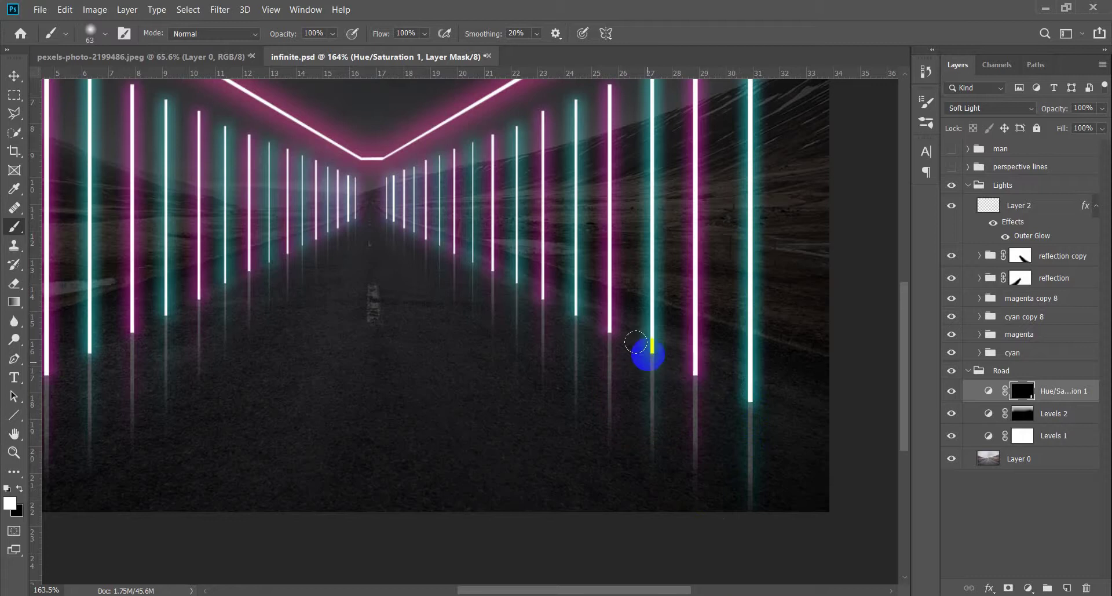
Shrink the brush and work across to the distant and left-side bars.
scroll(580, 406, "up", 2)
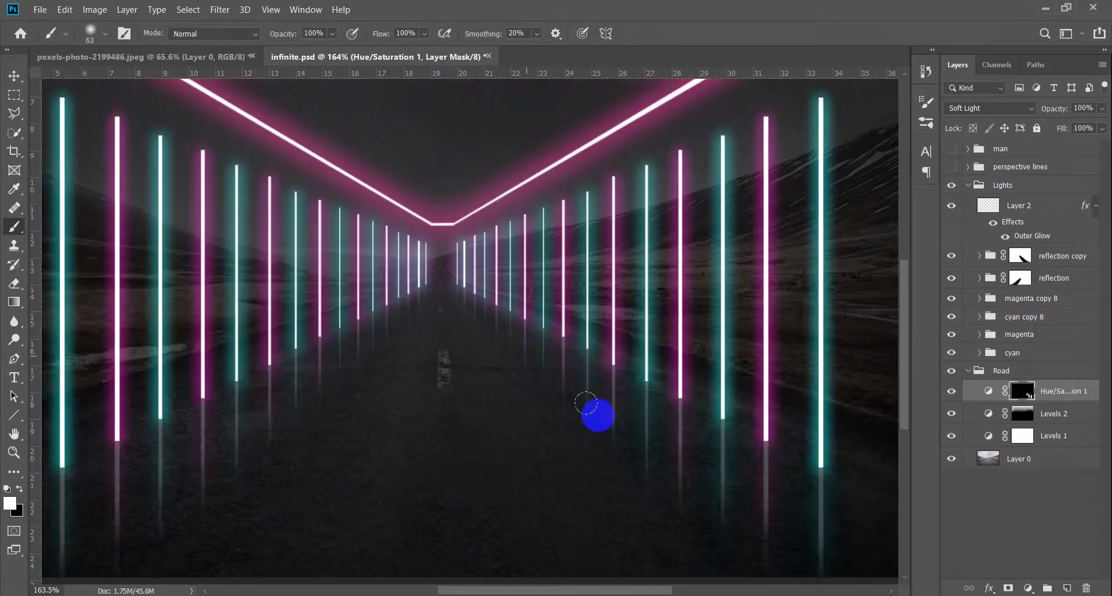
scroll(568, 475, "up", 2)
scroll(571, 377, "down", 2)
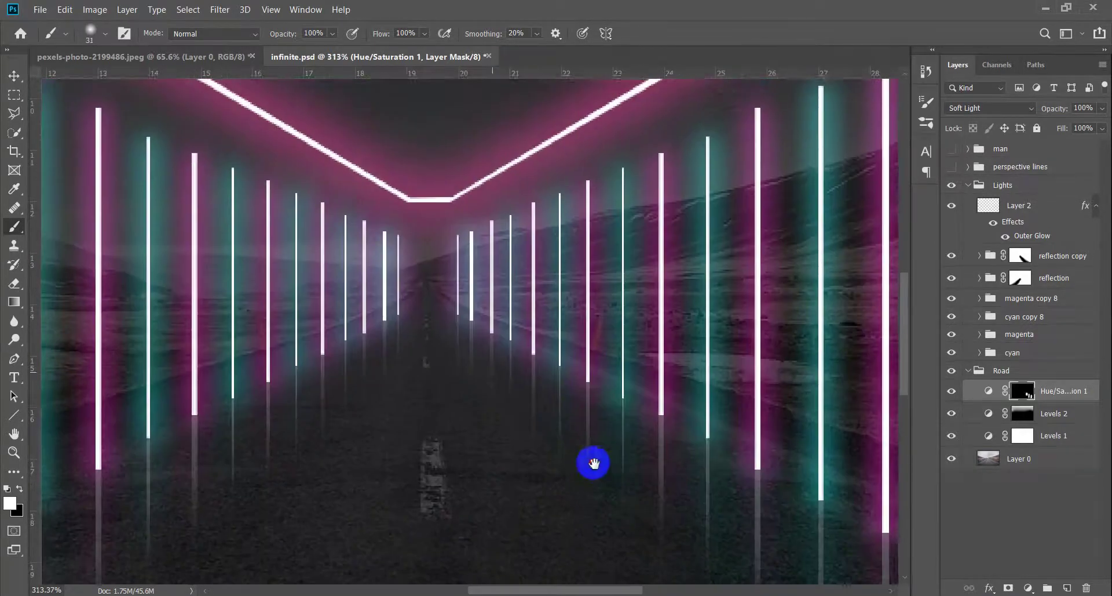
scroll(593, 462, "up", 3)
left_click_drag(547, 357, 450, 407)
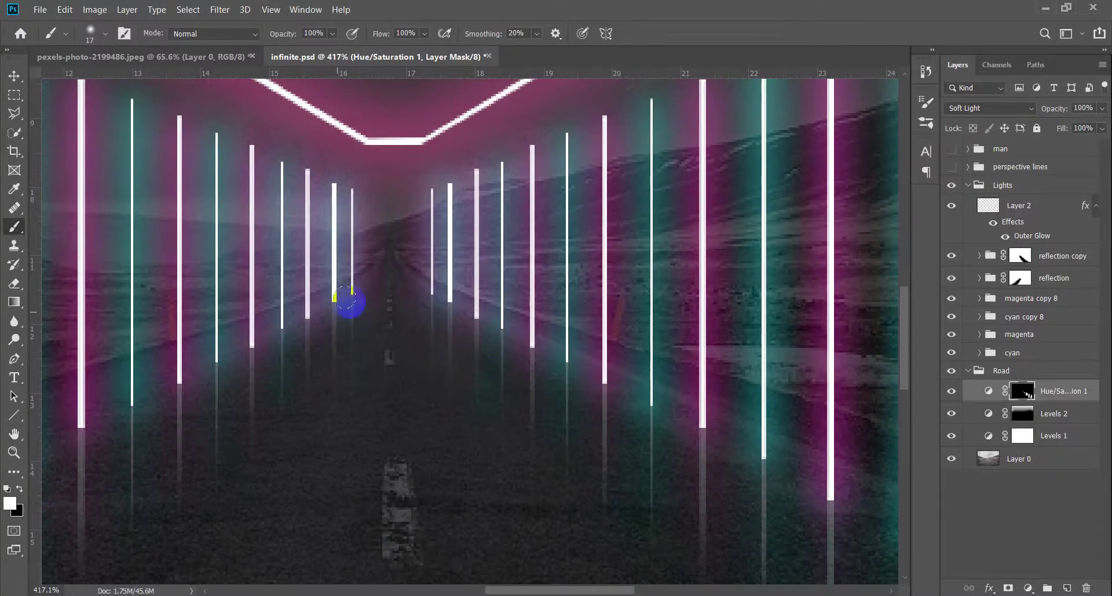
left_click_drag(325, 392, 462, 296)
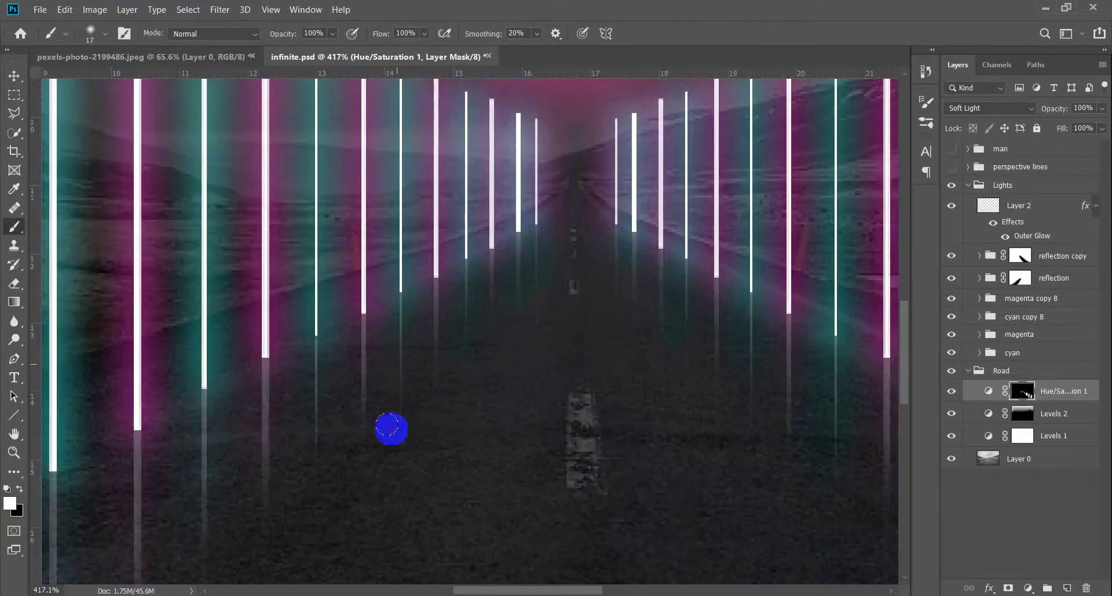
left_click_drag(321, 351, 462, 382)
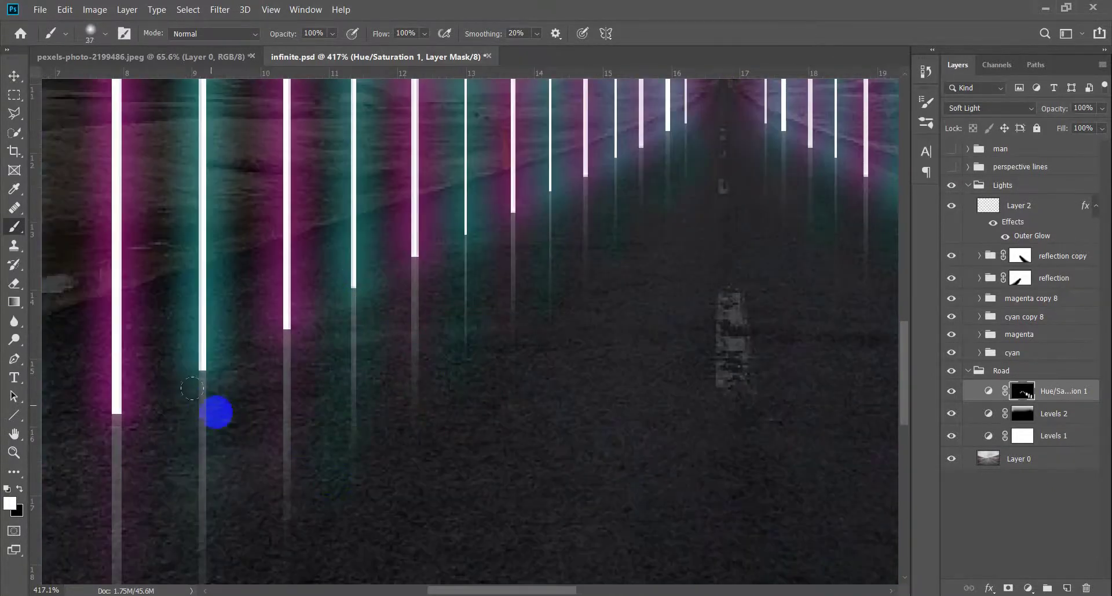
scroll(214, 417, "down", 5)
scroll(556, 393, "up", 3)
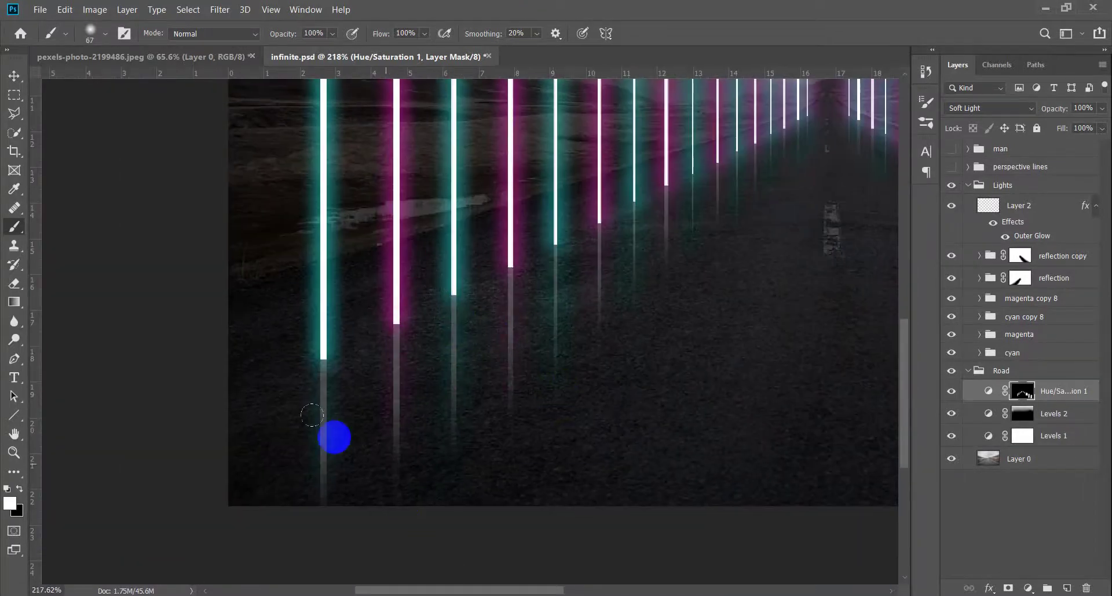
scroll(475, 414, "down", 3)
scroll(620, 495, "up", 1)
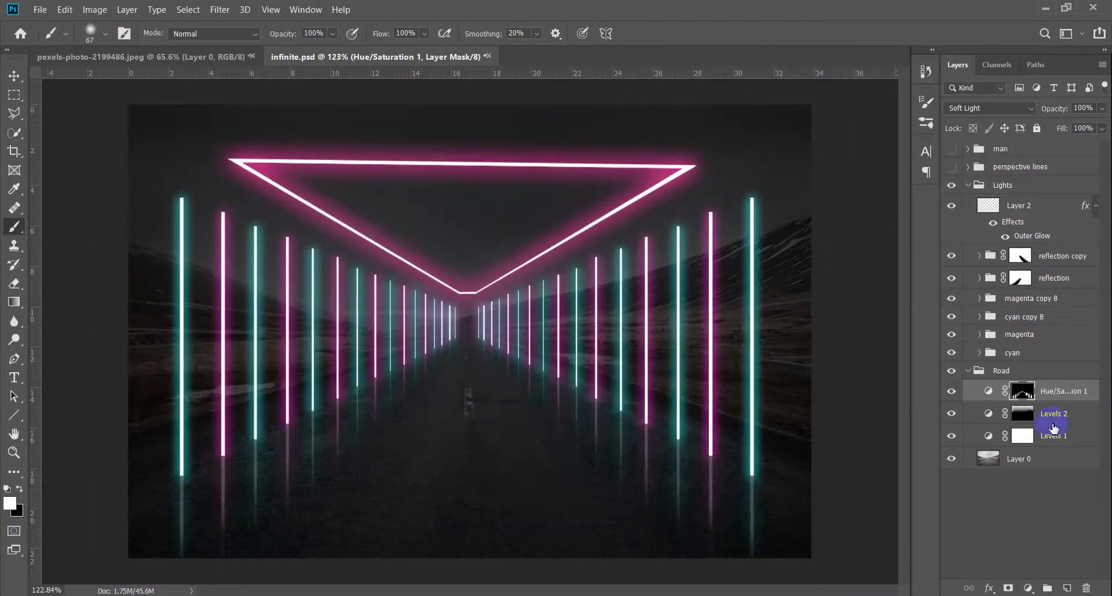
Duplicate Hue/Saturation 1, blacken the copy's mask, and shift its hue to magenta 311.
key("ctrl+j")
right_click(1029, 394)
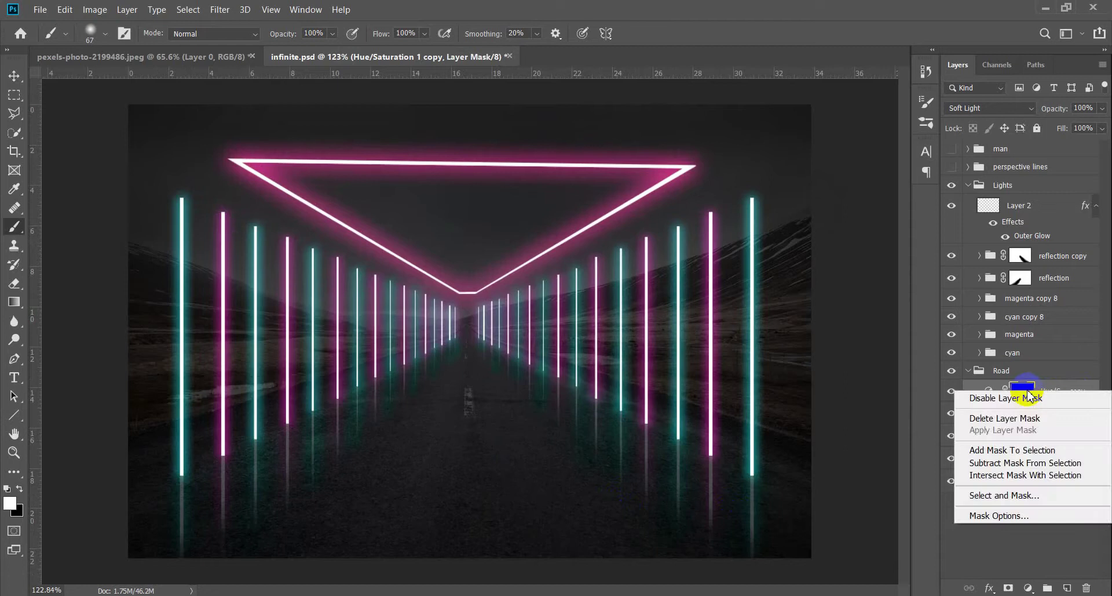
left_click(746, 379)
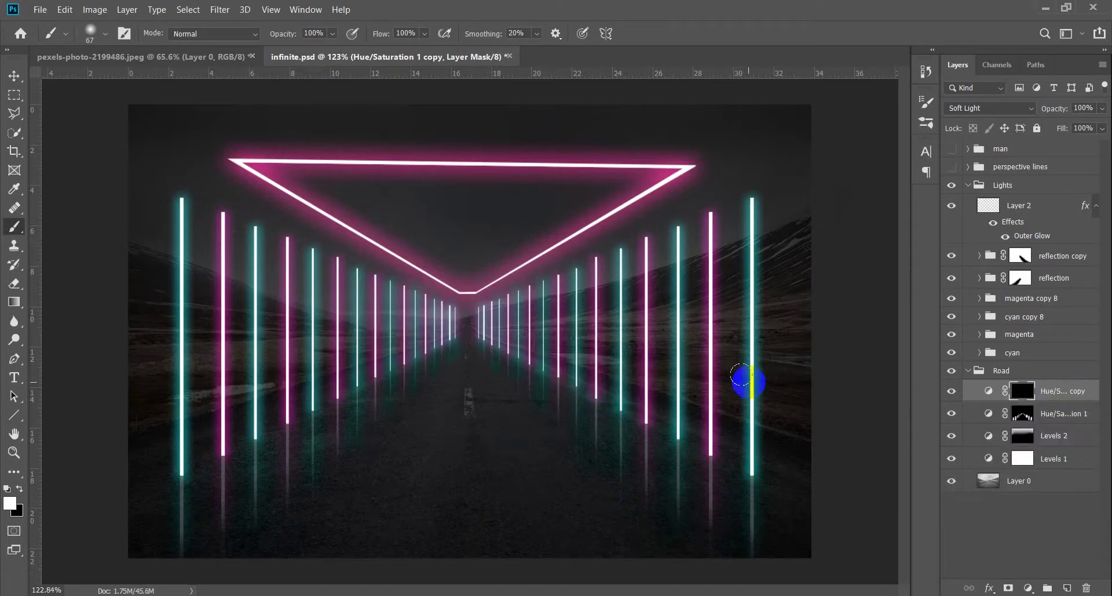
scroll(747, 379, "down", 1)
left_click(987, 392)
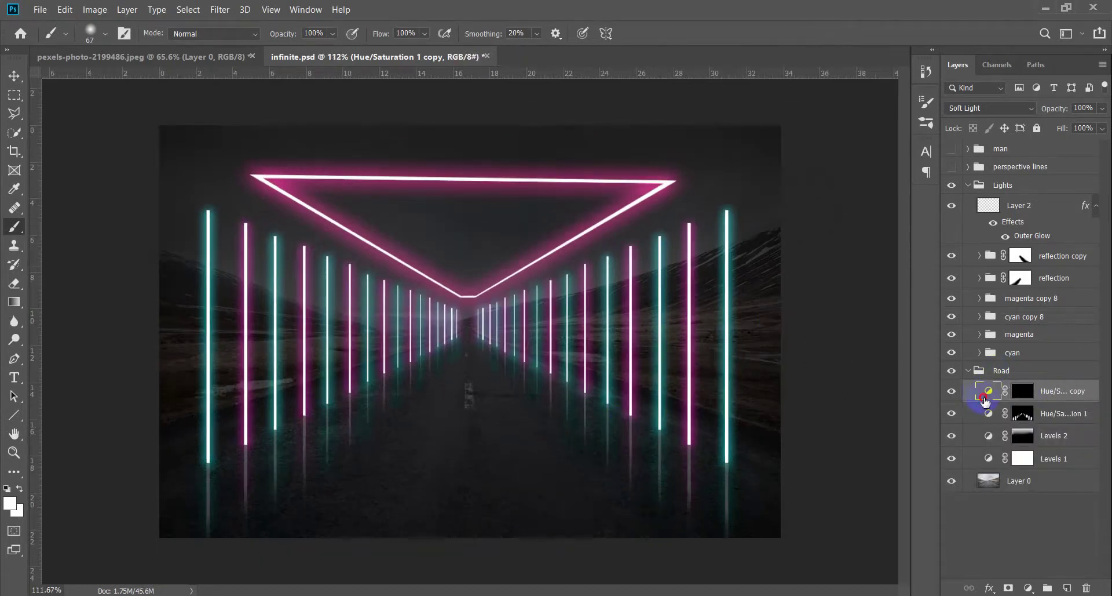
double_click(987, 394)
left_click_drag(830, 226, 896, 218)
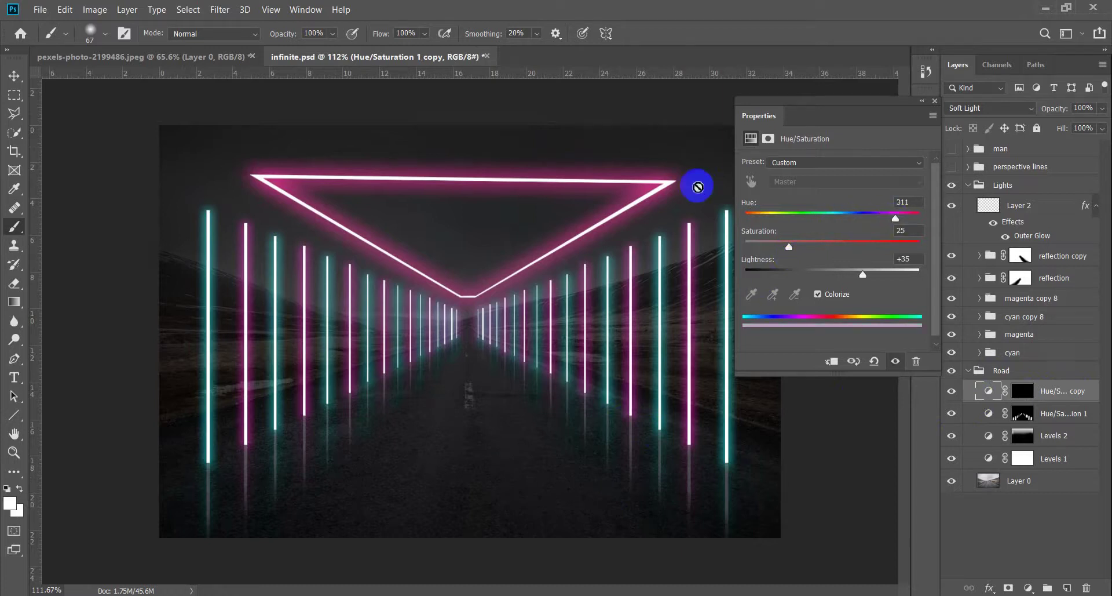
Paint magenta reflections into the copy's mask beneath the right-hand magenta bars.
left_click(934, 100)
left_click(1017, 394)
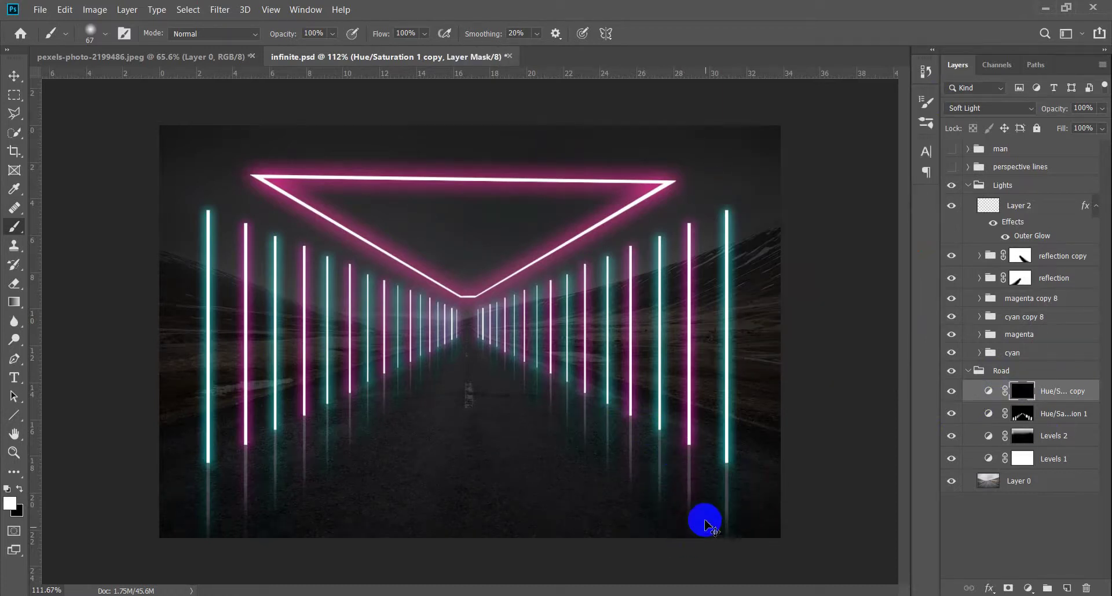
scroll(703, 521, "up", 4)
scroll(603, 301, "up", 5)
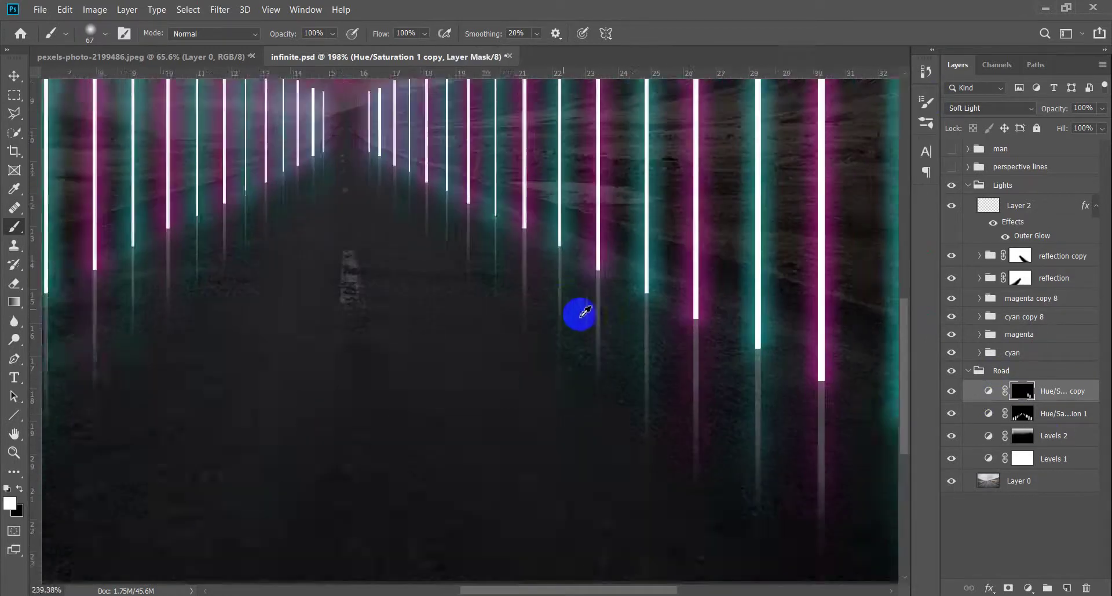
left_click_drag(527, 334, 490, 387)
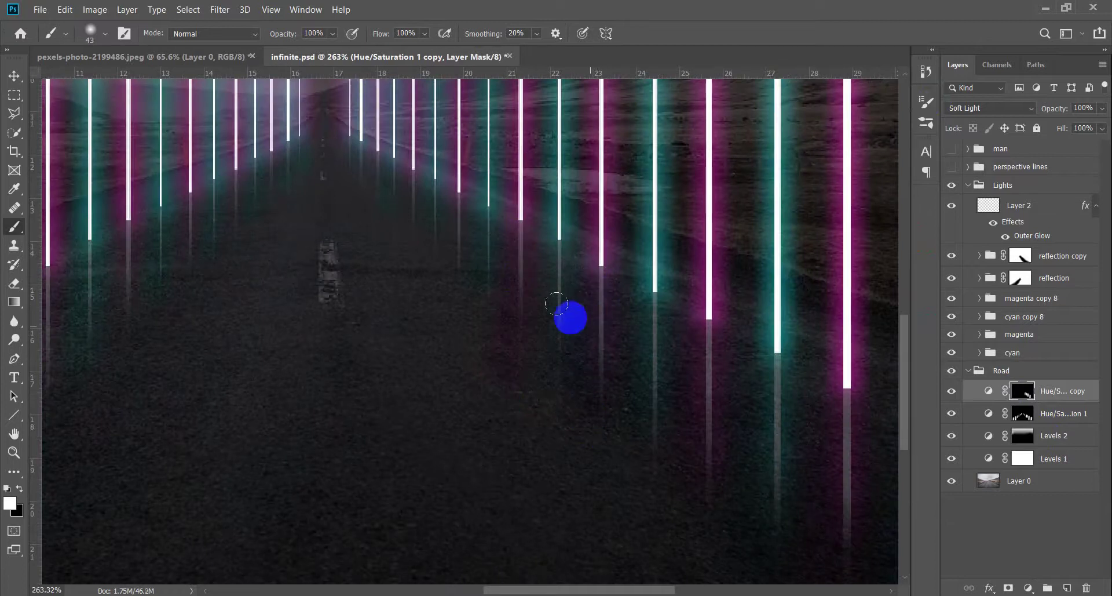
scroll(568, 315, "up", 5)
left_click_drag(582, 310, 577, 405)
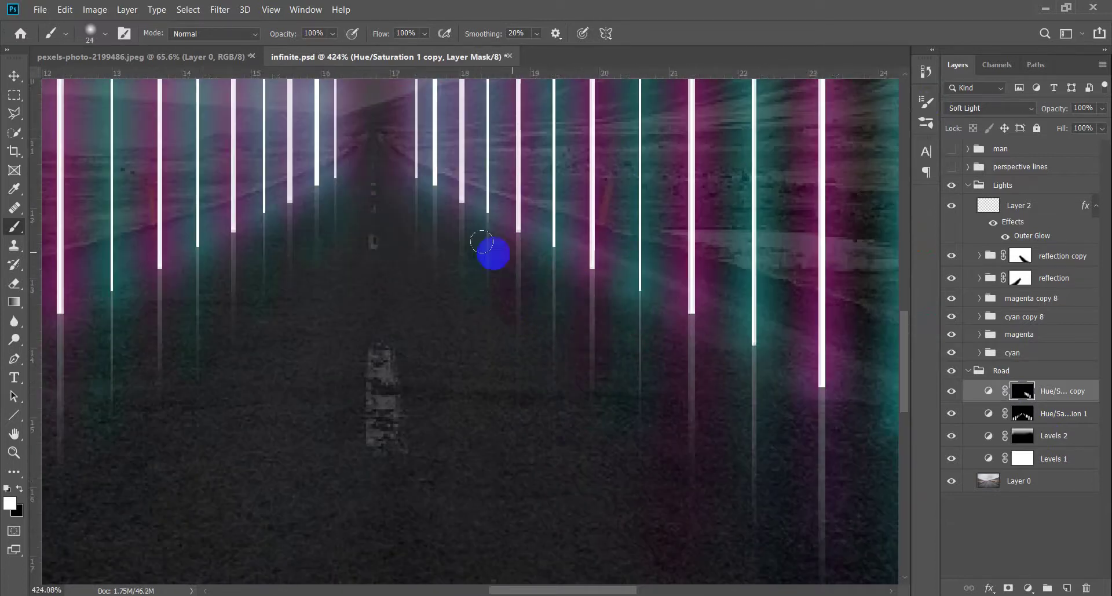
Pan across the road to review the magenta reflections, then return to the Move tool.
scroll(551, 275, "left", 3)
scroll(422, 266, "left", 3)
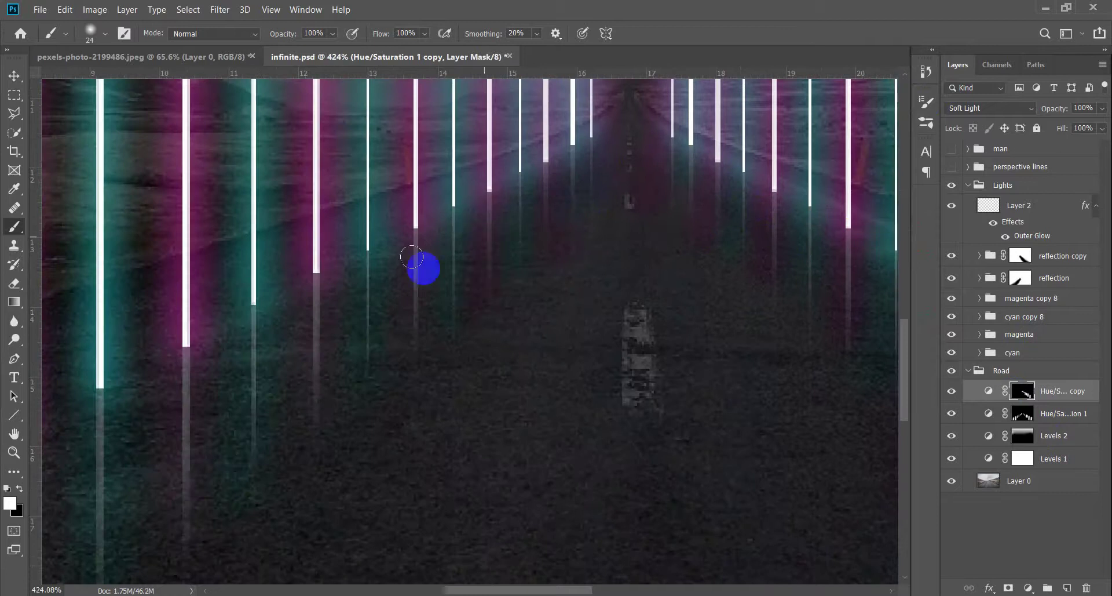
scroll(597, 263, "left", 3)
scroll(596, 263, "down", 3)
scroll(505, 398, "down", 5)
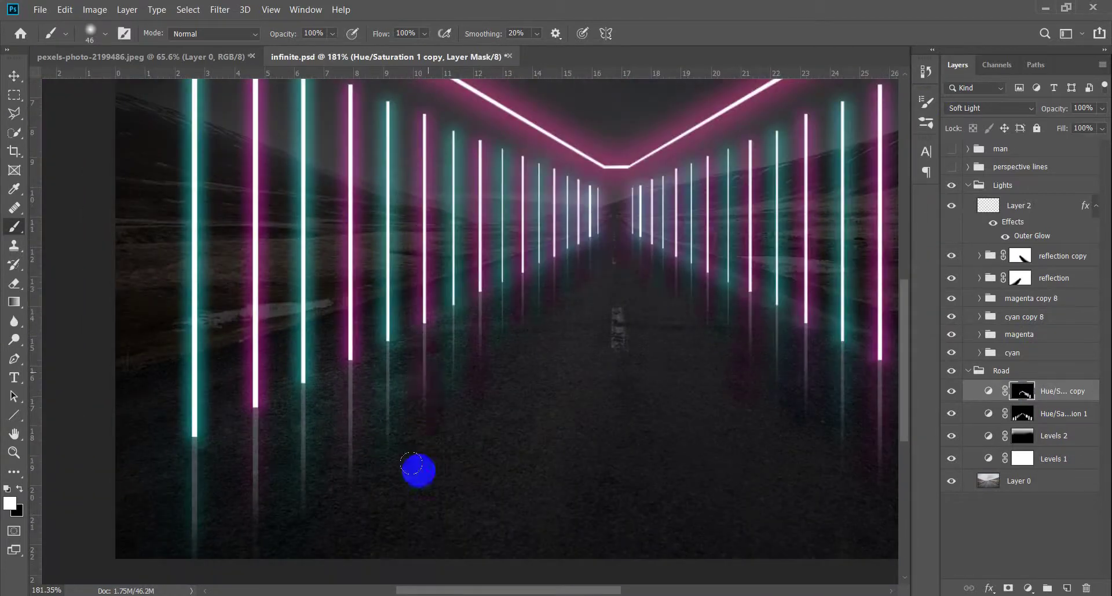
scroll(476, 454, "down", 3)
scroll(532, 435, "up", 1)
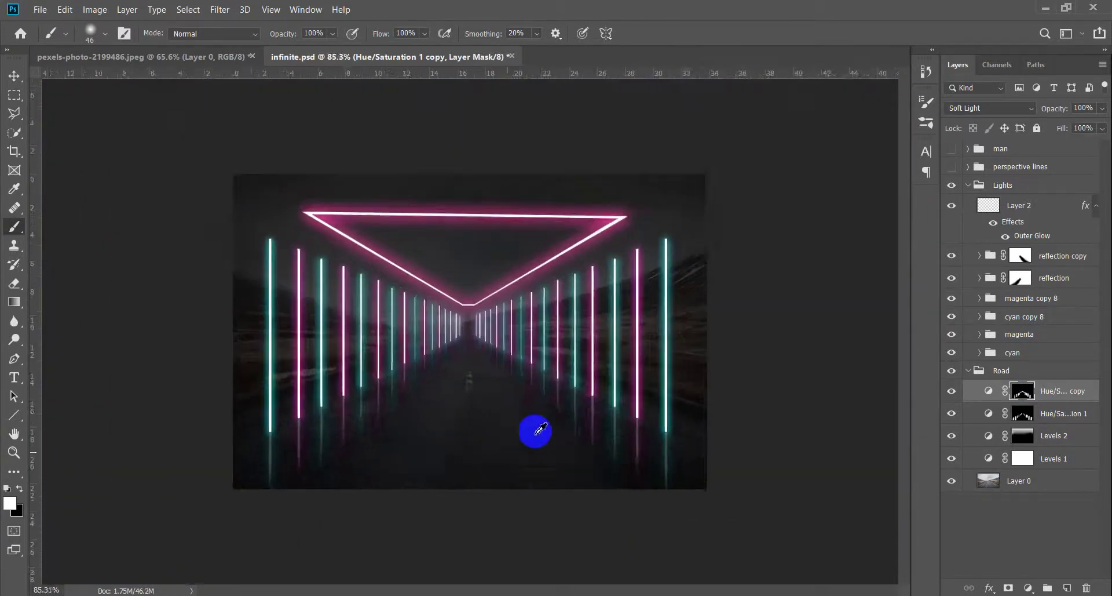
scroll(547, 460, "up", 2)
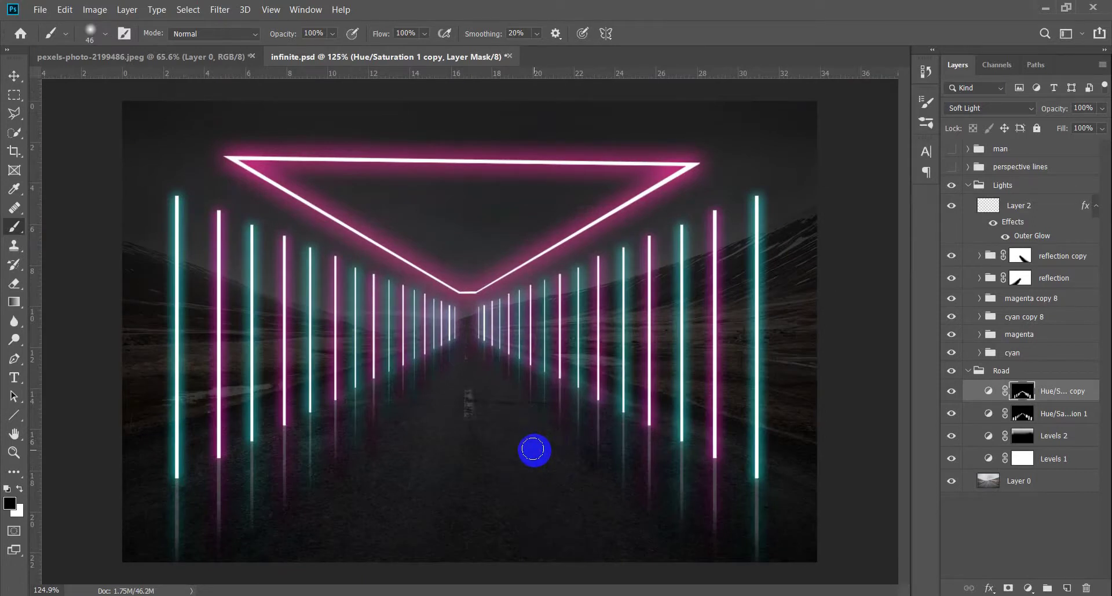
key("v")
scroll(522, 452, "down", 2)
scroll(514, 454, "up", 1)
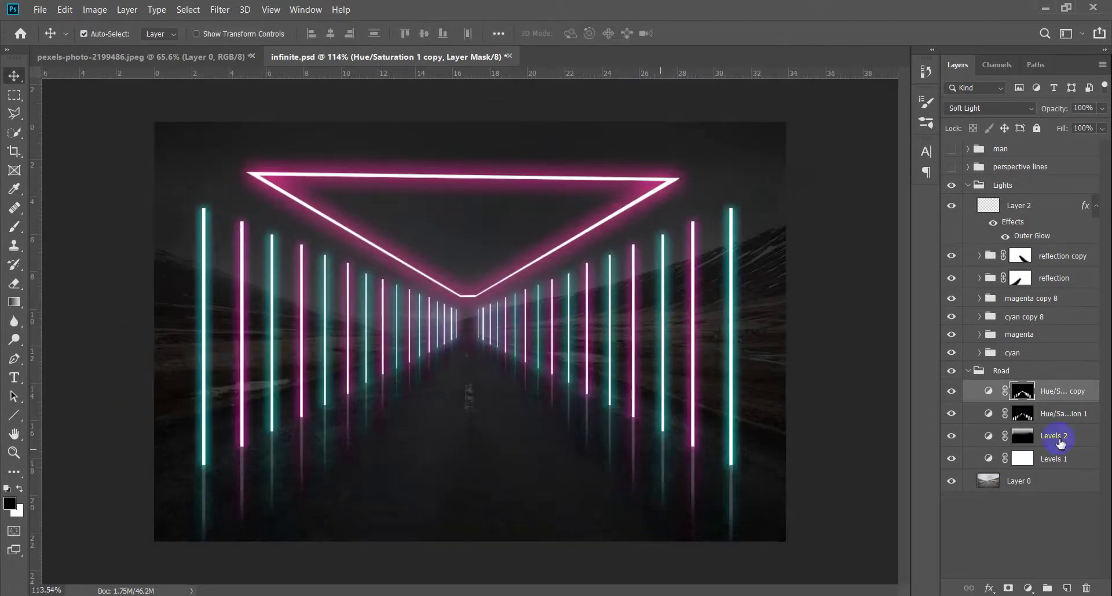
Duplicate Hue/Saturation 1 as a layer named 'cyan' at the top of Road and fill its mask.
left_click(1028, 589)
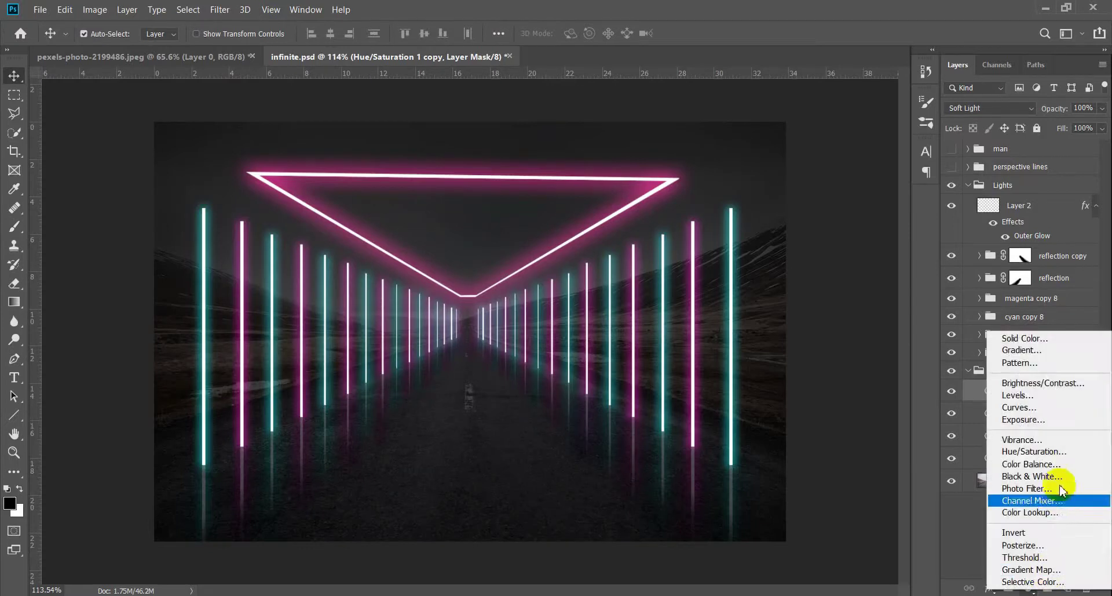
left_click(1067, 422)
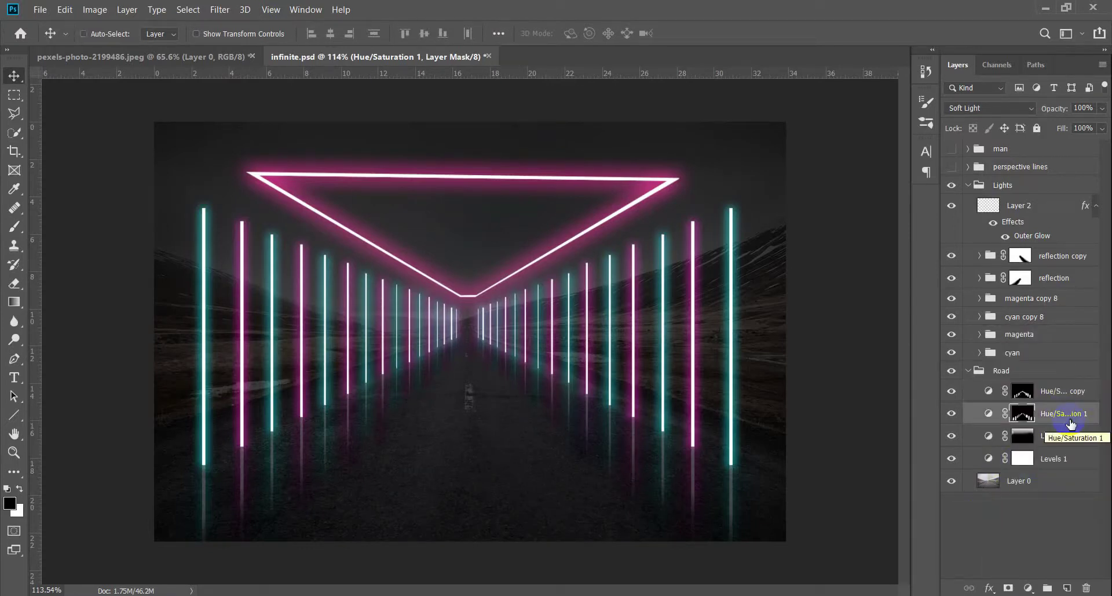
key("ctrl+j")
left_click_drag(1069, 420, 1068, 384)
double_click(1062, 390)
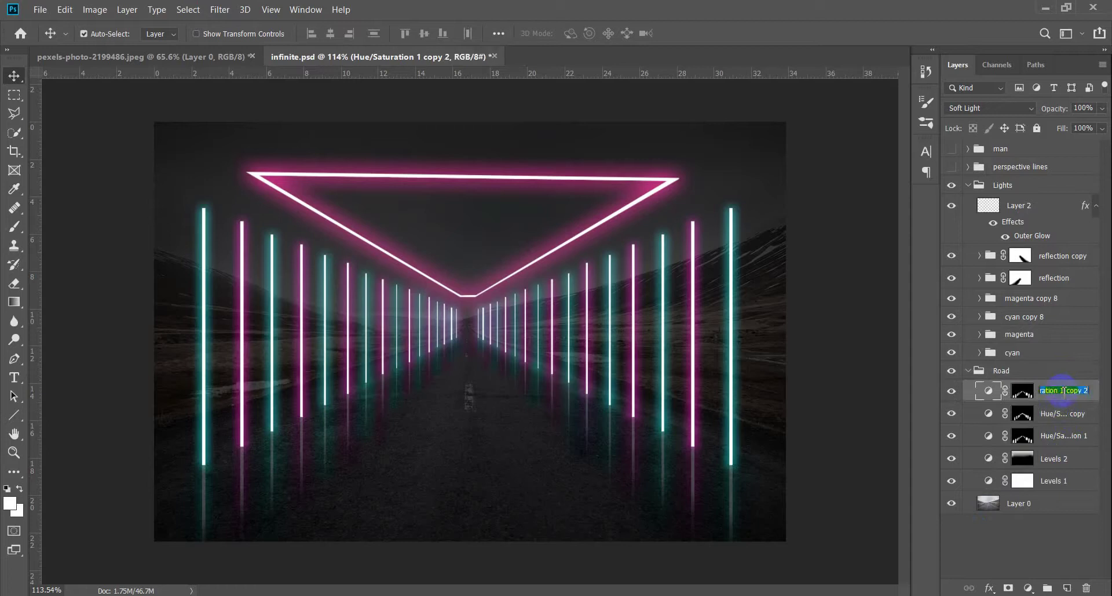
type("cyan")
left_click(1022, 390)
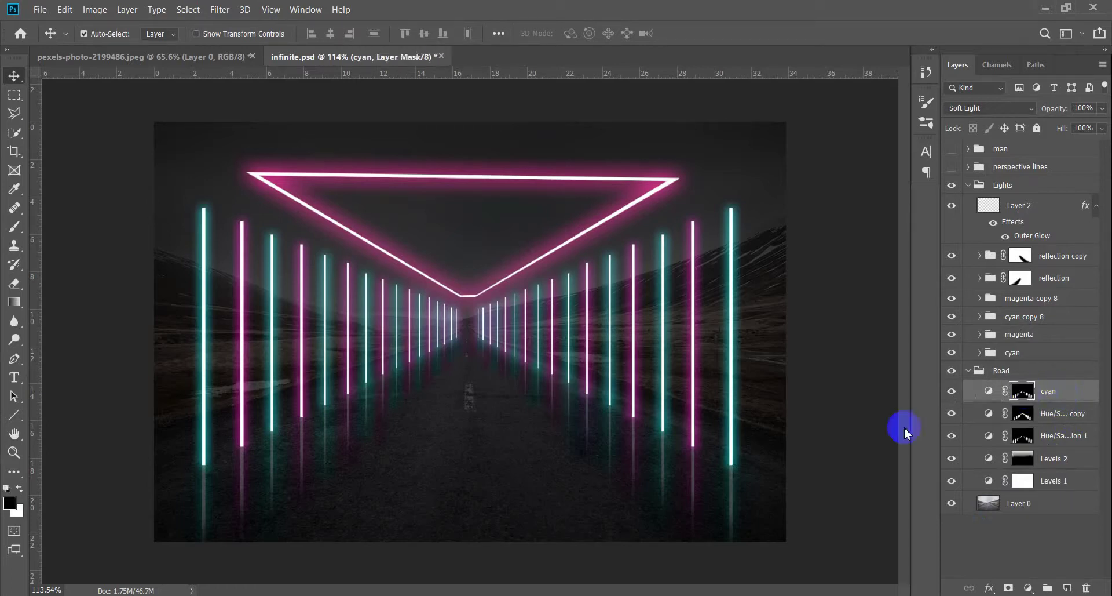
key("ctrl+BackSpace")
Paint white with a soft brush over the bottom and centre of the road in the cyan mask.
key("b")
left_click_drag(492, 473, 528, 478)
key("x")
left_click_drag(661, 437, 467, 426)
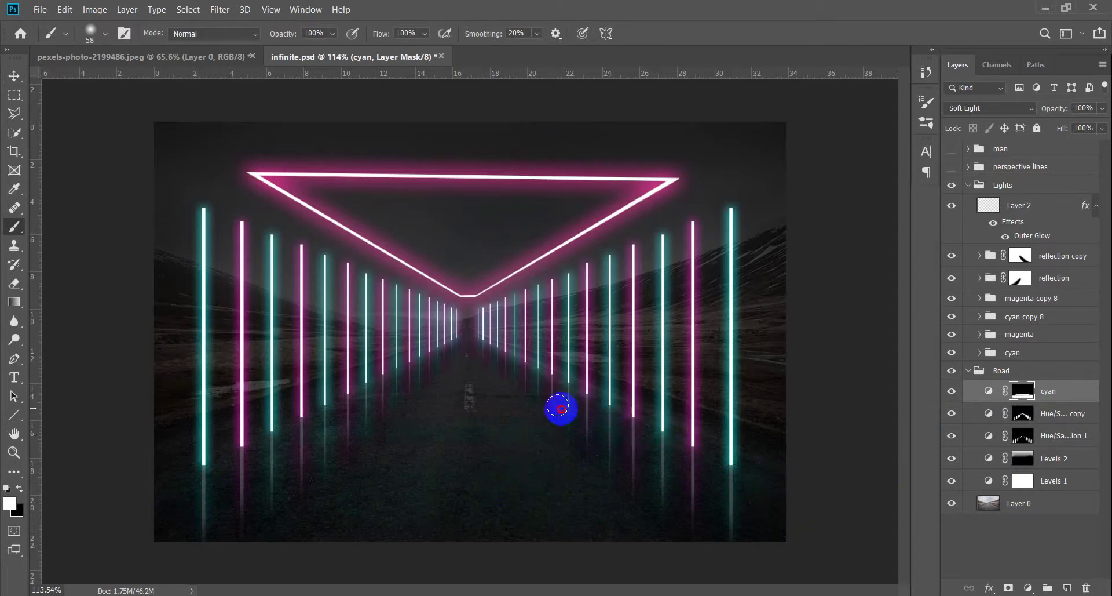
scroll(376, 387, "up", 3, "alt")
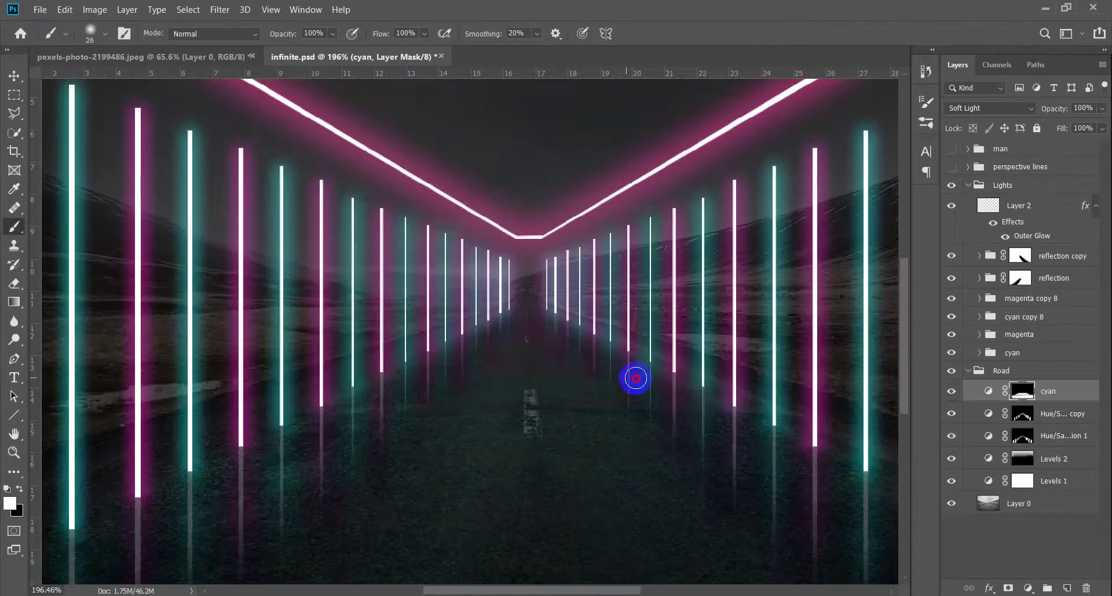
left_click_drag(446, 340, 566, 327)
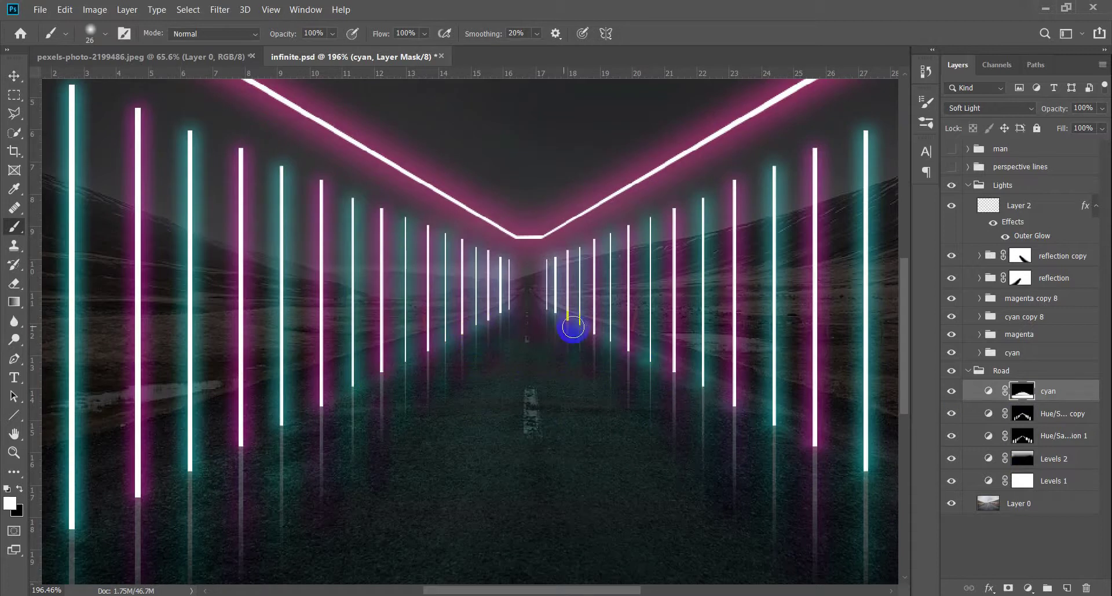
scroll(544, 317, "down", 2, "alt")
scroll(460, 347, "down", 4, "alt")
scroll(452, 412, "up", 2, "alt")
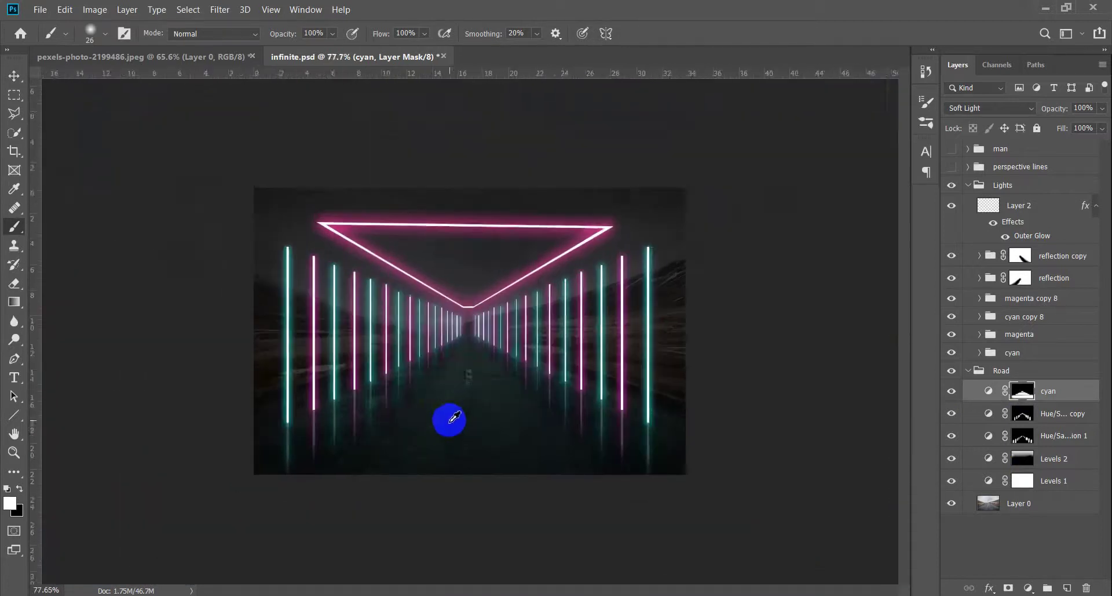
scroll(432, 417, "up", 2, "alt")
Paint a wide stroke across the road with a ~57 px brush, then toggle the Hue/Saturation copy's visibility.
right_click(756, 434, "alt")
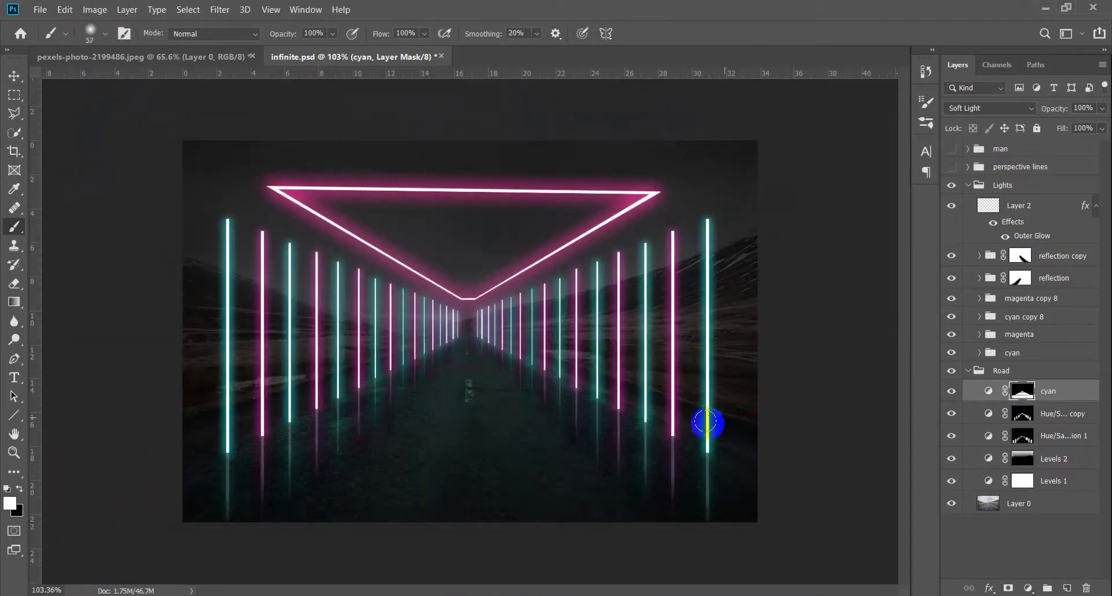
left_click(736, 392)
left_click_drag(737, 392, 200, 336)
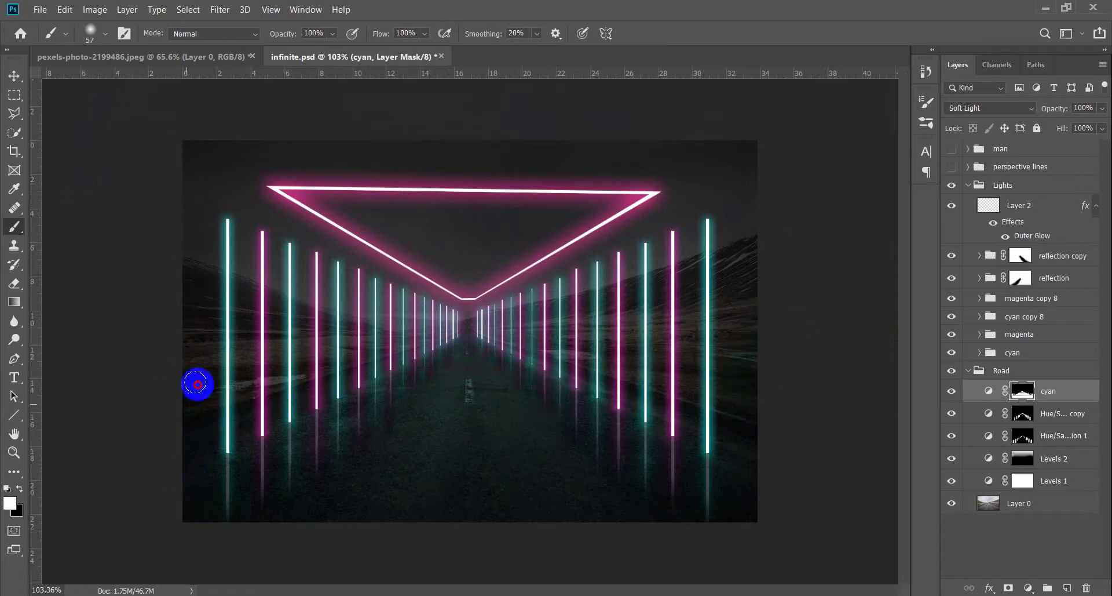
scroll(390, 377, "down", 3)
key("v")
left_click(985, 413)
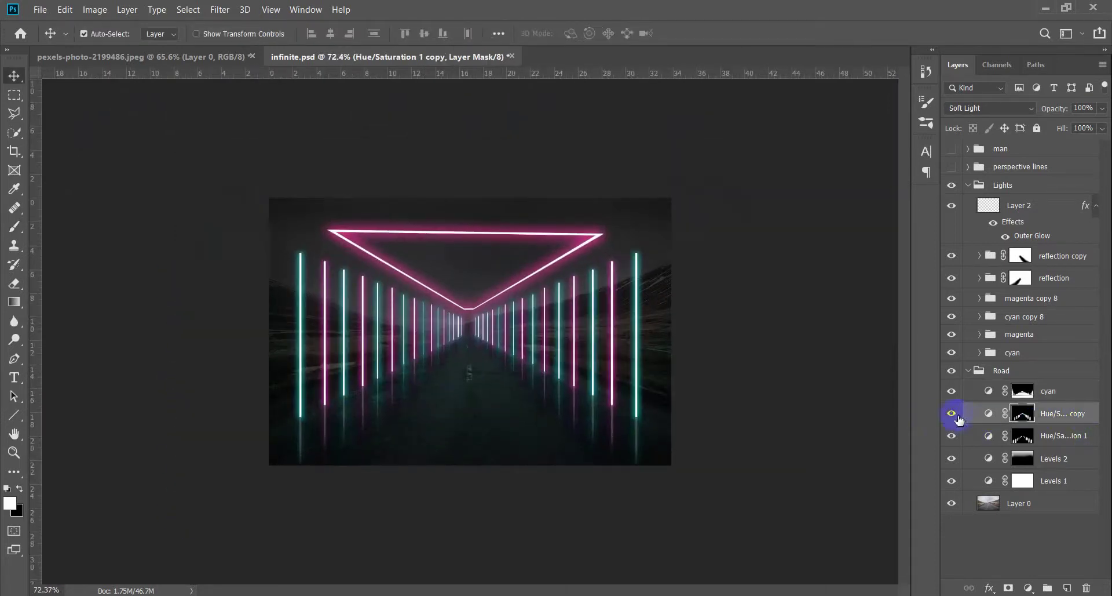
Duplicate the Hue/Saturation 1 copy layer, rename it 'magenta', and invert its mask.
key("ctrl+j")
double_click(1058, 413)
type("nta")
key("Return")
left_click(1023, 413)
key("ctrl+i")
Brush white onto the magenta mask over the lower road.
scroll(442, 364, "up", 1)
key("b")
scroll(442, 363, "up", 1)
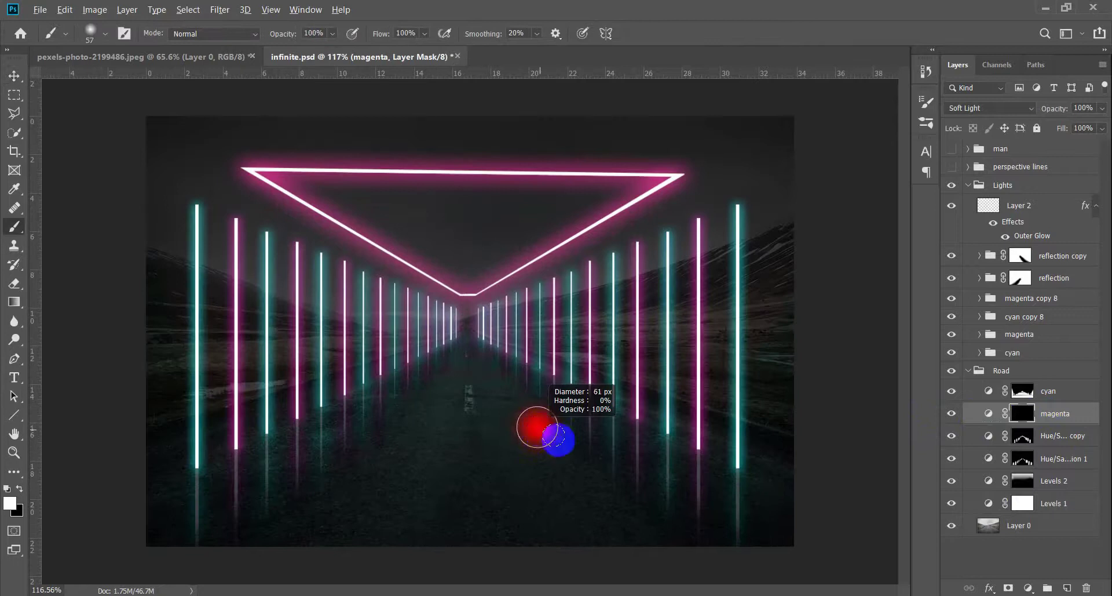
mouse_move(278, 452)
left_mouse_down()
mouse_move(621, 482)
mouse_move(613, 452)
mouse_move(365, 422)
mouse_move(544, 385)
mouse_move(419, 372)
left_mouse_up()
key("v")
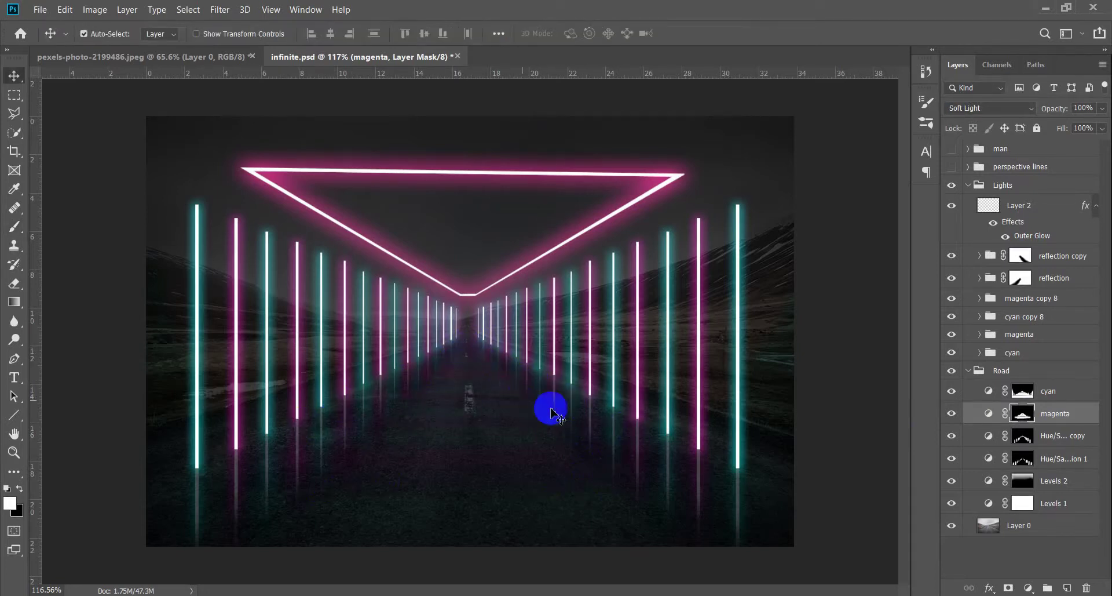
scroll(497, 405, "up", 3)
Set the magenta layer's Hue to 311 and check the Hue/Saturation 1 copy settings.
double_click(988, 413)
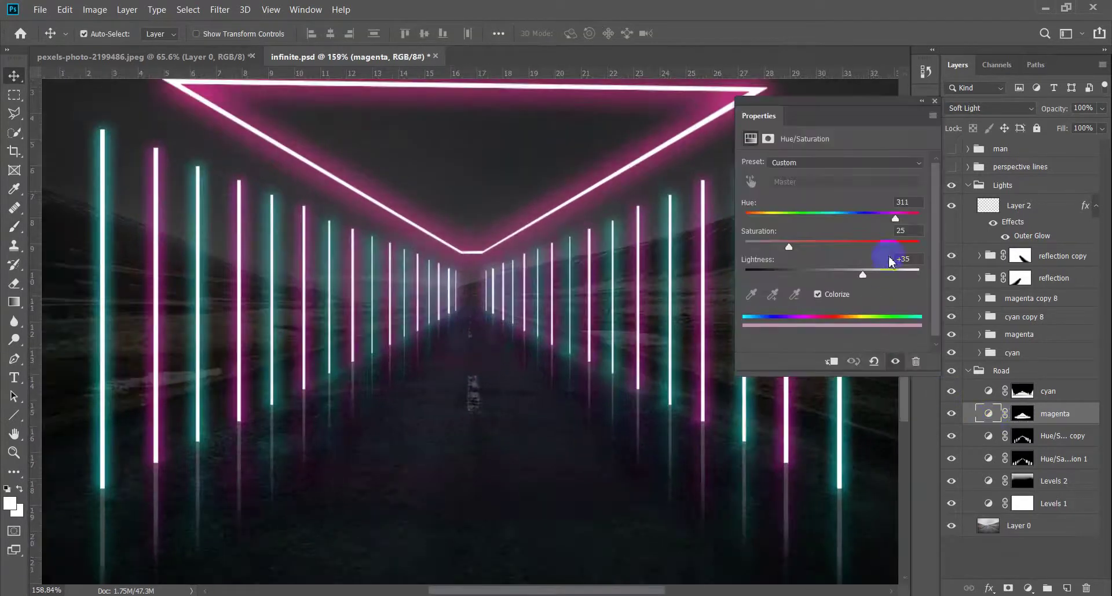
left_click_drag(891, 219, 896, 221)
left_click(935, 101)
left_click(997, 435)
double_click(989, 435)
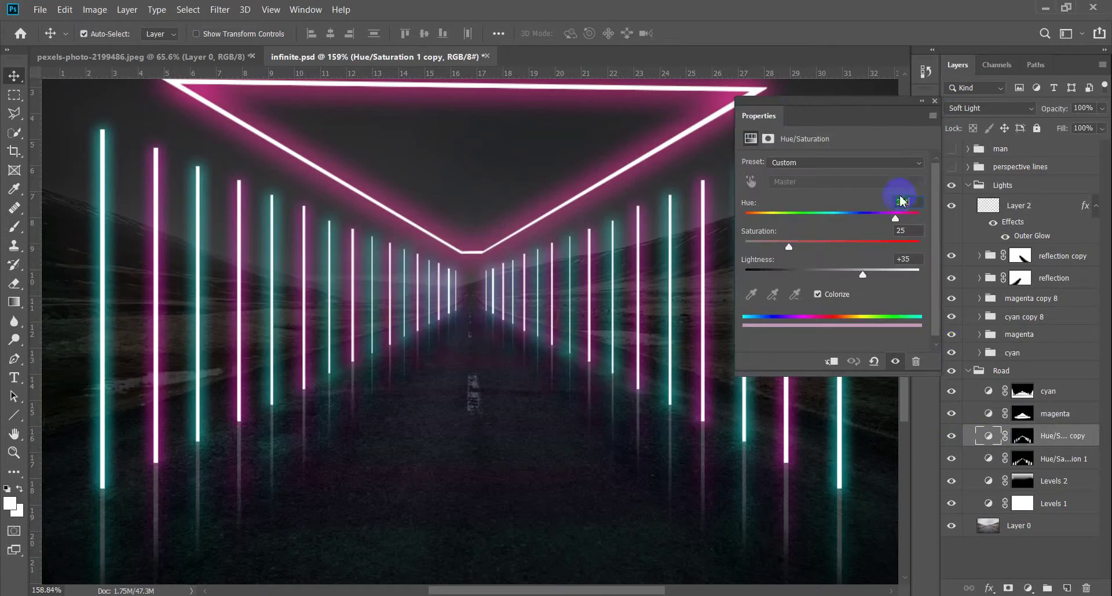
left_click(935, 101)
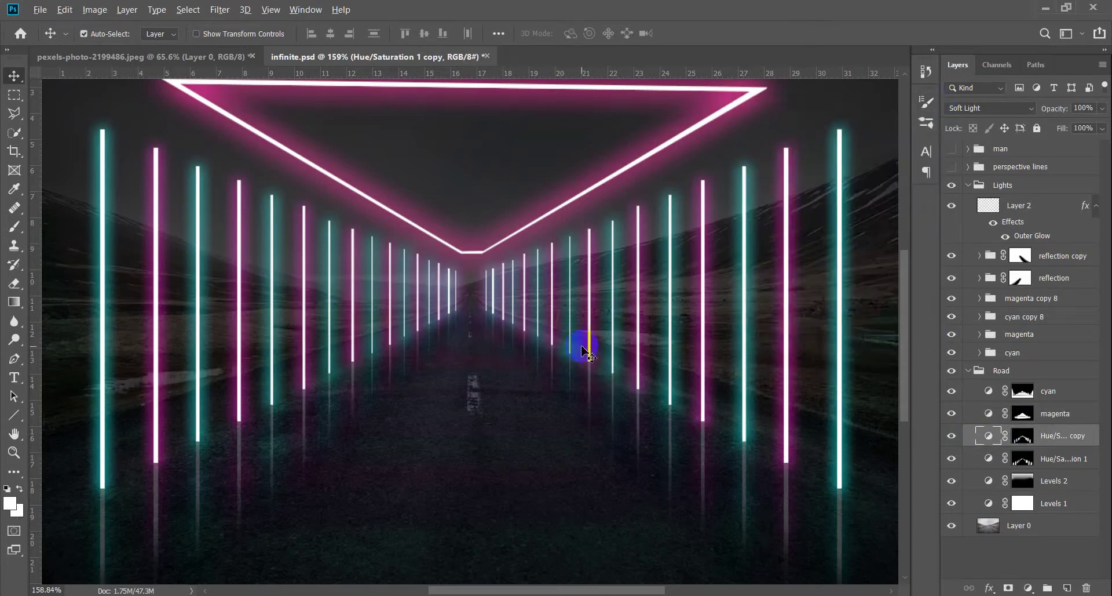
Lower the magenta layer's opacity slightly.
scroll(583, 343, "down", 2)
left_click(985, 417)
scroll(795, 402, "down", 3)
left_click_drag(1052, 111, 1047, 111)
left_click(1081, 436)
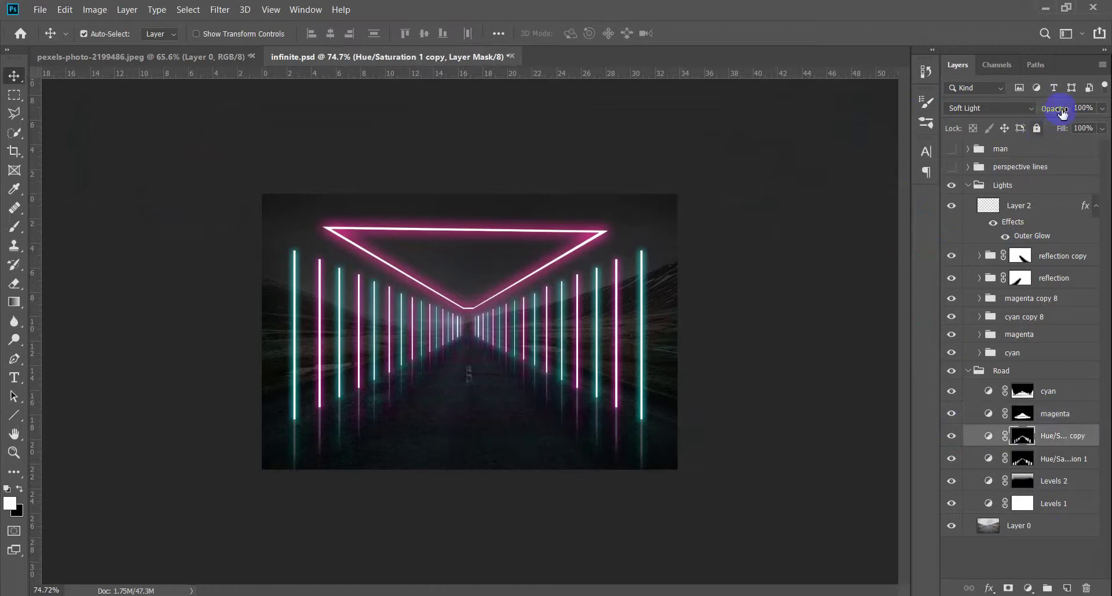
Review the cyan, Hue/Saturation 1 copy and Hue/Saturation 1 road layers.
left_click(1083, 394)
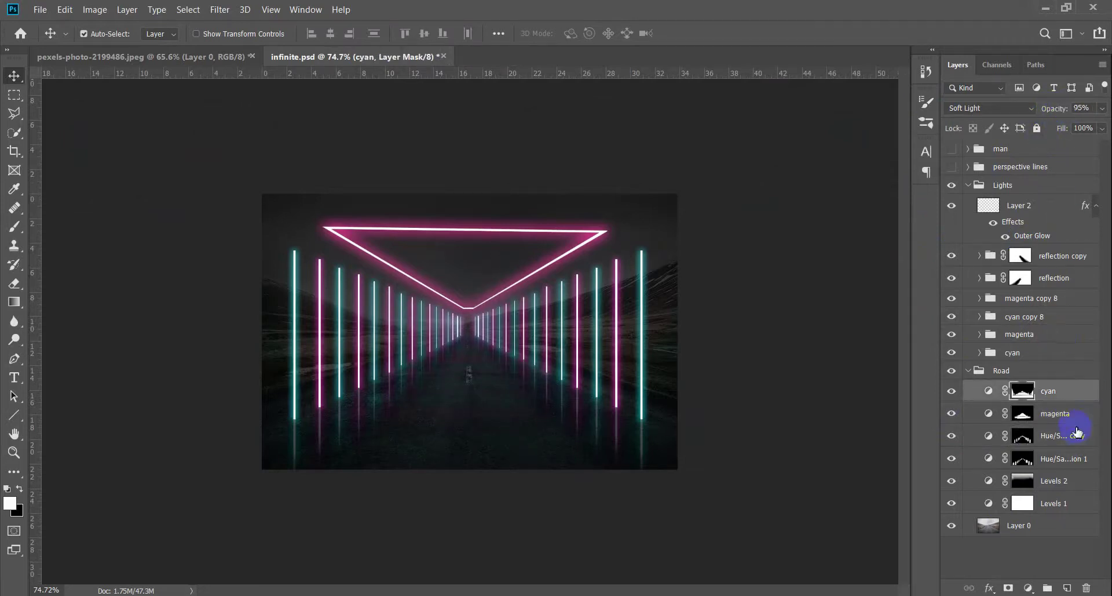
left_click(973, 444)
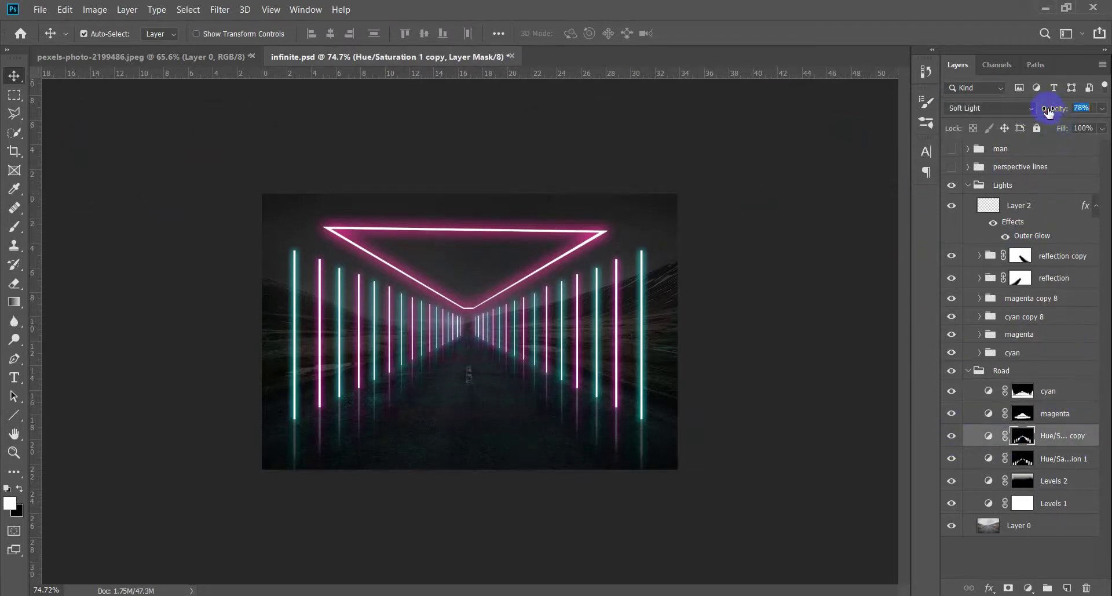
left_click(1060, 457)
scroll(454, 442, "up", 1)
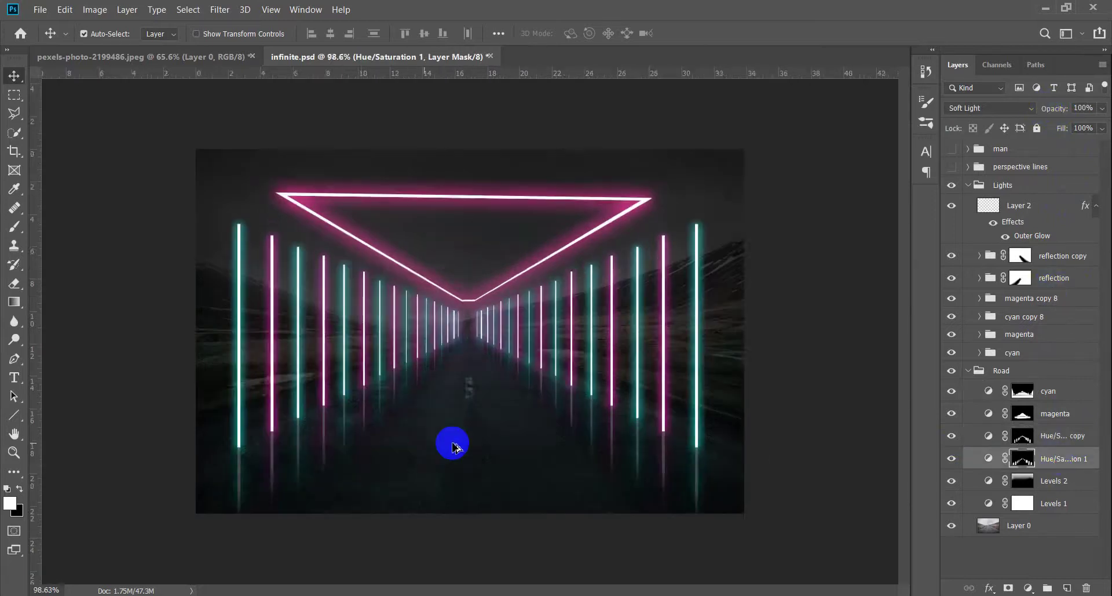
scroll(446, 439, "up", 1)
scroll(447, 439, "down", 1)
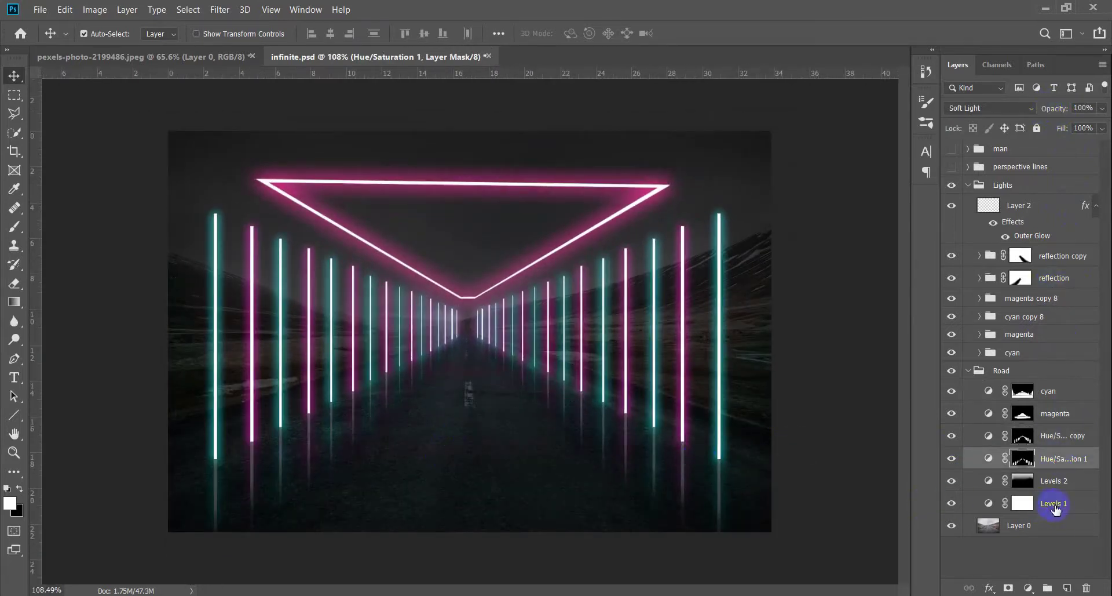
In the Lights group, raise the reflection group's opacity to 34%.
left_click(1041, 190)
left_click(1065, 282)
left_click(1067, 260)
left_click(1069, 280)
left_click_drag(1063, 112, 1064, 112)
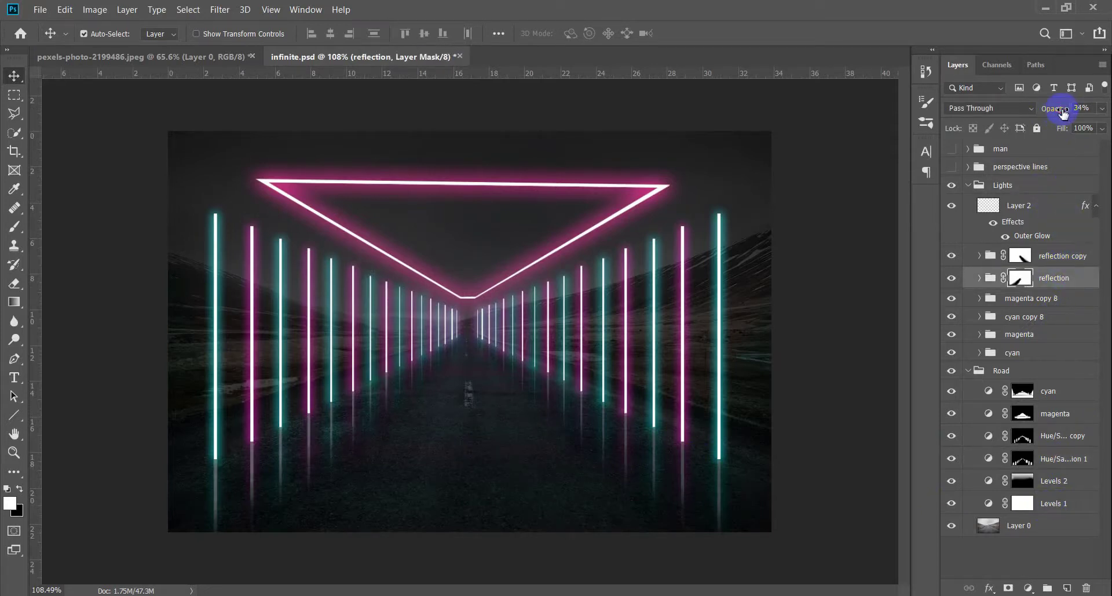
Set the reflection copy group's opacity to 43%.
left_click(1075, 259)
left_click(1072, 278)
left_click(1072, 257)
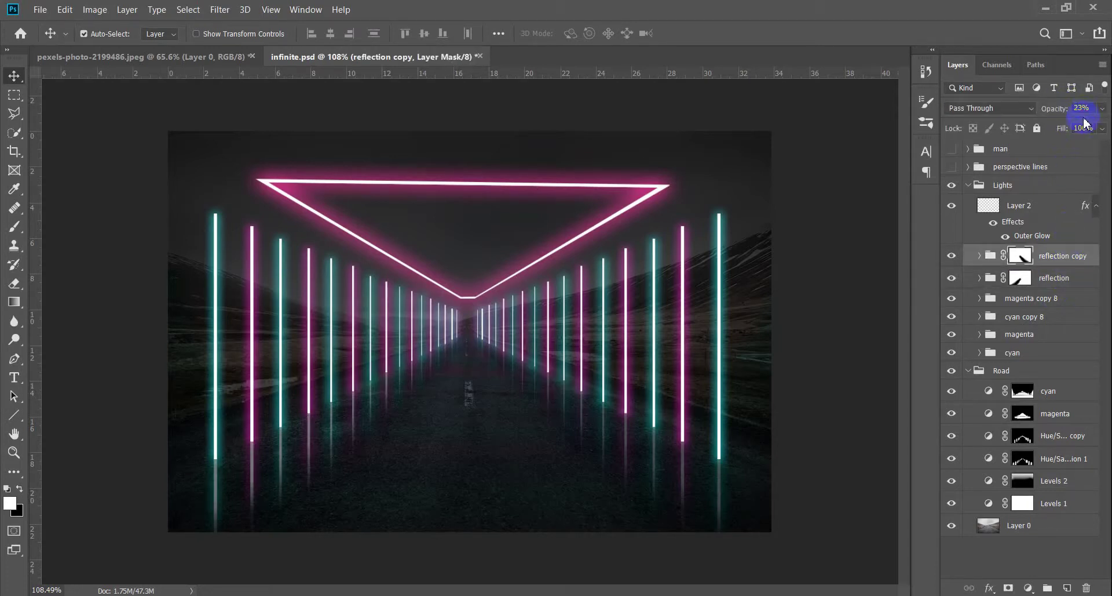
type("43")
left_click_drag(556, 307, 487, 394)
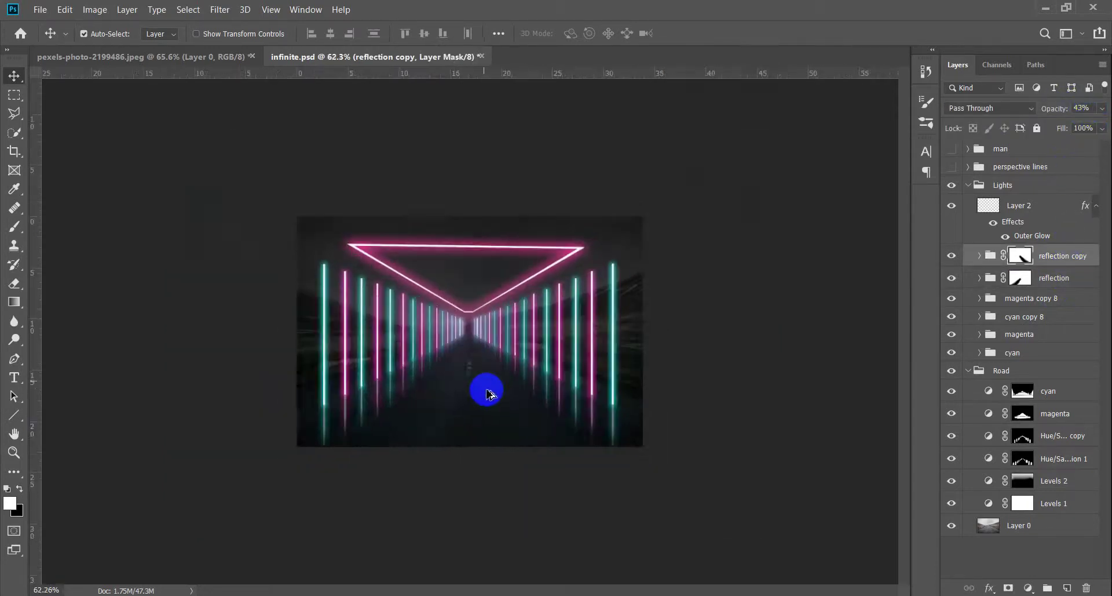
left_click(965, 202)
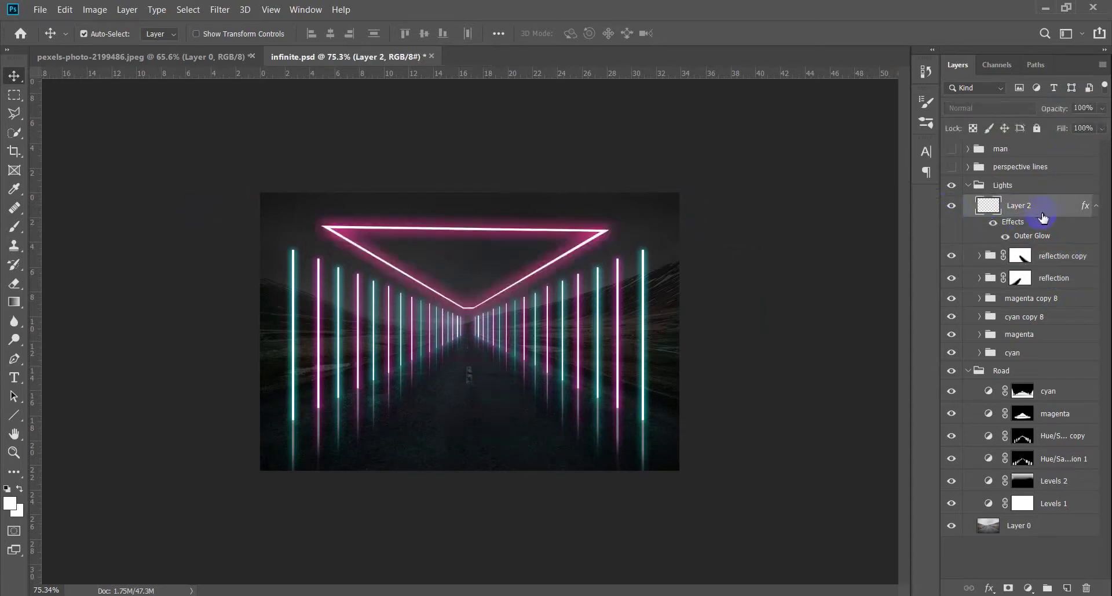
Duplicate the glowing triangle and flip it, narrowed, onto the road as a reflection.
key("ctrl+j")
key("ctrl+t")
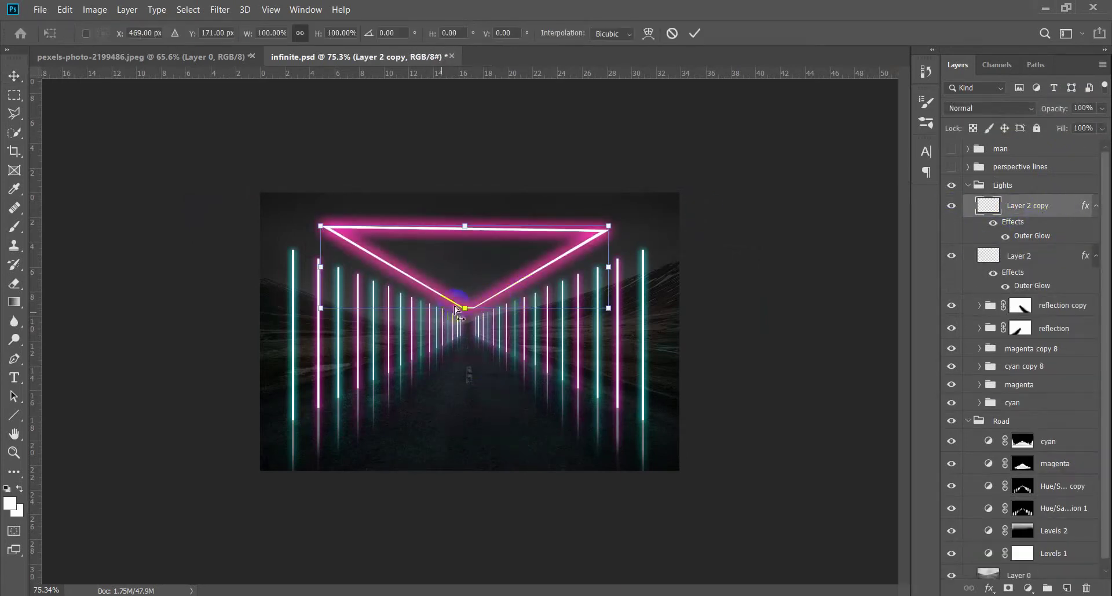
right_click(497, 277)
left_click(536, 463)
key("ctrl+z")
right_click(495, 277)
left_click(496, 277)
left_click_drag(494, 268, 494, 306)
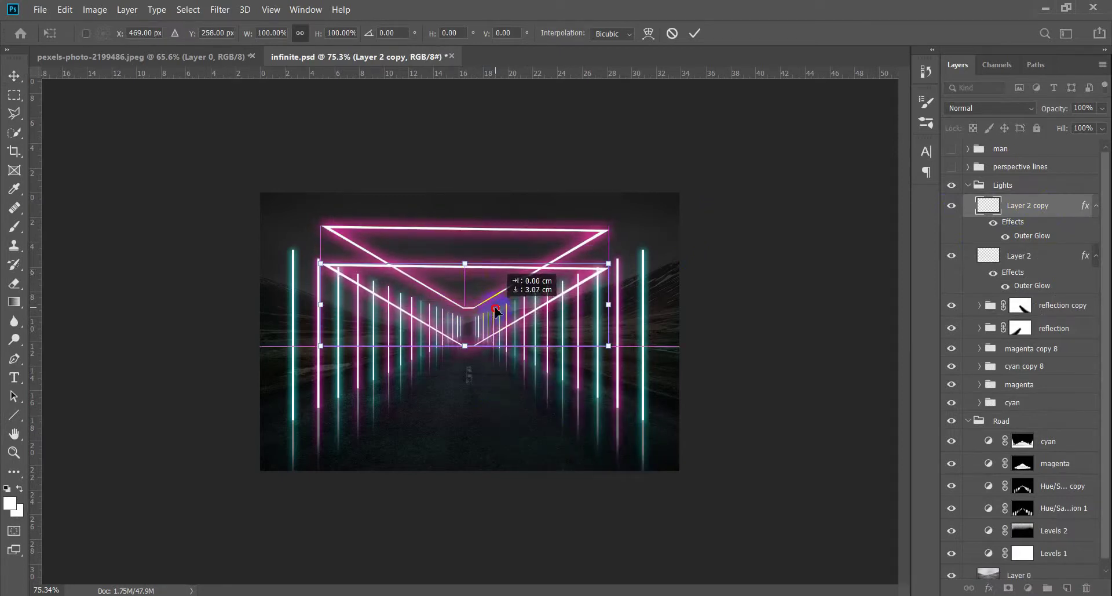
left_click_drag(468, 266, 474, 437)
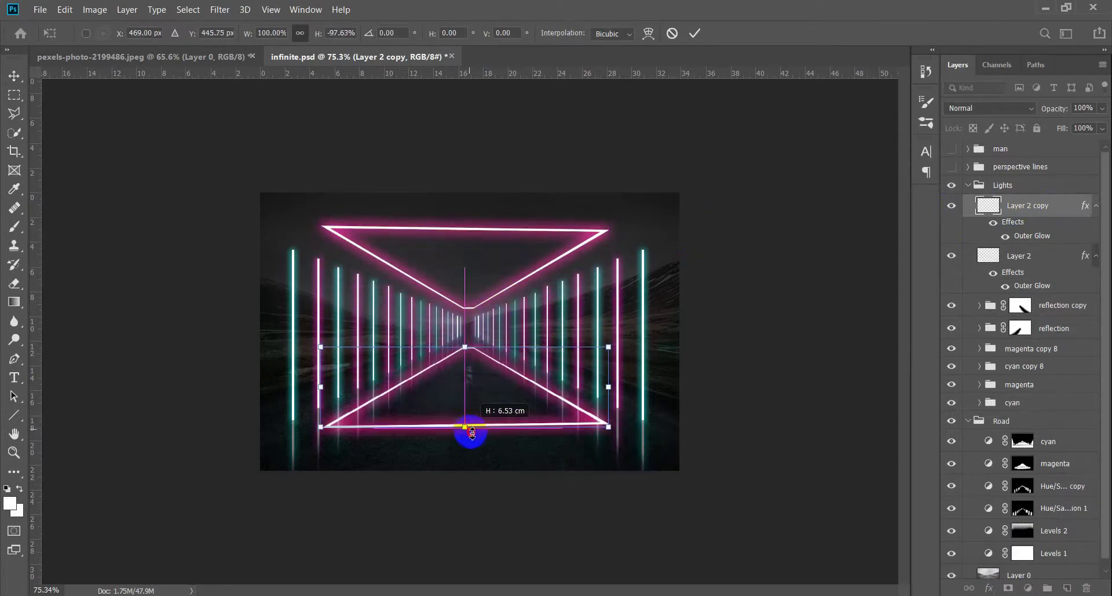
left_click_drag(609, 391, 584, 394)
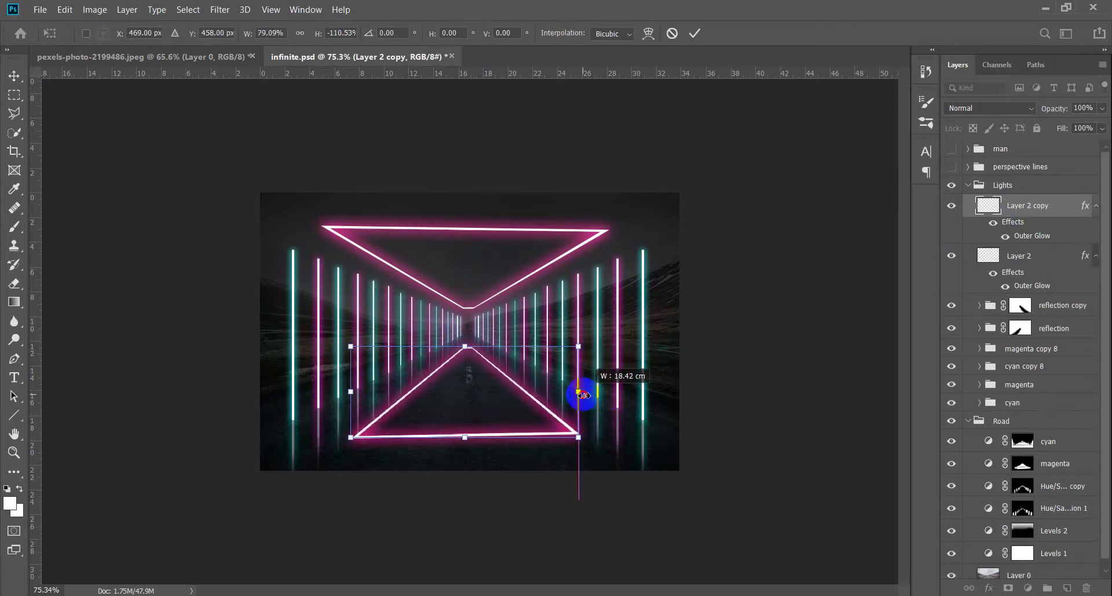
key("Return")
Fade the mirrored triangle's opacity.
scroll(459, 477, "up", 1)
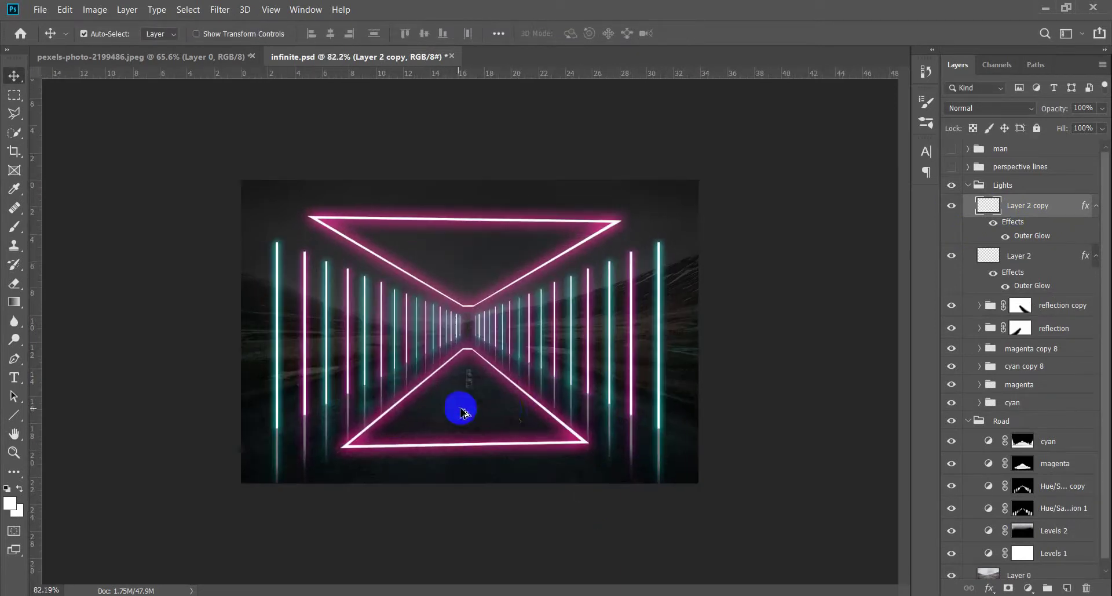
left_click_drag(1061, 114, 1060, 114)
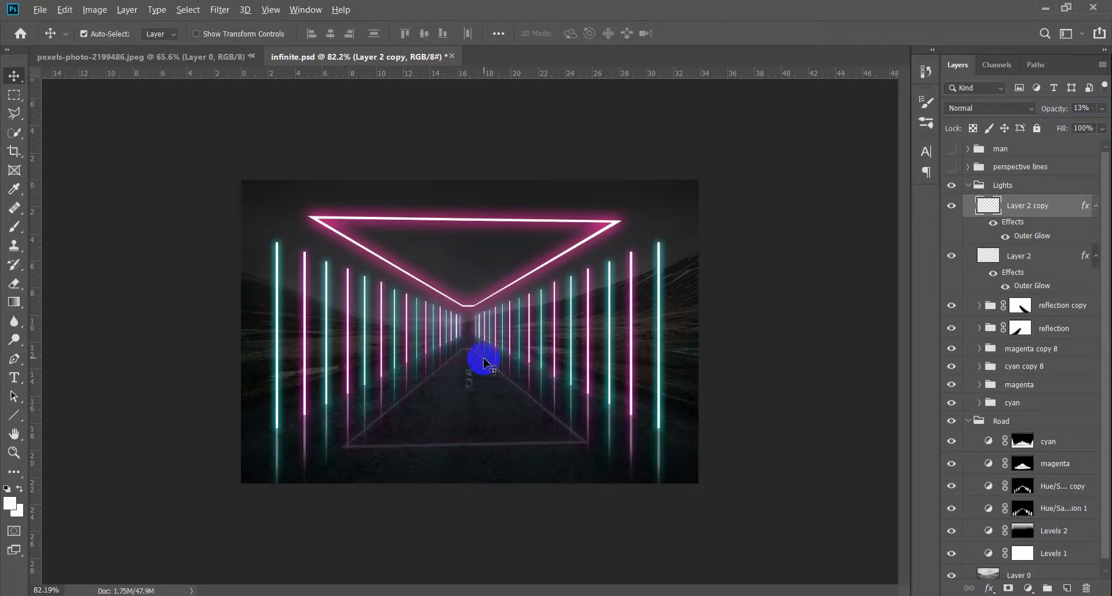
scroll(469, 376, "up", 2)
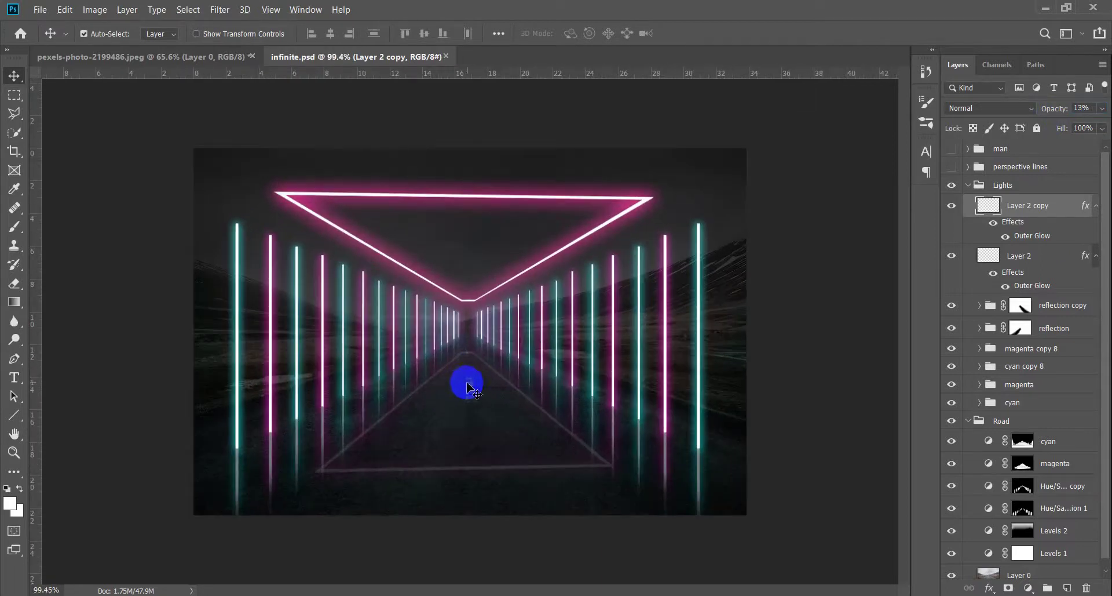
scroll(484, 397, "up", 3)
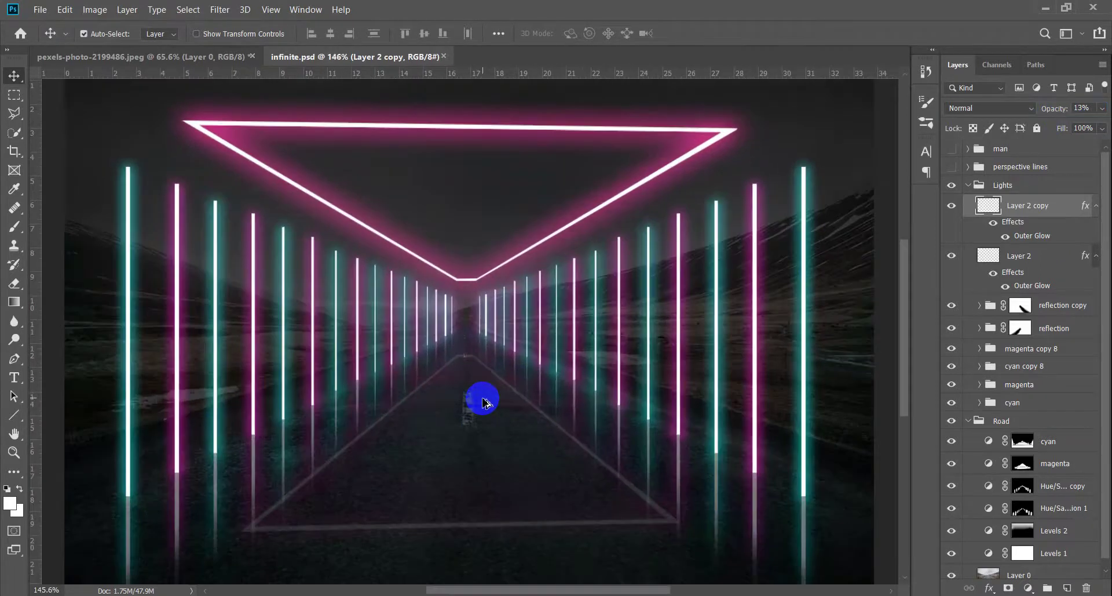
scroll(483, 400, "down", 1)
scroll(483, 400, "down", 1)
scroll(483, 400, "down", 2)
Expand the Road group and add a new empty Layer 3 inside it.
left_click(966, 422)
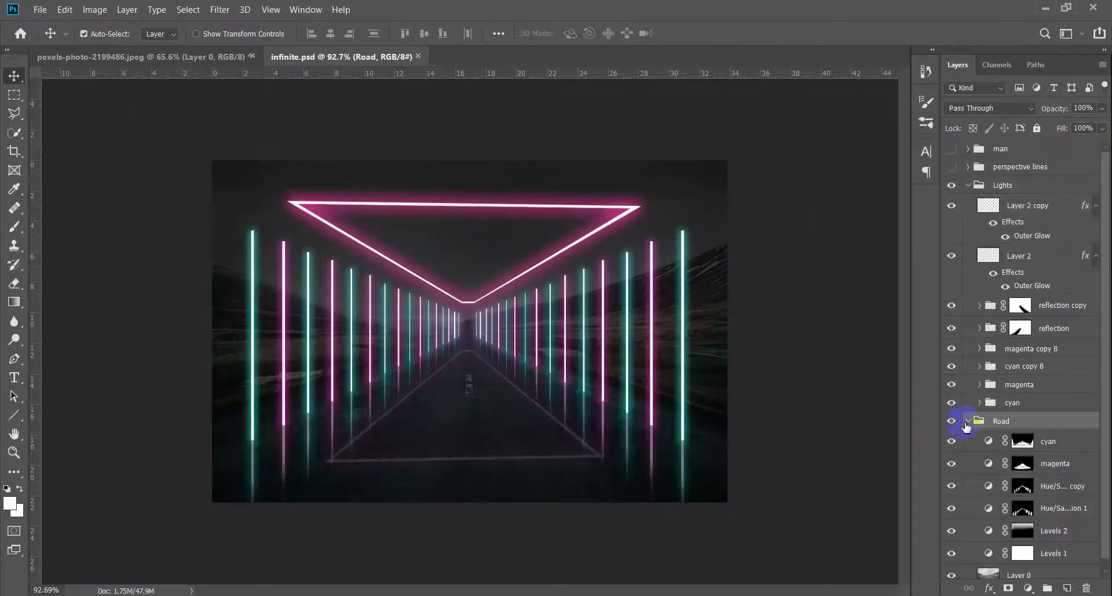
scroll(516, 405, "down", 2)
scroll(479, 402, "up", 2)
scroll(483, 409, "up", 1)
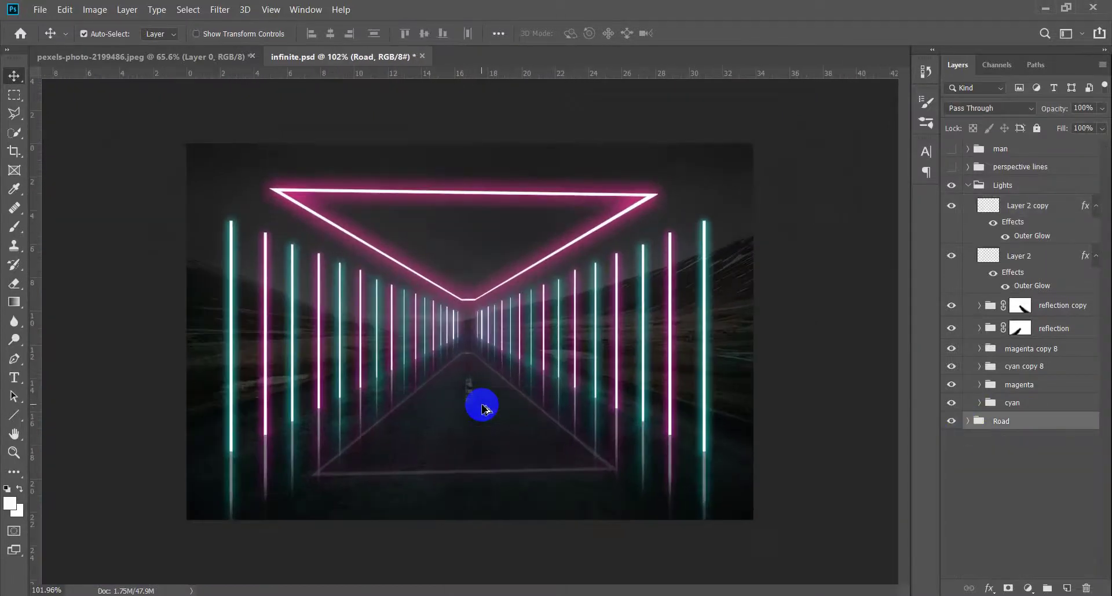
scroll(483, 409, "up", 1)
left_click(968, 420)
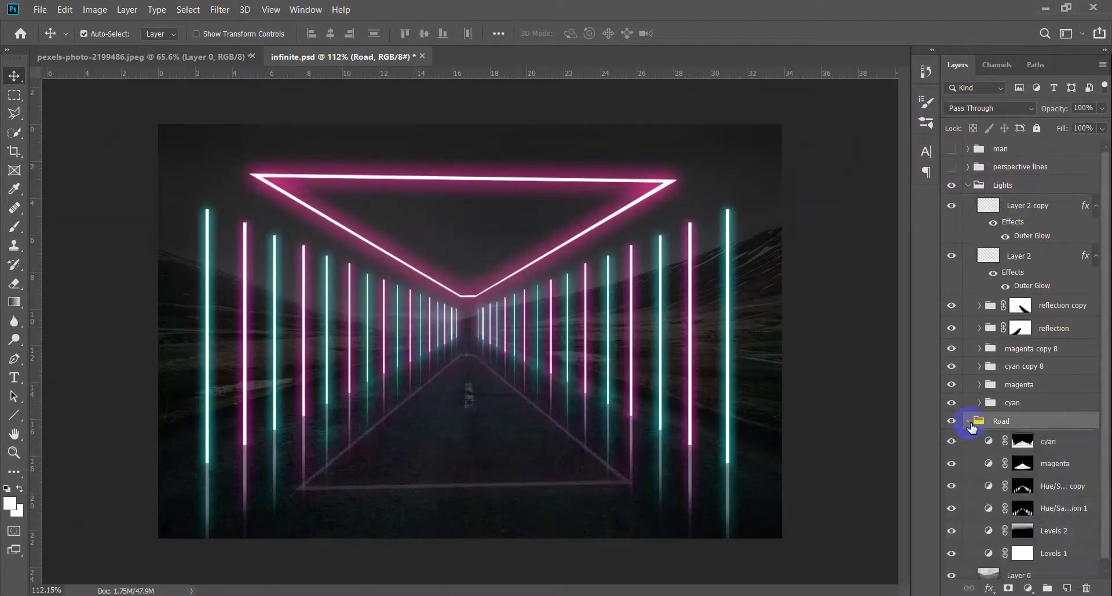
left_click(1049, 440)
left_click(1067, 587)
Draw a black-to-transparent linear gradient up from the road's bottom, opacity 18%.
key("g")
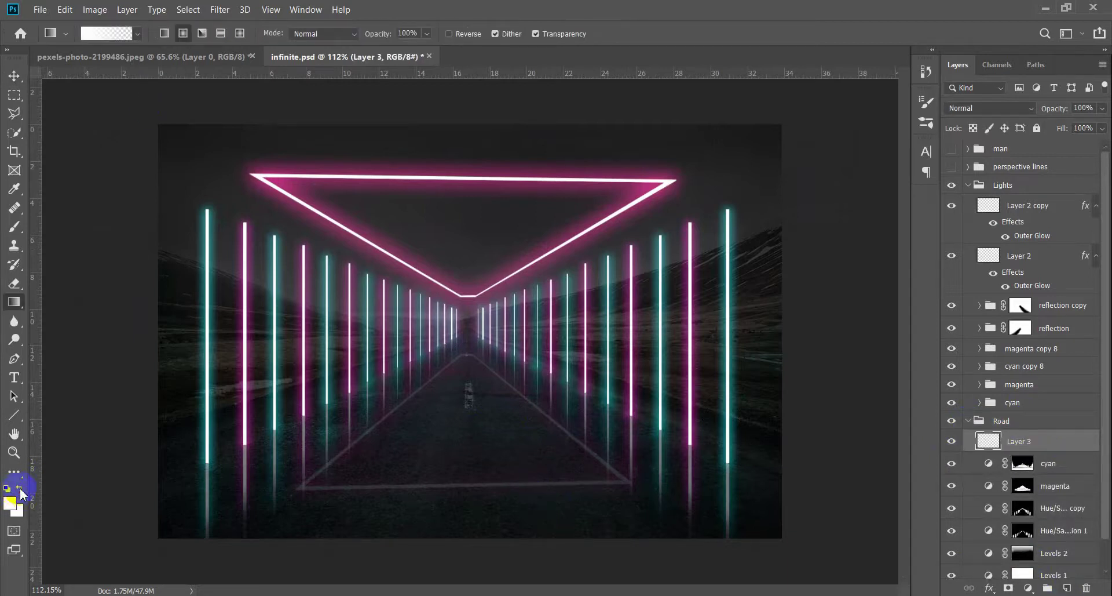
left_click(164, 33)
left_click(7, 488)
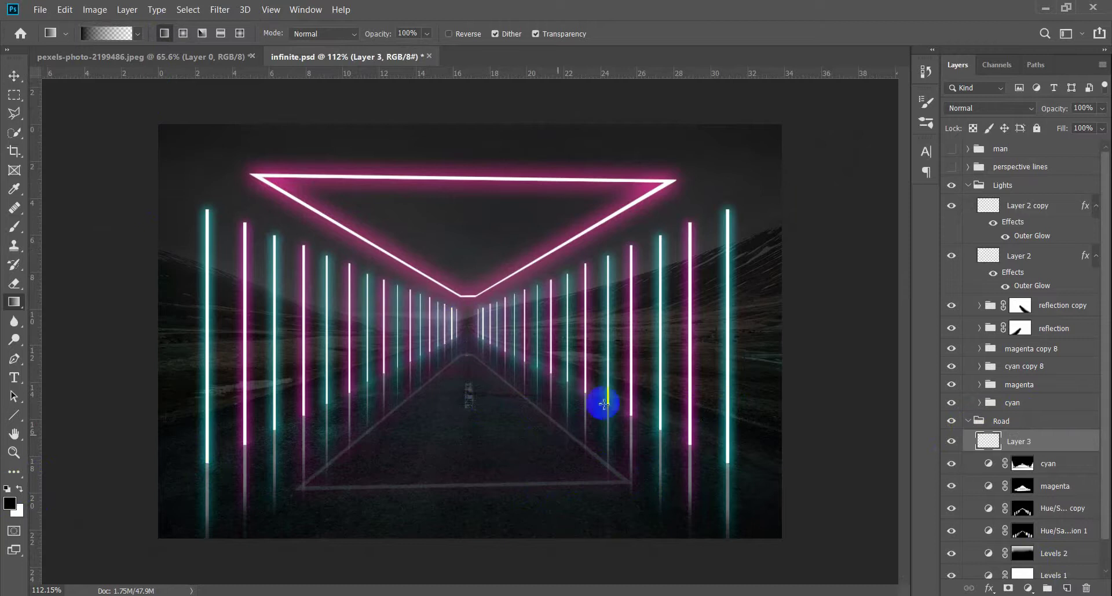
left_click_drag(469, 513, 468, 391)
left_click_drag(1070, 110, 1038, 129)
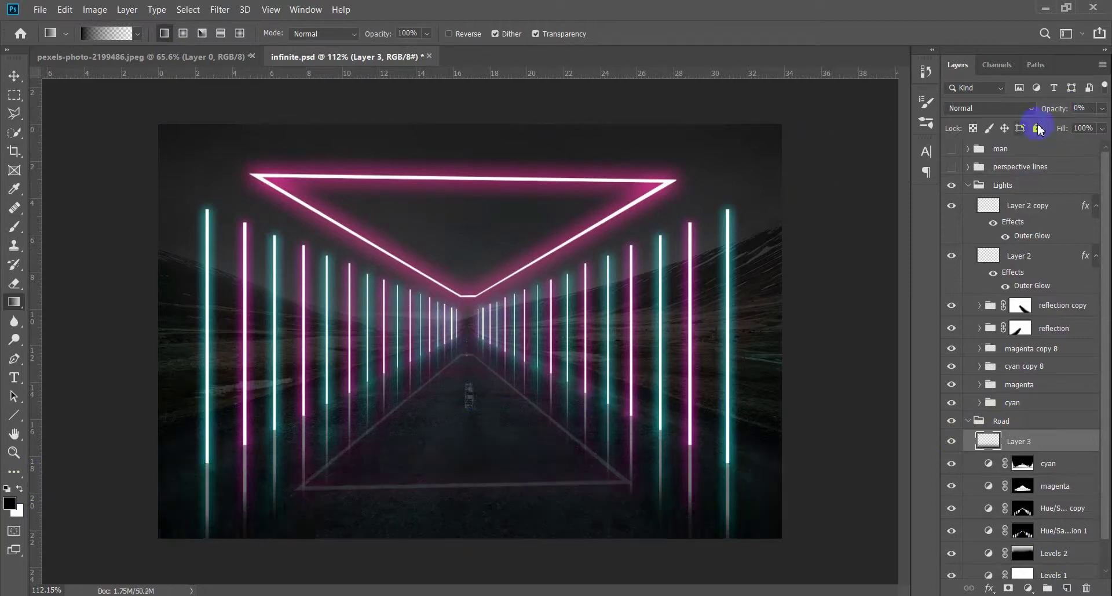
Collapse the Road and Lights groups and make the man group visible.
key("v")
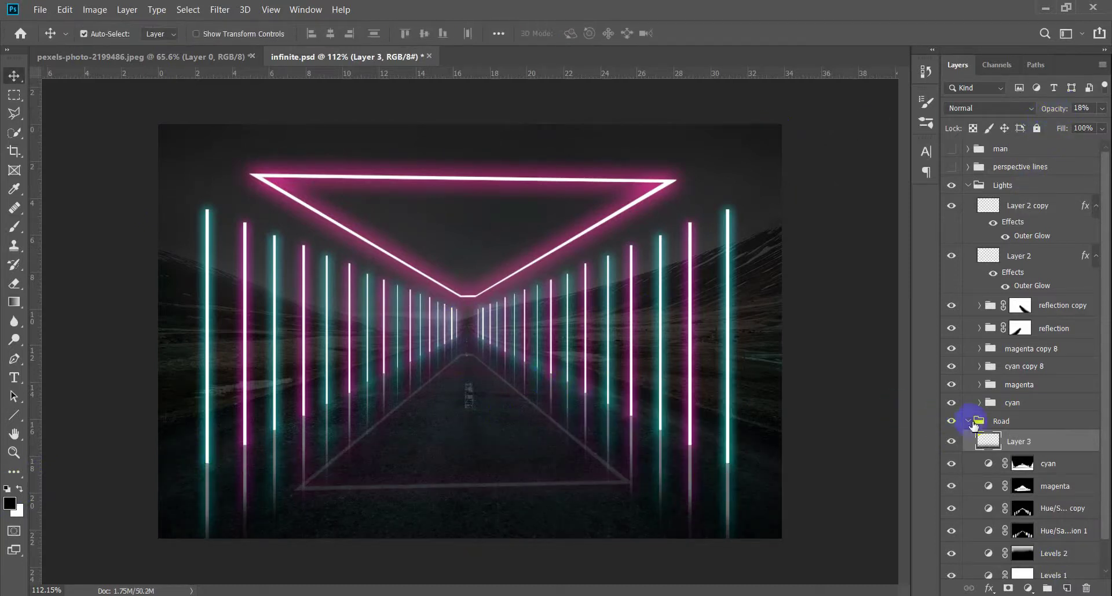
left_click(967, 420)
left_click(981, 191)
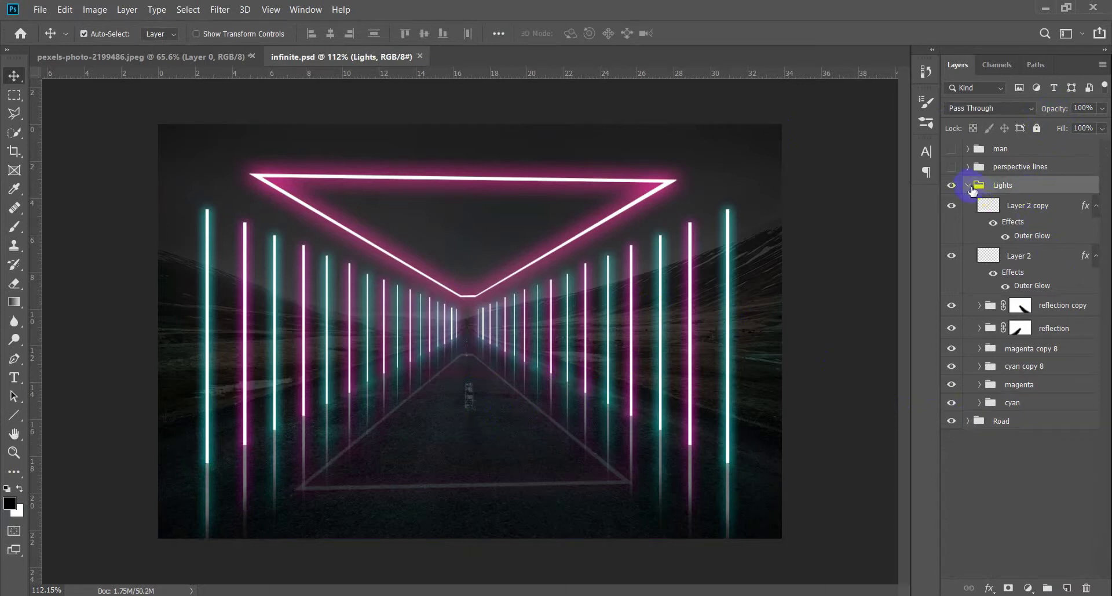
left_click(968, 185)
left_click(952, 150)
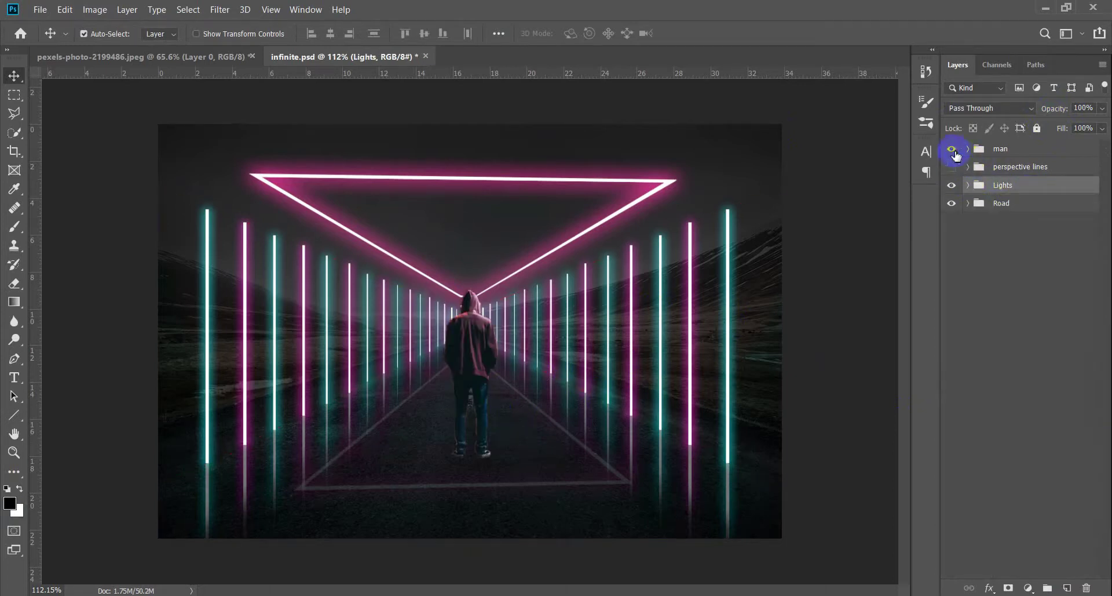
Move the man slightly lower and scale him down to about 84%.
scroll(502, 361, "down", 2)
scroll(467, 396, "up", 2)
left_click_drag(475, 363, 477, 379)
key("ctrl+t")
left_click_drag(491, 311, 486, 328)
left_click_drag(473, 368, 476, 367)
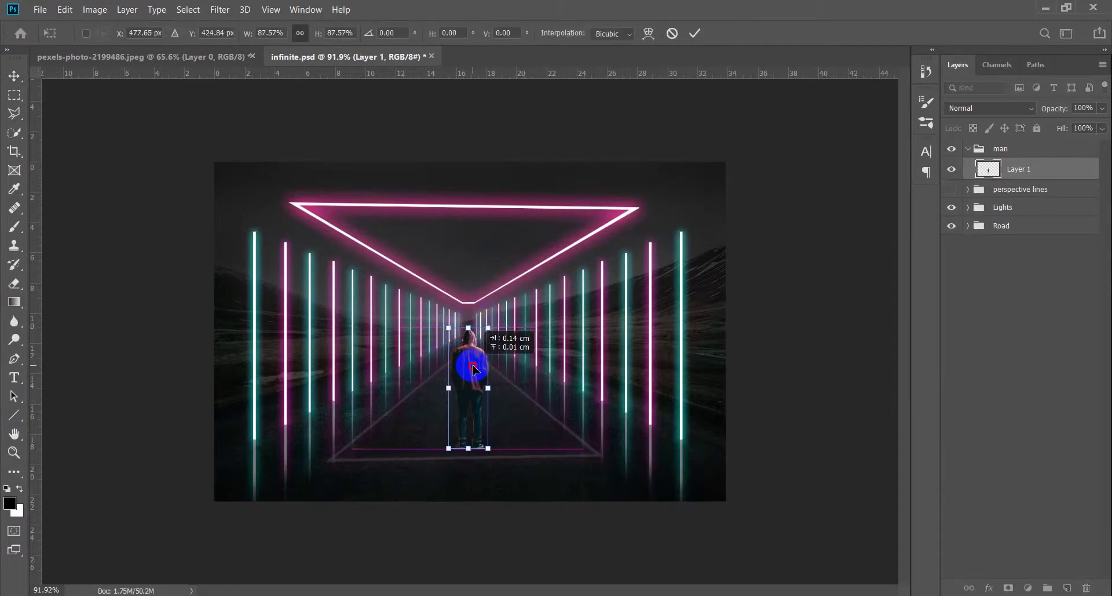
left_click_drag(489, 328, 489, 333)
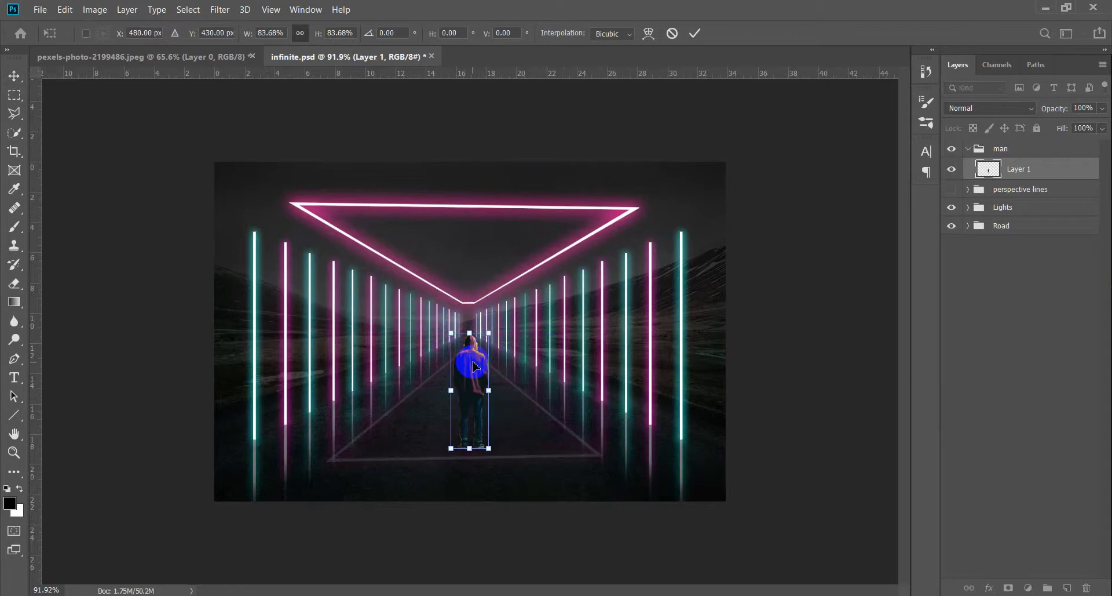
key("Return")
Zoom in closely on the man.
scroll(484, 437, "up", 5)
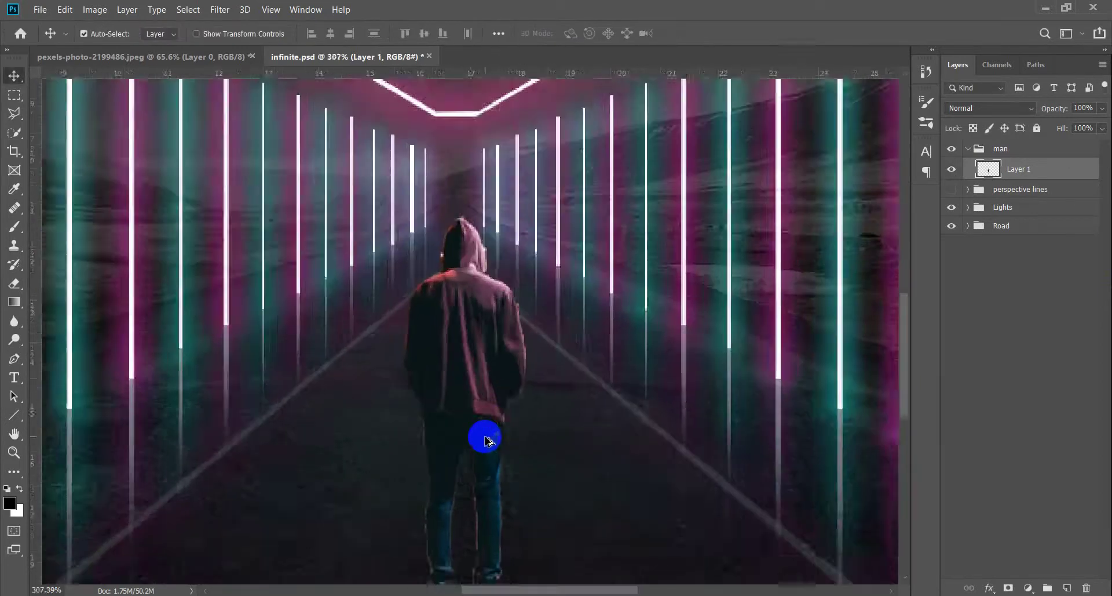
scroll(485, 437, "down", 2)
scroll(464, 446, "down", 3)
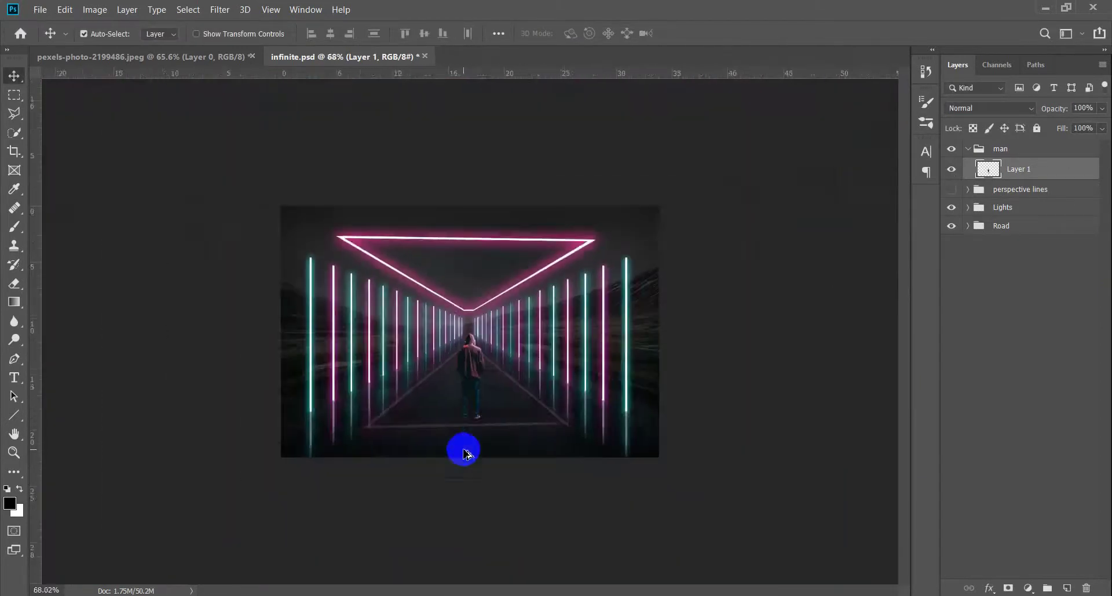
scroll(469, 458, "up", 3)
scroll(469, 458, "up", 2)
left_click_drag(483, 455, 484, 412)
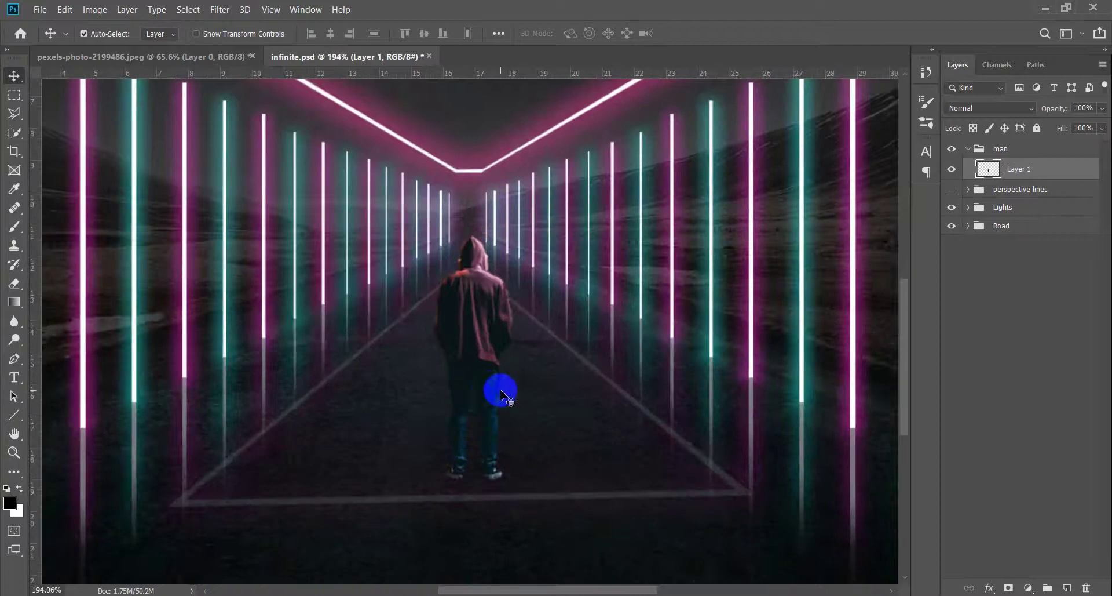
scroll(500, 394, "down", 2)
left_click(1029, 588)
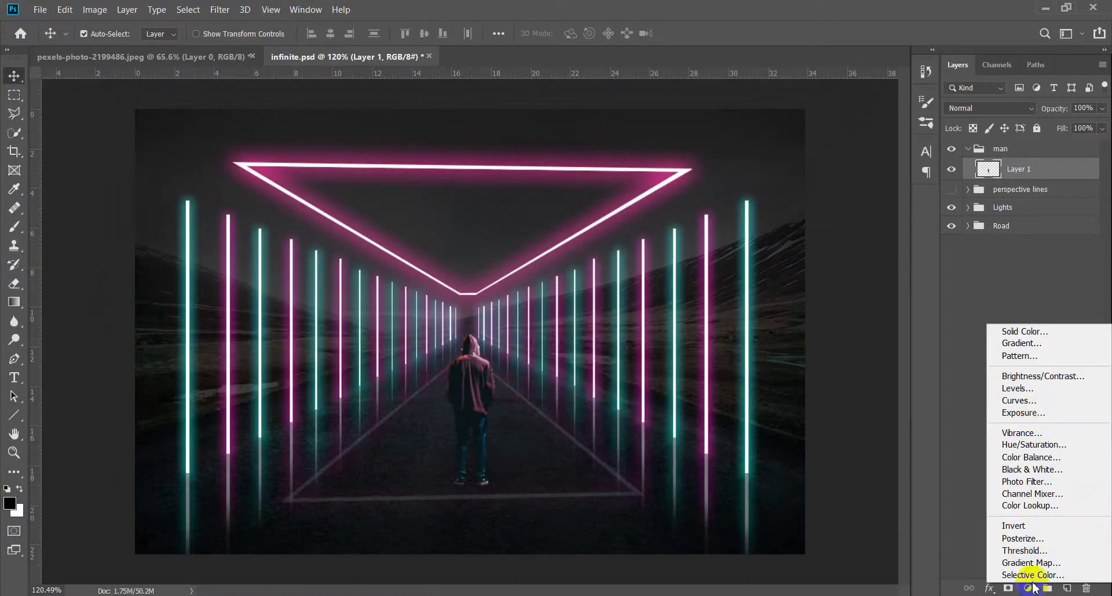
Add a Curves layer clipped to the man and lift the curve to brighten him.
left_click(1037, 401)
left_click(1067, 180, "alt")
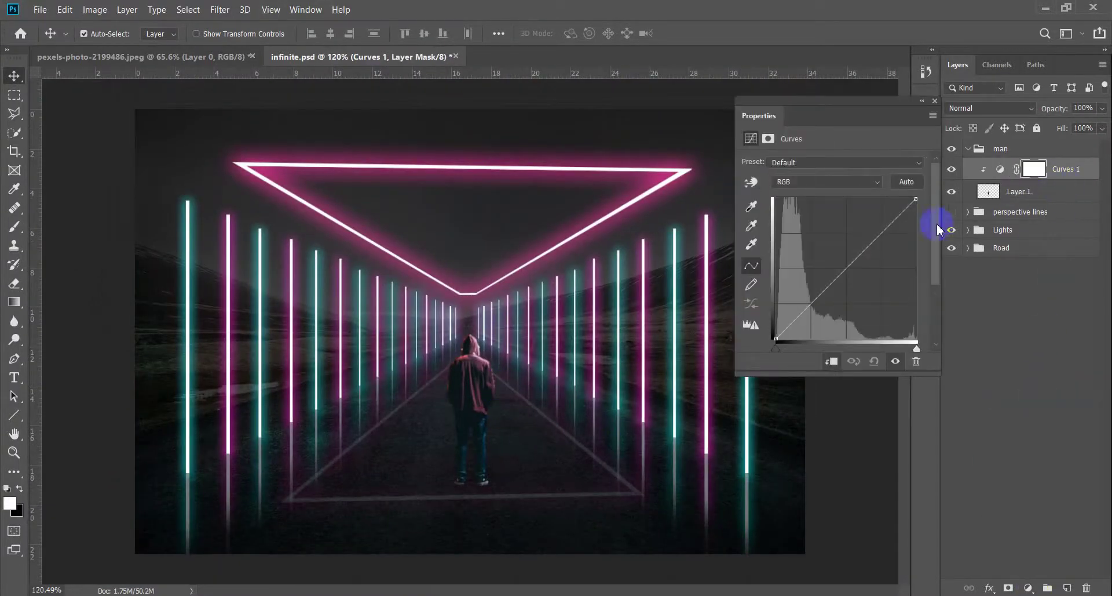
left_click_drag(880, 232, 814, 303)
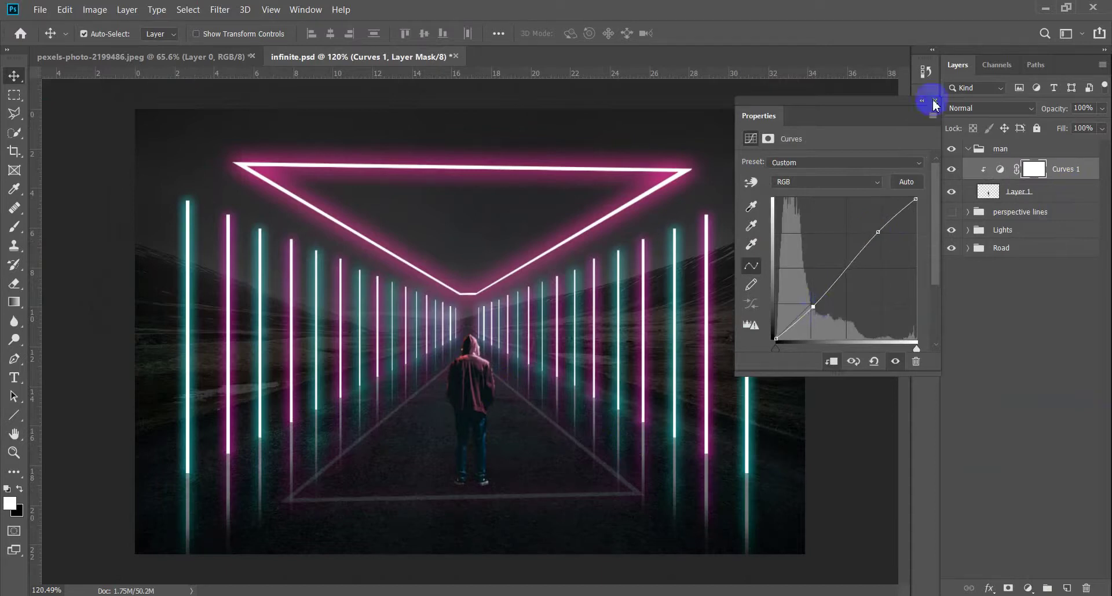
left_click(922, 100)
Add a clipped Hue/Saturation layer: Colorize, Hue 171, Lightness +40, Overlay blend.
left_click(1037, 589)
left_click(1060, 445)
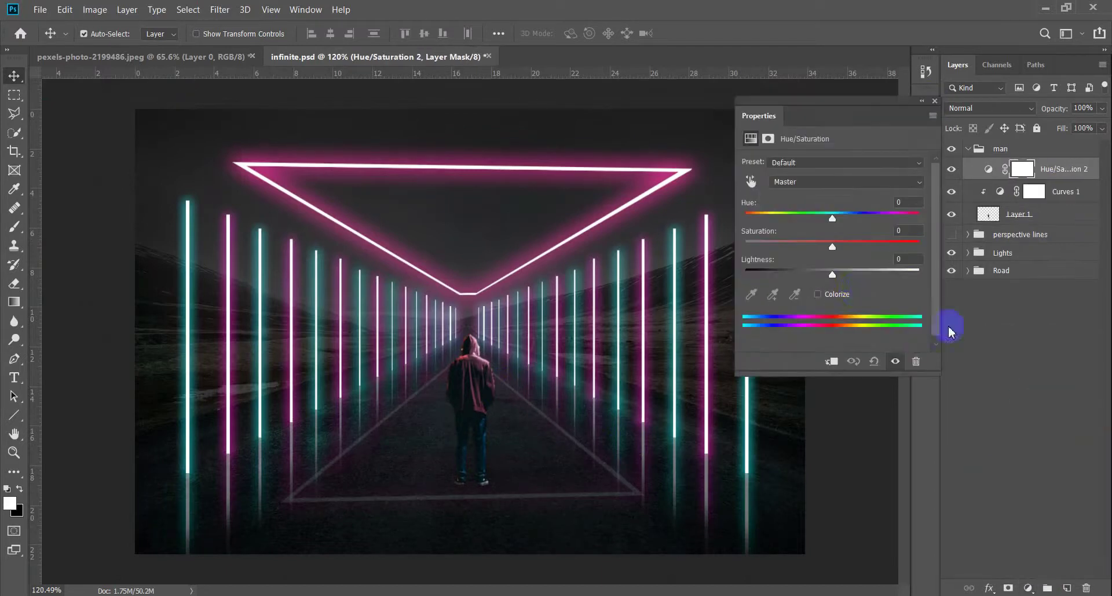
left_click(1068, 184, "alt")
left_click(825, 294)
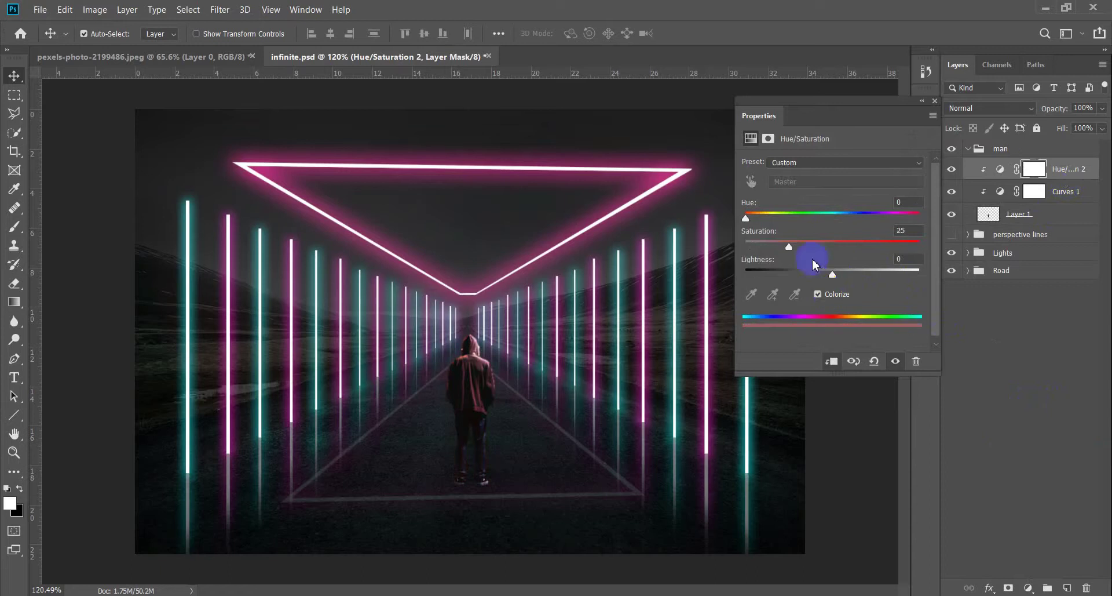
left_click_drag(771, 222, 829, 225)
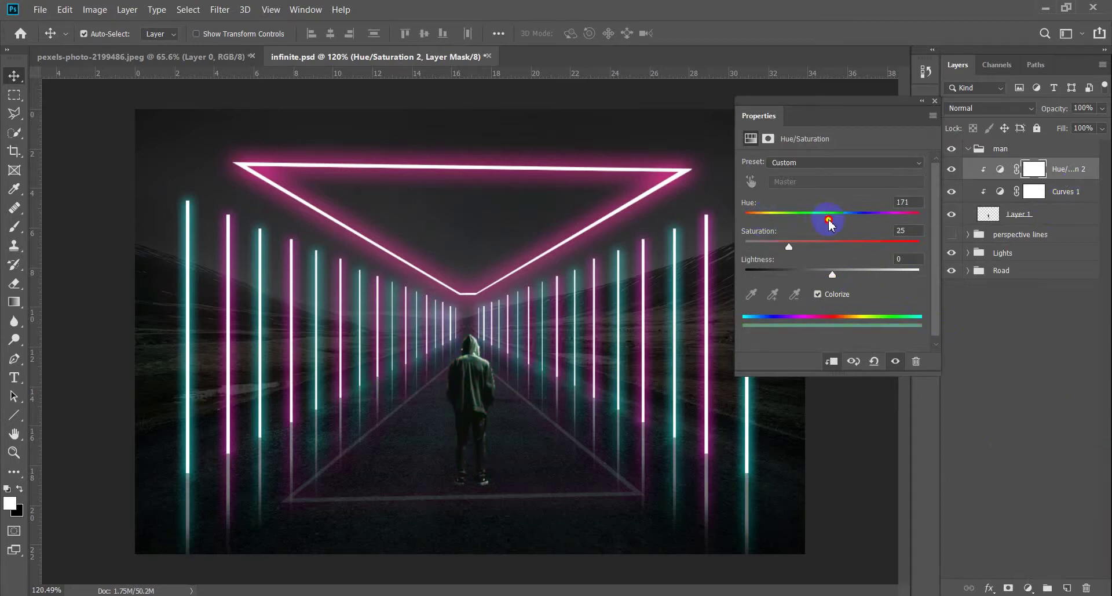
left_click_drag(857, 277, 867, 276)
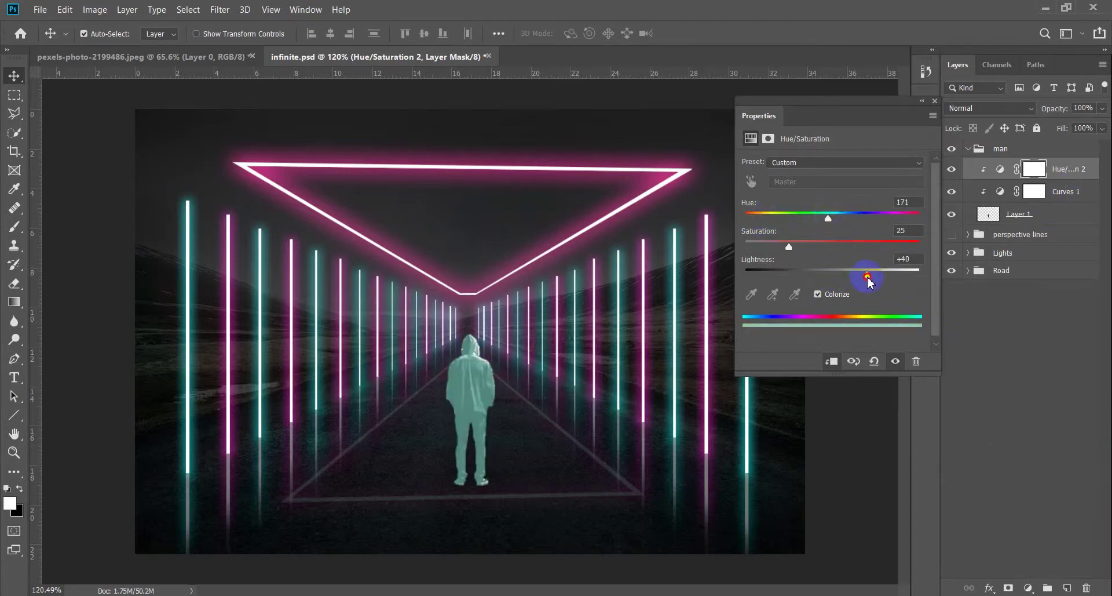
left_click(935, 102)
left_click(987, 107)
left_click(1009, 294)
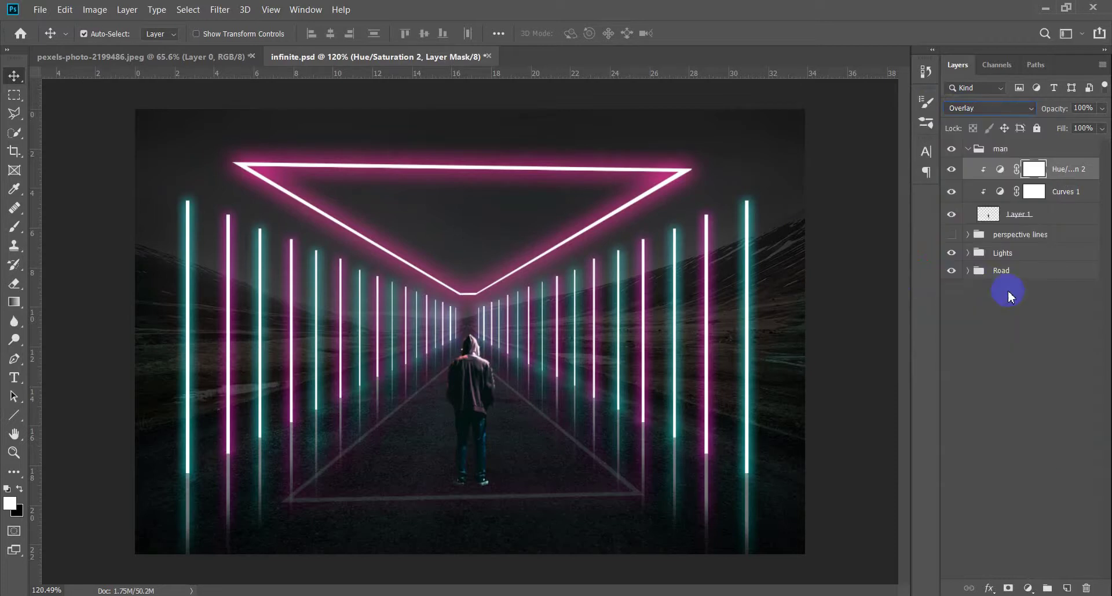
scroll(472, 441, "up", 3)
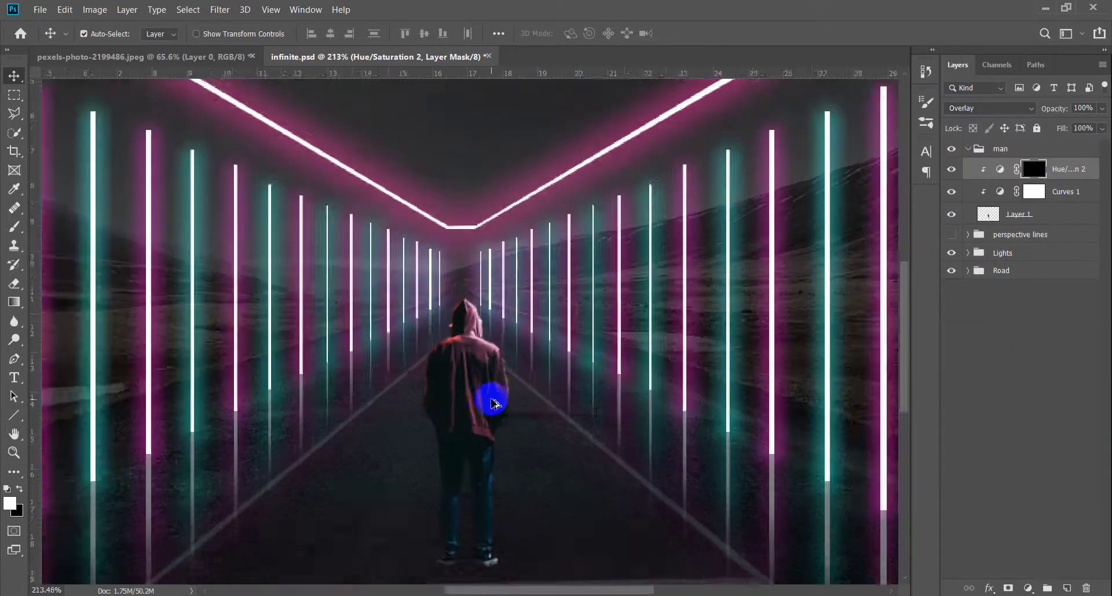
Switch Hue/Saturation 2 to Soft Light and paint cyan onto the man's shoulder at 30% brush opacity.
key("b")
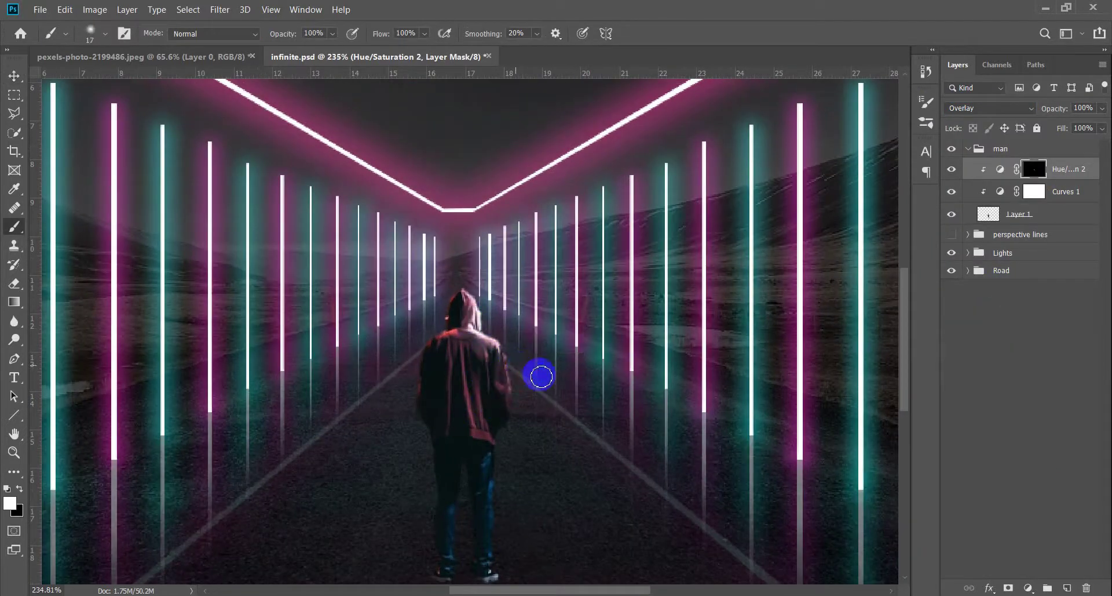
left_click(1013, 107)
left_click(991, 296)
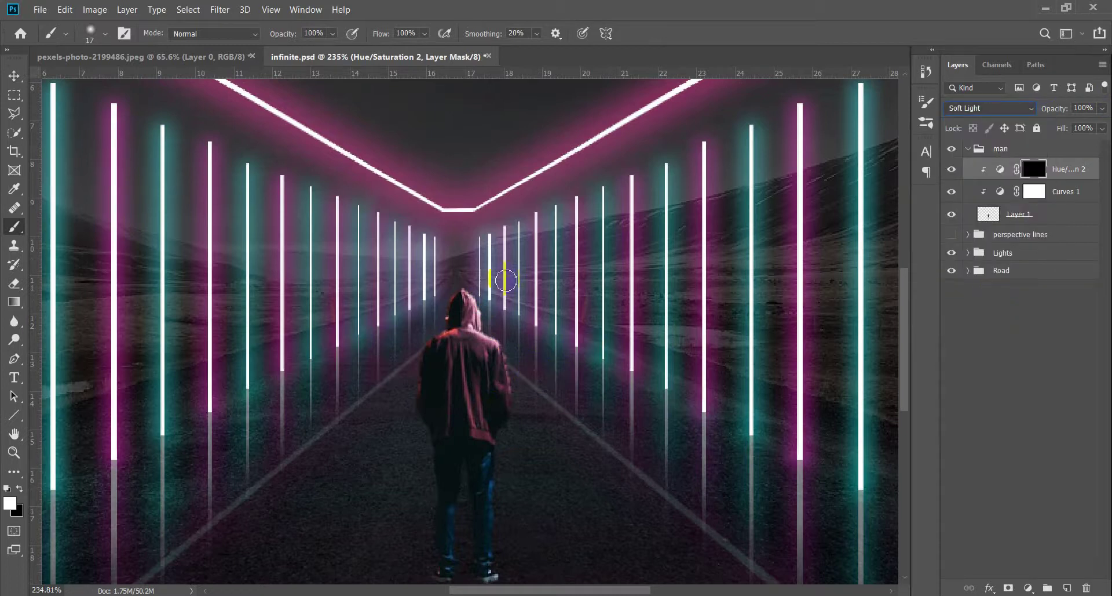
scroll(490, 327, "up", 1)
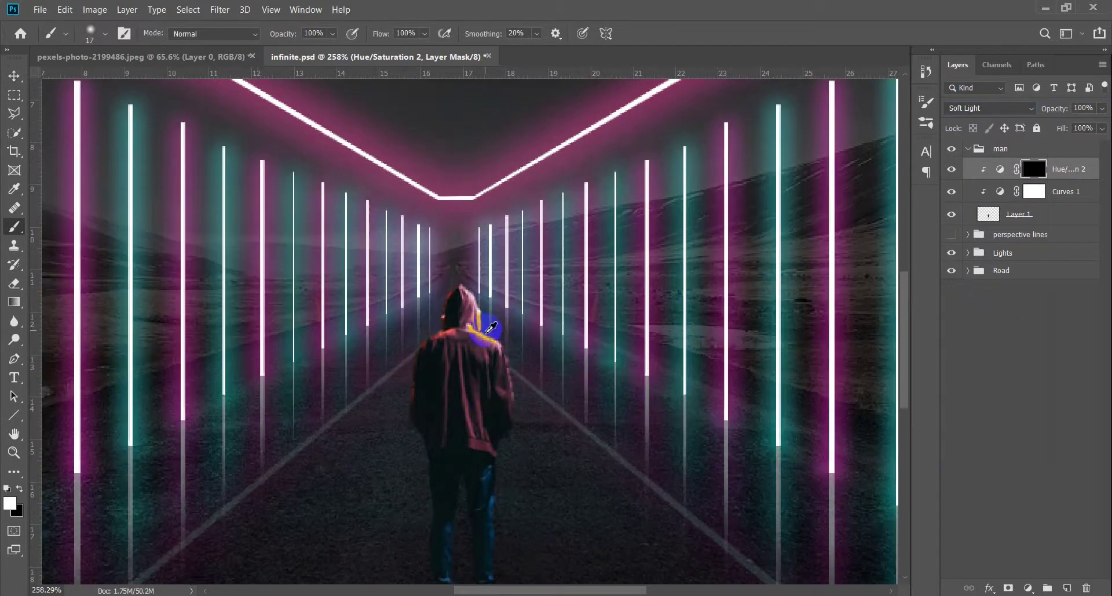
left_click_drag(496, 327, 504, 330)
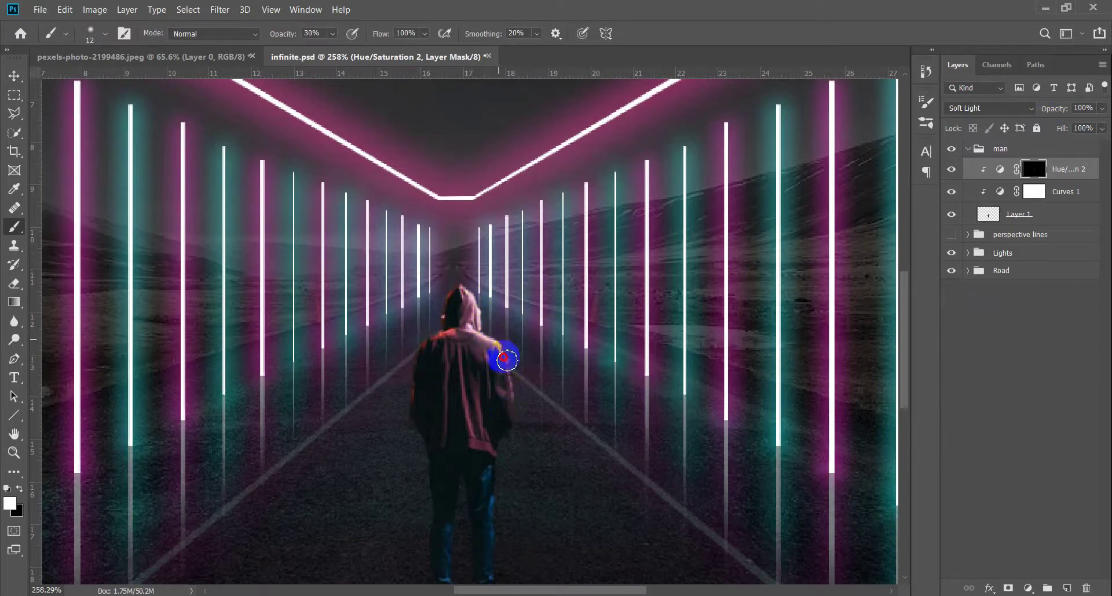
left_click_drag(505, 386, 508, 397)
Duplicate Hue/Saturation 2 and clip the copy to the man.
left_click_drag(492, 553, 478, 422)
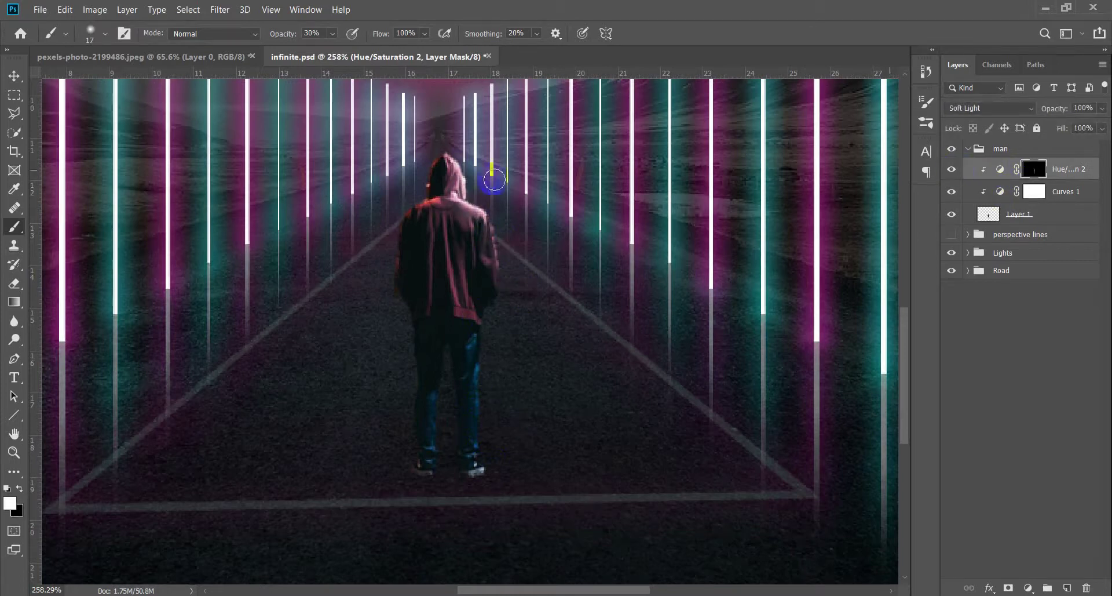
key("ctrl+0")
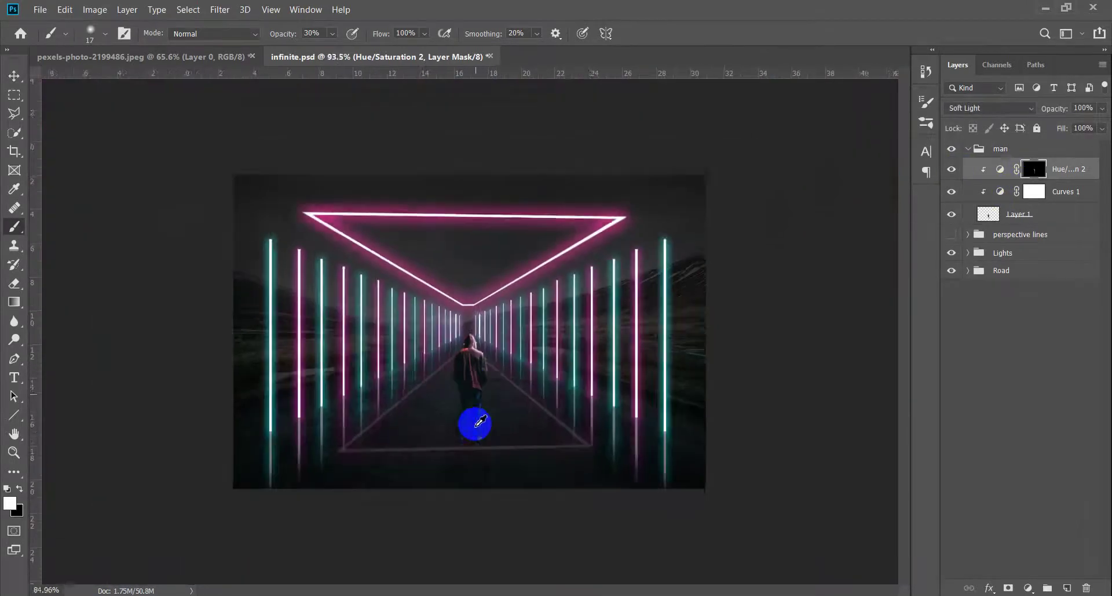
scroll(463, 446, "up", 1)
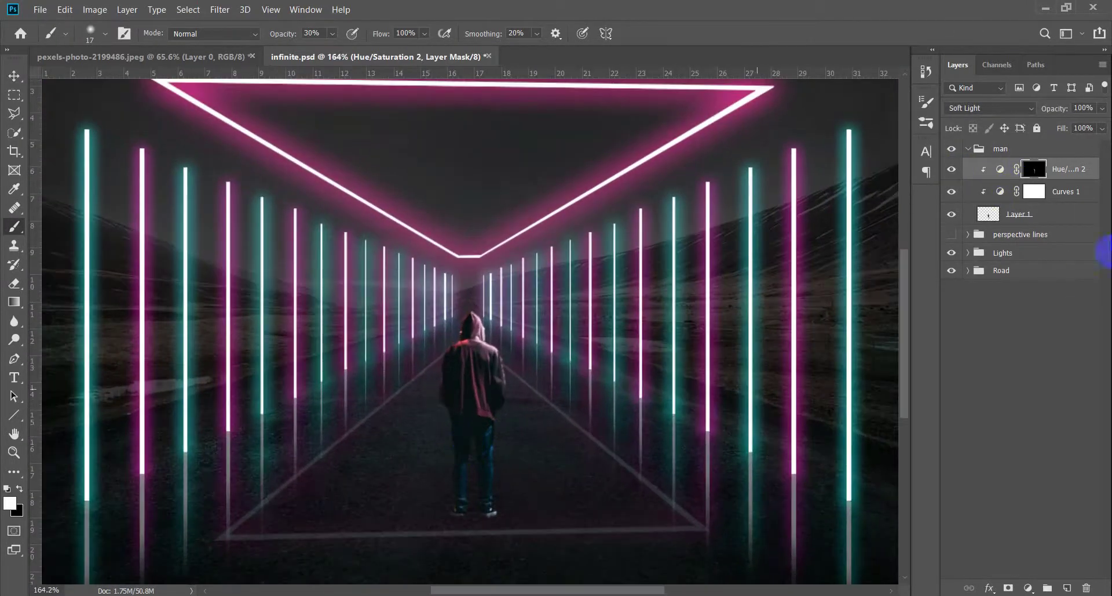
key("ctrl+j")
left_click(1035, 176, "alt")
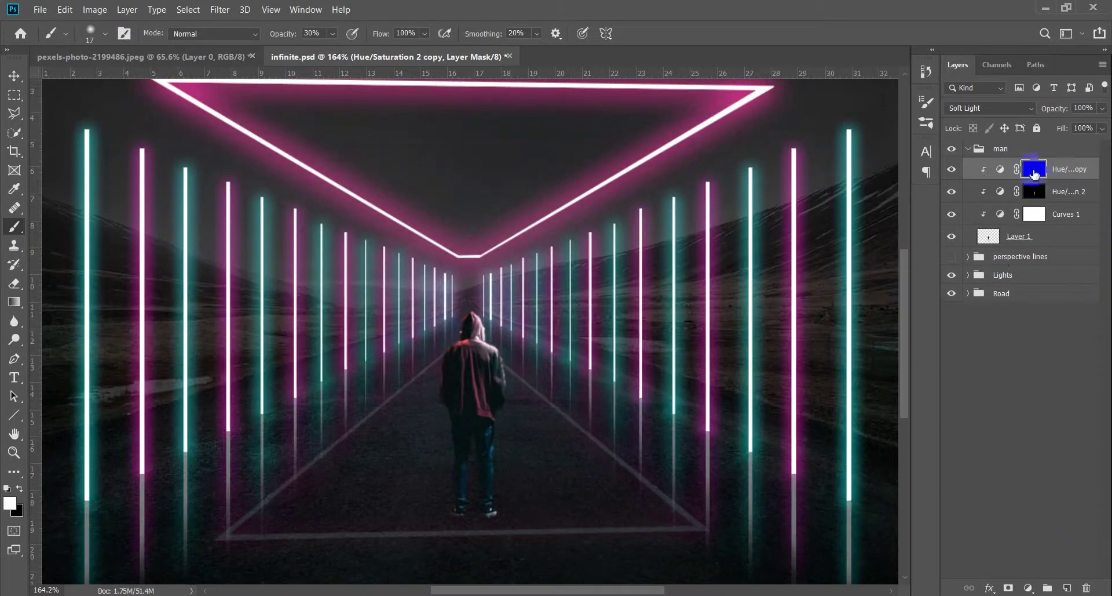
double_click(1002, 171)
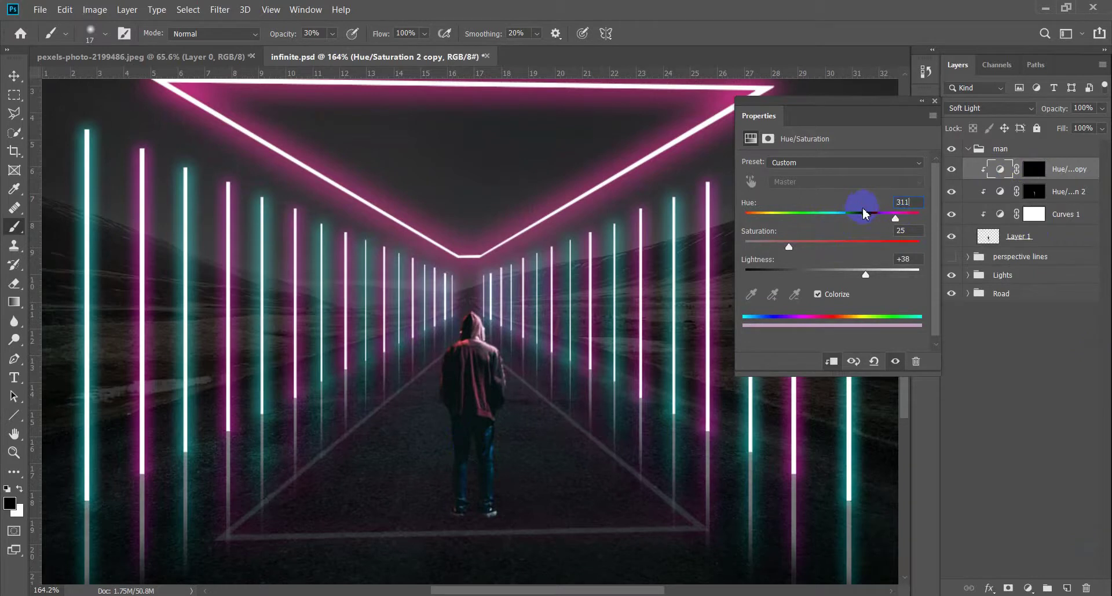
left_click(935, 101)
left_click(1034, 168)
key("x")
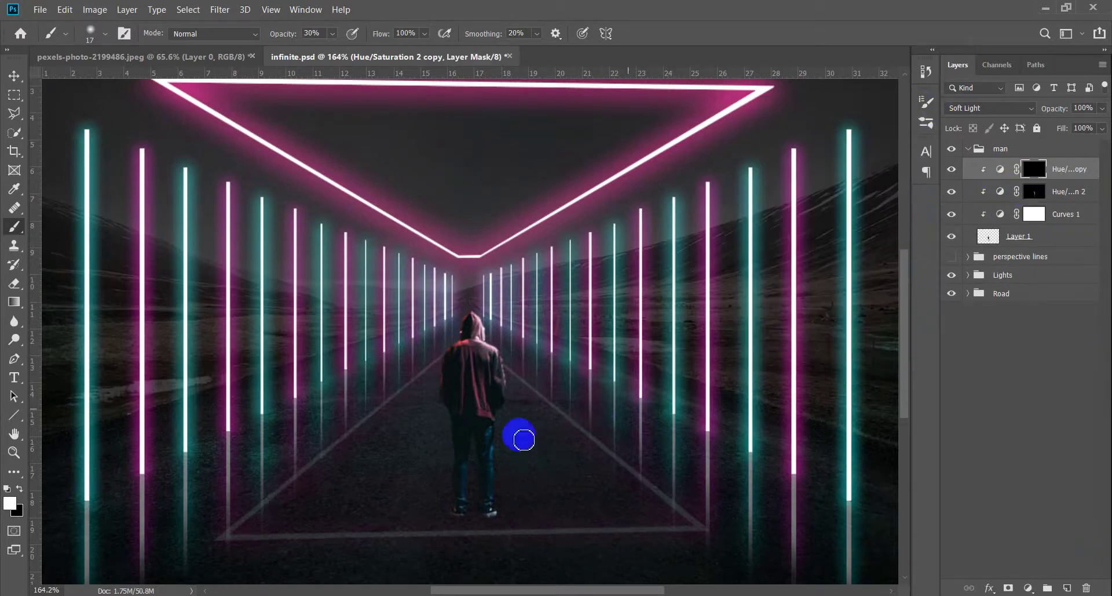
scroll(450, 363, "up", 3)
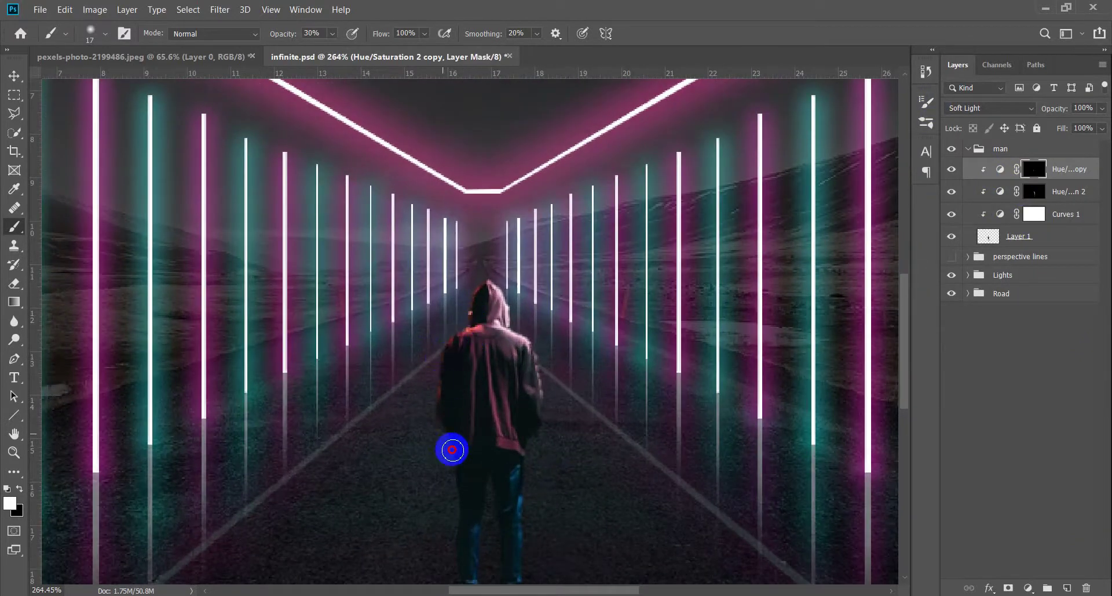
scroll(458, 415, "down", 5)
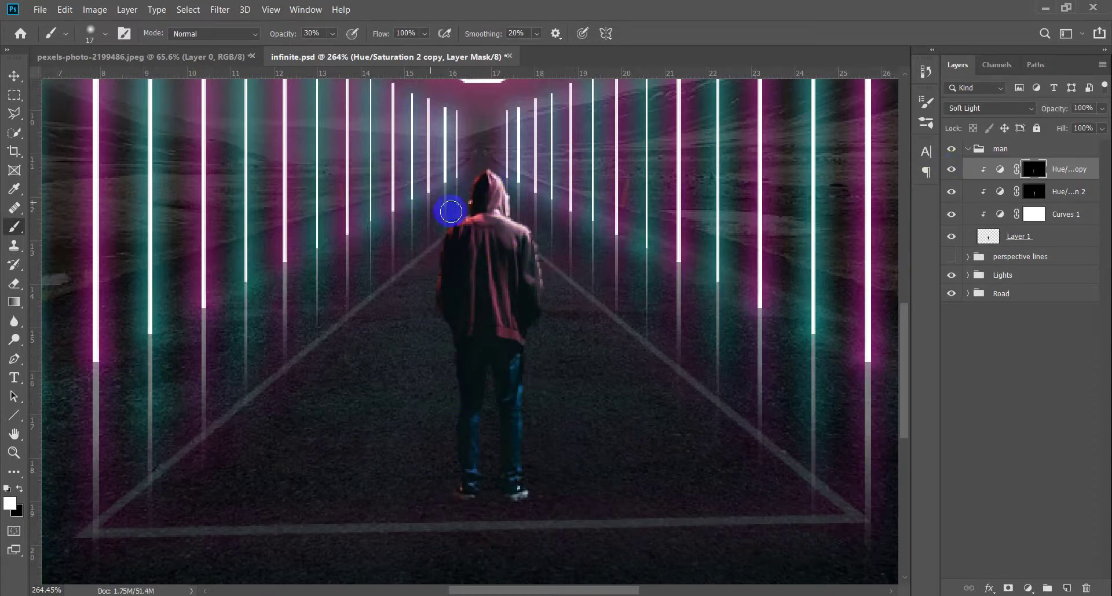
scroll(449, 311, "down", 5)
scroll(450, 380, "up", 1)
scroll(461, 437, "up", 1)
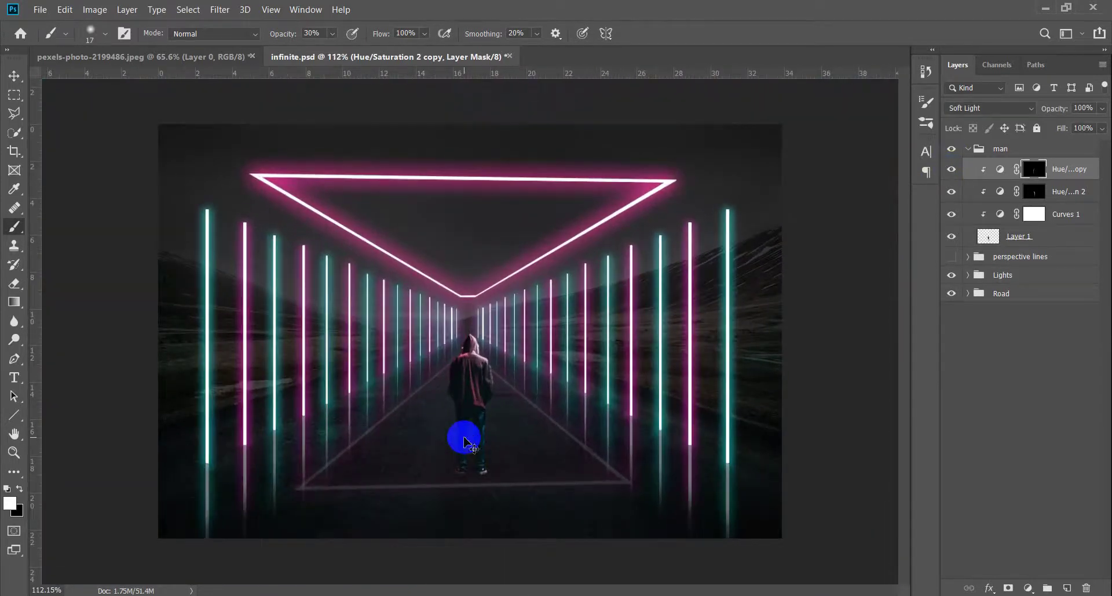
key("v")
scroll(464, 440, "down", 1)
scroll(487, 452, "up", 1)
scroll(695, 417, "up", 1)
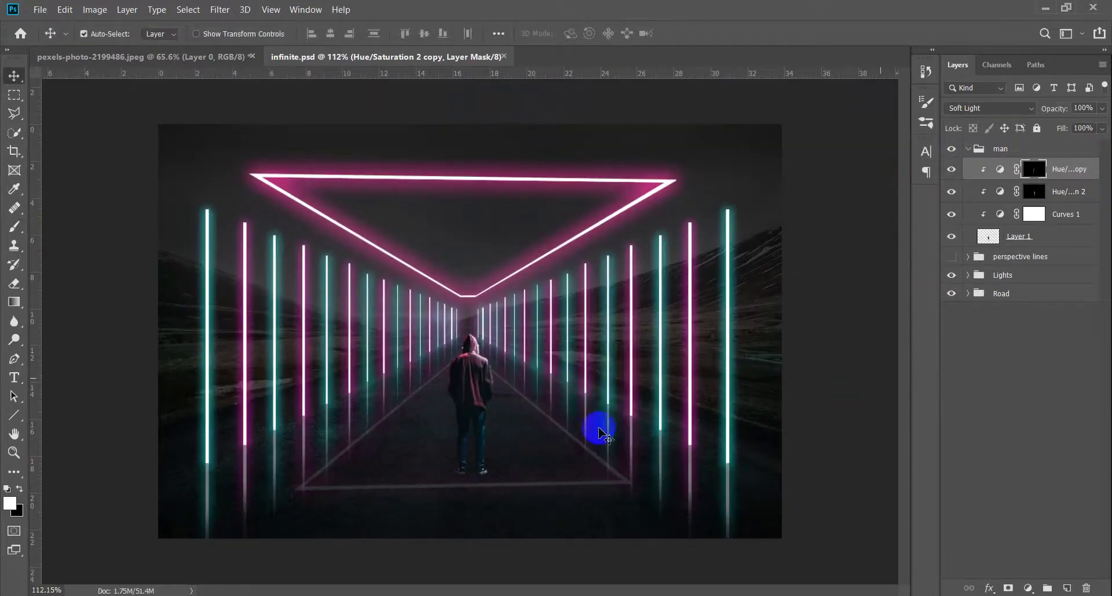
scroll(489, 447, "up", 1)
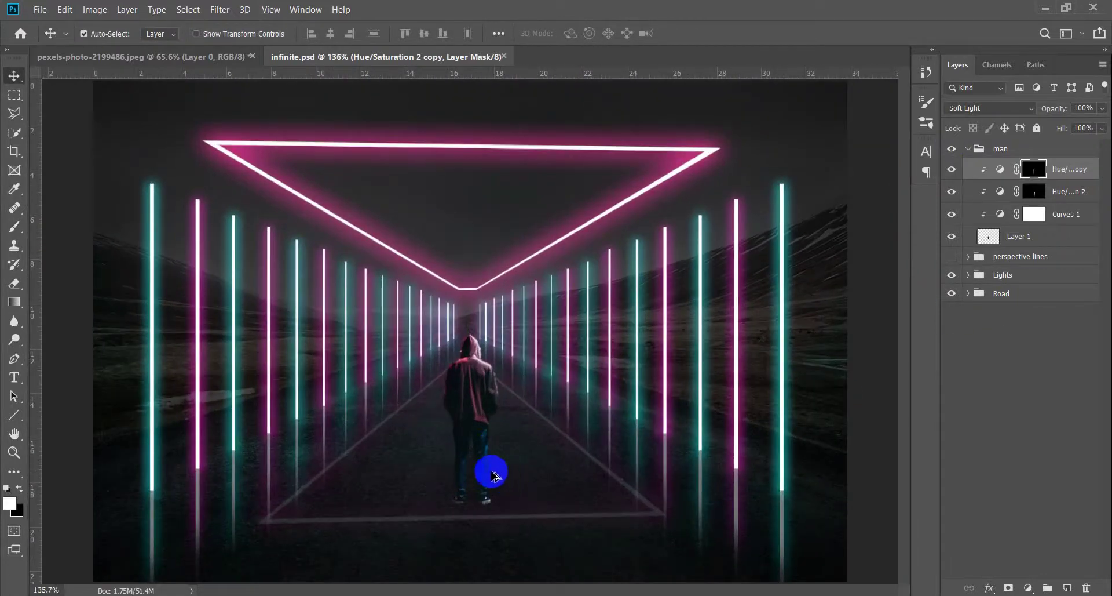
left_click(1072, 237)
scroll(487, 459, "up", 2)
Dodge Layer 1 to brighten the man's leg and hip.
key("o")
left_click_drag(439, 526, 441, 399)
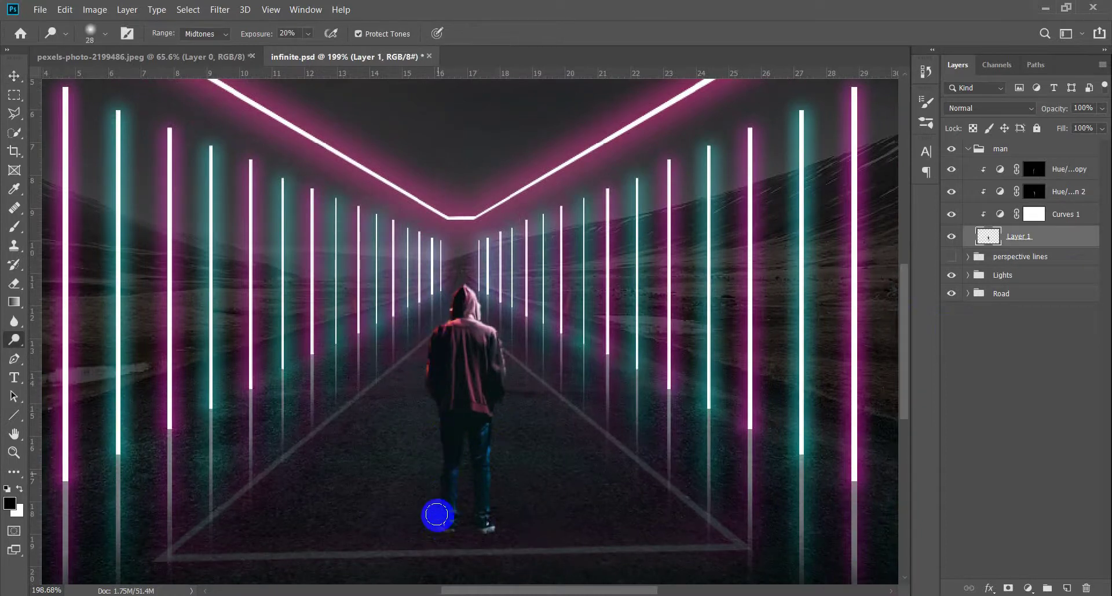
scroll(501, 347, "down", 1)
scroll(513, 409, "down", 1)
key("ctrl+0")
Add a new empty Layer 4 above the top adjustment in the man group.
key("v")
left_click(1034, 168)
left_click(1069, 587)
scroll(486, 439, "up", 1)
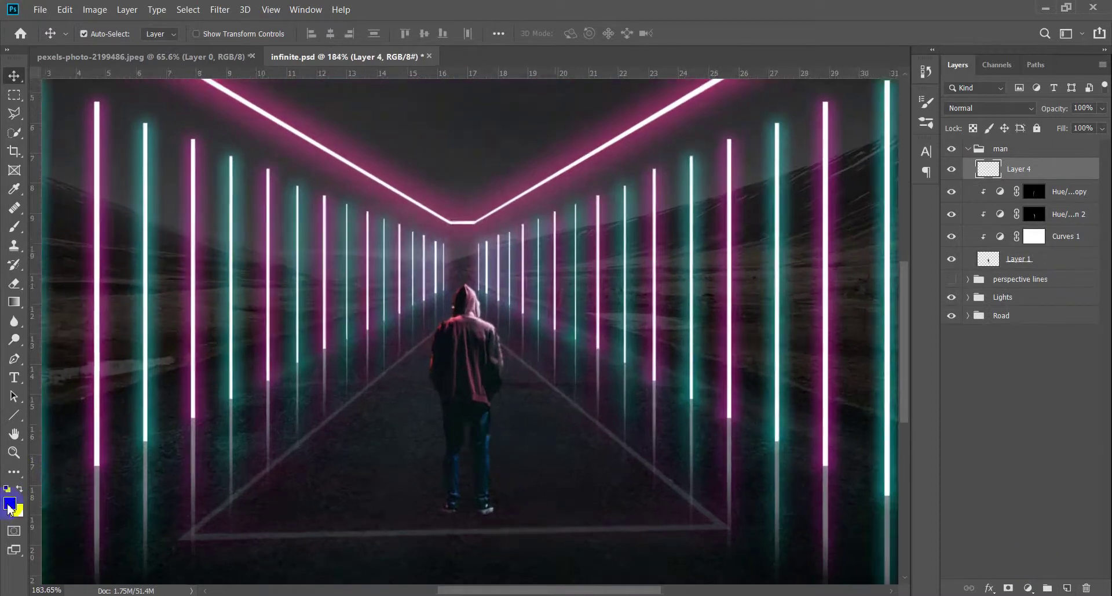
Set the foreground colour to cyan, collapse the cyan copy 9 and Lights groups, and reselect Layer 4.
left_click(10, 503)
left_click(928, 215)
left_click(872, 135)
key("Return")
left_click(484, 367)
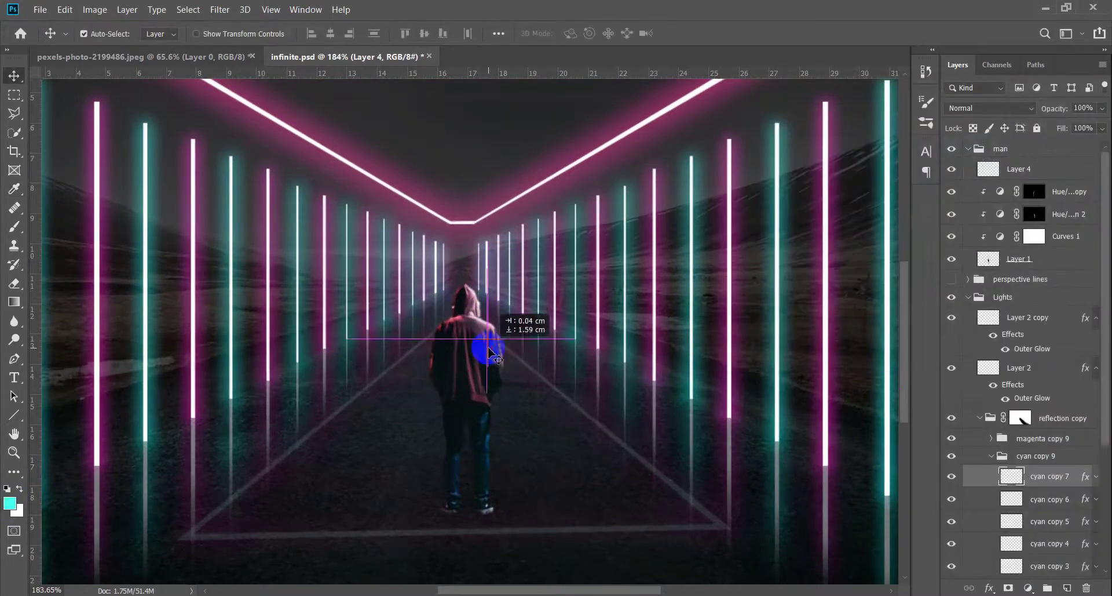
left_click(992, 455)
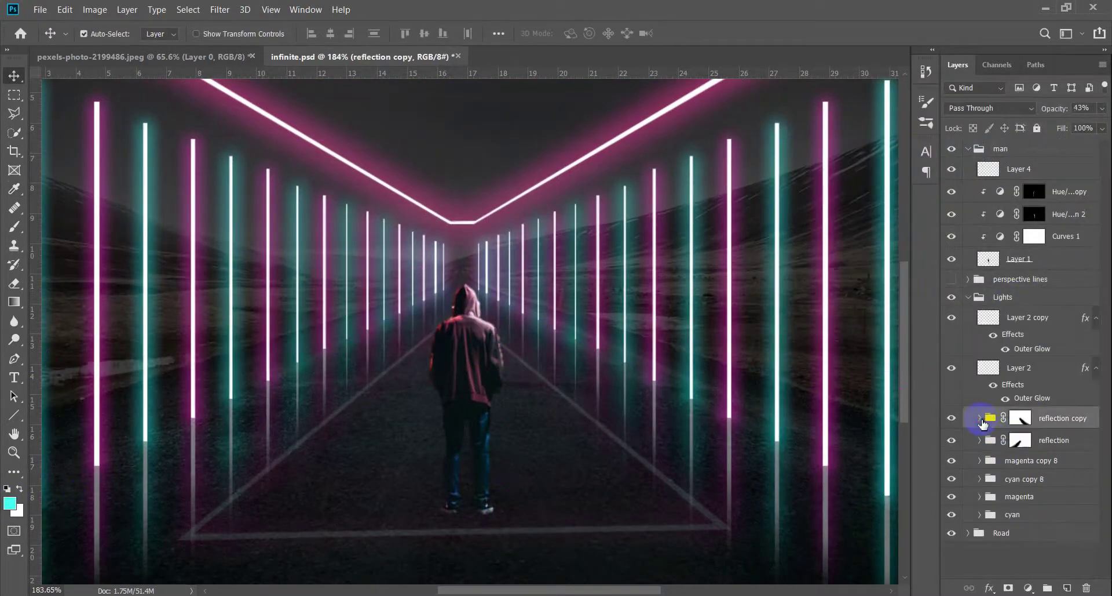
left_click(1020, 168)
left_click(968, 296)
With a small soft brush, paint cyan rim strokes along the shoe, jacket, shoulder and hood.
key("b")
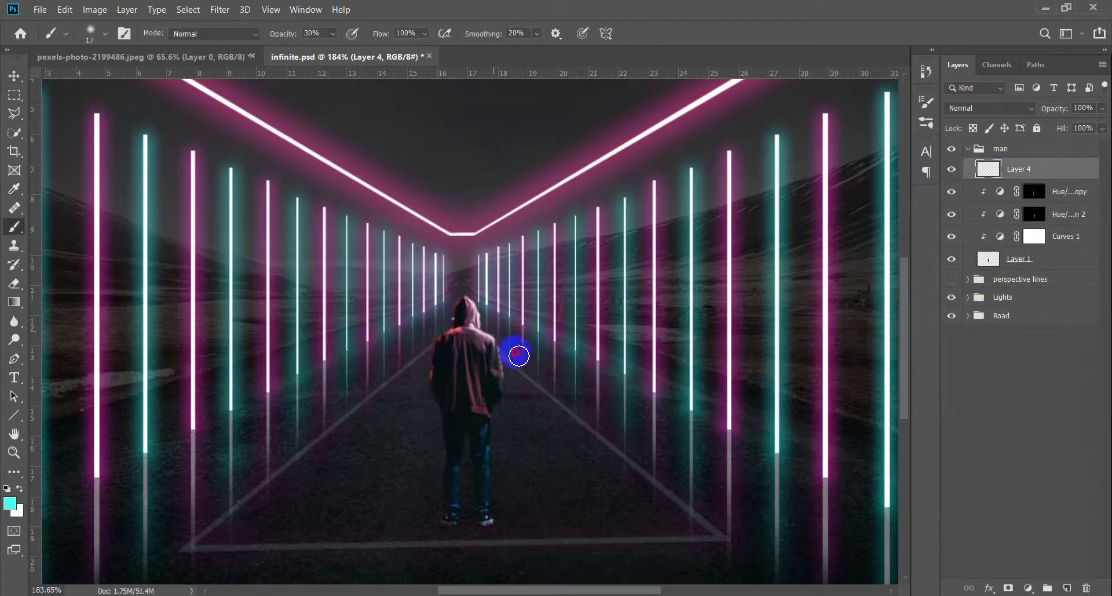
right_click(498, 392, "alt")
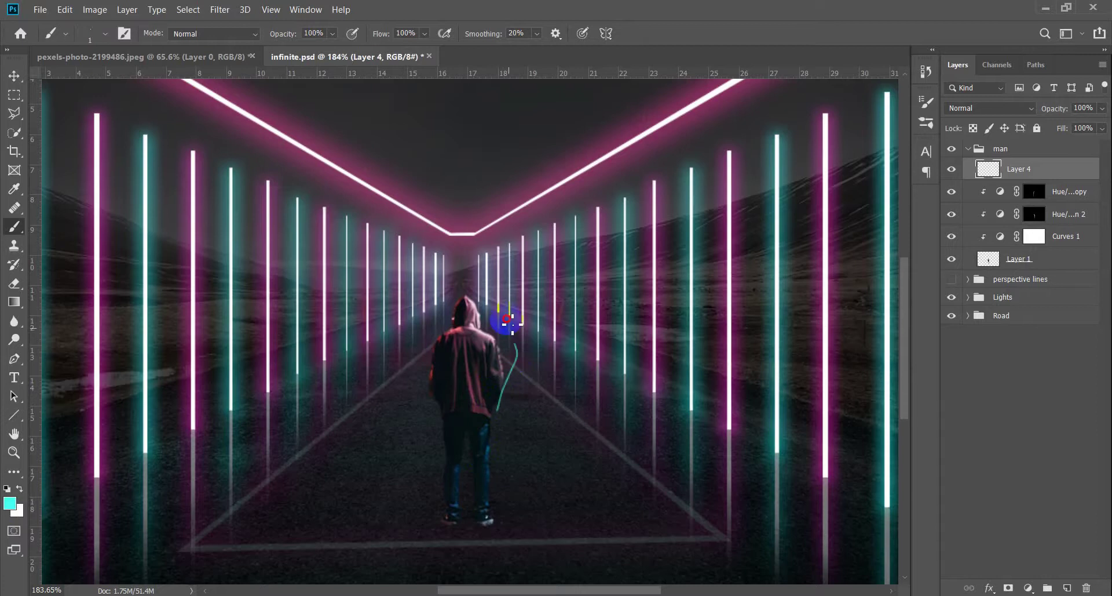
scroll(498, 524, "up", 5)
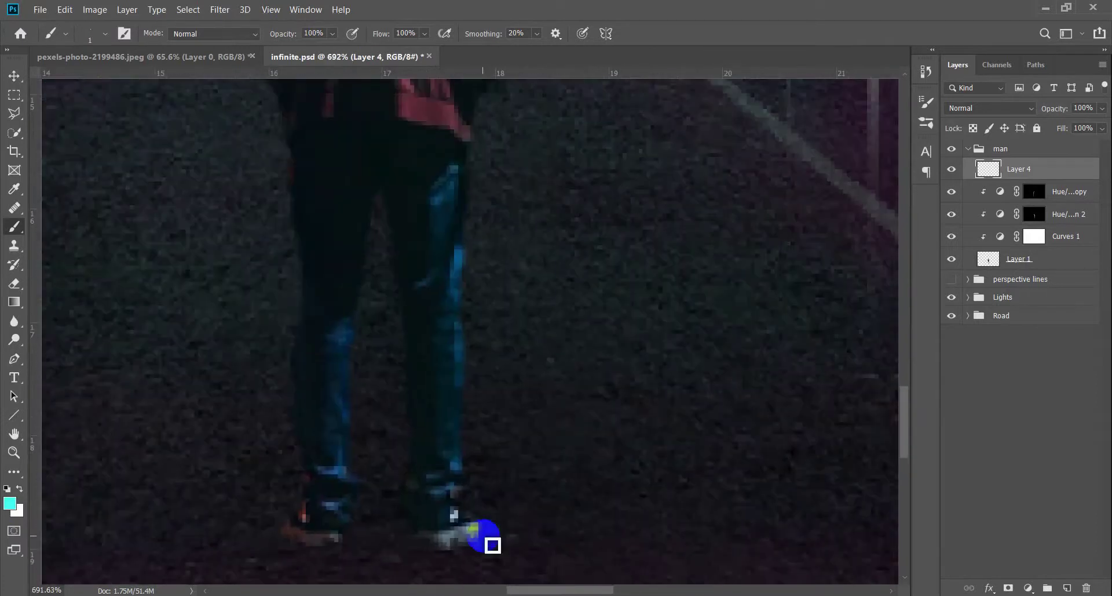
left_click_drag(492, 544, 533, 565)
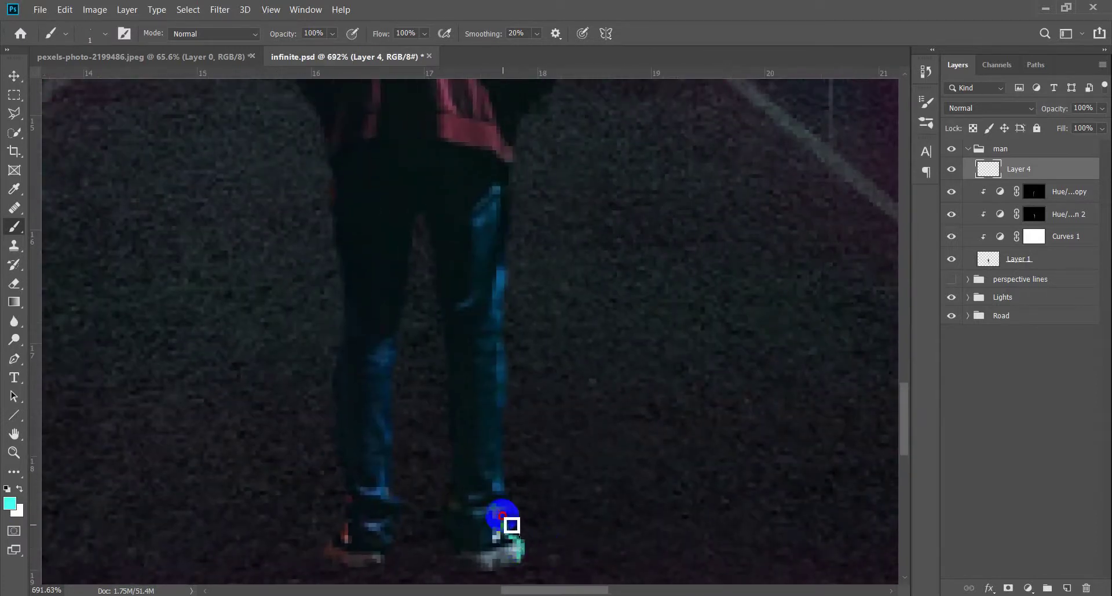
mouse_move(527, 551)
left_mouse_down()
mouse_move(505, 520)
mouse_move(509, 325)
left_mouse_up()
scroll(509, 325, "up", 3)
mouse_move(509, 485)
left_mouse_down()
mouse_move(505, 422)
mouse_move(551, 233)
left_mouse_up()
scroll(554, 468, "up", 5)
left_click_drag(561, 486, 464, 227)
left_click_drag(473, 312, 501, 445)
left_click_drag(475, 322, 495, 430)
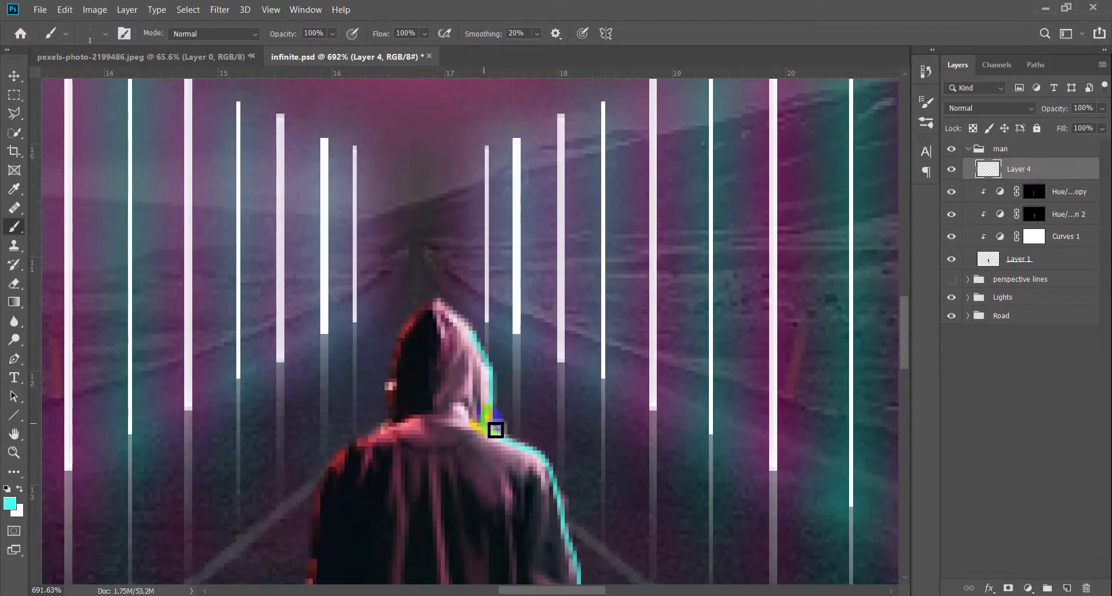
scroll(498, 413, "down", 15)
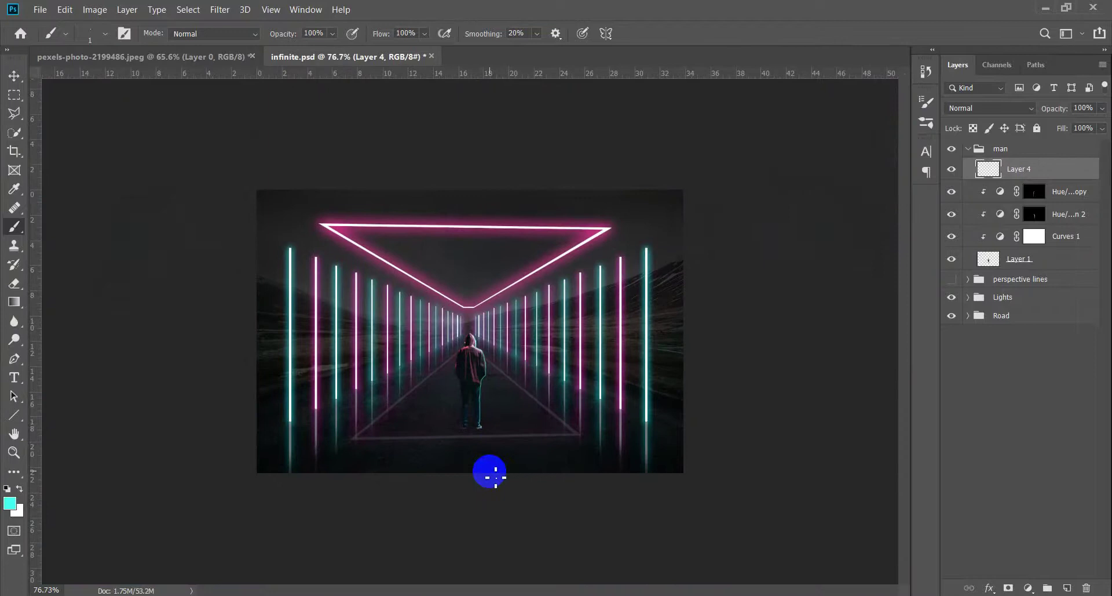
Erase excess cyan with a smaller eraser at 30% strength.
key("e")
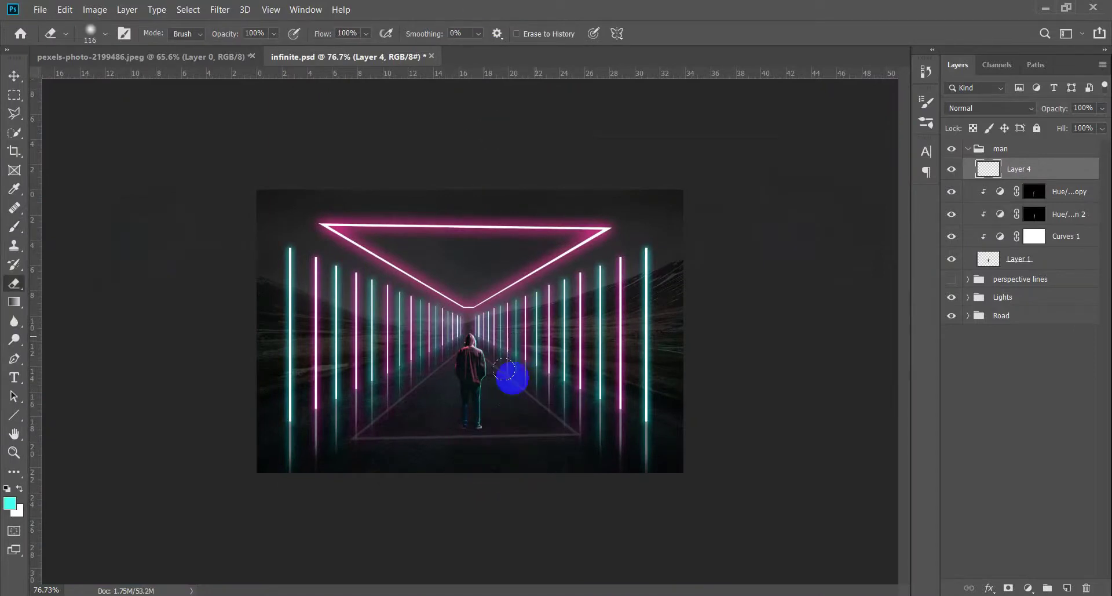
scroll(504, 369, "up", 6)
key("3")
mouse_move(491, 512)
left_mouse_down()
mouse_move(510, 528)
mouse_move(487, 322)
mouse_move(502, 320)
mouse_move(491, 360)
mouse_move(490, 209)
left_mouse_up()
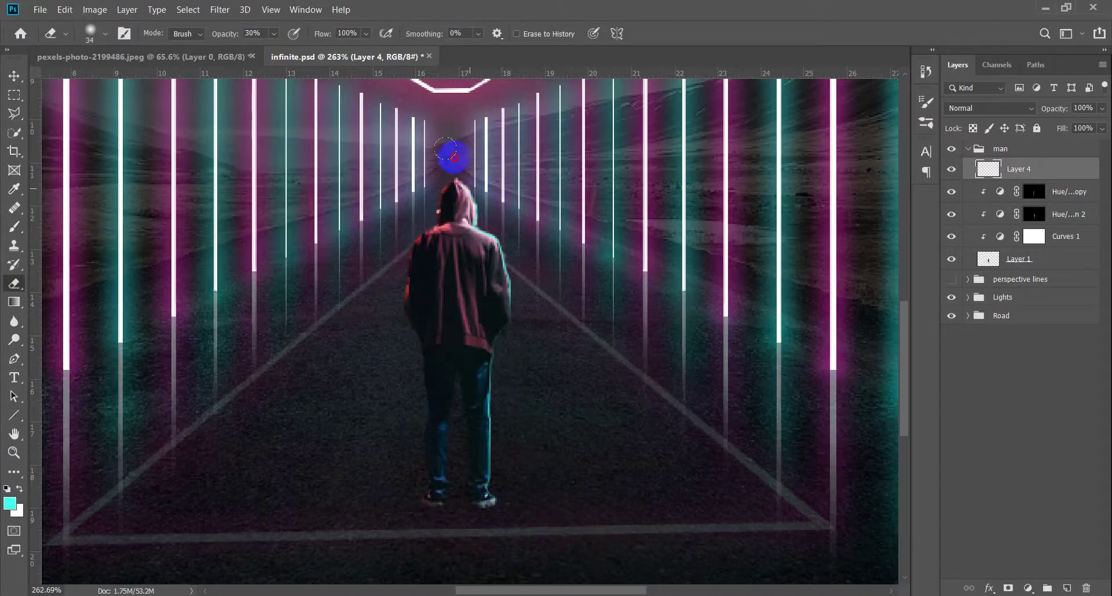
key("v")
scroll(523, 449, "down", 3)
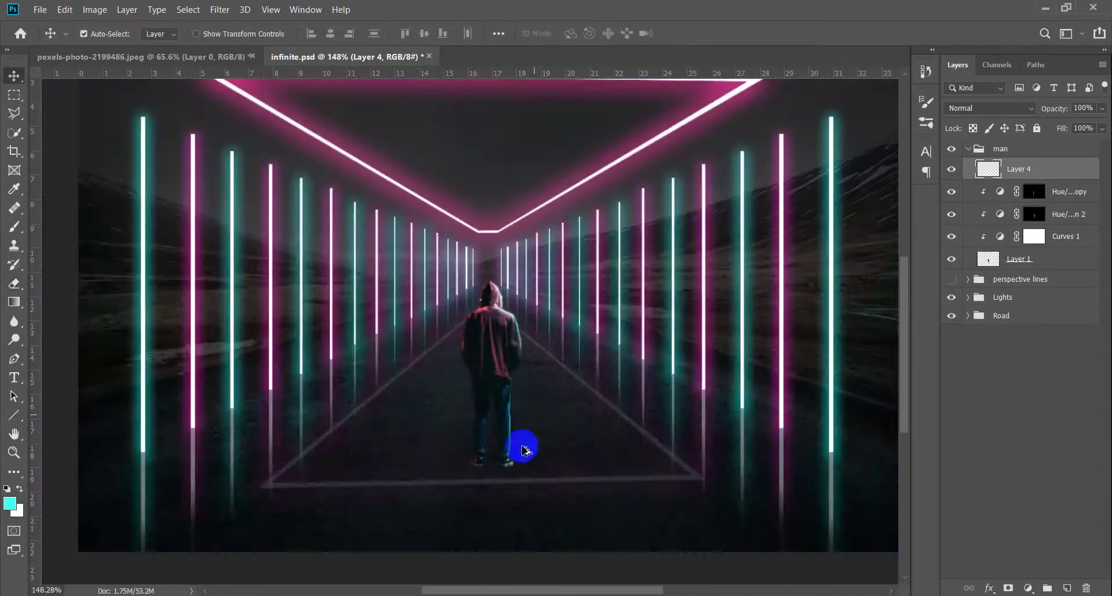
scroll(523, 449, "up", 2)
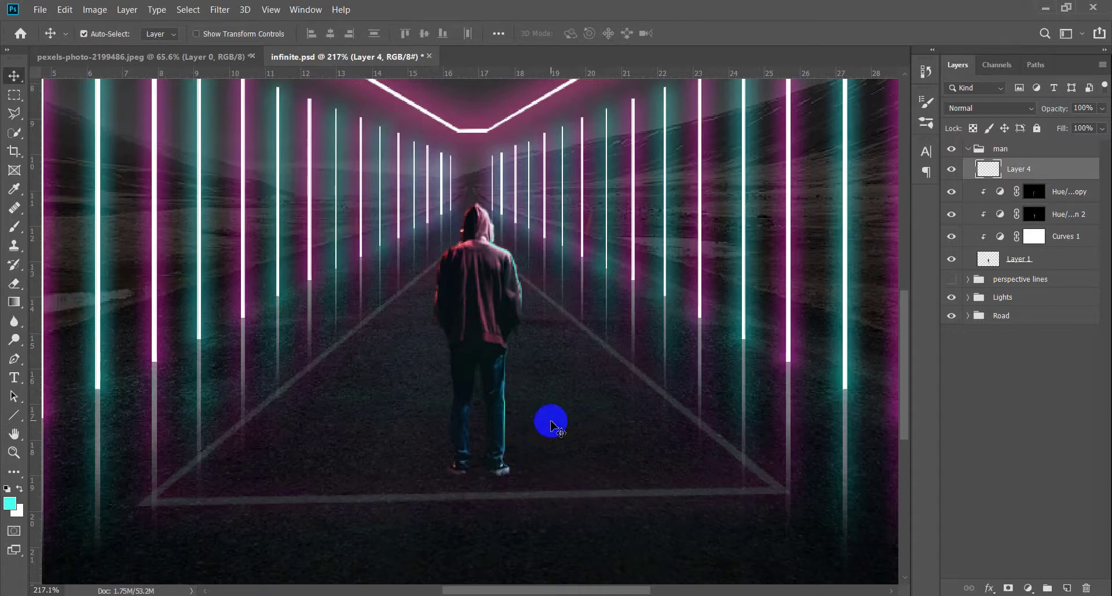
Paint a cyan edge along the man's leg.
key("b")
scroll(476, 442, "up", 3)
left_click_drag(464, 288, 457, 472)
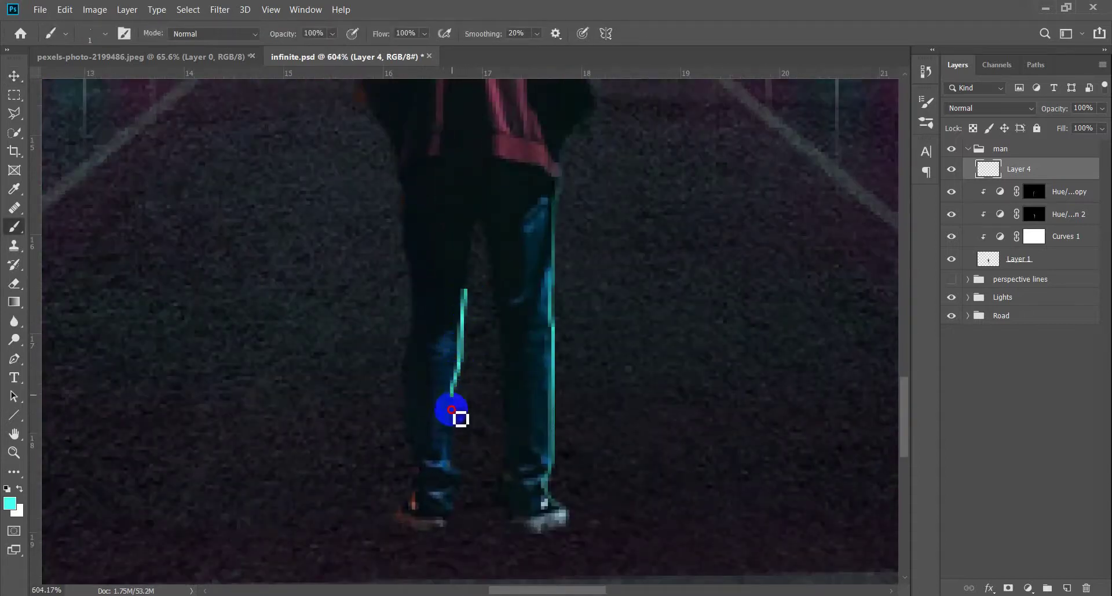
scroll(507, 493, "down", 2)
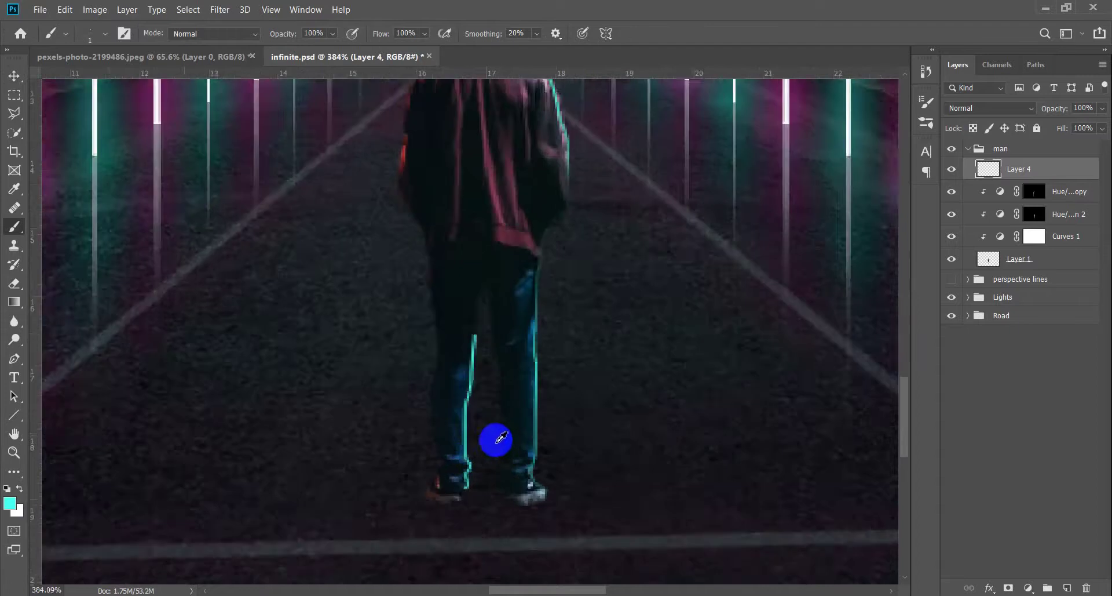
scroll(497, 438, "down", 2)
Fade the cyan rim layer to low opacity and add an empty Layer 5 above it.
key("e")
scroll(473, 406, "up", 1)
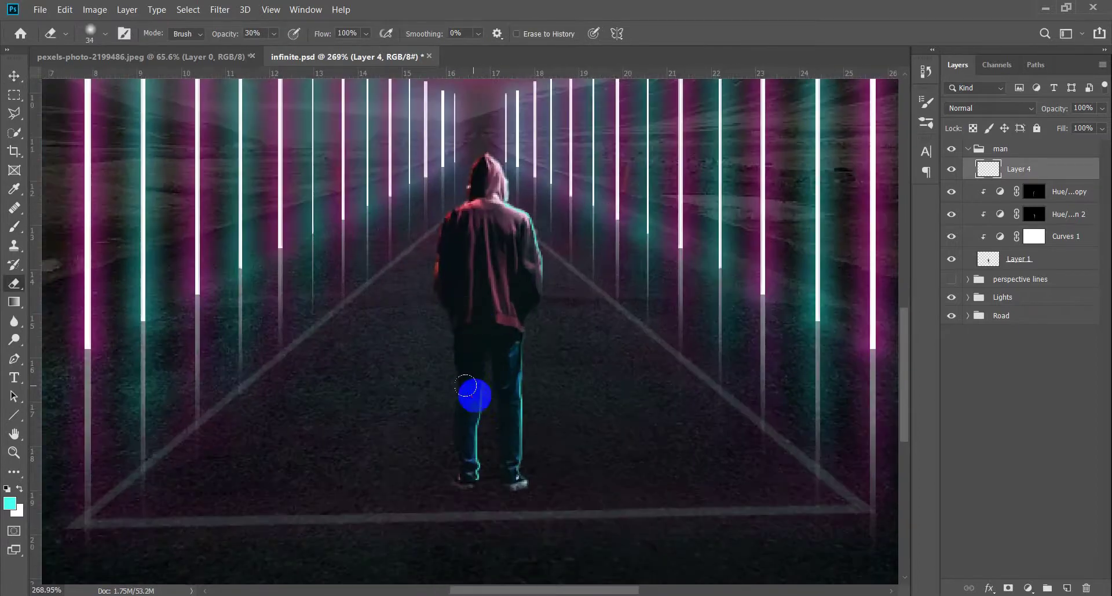
key("v")
scroll(484, 504, "down", 3)
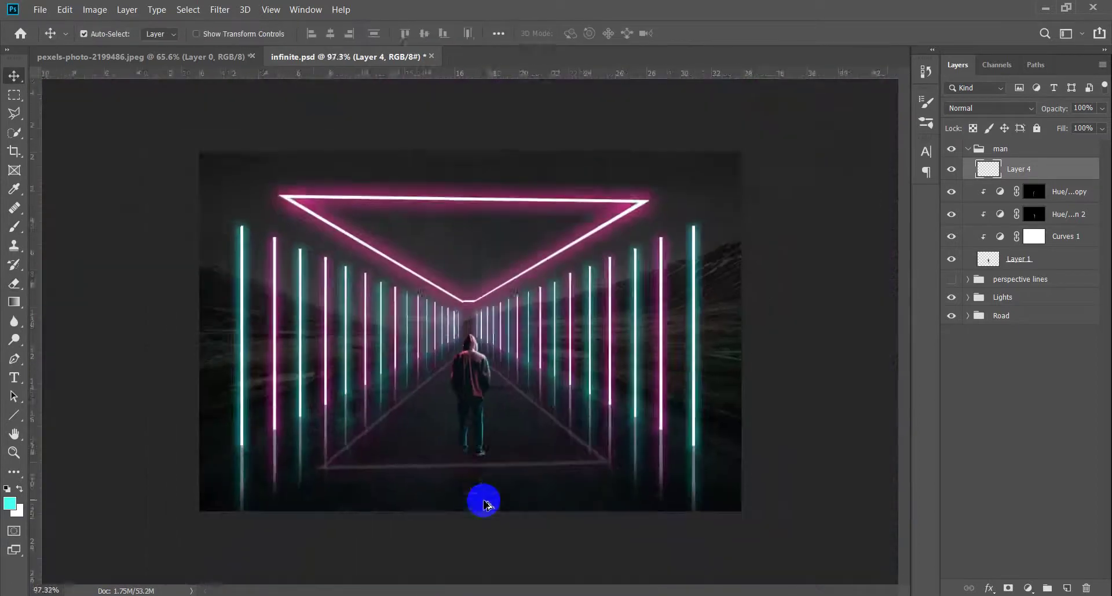
left_click_drag(1053, 109, 1062, 114)
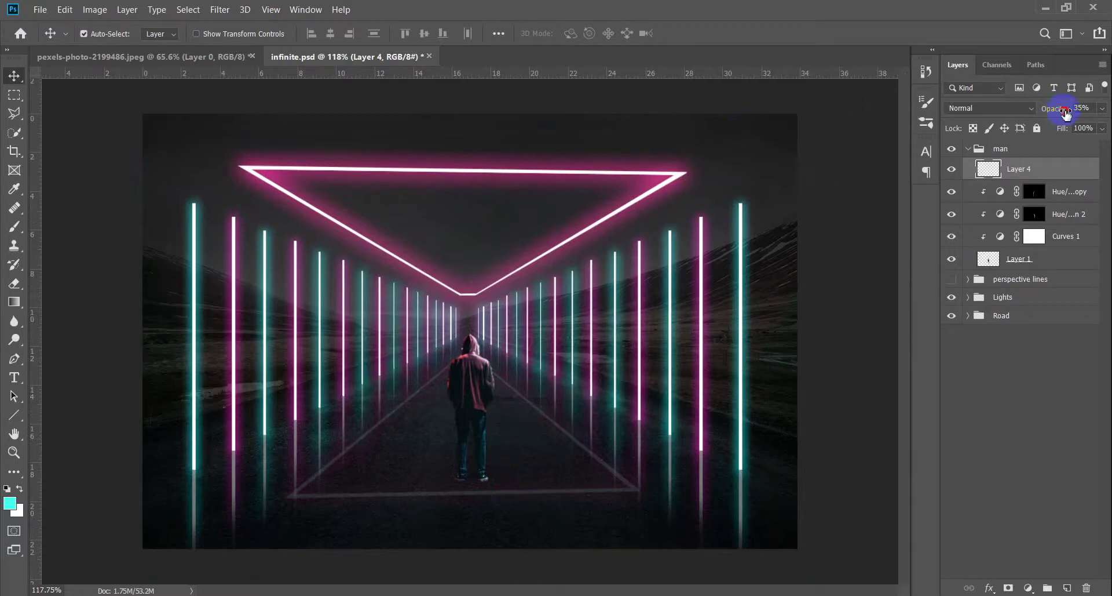
left_click(1071, 582)
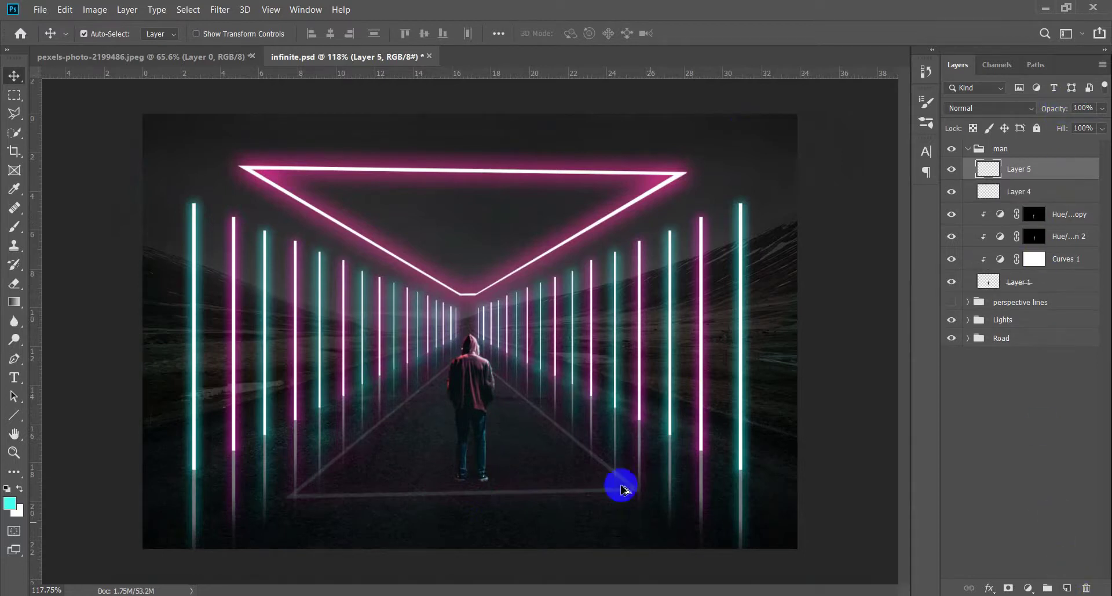
Pick a saturated pink from the neon glow and make it the brush colour.
scroll(622, 492, "up", 1)
left_click(18, 511)
left_click(929, 148)
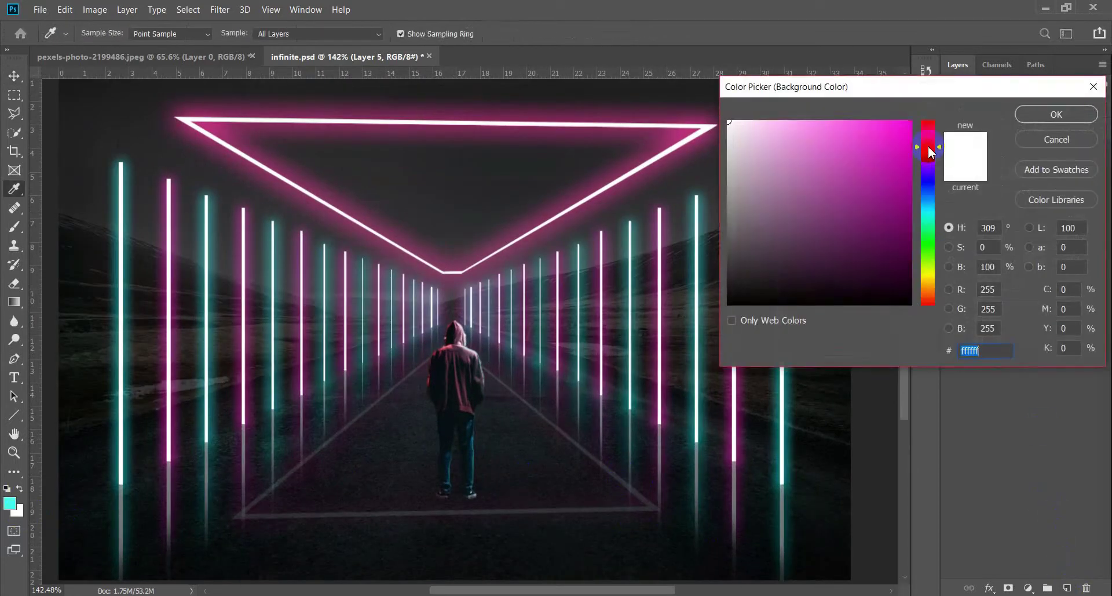
left_click(664, 109)
left_click(851, 126)
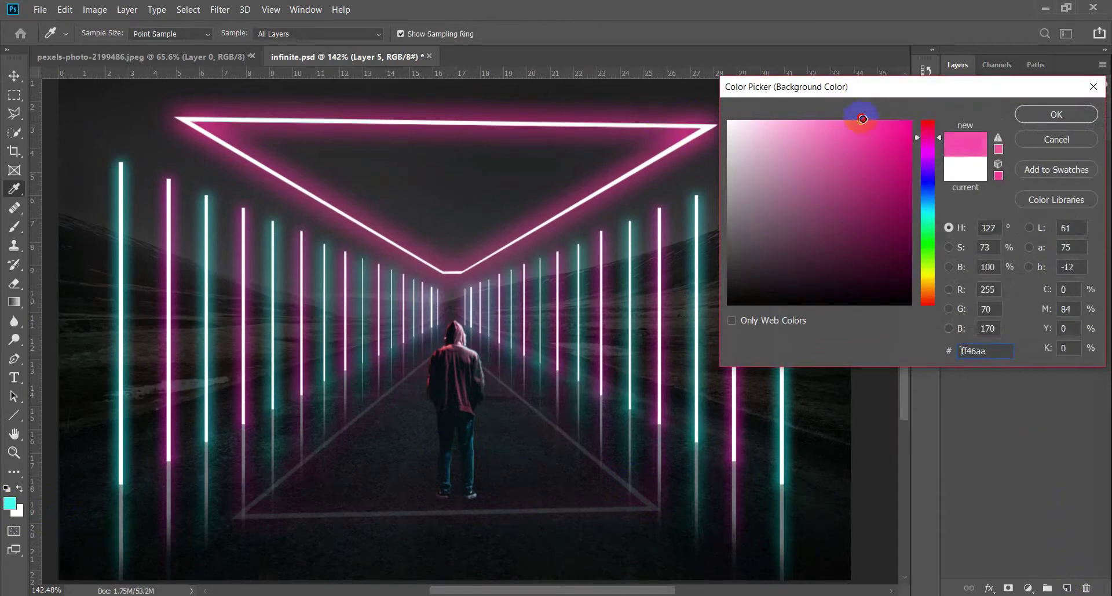
left_click_drag(862, 119, 888, 118)
left_click(1070, 127)
key("b")
key("x")
Paint pink rim lines up the edges of the right and left legs.
scroll(444, 444, "up", 2)
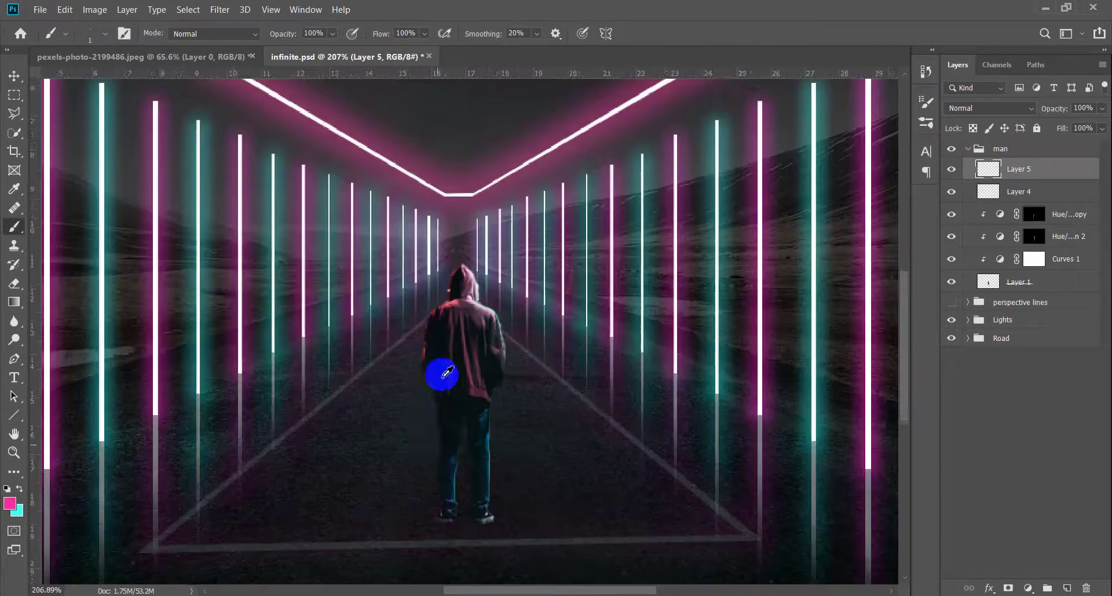
scroll(436, 439, "up", 3)
scroll(446, 533, "up", 2)
left_click_drag(567, 443, 555, 226)
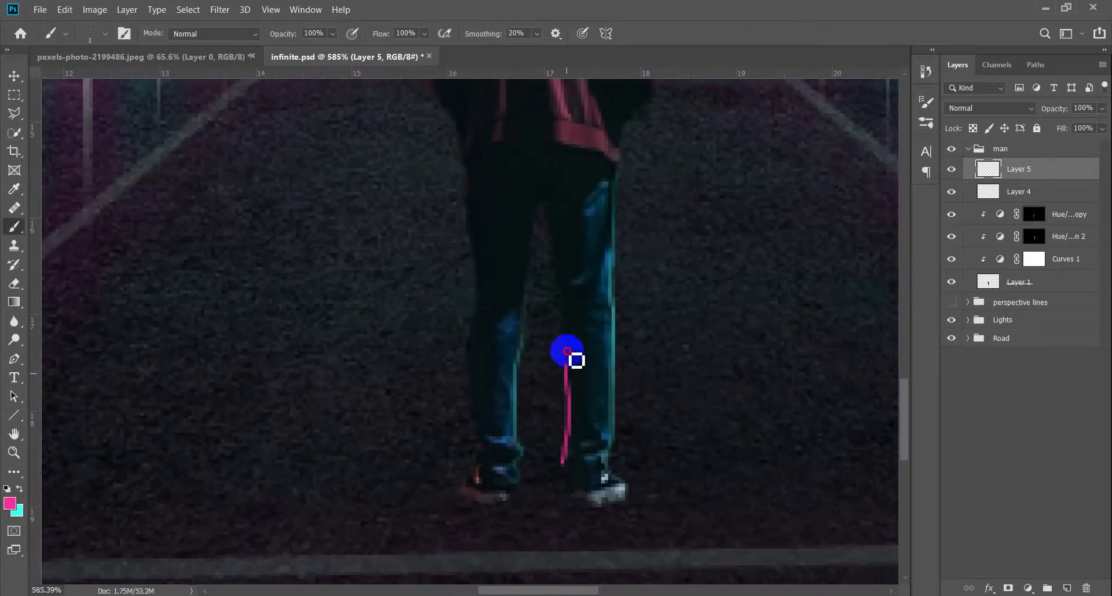
mouse_move(460, 488)
left_mouse_down()
mouse_move(467, 170)
mouse_move(515, 512)
mouse_move(472, 417)
mouse_move(476, 314)
mouse_move(496, 248)
mouse_move(541, 220)
mouse_move(550, 153)
mouse_move(578, 117)
left_mouse_up()
scroll(578, 117, "down", 5)
scroll(504, 390, "down", 3)
scroll(504, 398, "up", 1)
scroll(454, 498, "up", 2)
Erase the stray pink stroke between the legs.
key("e")
scroll(451, 497, "up", 3)
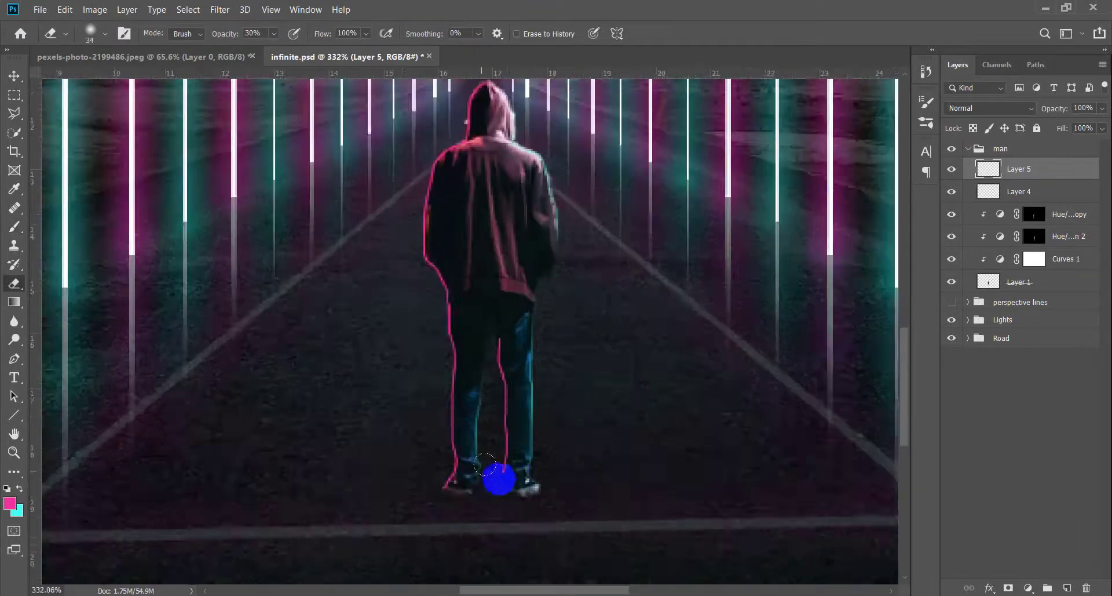
mouse_move(498, 375)
left_mouse_down()
mouse_move(489, 342)
mouse_move(500, 278)
mouse_move(413, 515)
left_mouse_up()
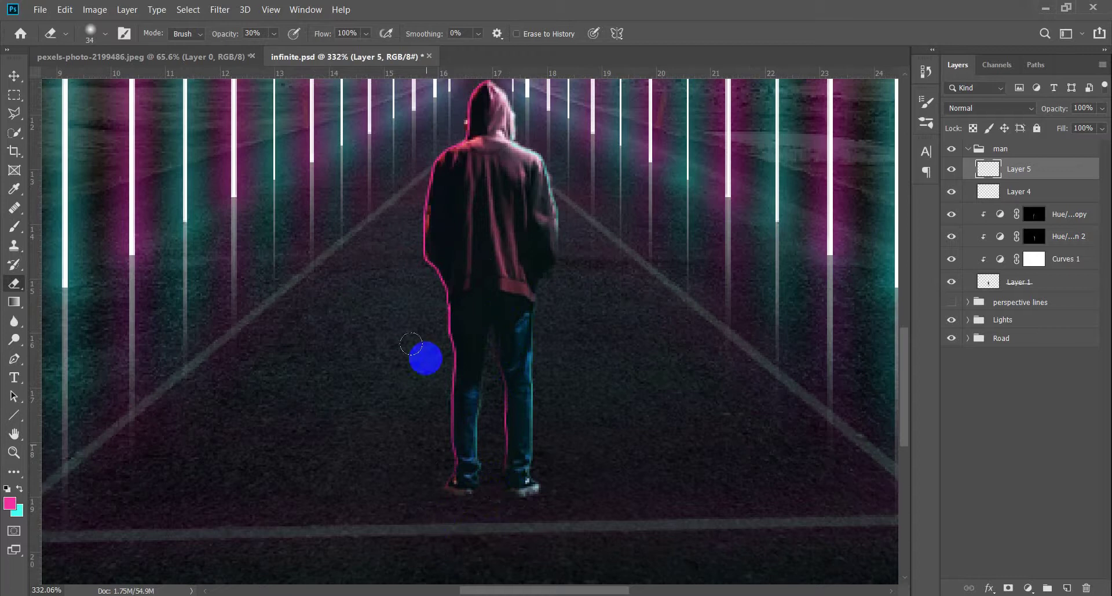
scroll(458, 243, "up", 3)
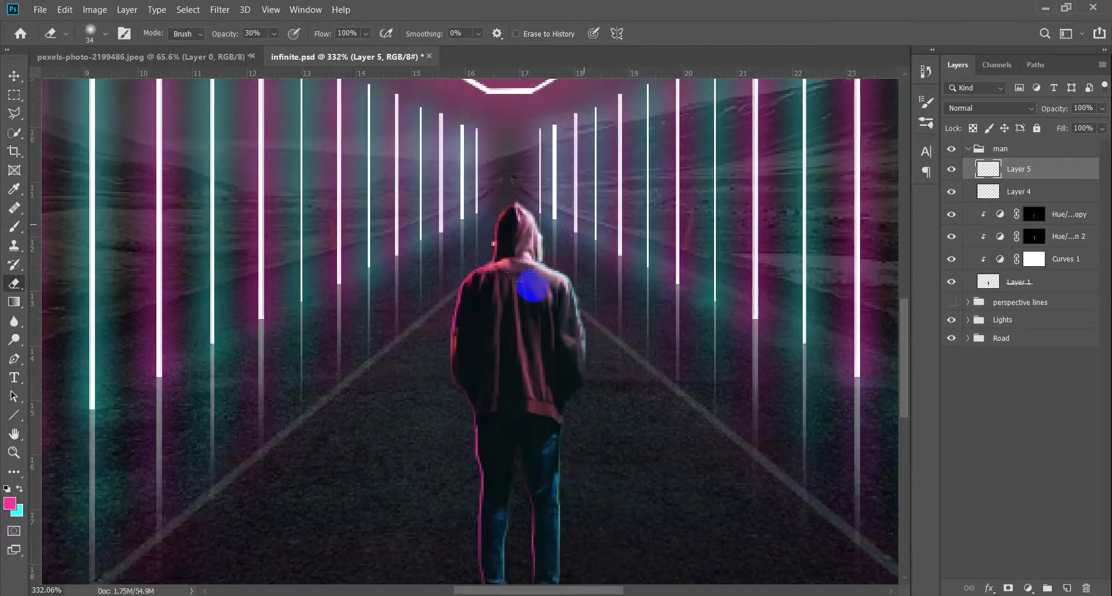
Set the pink rim layer's opacity to 64%.
key("v")
key("ctrl+0")
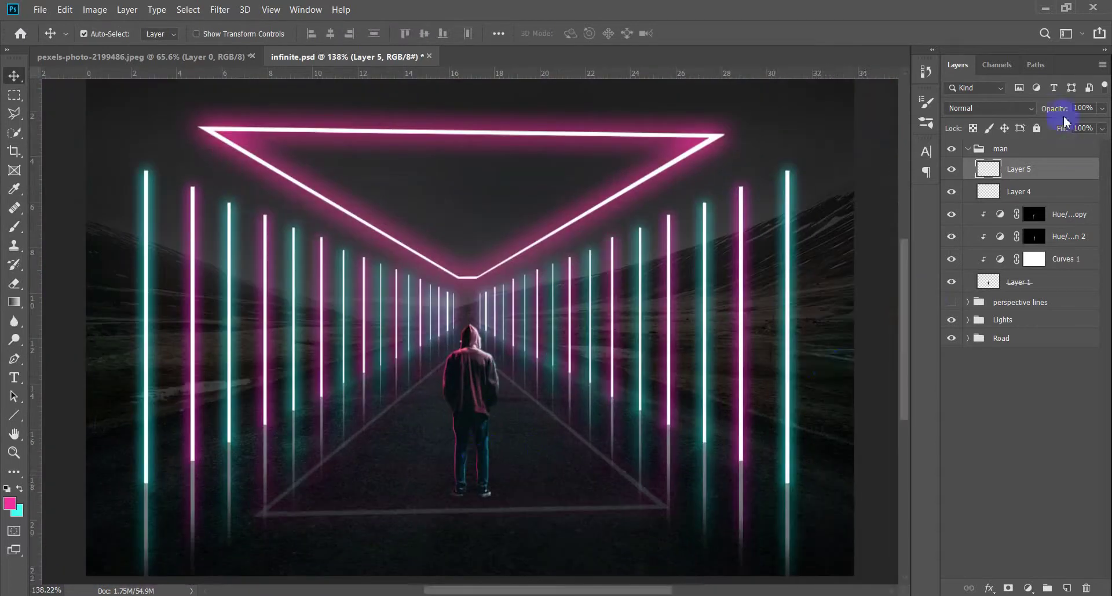
type("64")
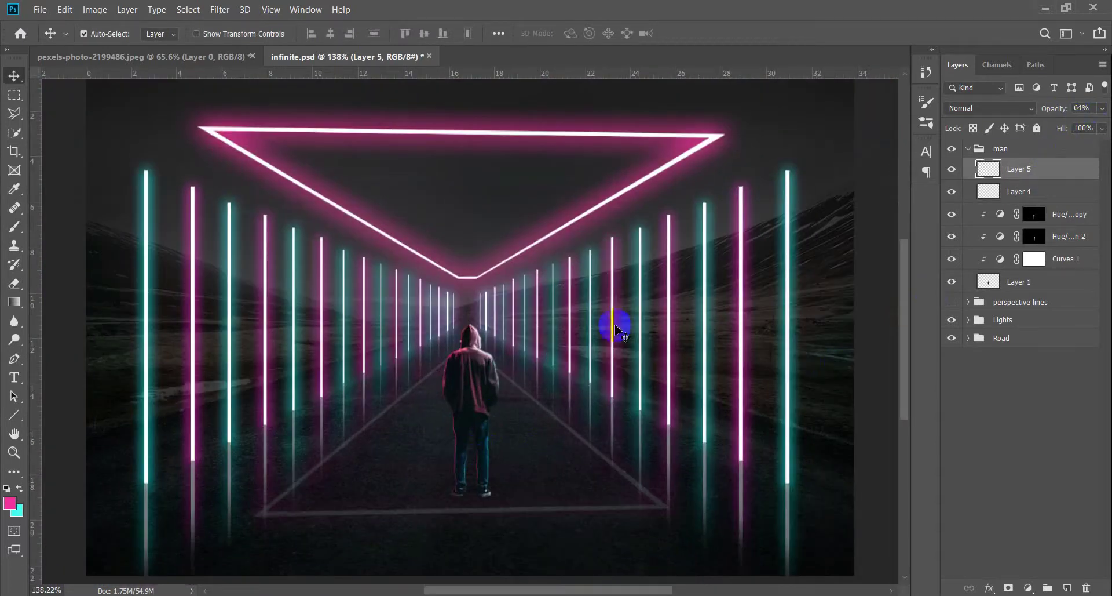
scroll(447, 359, "down", 2)
left_click_drag(481, 425, 477, 450)
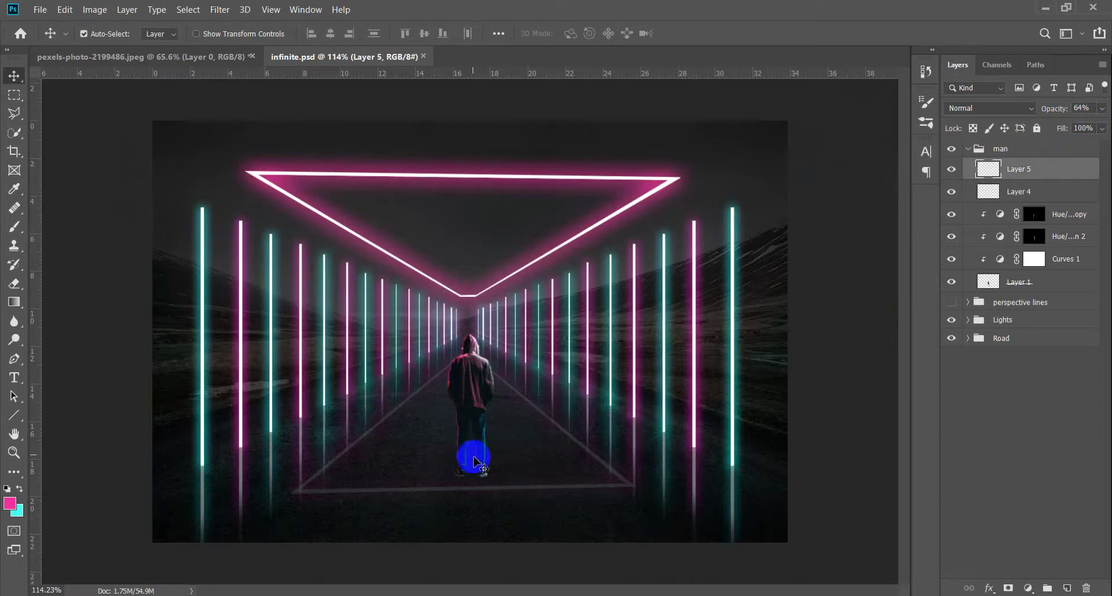
Add another new empty layer in the man group.
scroll(474, 457, "up", 2)
scroll(489, 497, "up", 1)
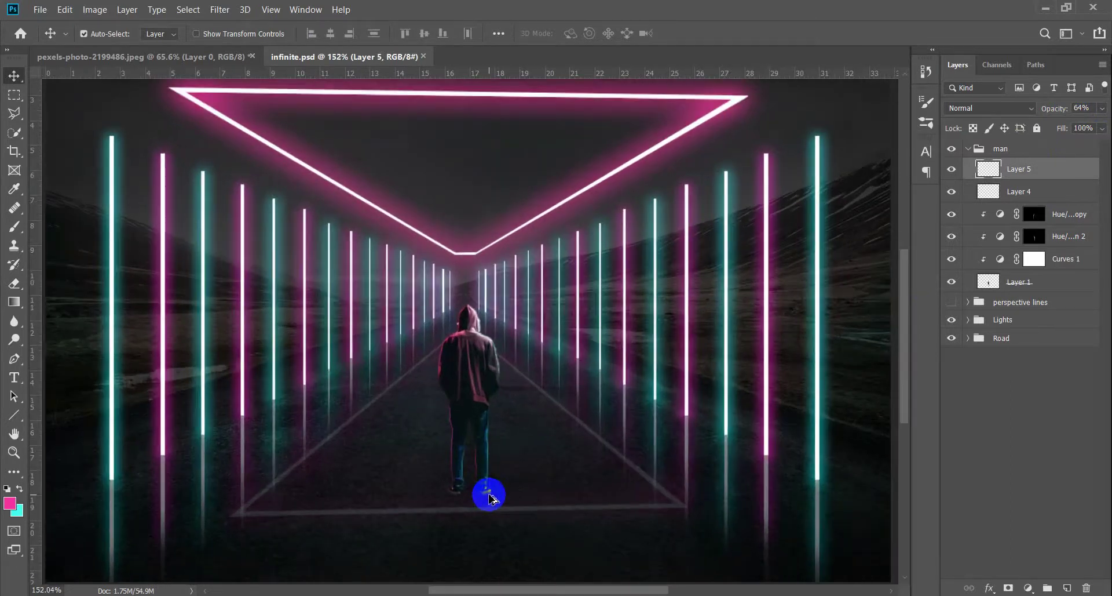
scroll(489, 497, "down", 8)
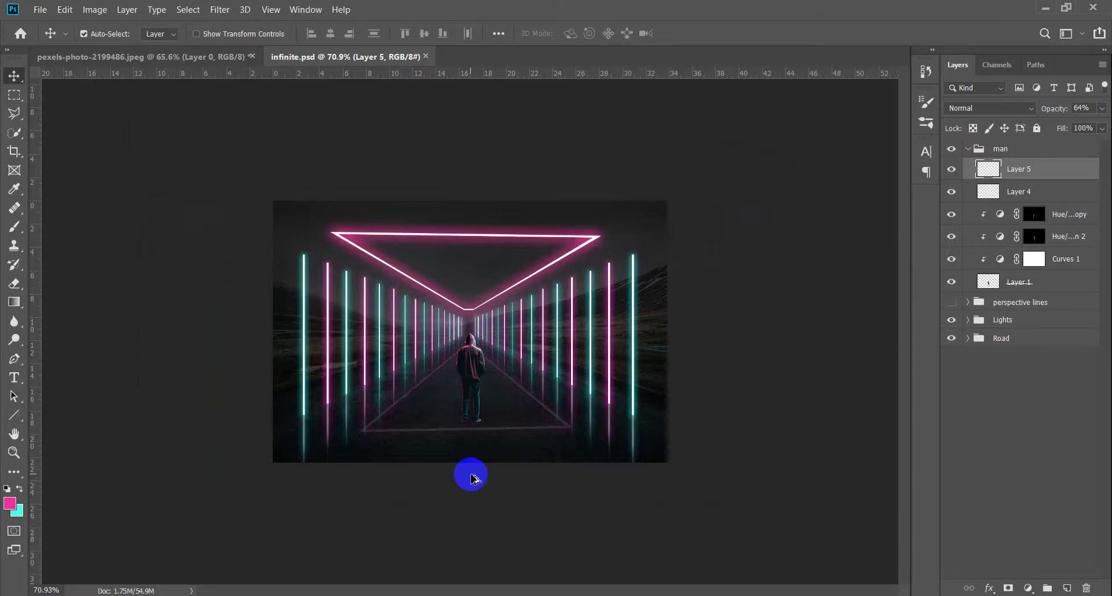
scroll(471, 477, "up", 1)
scroll(466, 469, "up", 1)
scroll(465, 469, "up", 1)
scroll(468, 472, "up", 1)
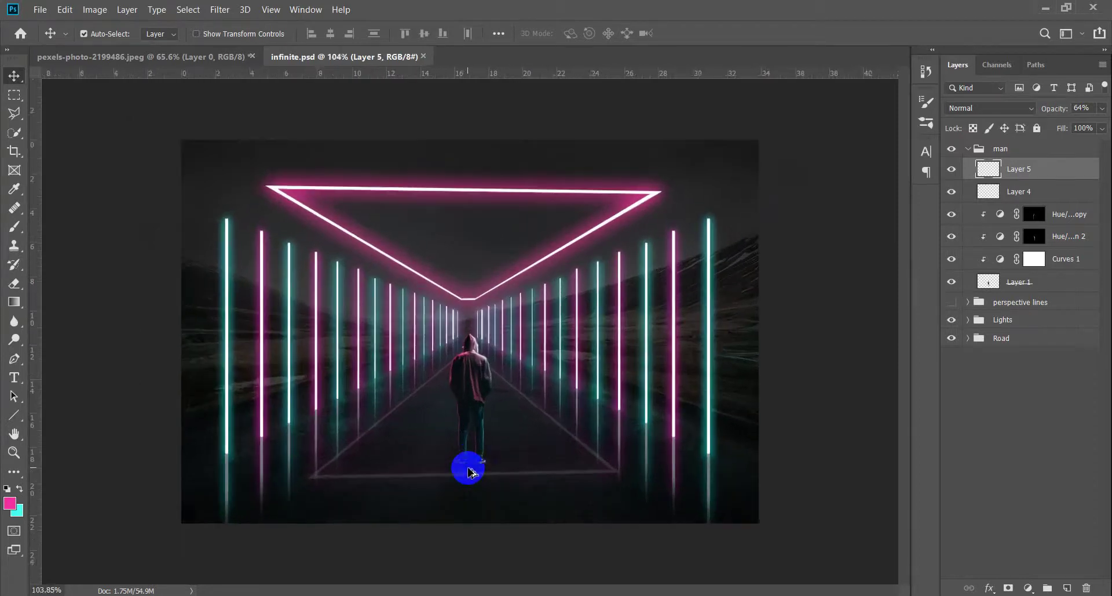
scroll(469, 469, "up", 1)
scroll(465, 466, "up", 1)
scroll(465, 466, "up", 1)
scroll(524, 462, "up", 1)
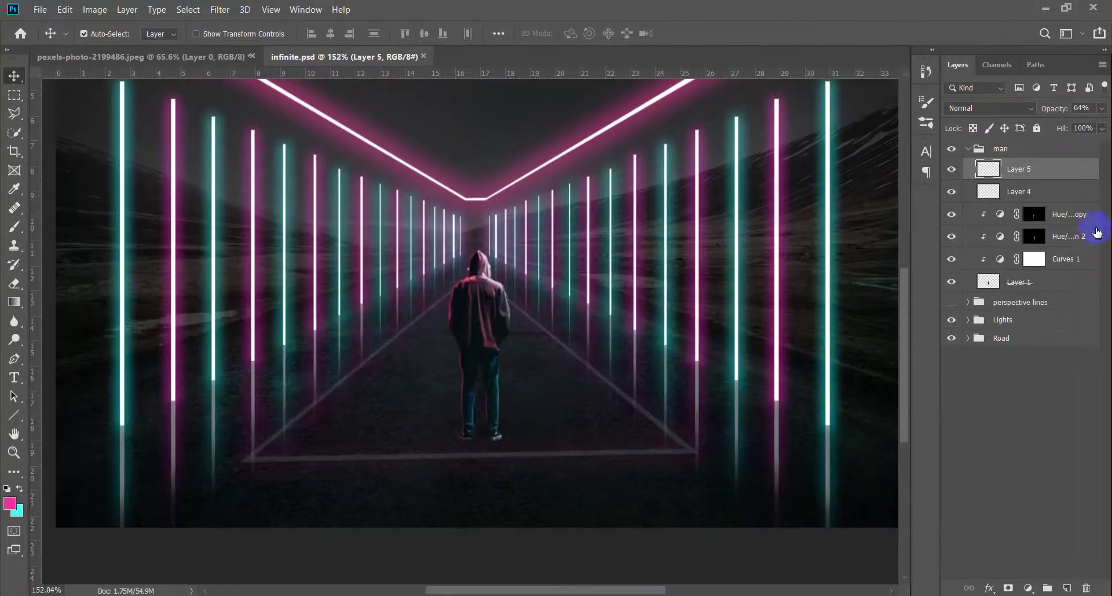
left_click(1073, 302)
Create the shadow layer beneath the man and set the brush colour to black.
left_click(1072, 192)
left_click(1067, 585)
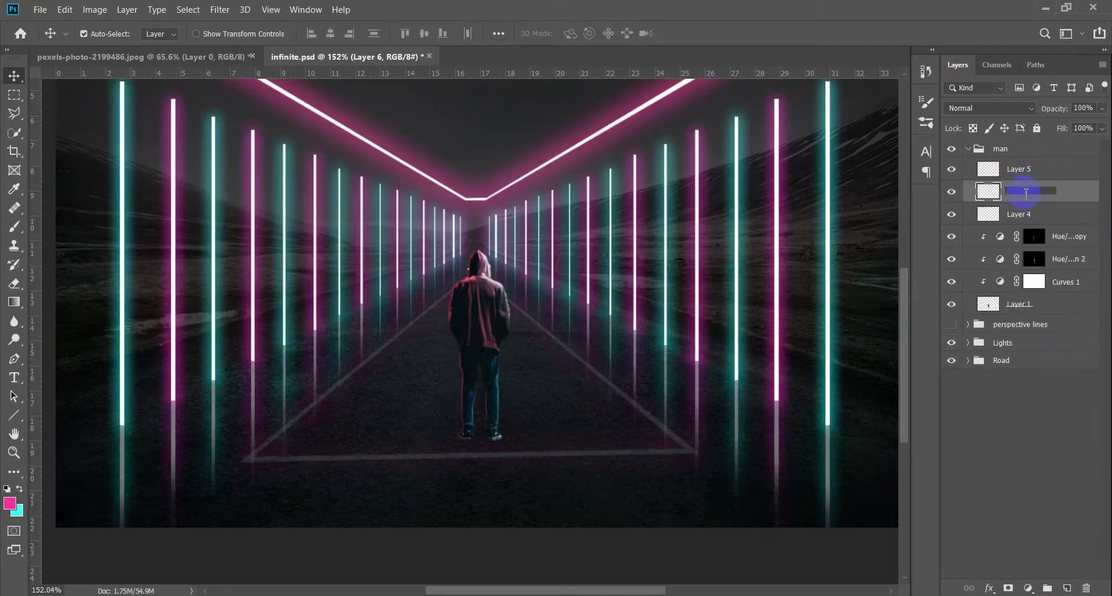
left_click_drag(1026, 197, 1031, 307)
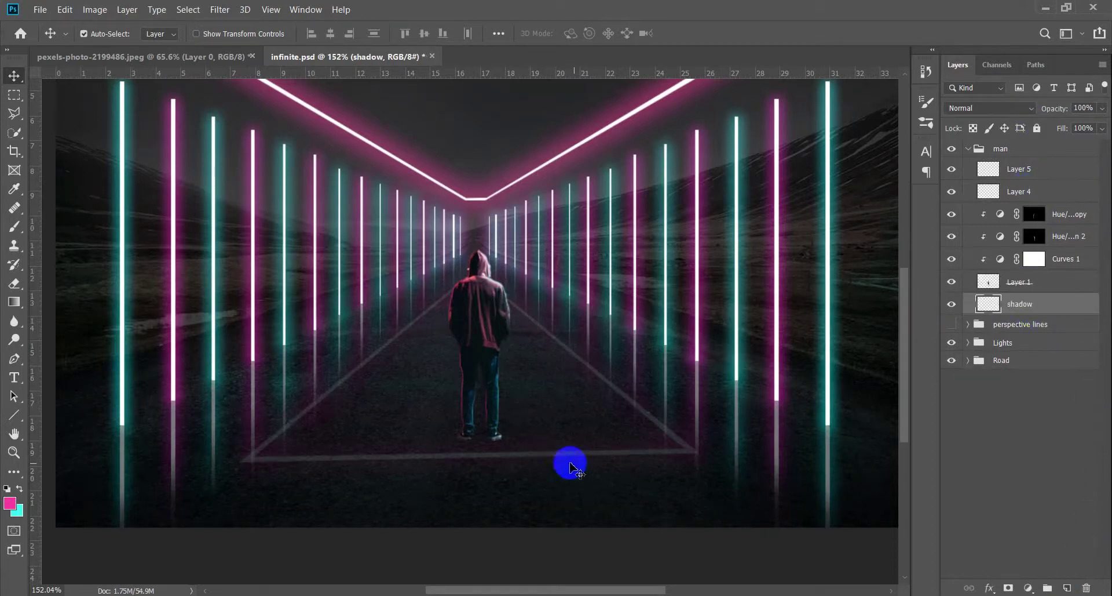
key("b")
key("x")
key("d")
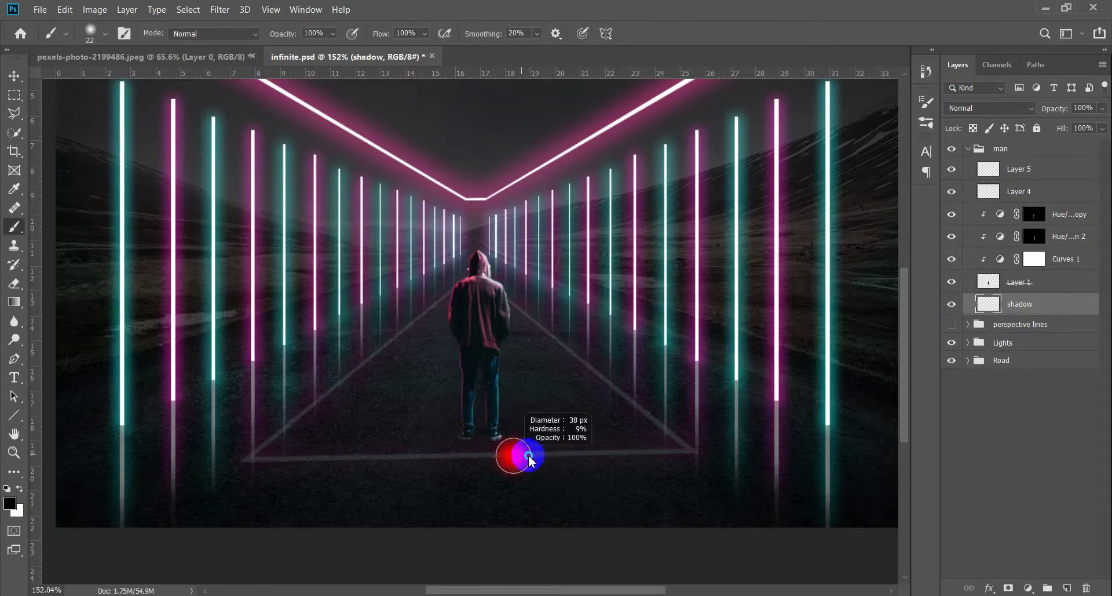
Paint a soft ~67 px shadow under the feet at 26% opacity, then add another layer.
right_click(495, 476)
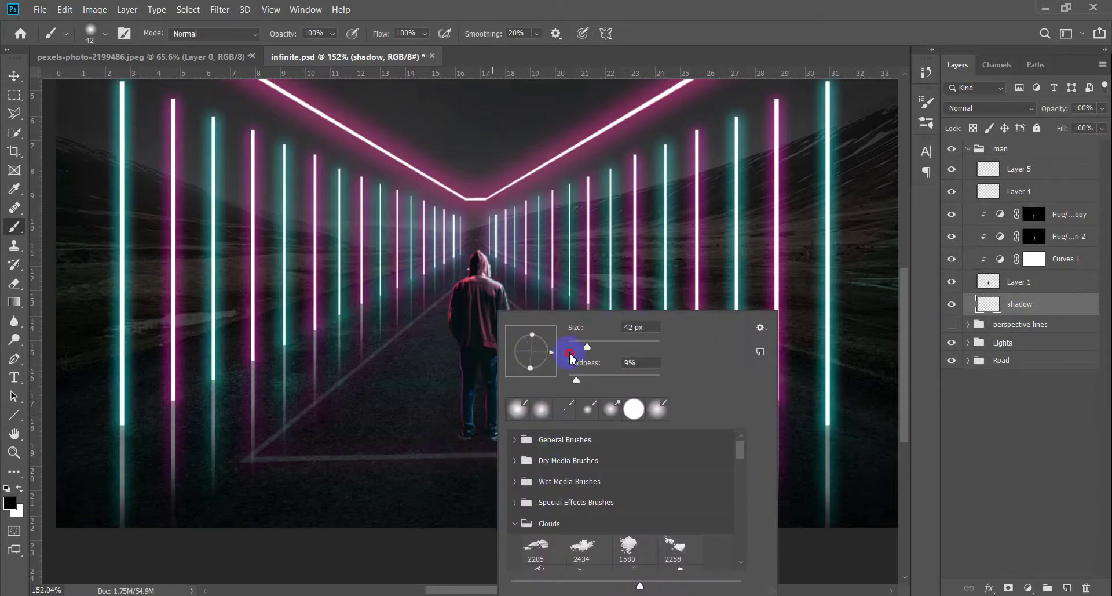
left_click(490, 470)
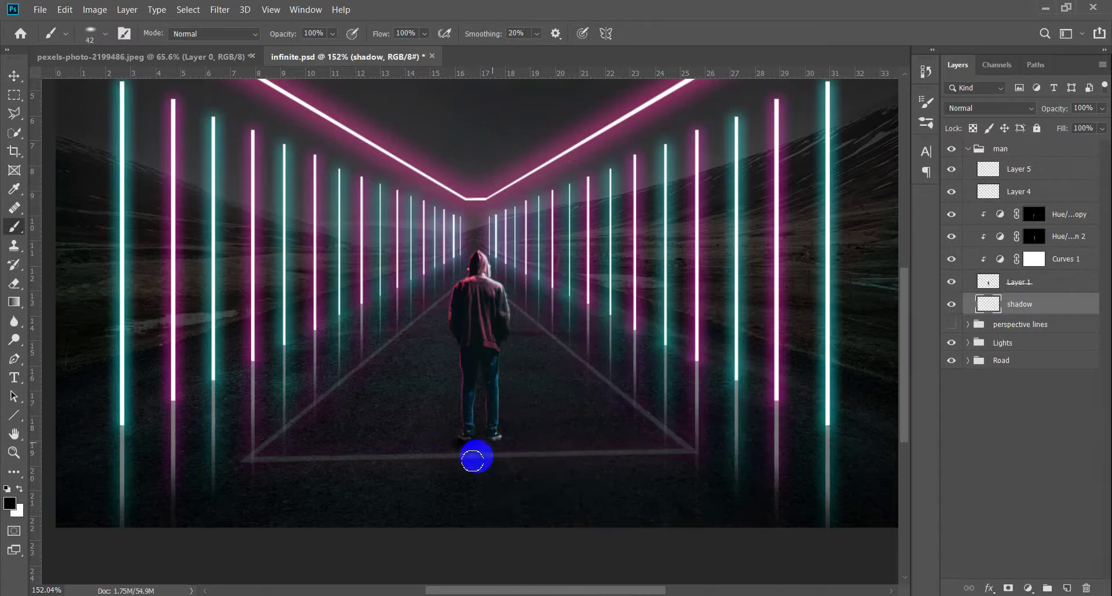
scroll(478, 463, "up", 1)
left_click_drag(481, 458, 480, 439)
left_click(480, 438)
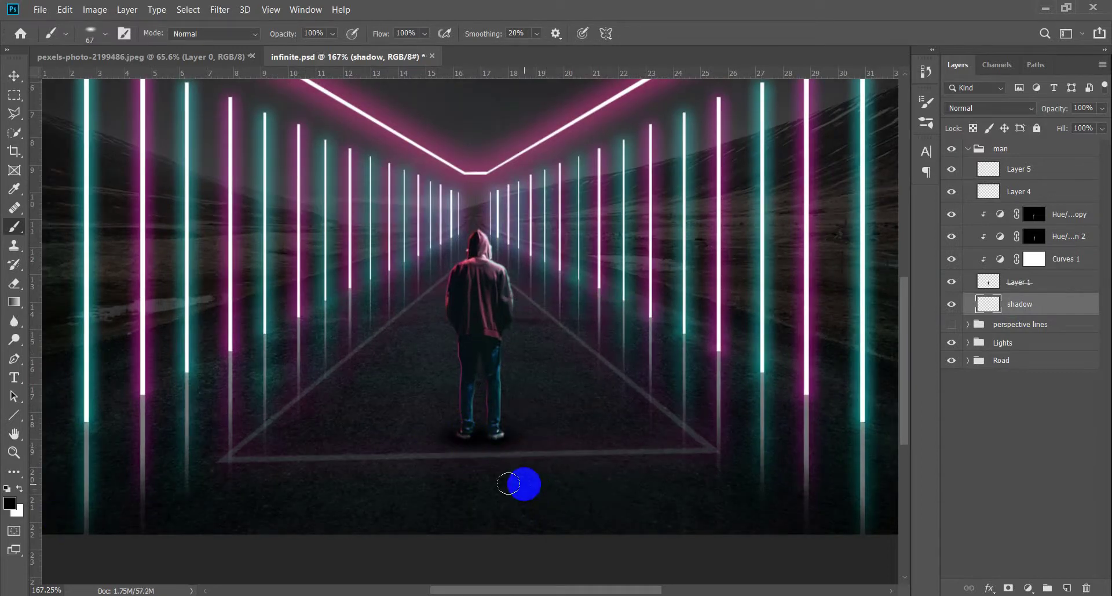
left_click_drag(1053, 109, 1060, 114)
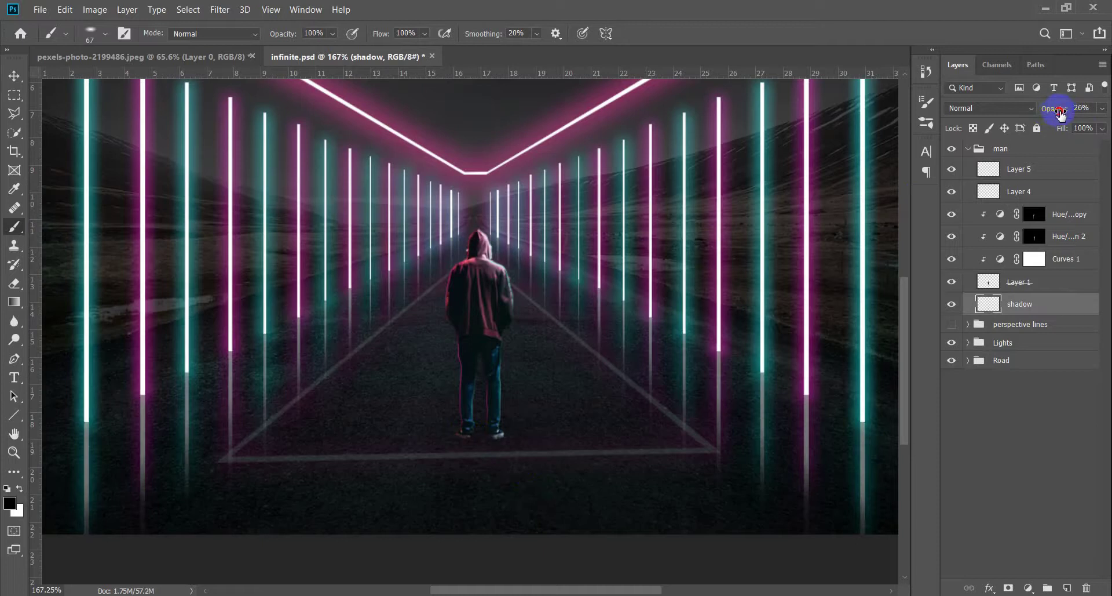
key("ctrl+shift+alt+n")
Name the new layer 'shadow 2' and choose a soft round brush with Transfer options.
double_click(1020, 303)
type("shadow 2")
key("Return")
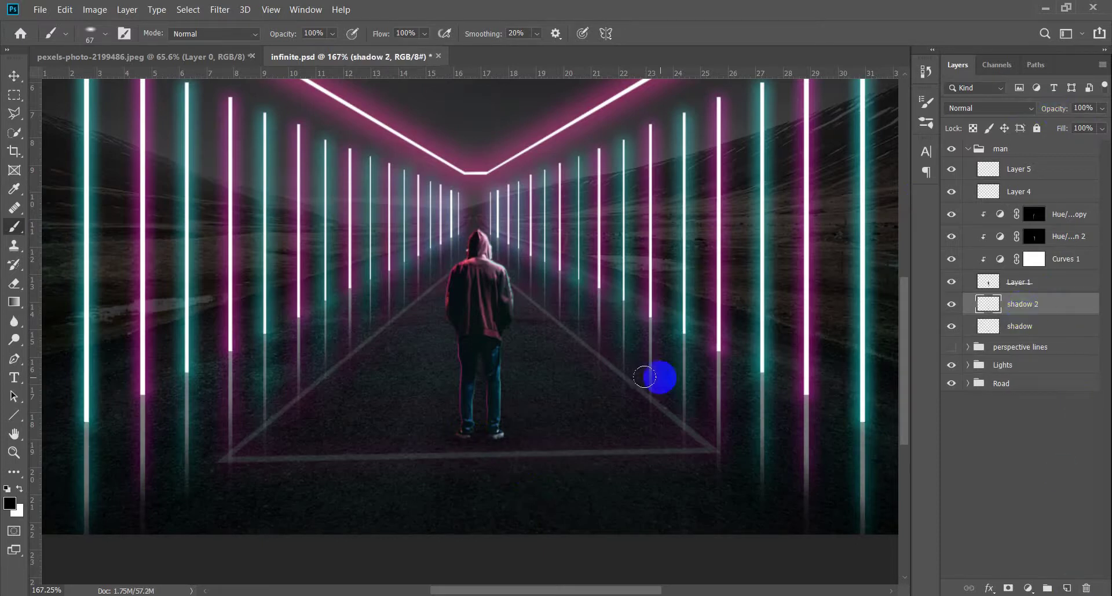
key("F5")
left_click(688, 226)
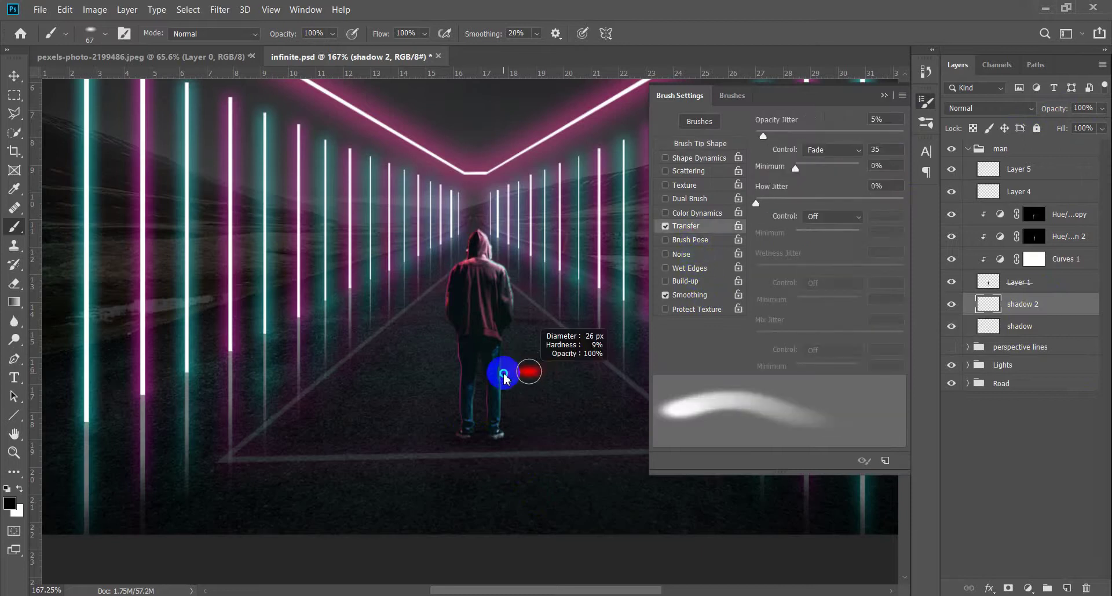
right_click(539, 352)
double_click(574, 413)
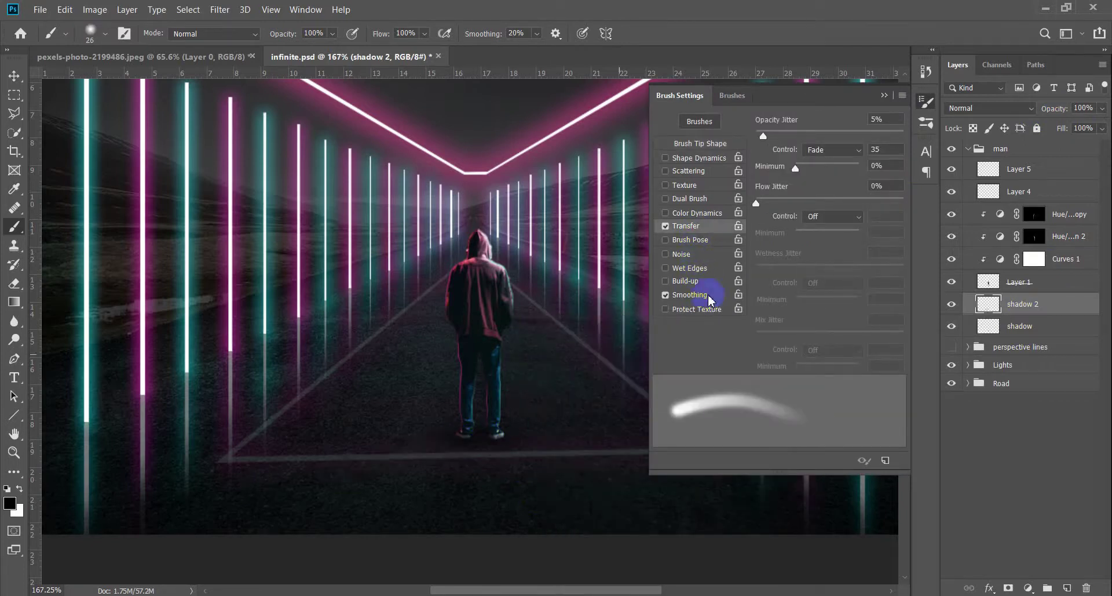
Set the brush's opacity fade steps to 35.
type("20")
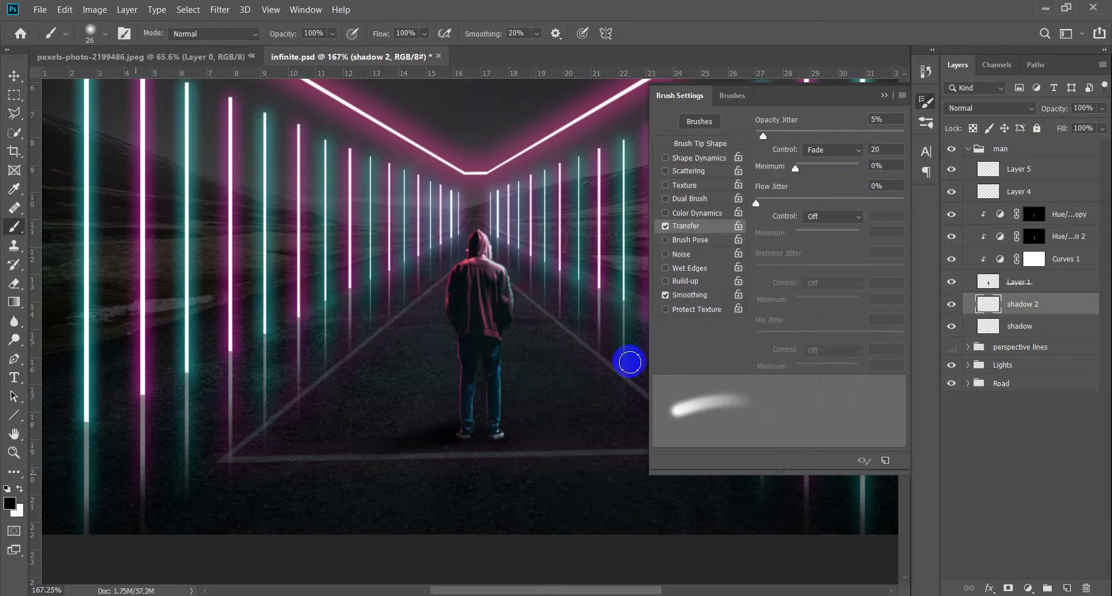
key("BackSpace")
type("5")
double_click(885, 149)
type("35")
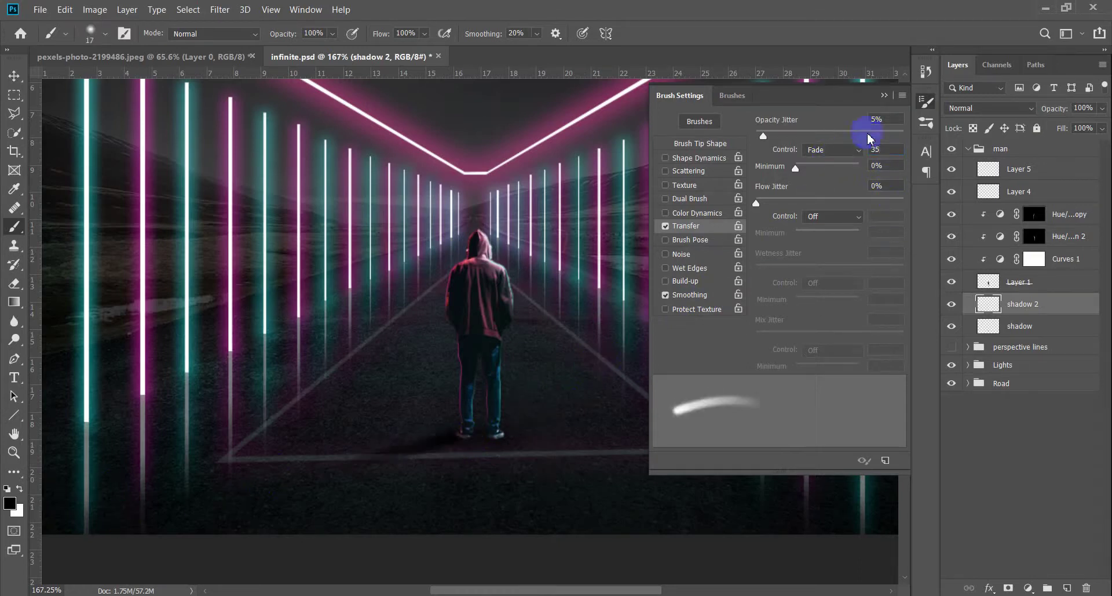
left_click(884, 95)
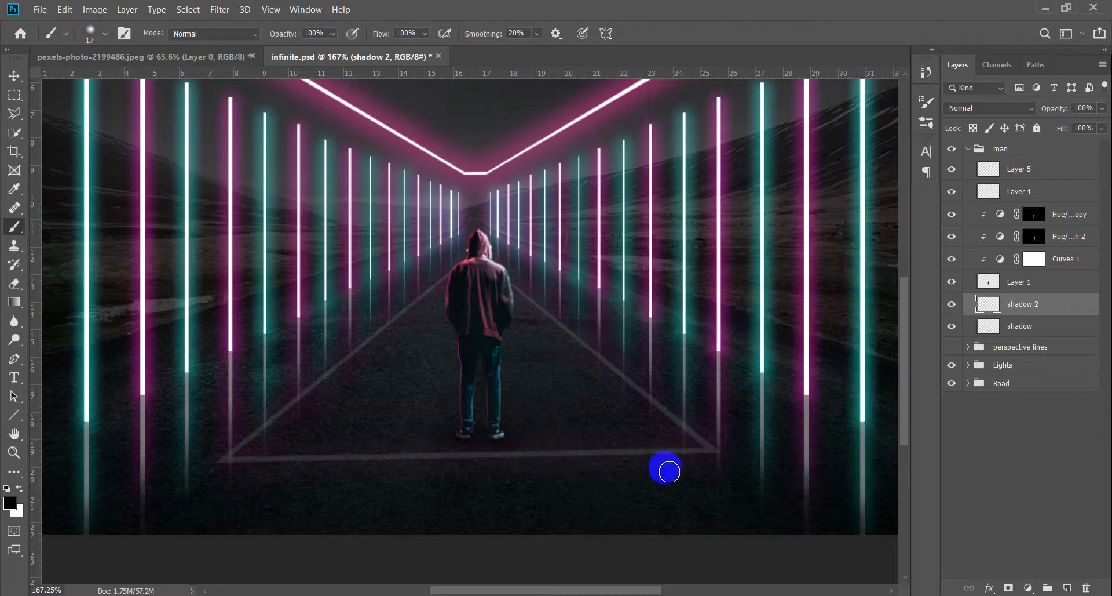
Paint a contact shadow around the feet and soften it with Gaussian Blur.
left_click_drag(597, 447, 505, 442)
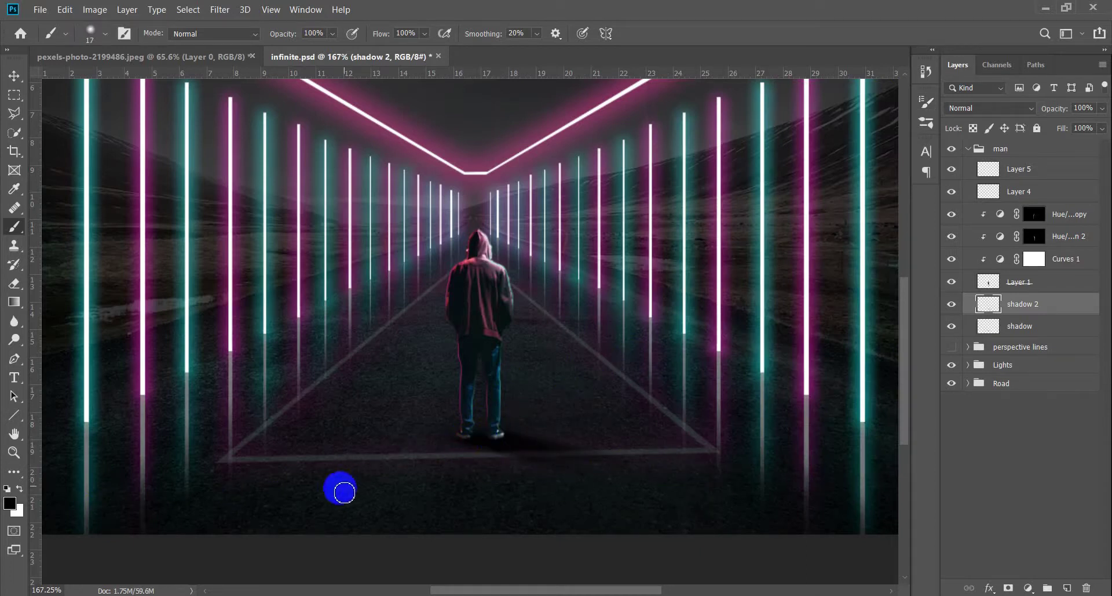
left_click_drag(382, 461, 507, 453)
key("v")
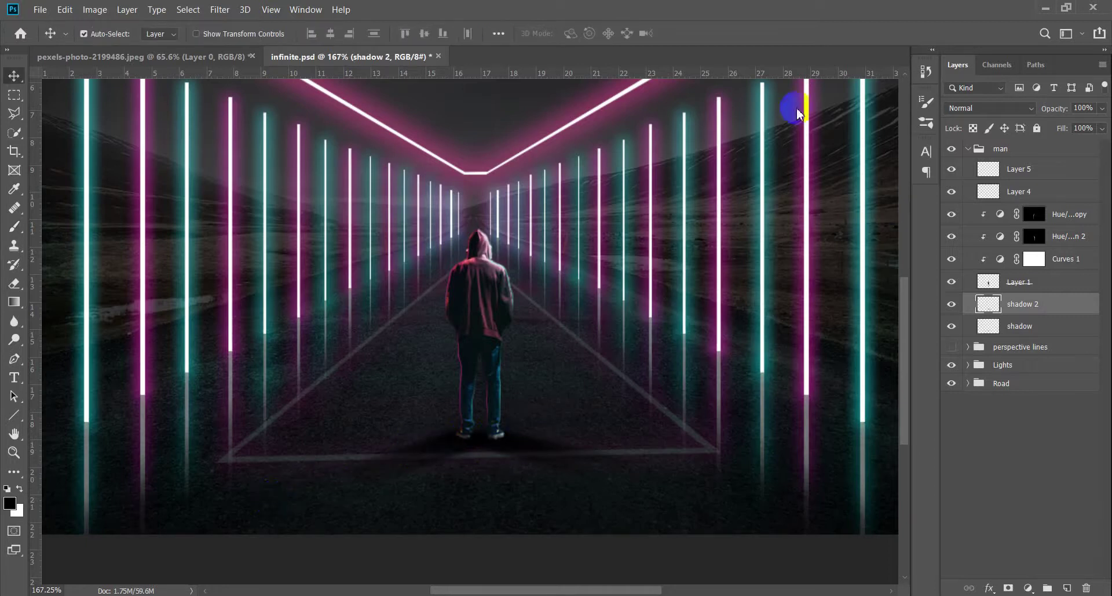
left_click(189, 10)
mouse_move(261, 163)
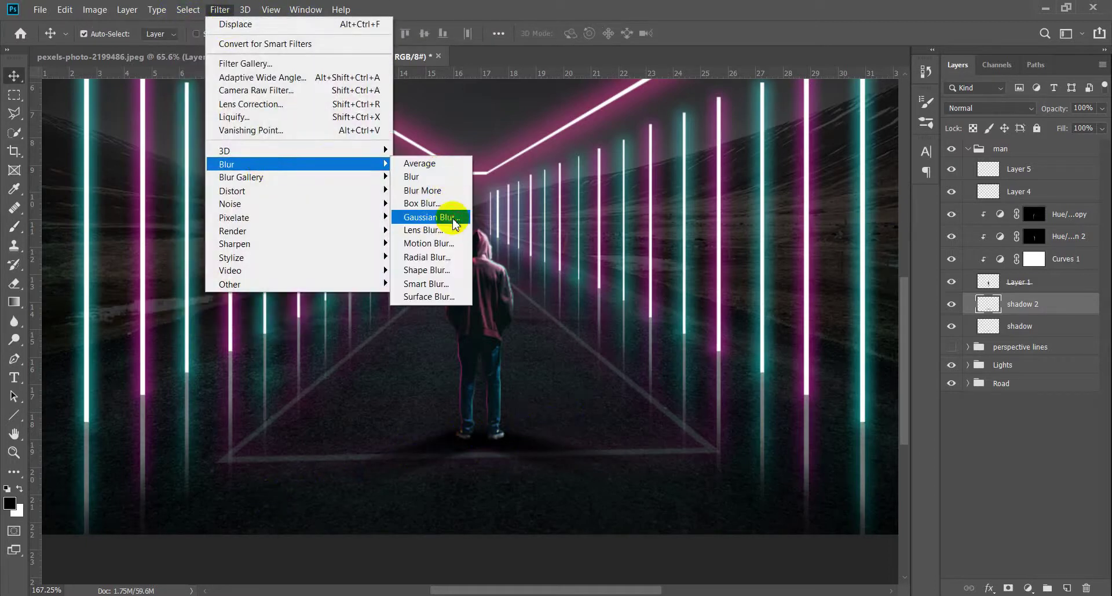
left_click(472, 229)
left_click(758, 377)
left_click(927, 181)
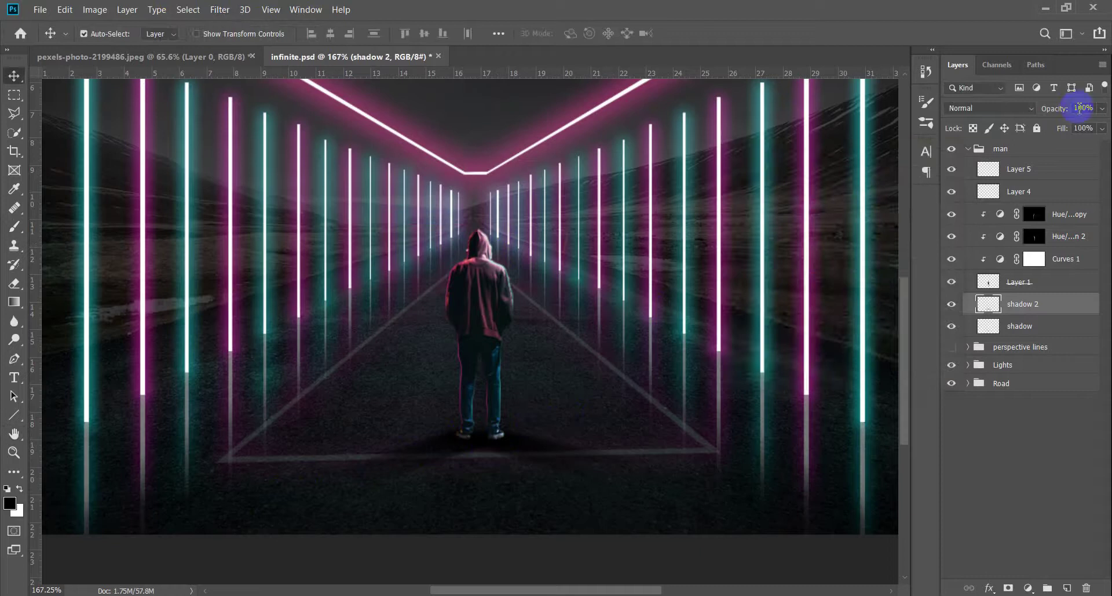
Keep shadow 2 at 55% opacity, lower the shadow layer to 18%, and reselect Layer 1.
left_click_drag(1068, 110, 1070, 113)
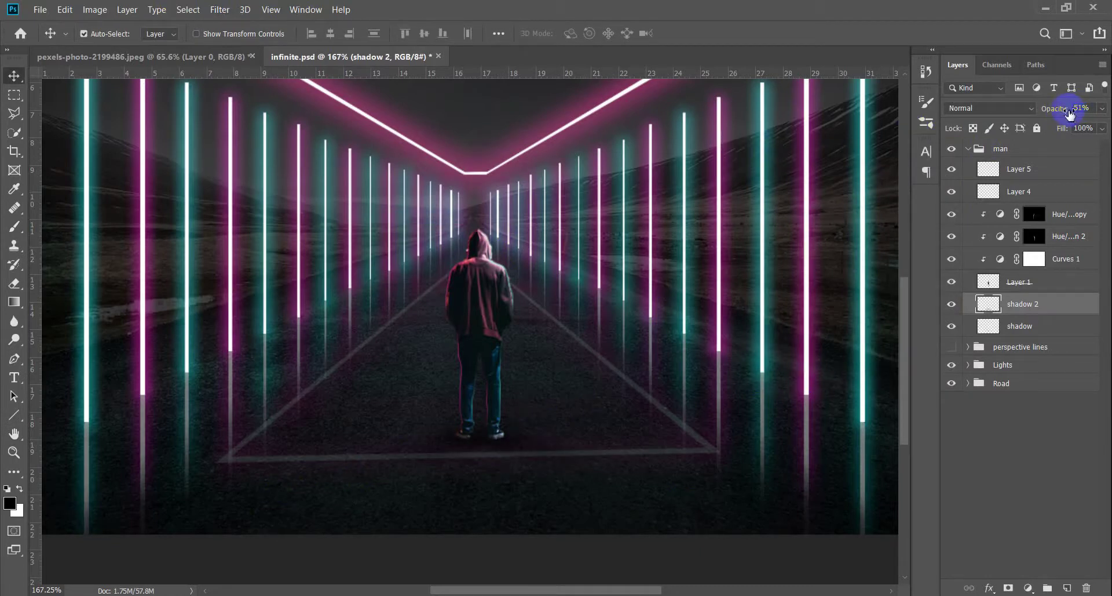
left_click(1034, 331)
left_click_drag(1055, 112, 1061, 112)
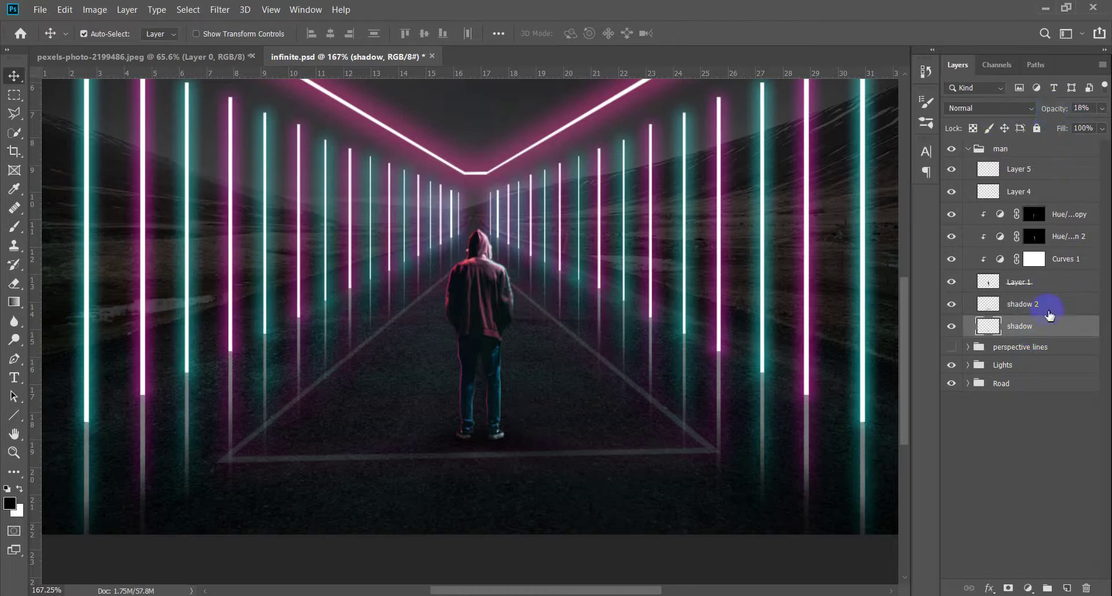
left_click(1042, 304)
scroll(446, 469, "down", 5)
scroll(472, 495, "up", 2)
scroll(472, 494, "up", 1)
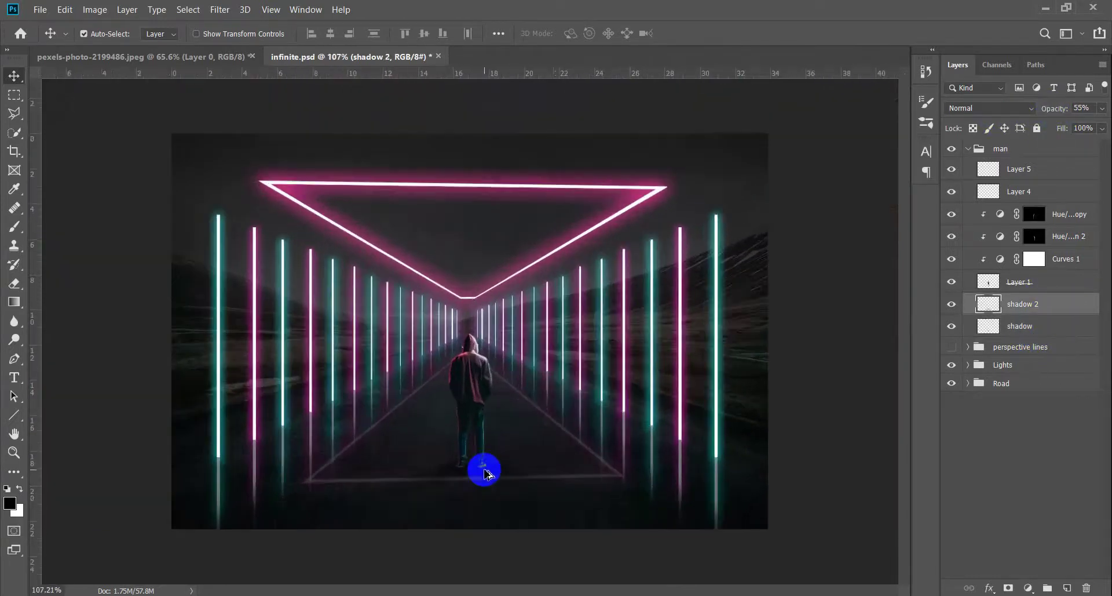
left_click(472, 373)
scroll(463, 425, "up", 1)
scroll(463, 424, "up", 1)
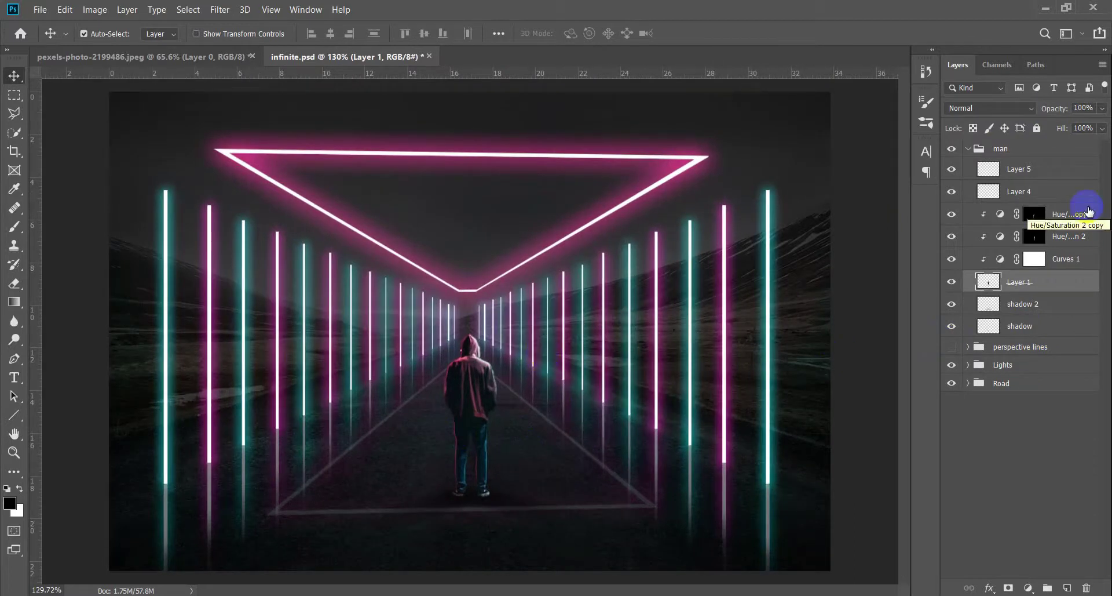
Duplicate the man's layer, then flip the original Layer 1 vertically and line it up beneath his feet.
key("ctrl+j")
left_click(1060, 308)
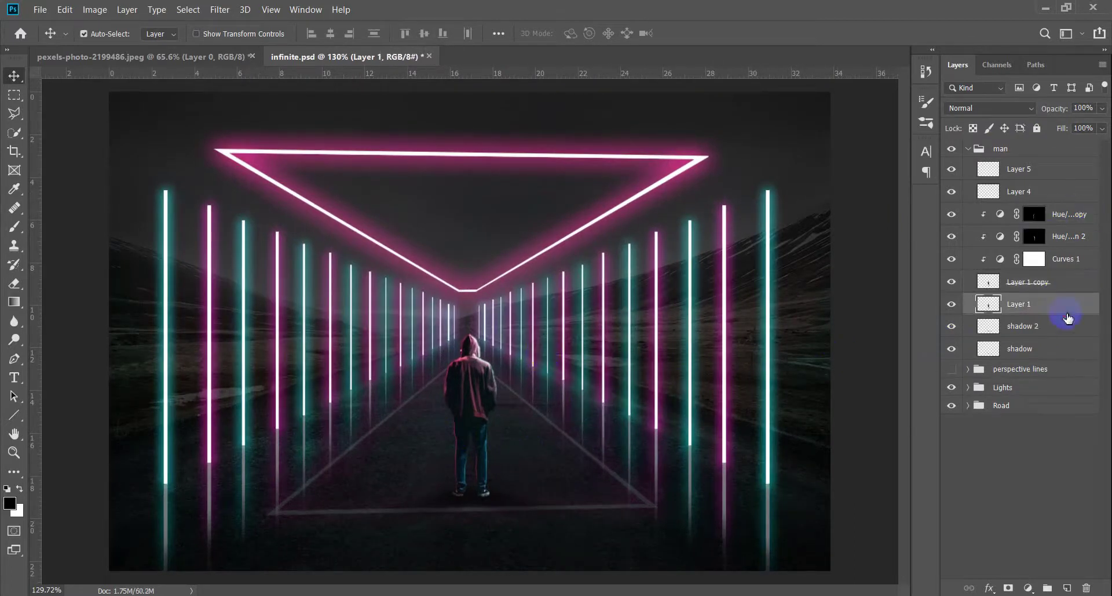
key("ctrl+t")
right_click(470, 417)
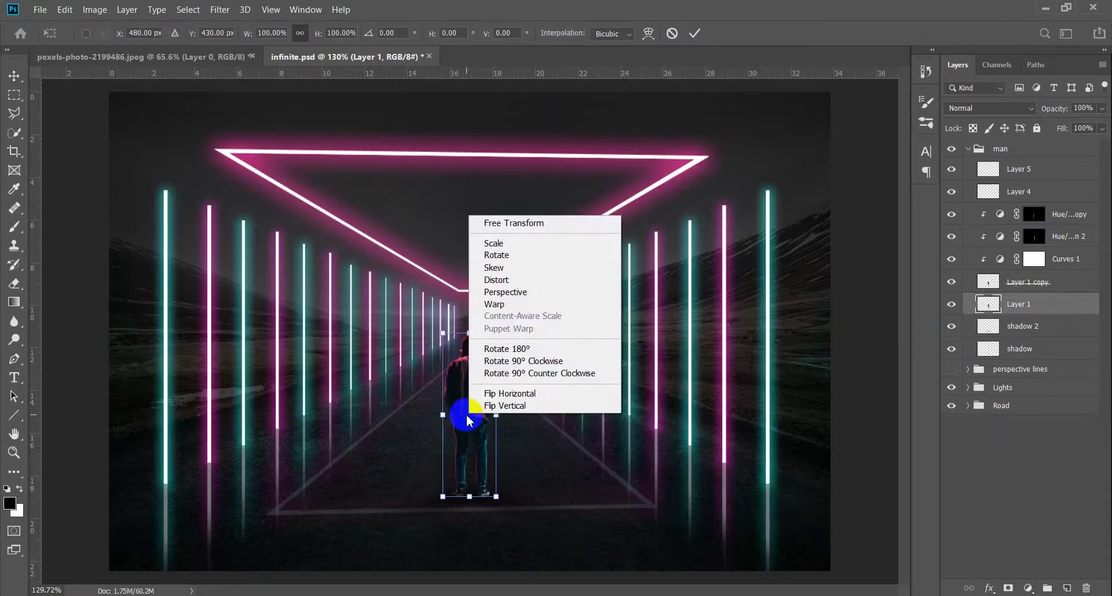
left_click(504, 405)
mouse_move(484, 398)
left_mouse_down()
mouse_move(480, 567)
mouse_move(480, 557)
left_mouse_up()
scroll(480, 557, "down", 3)
left_click_drag(472, 516, 472, 478)
key("Return")
scroll(472, 477, "up", 5)
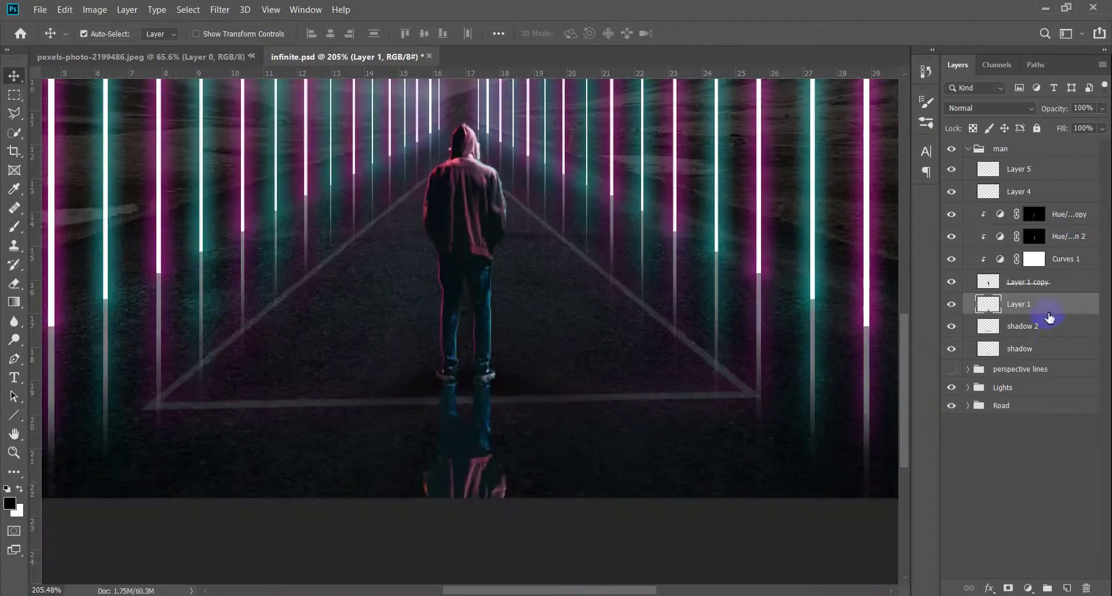
Move the reflection below the shadow layers, fade it with a soft eraser, and set 71% opacity.
left_click_drag(1042, 306, 1043, 355)
scroll(476, 423, "down", 3)
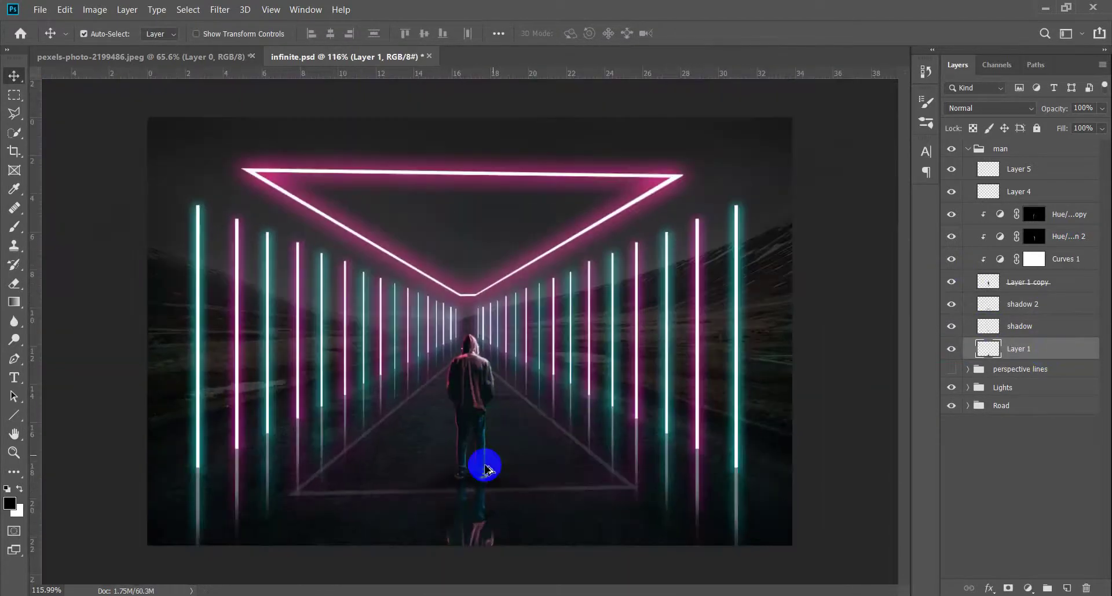
scroll(480, 521, "down", 2)
scroll(471, 546, "up", 1)
scroll(472, 550, "up", 1)
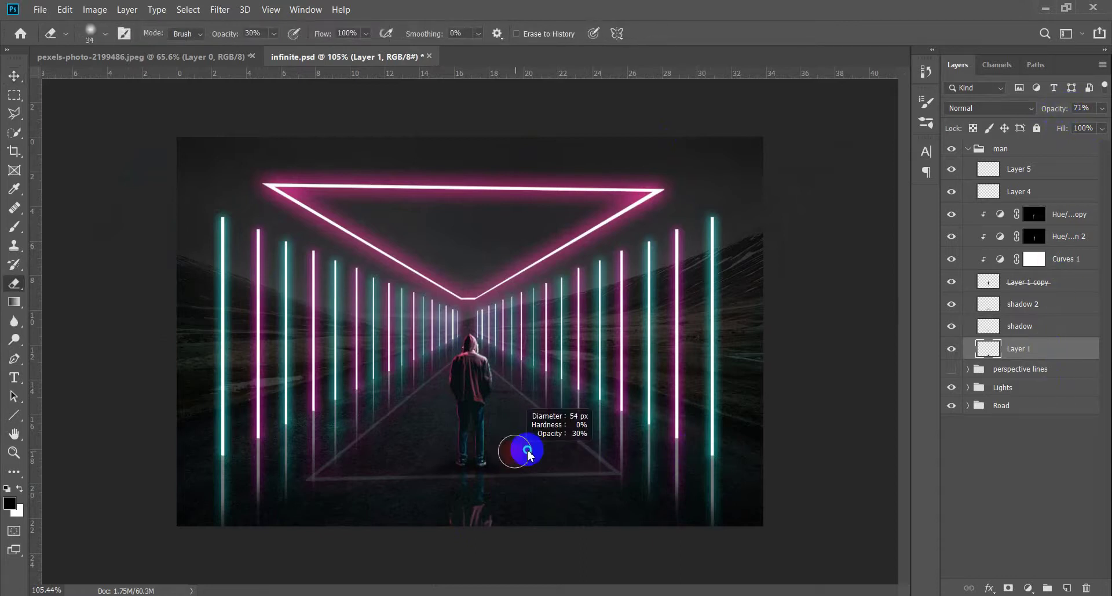
key("e")
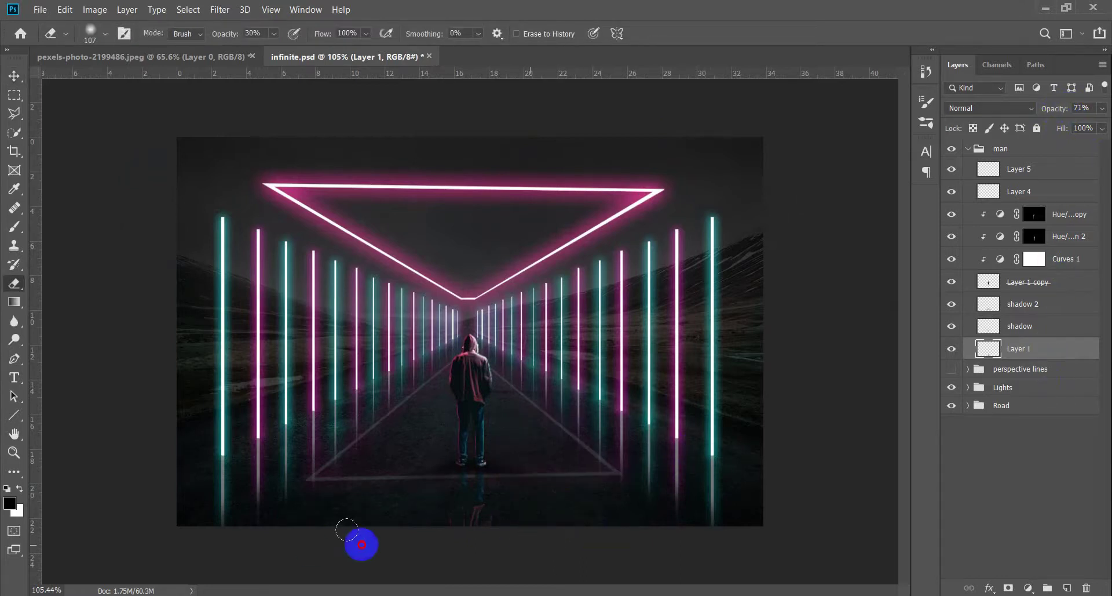
key("v")
scroll(451, 533, "up", 3)
scroll(451, 532, "down", 5)
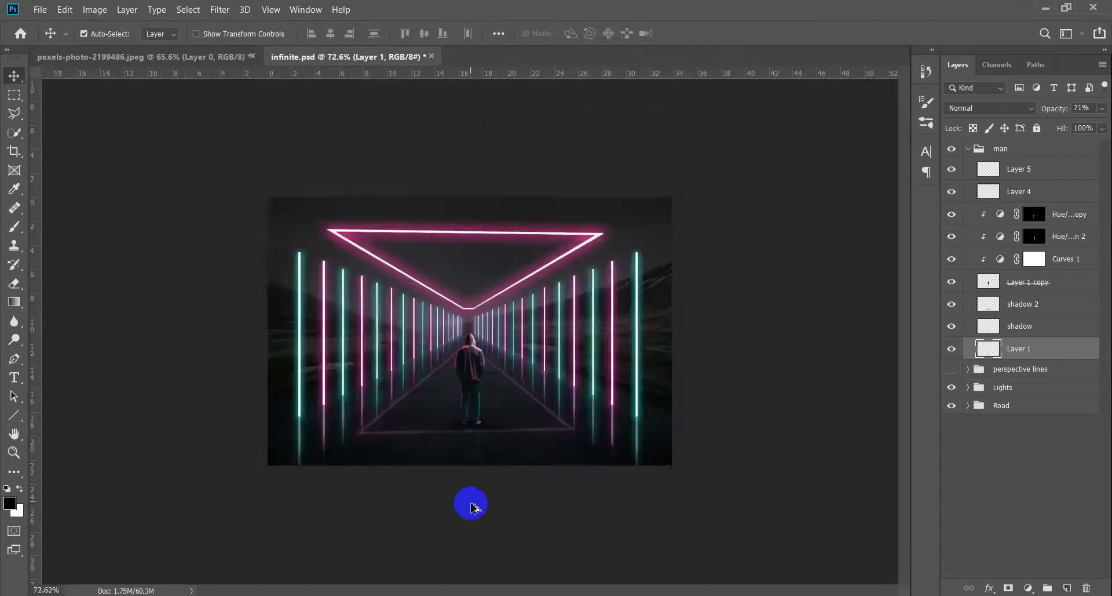
scroll(469, 507, "up", 4)
scroll(435, 497, "up", 2)
scroll(435, 497, "down", 2)
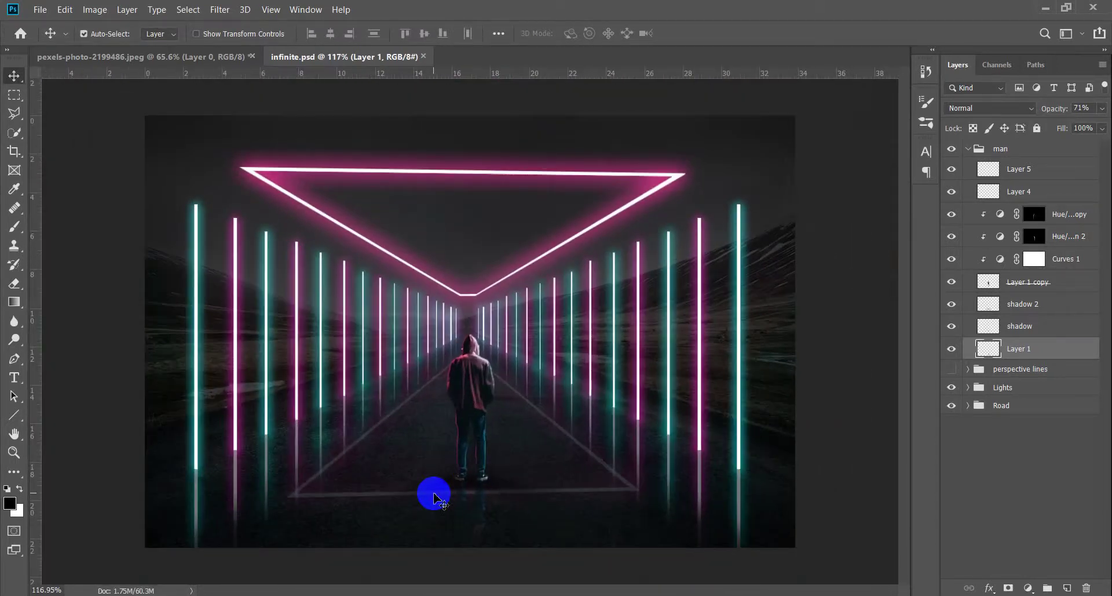
scroll(435, 497, "down", 1)
scroll(348, 522, "up", 3)
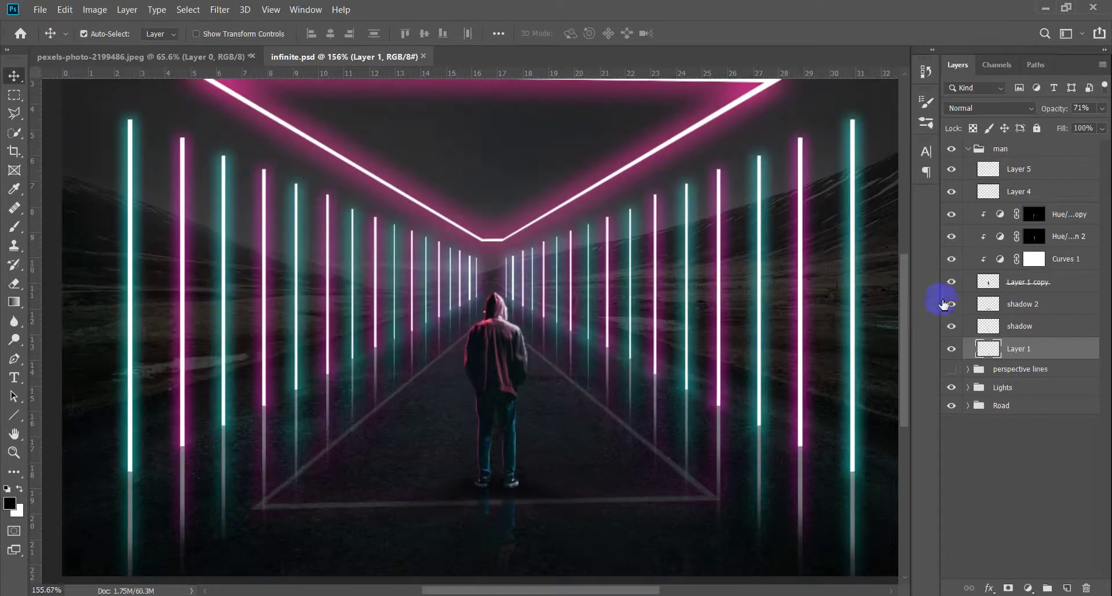
left_click(1041, 288)
key("b")
scroll(498, 454, "up", 5)
left_click(956, 285)
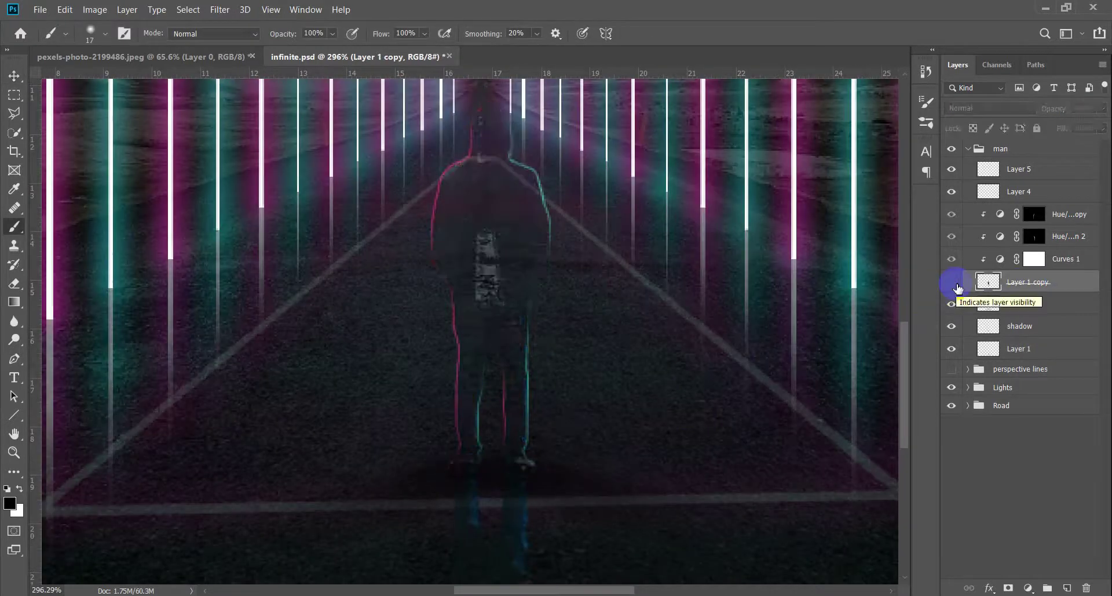
scroll(626, 394, "down", 8)
scroll(498, 487, "up", 1)
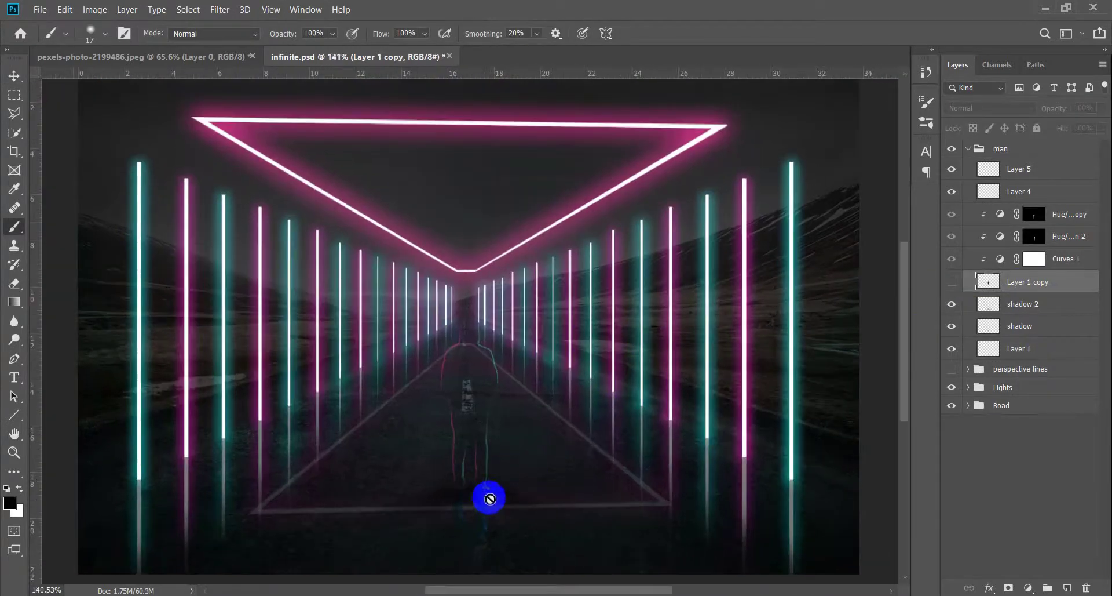
left_click(952, 282)
scroll(496, 498, "up", 3)
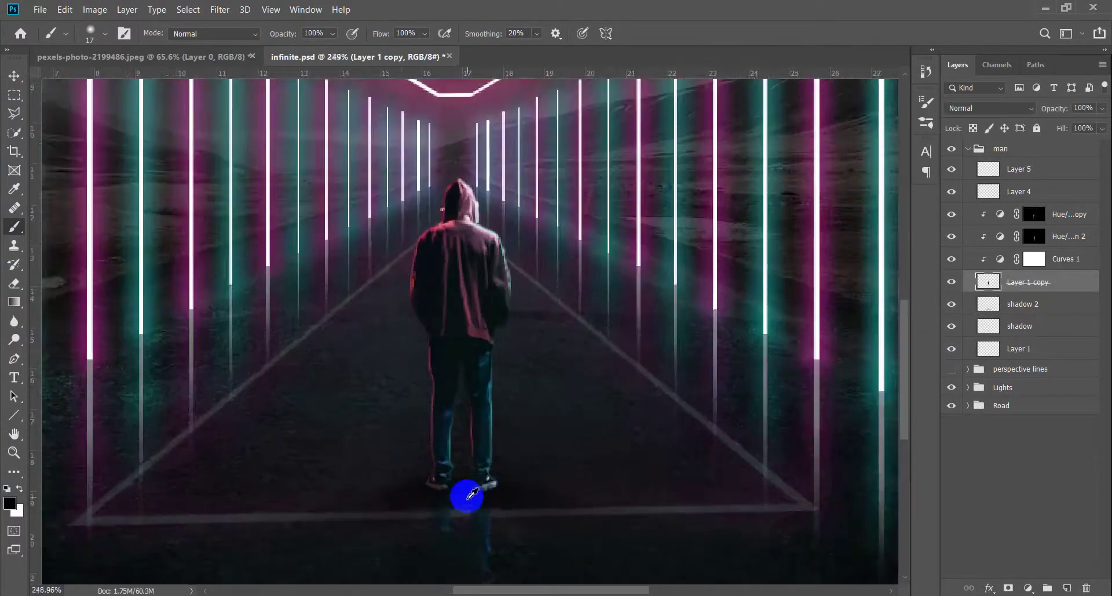
scroll(496, 490, "up", 3)
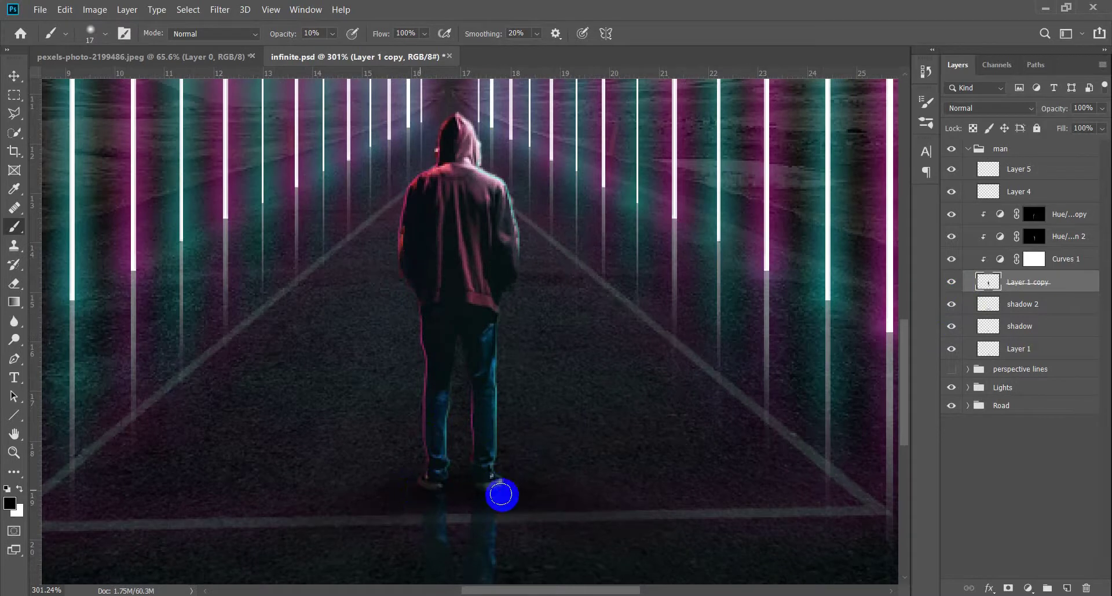
scroll(457, 444, "down", 5)
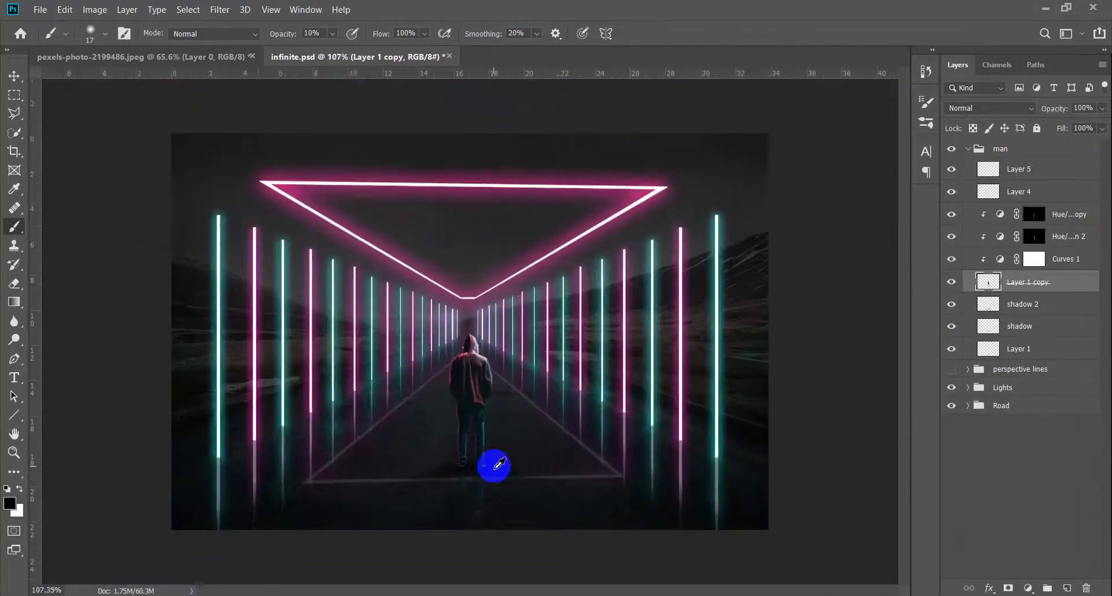
key("v")
scroll(494, 464, "down", 1)
left_click(956, 283)
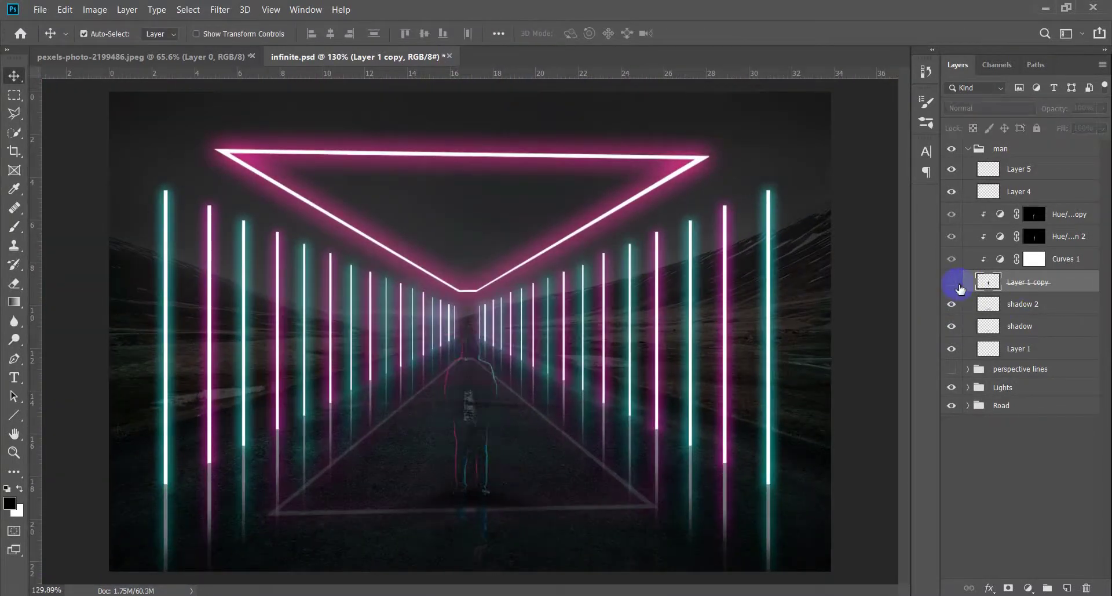
left_click(953, 284)
scroll(522, 411, "down", 3)
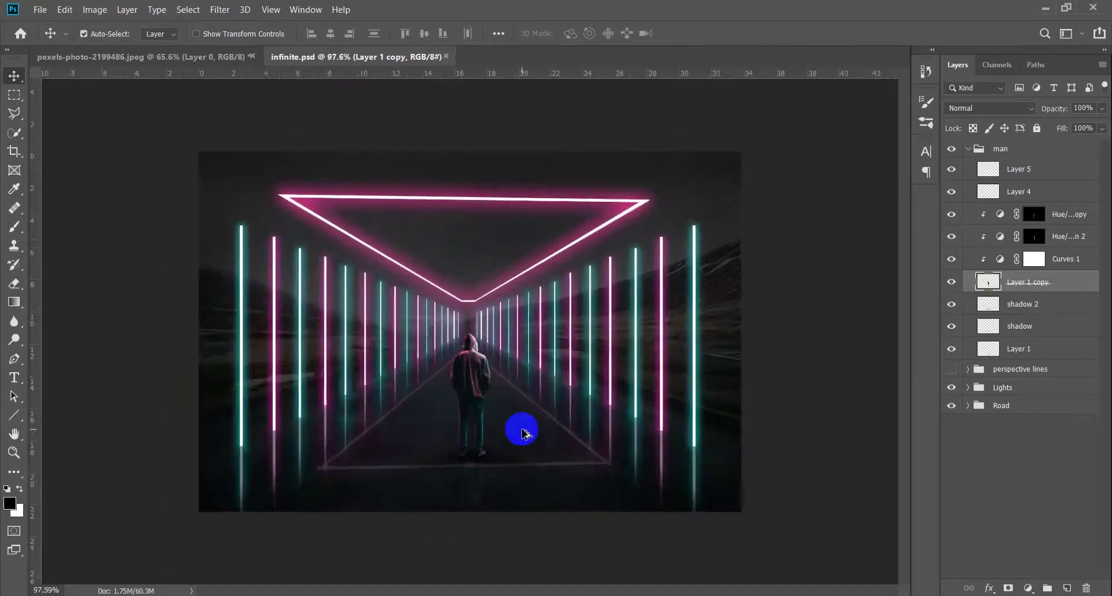
scroll(524, 433, "up", 1)
scroll(521, 427, "up", 2)
left_click(1049, 169)
left_click(956, 172)
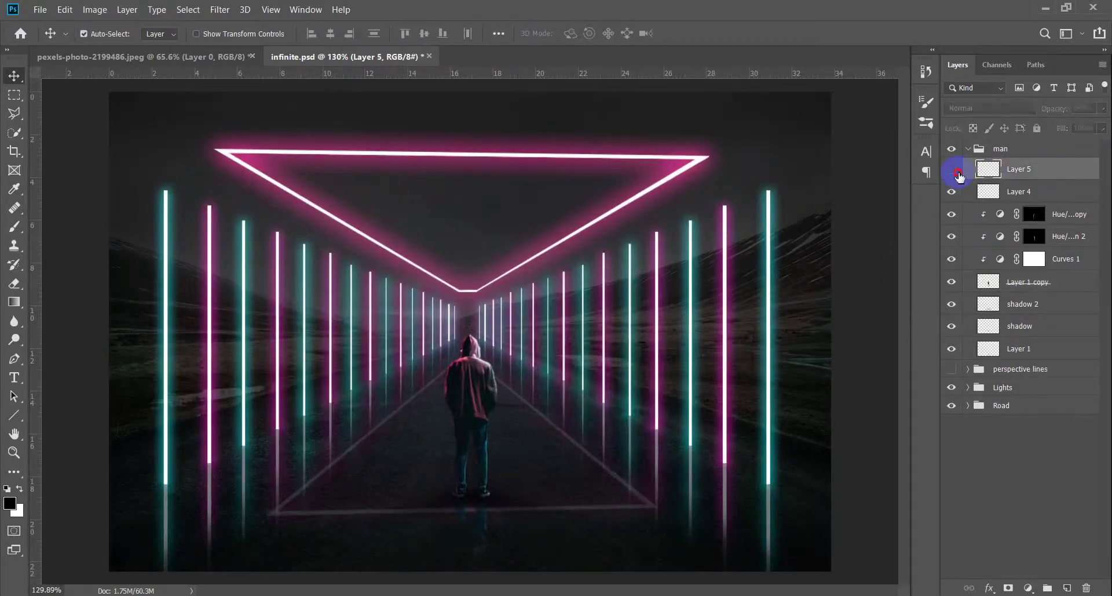
Hide the man and perspective-lines groups, stamp visible layers above Lights, then undo the stamp.
left_click(968, 149)
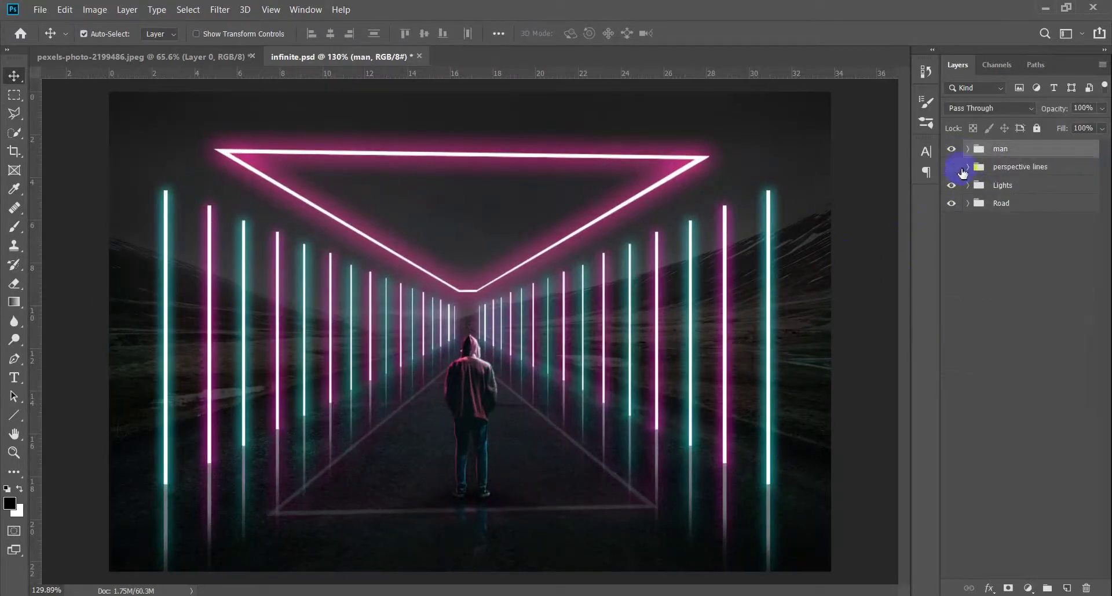
left_click(954, 152)
left_click(952, 167)
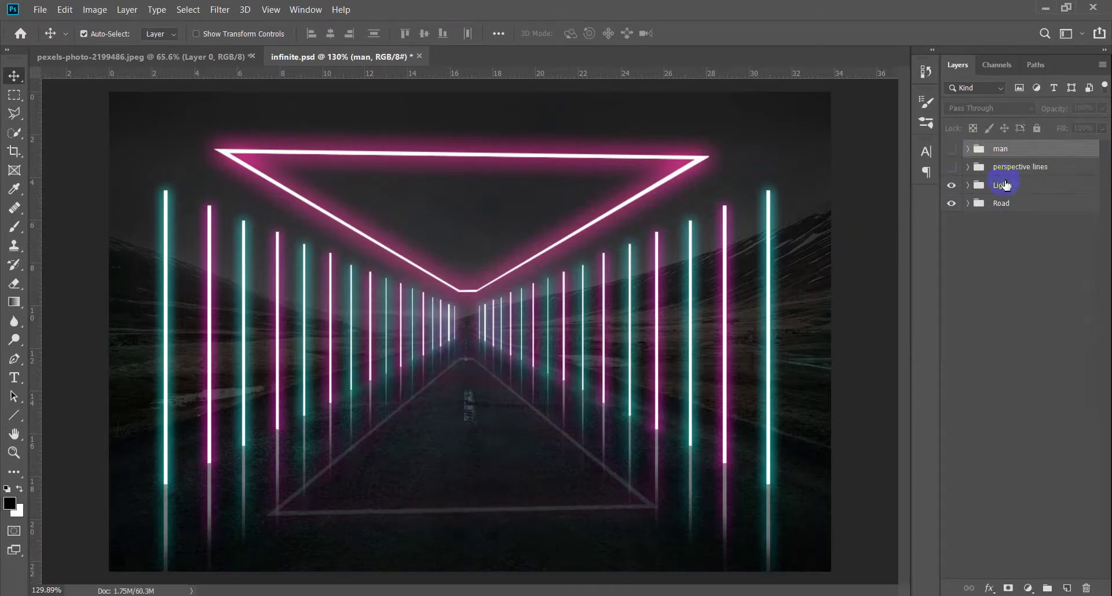
left_click(1008, 186)
key("ctrl+shift+alt+e")
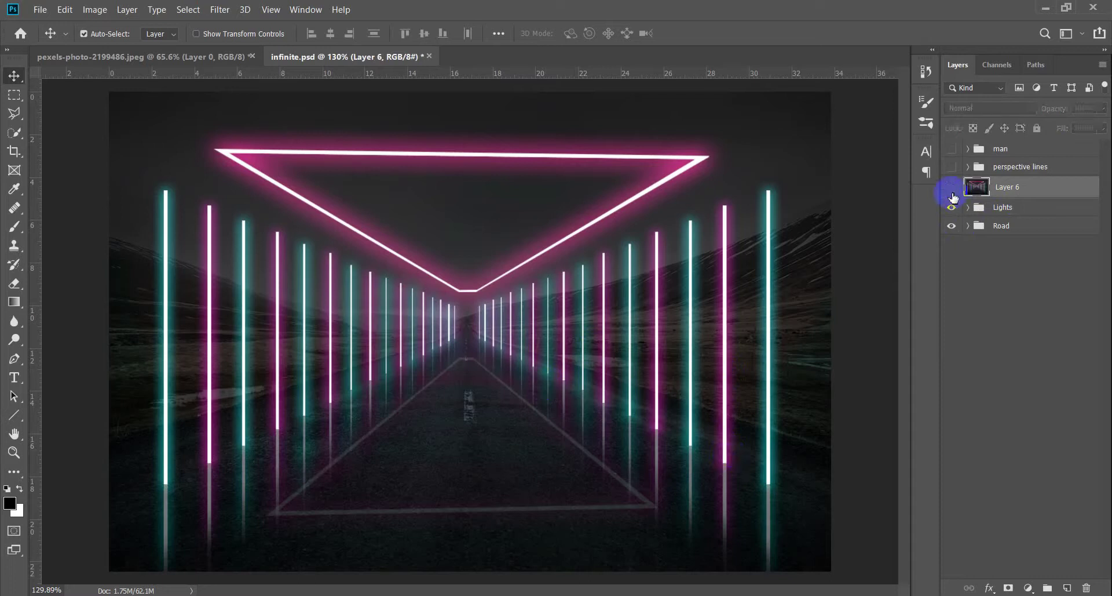
key("ctrl+z")
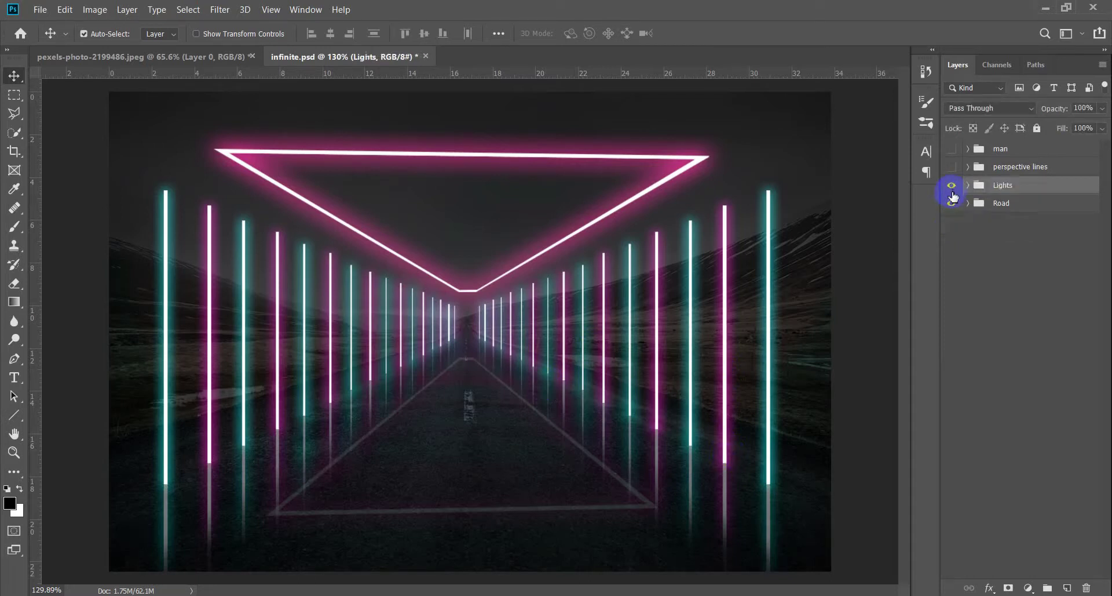
Show the man group again, hide the shadow layer, and stamp the visible corridor into a new layer.
left_click(969, 150)
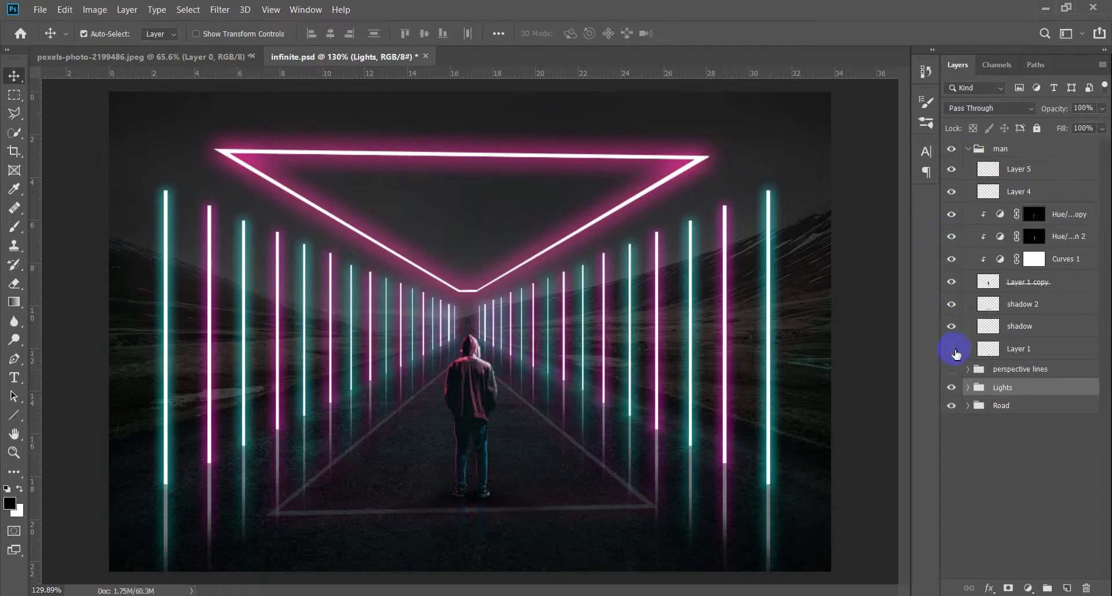
left_click(1048, 354)
left_click(972, 332)
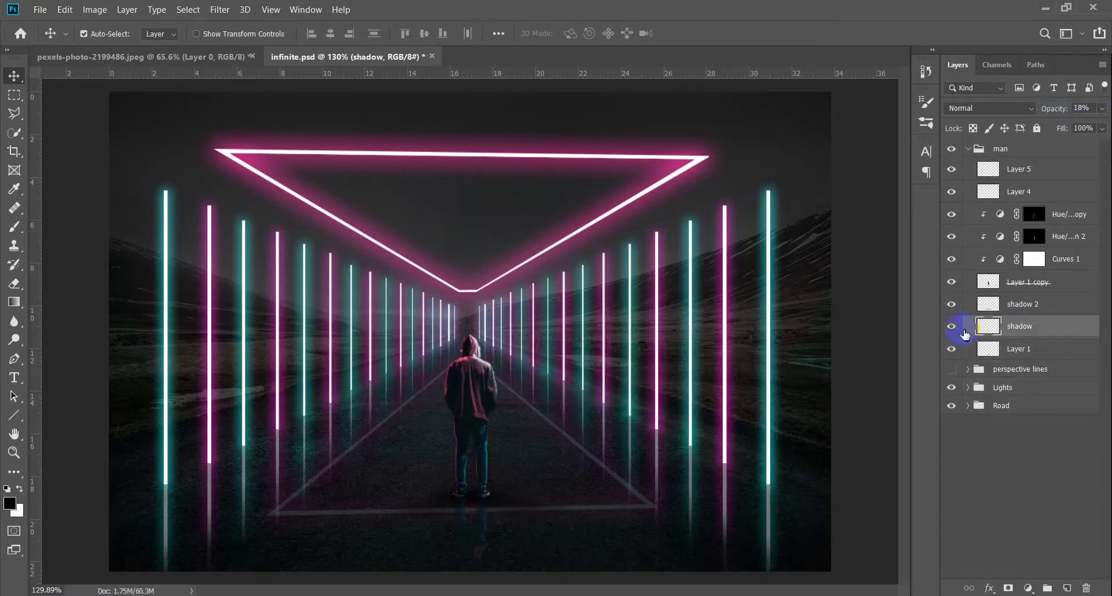
left_click(953, 170)
left_click(953, 326)
left_click(1018, 181)
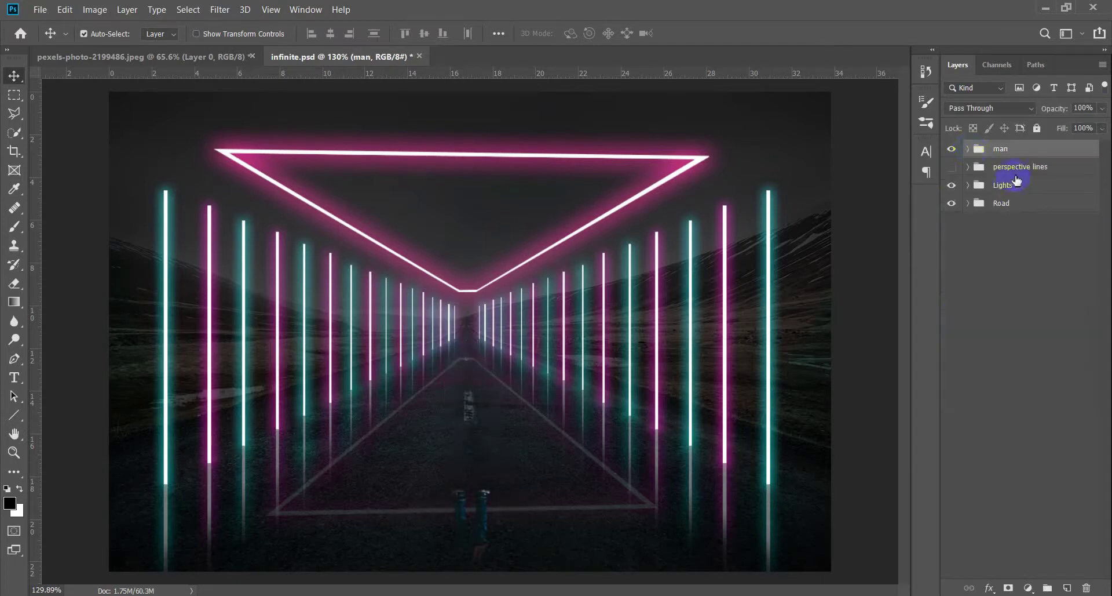
key("ctrl+alt+shift+e")
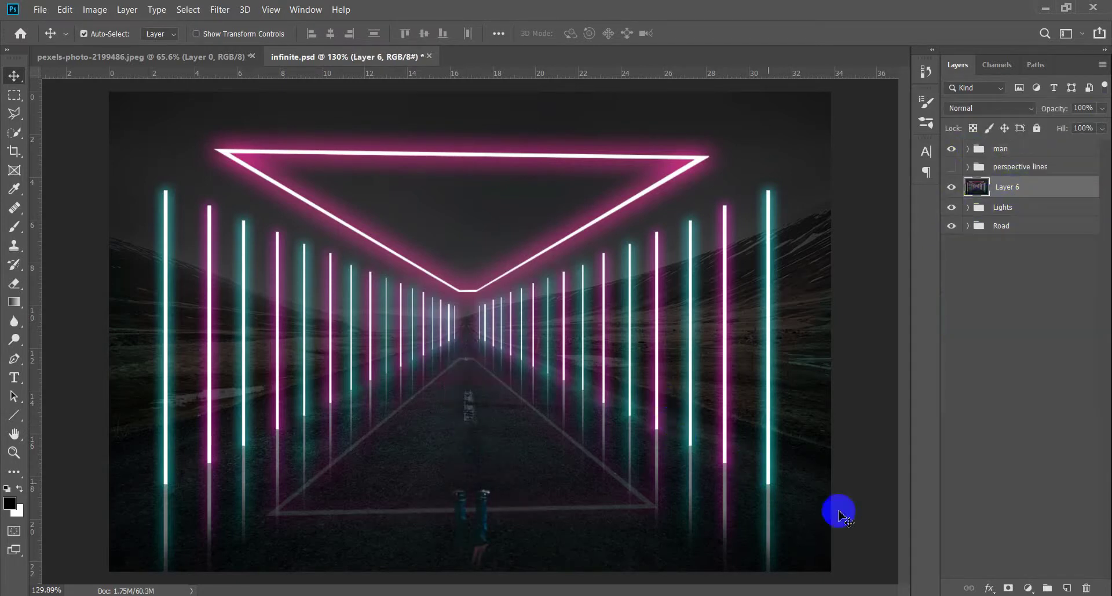
Select the road wedge beneath the neon bars on Layer 6 with the Polygonal Lasso.
key("ctrl+t")
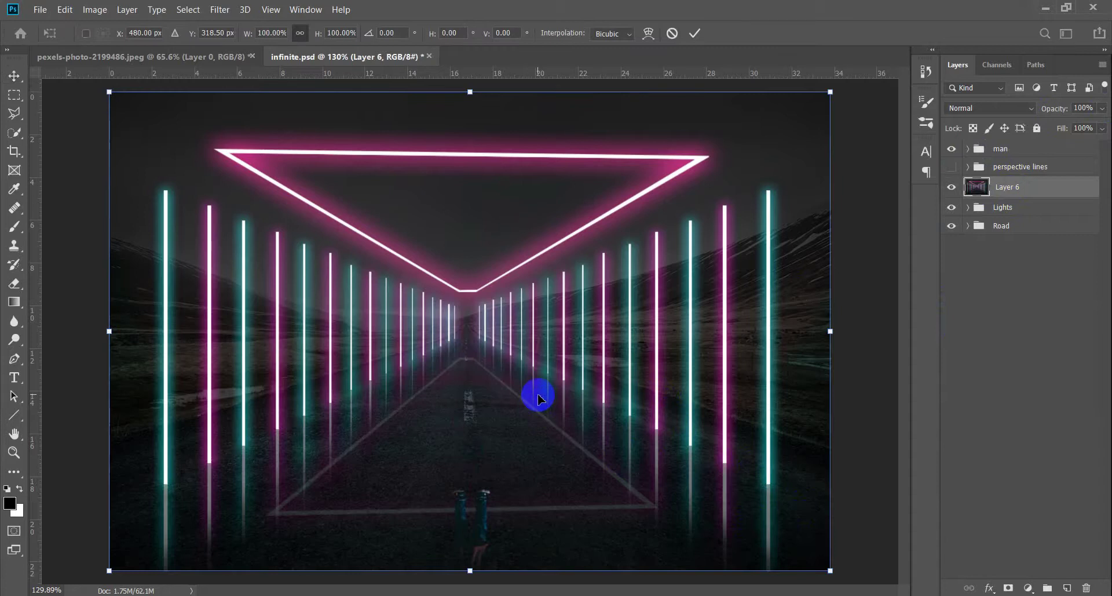
key("Return")
key("l")
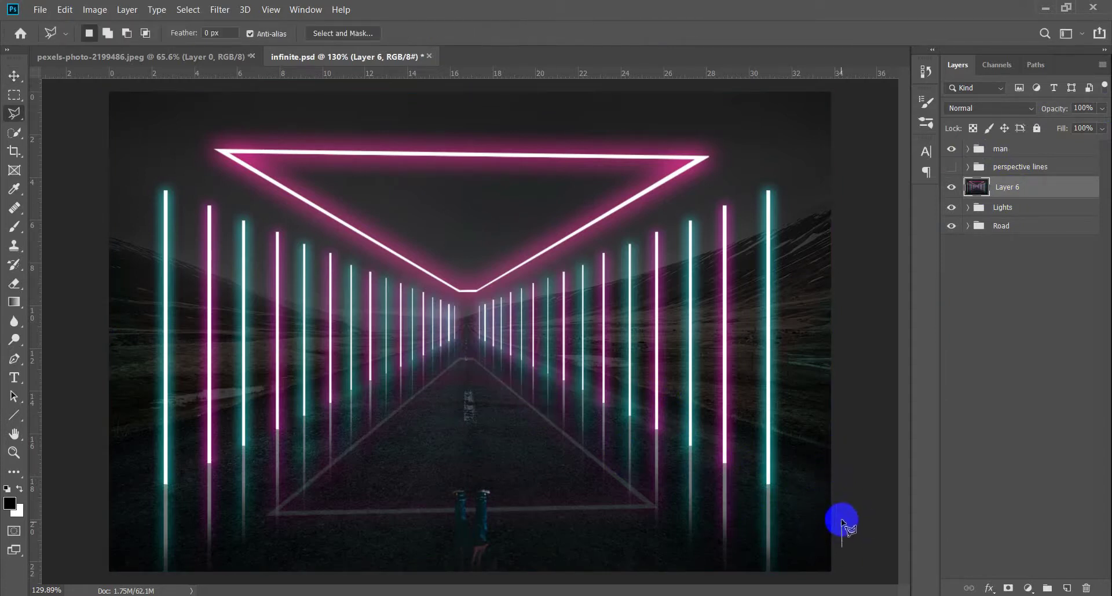
left_click(833, 515)
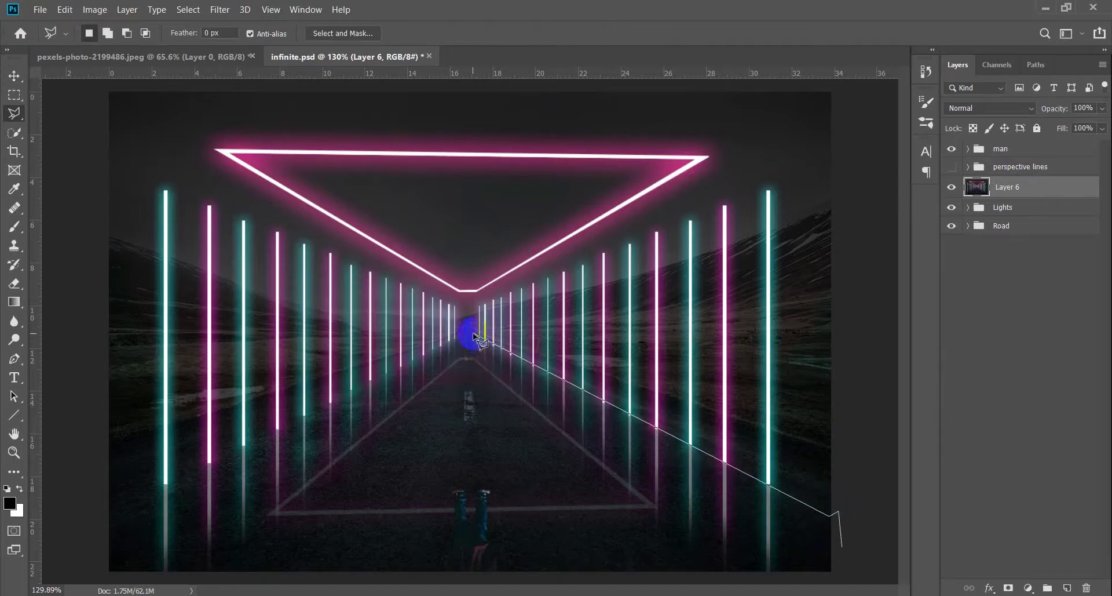
left_click_drag(466, 335, 84, 528)
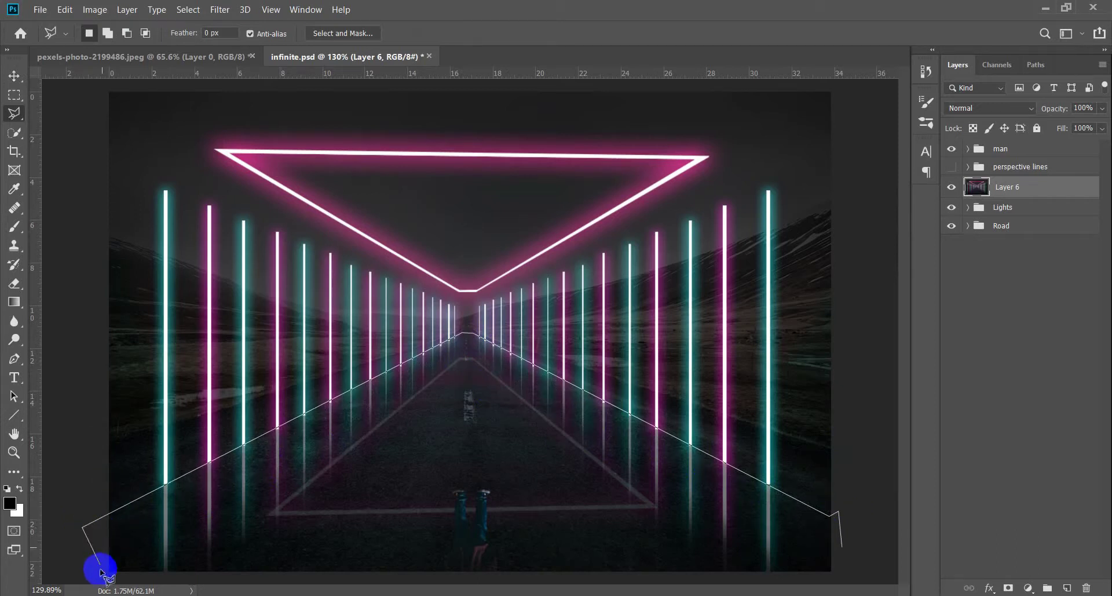
double_click(847, 575)
scroll(521, 441, "down", 3)
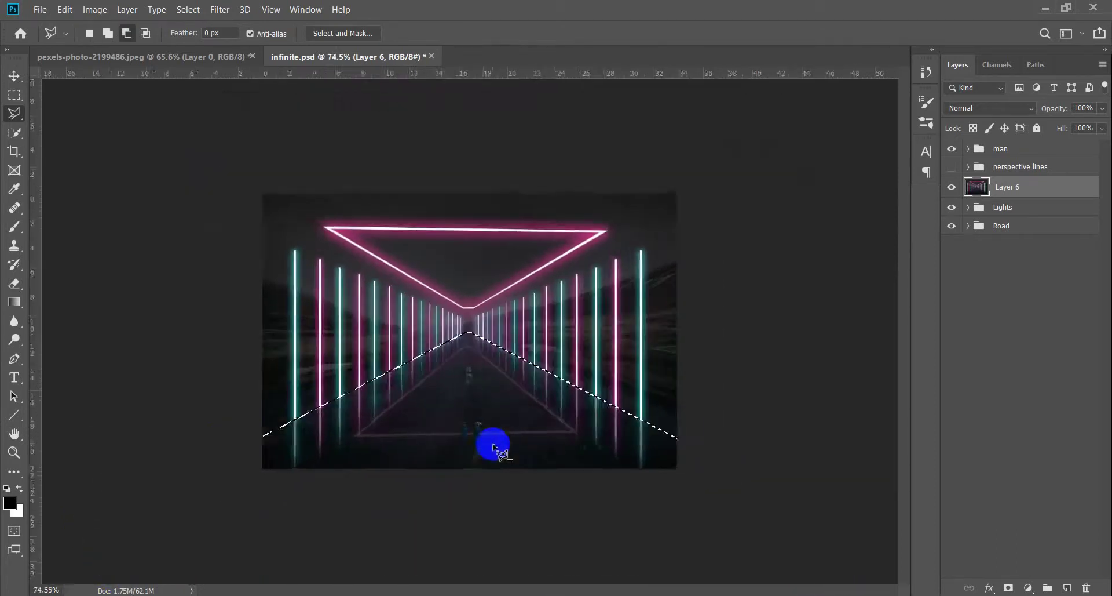
scroll(471, 474, "up", 1)
Apply Displace at scale 10 with the w2.psd map, deselect, then undo the ripple.
left_click(220, 10)
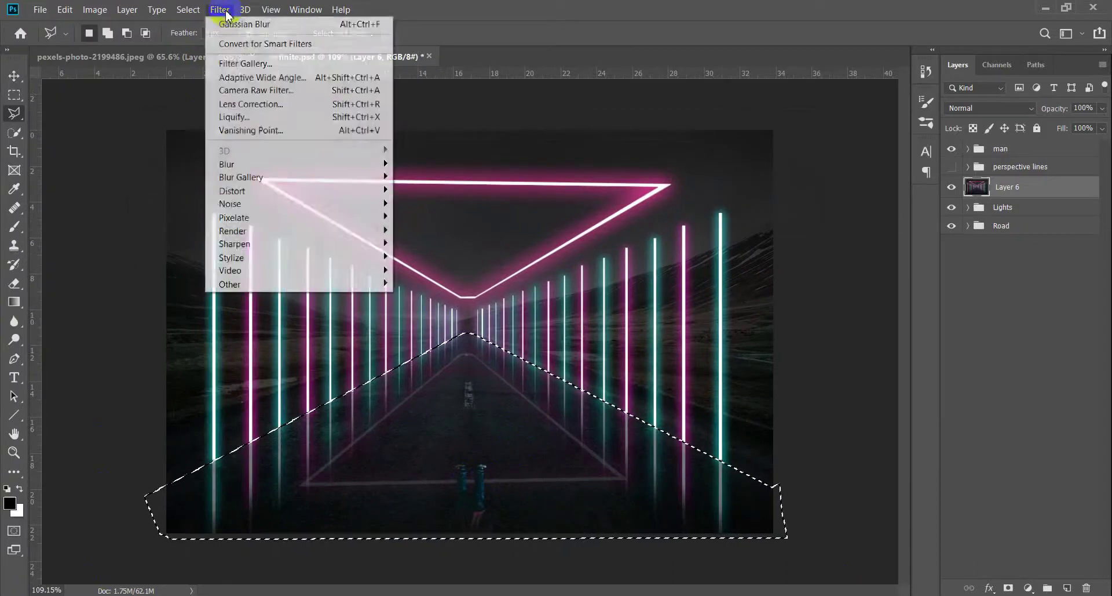
left_click(451, 190)
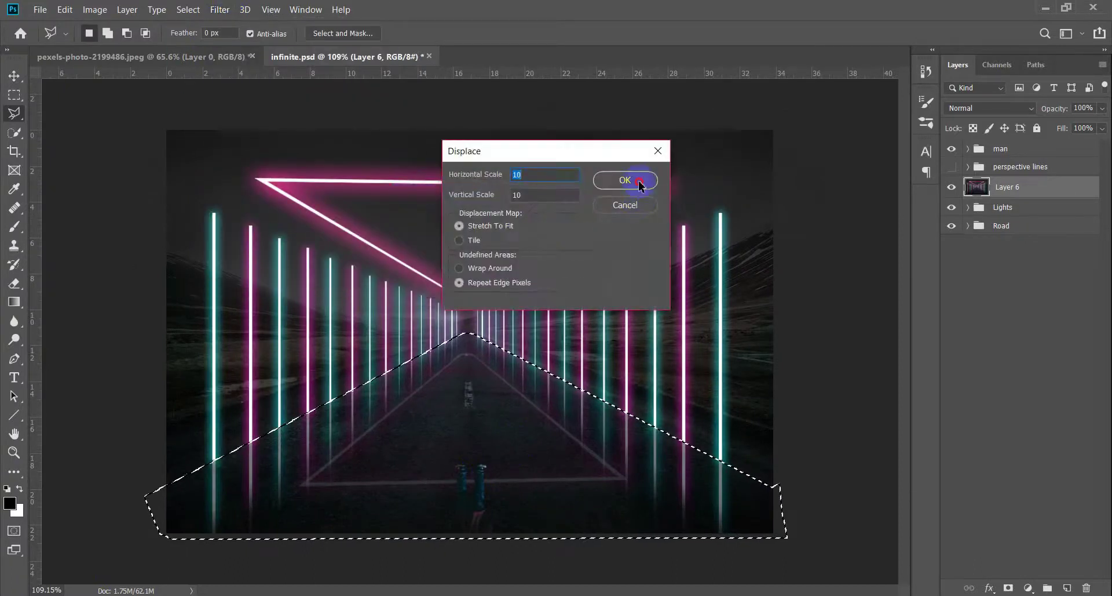
left_click(638, 181)
left_click(691, 201)
left_click(784, 462)
key("ctrl+d")
key("v")
scroll(499, 423, "down", 1)
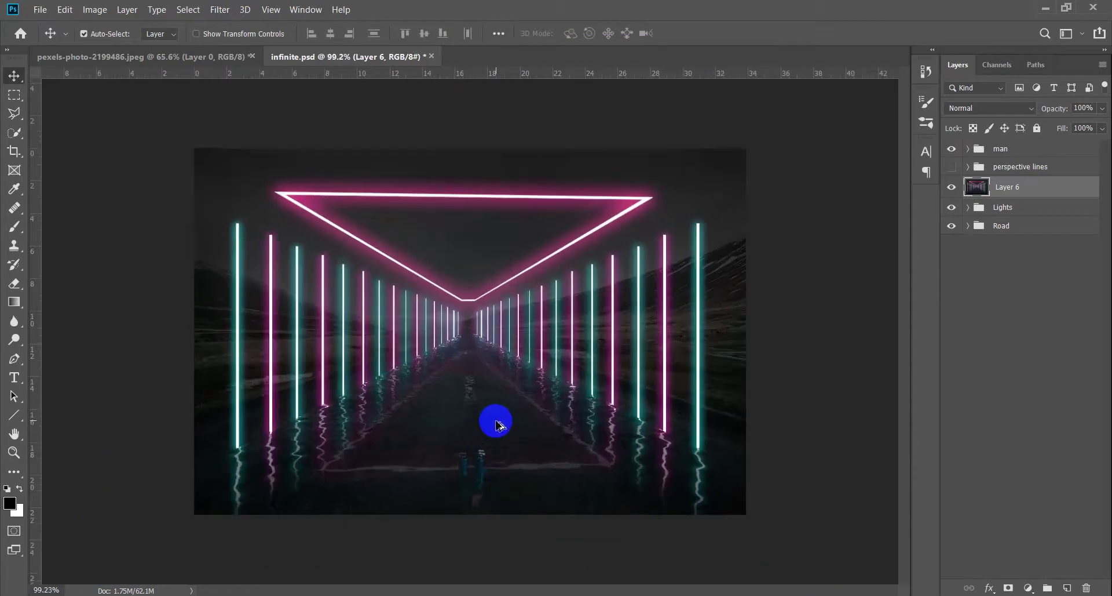
key("ctrl+z")
key("ctrl+z")
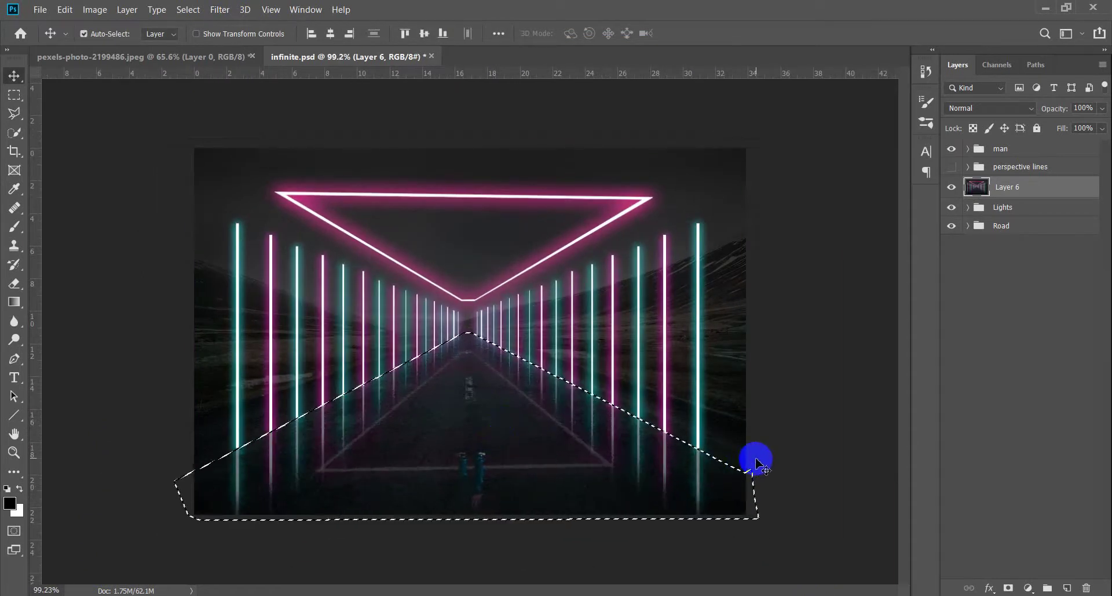
Draw a wider polygonal road selection extending past the canvas's lower edges.
key("l")
left_click(772, 461)
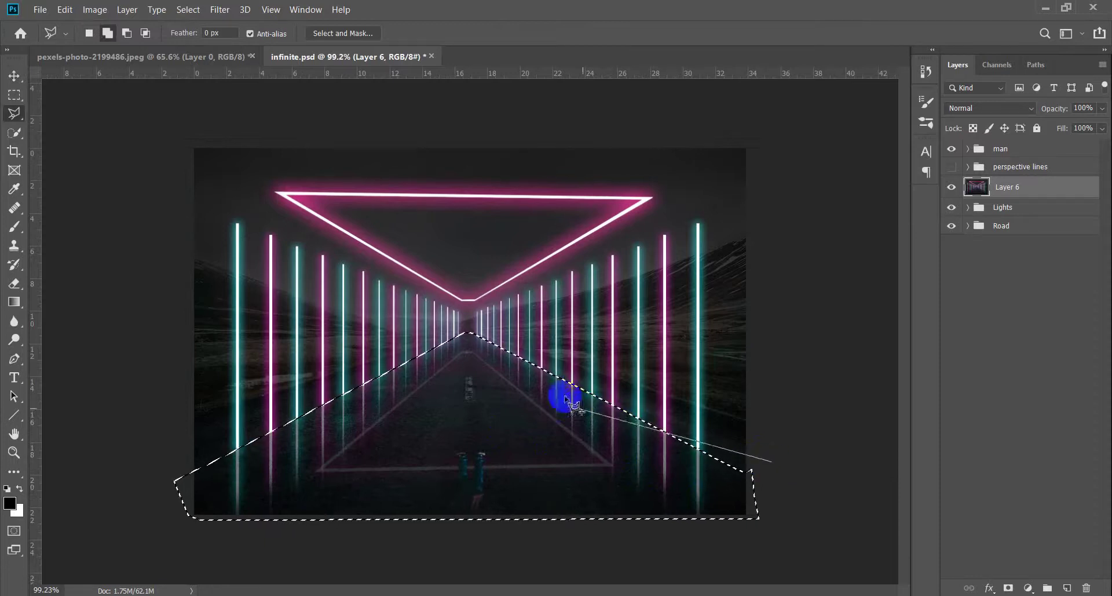
left_click(467, 332)
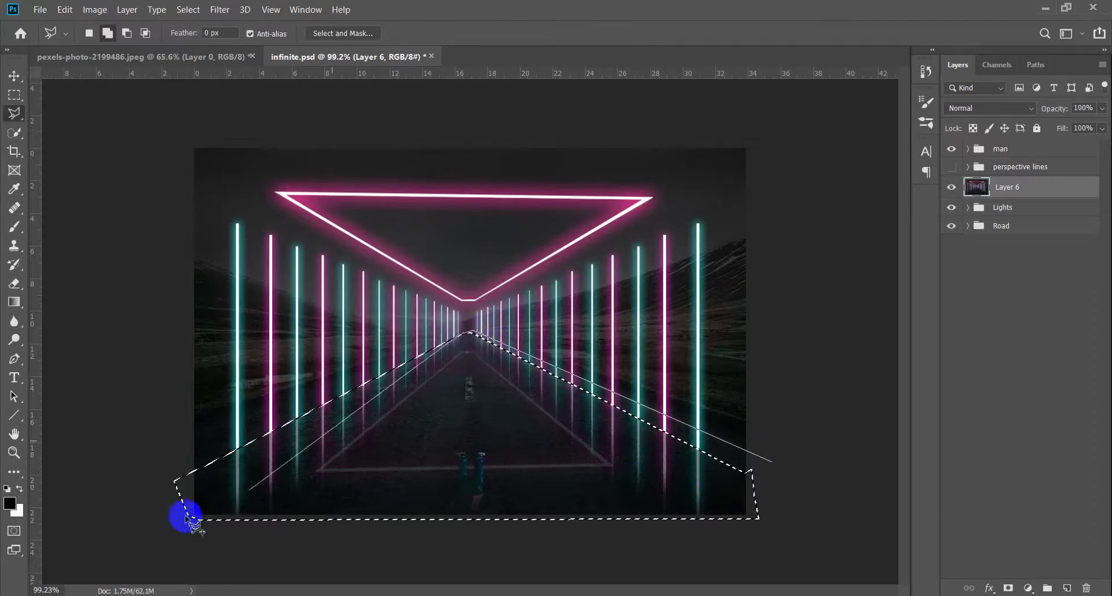
left_click(98, 491)
left_click(232, 545)
left_click(741, 545)
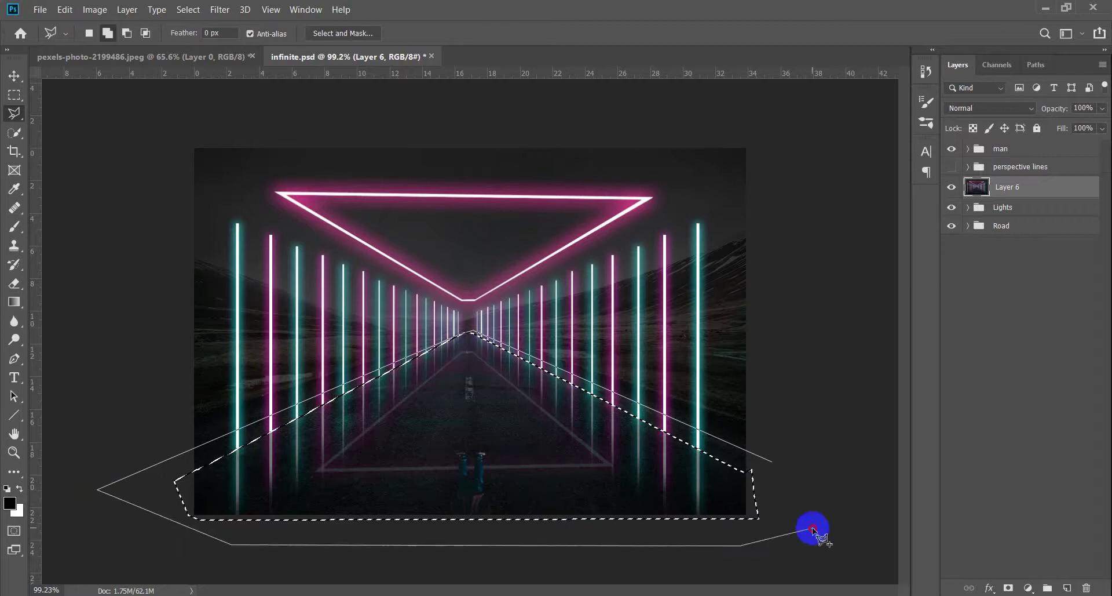
double_click(811, 527)
Displace the selected road with the w2.psd map, then deselect.
left_click(221, 9)
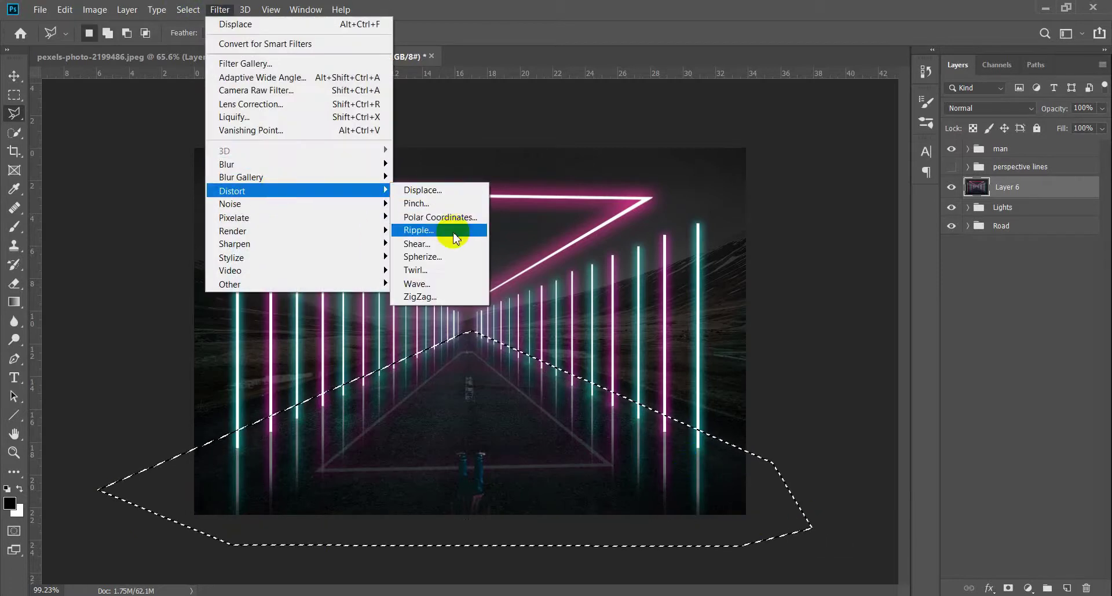
left_click(440, 187)
left_click(631, 180)
left_click(695, 169)
left_click(790, 462)
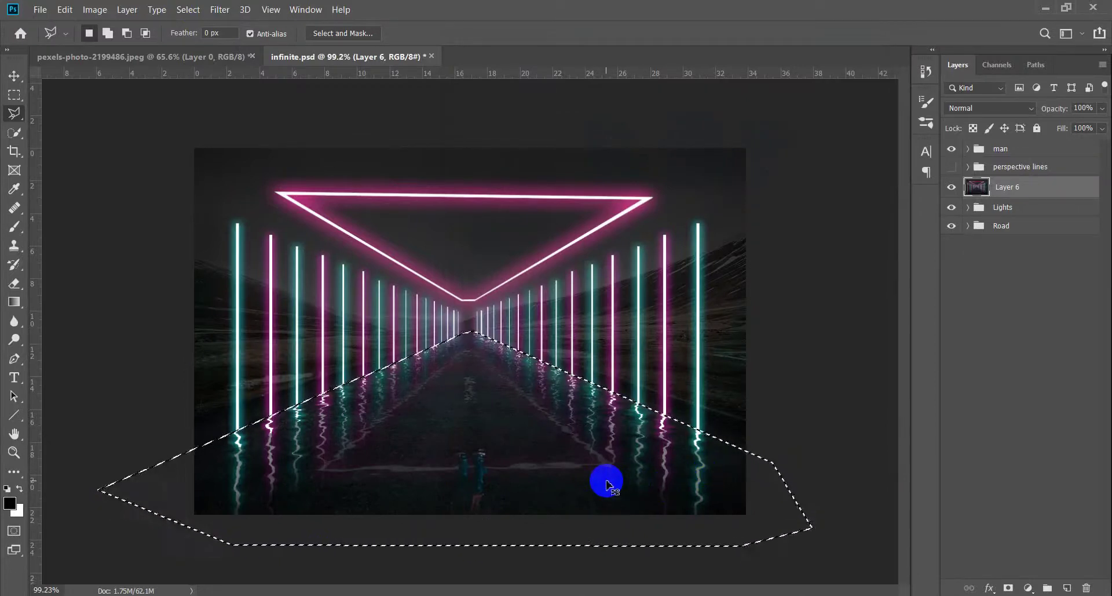
key("ctrl+d")
key("v")
scroll(481, 452, "down", 2)
scroll(510, 453, "up", 2)
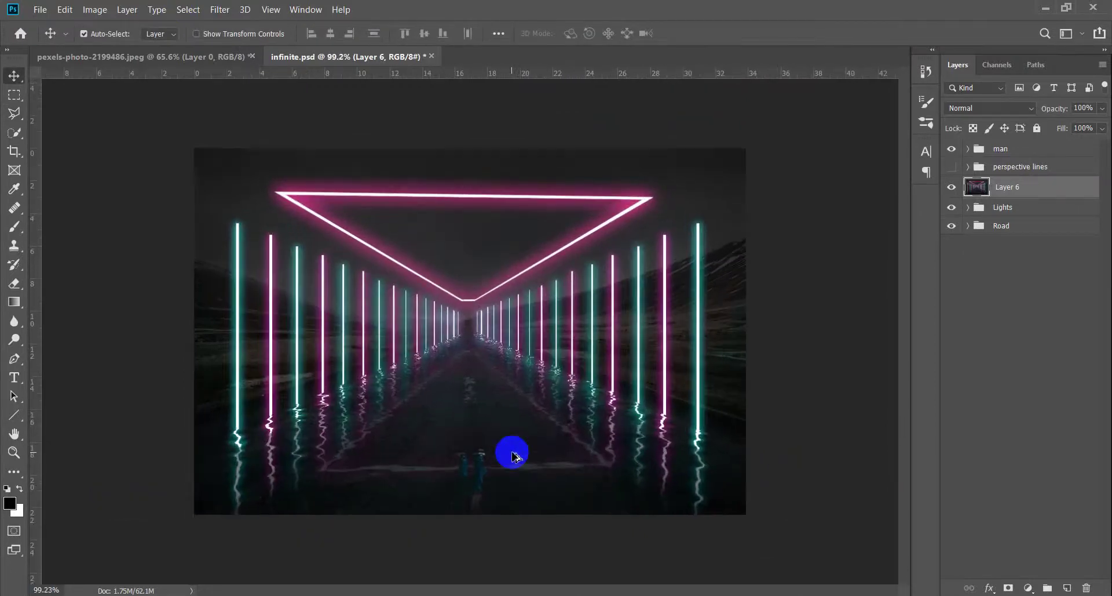
Expand the man group, show the man figure, and make Layer 6 active.
scroll(512, 454, "up", 1)
scroll(513, 454, "up", 1)
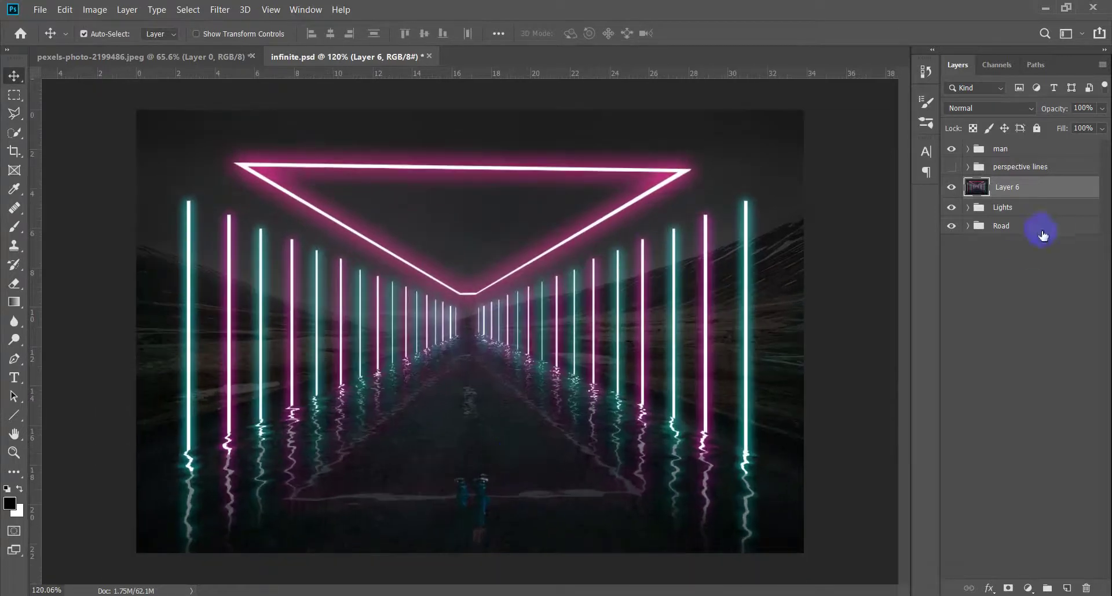
left_click(984, 152)
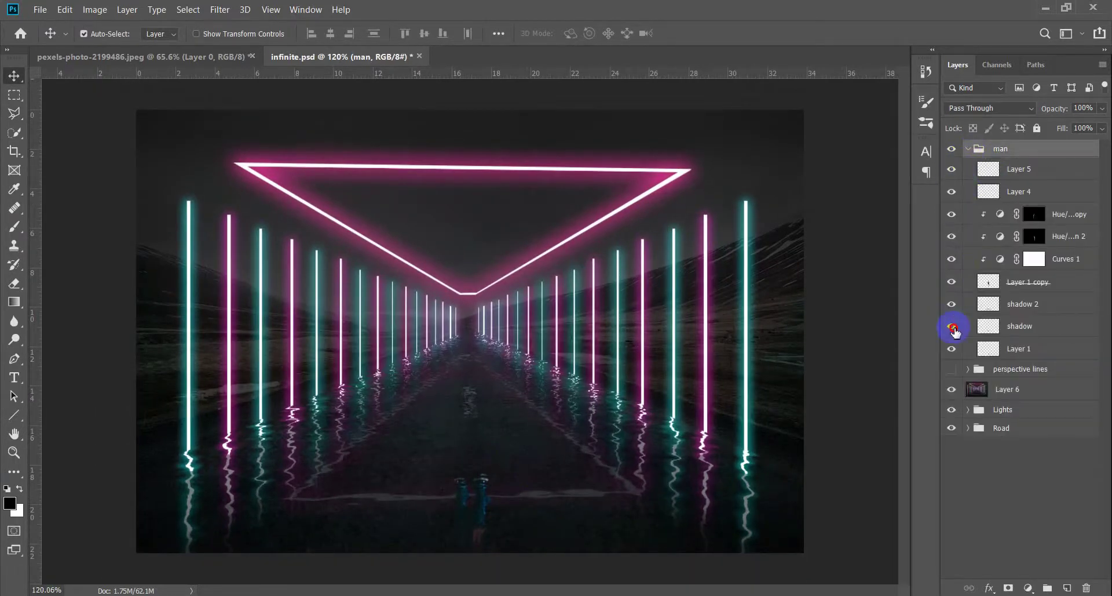
left_click(952, 327)
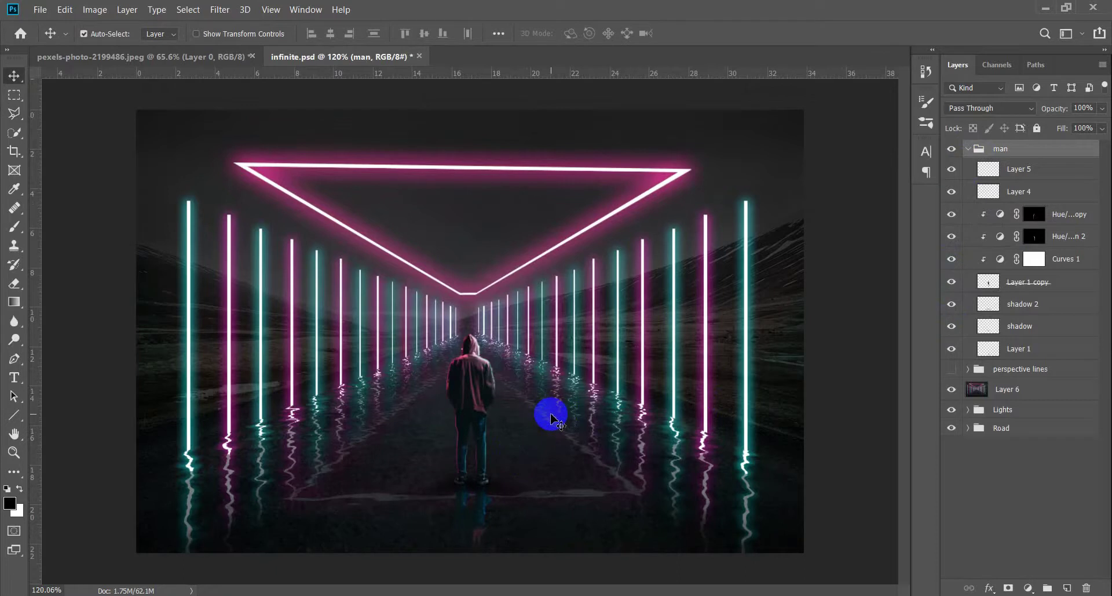
scroll(551, 417, "down", 1)
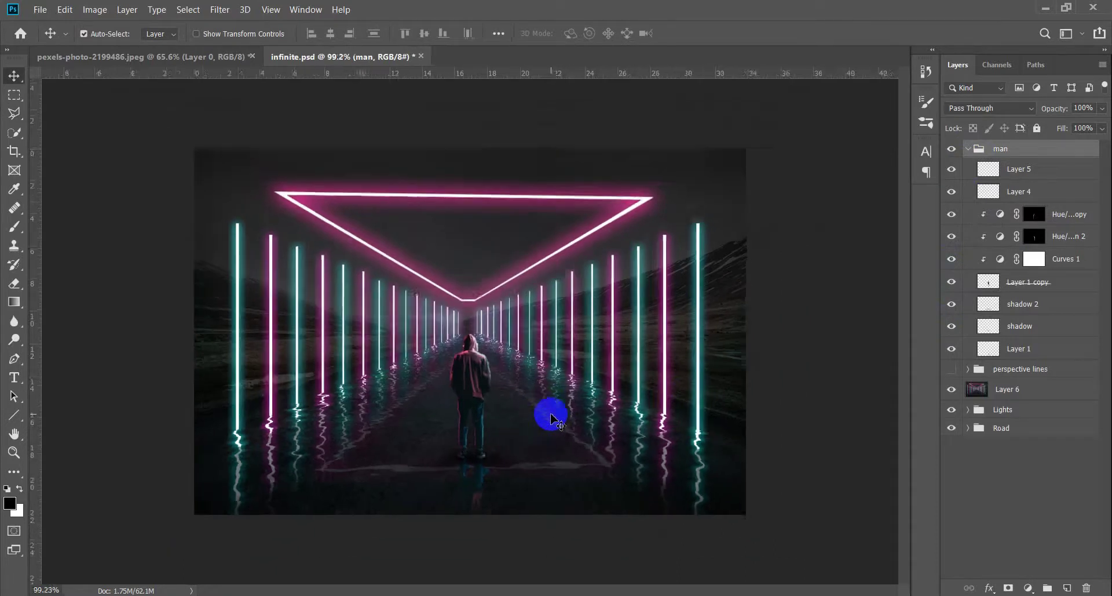
left_click(1074, 395)
Hide the man group and Layer 6, then select Layer 0 in the expanded Road group.
left_click(979, 148)
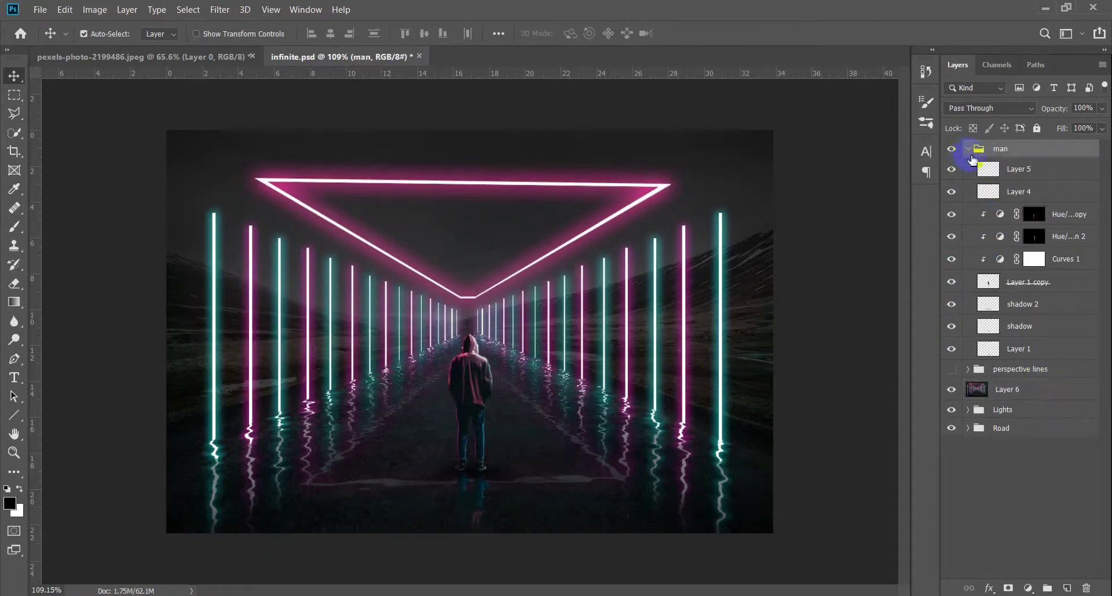
left_click(957, 152)
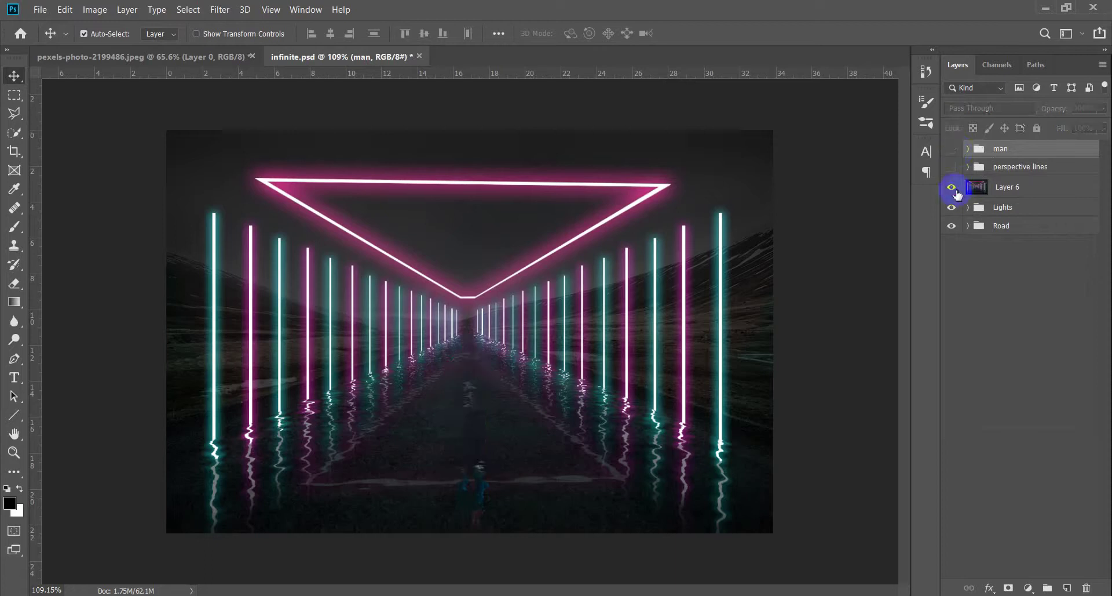
left_click(952, 187)
left_click(967, 225)
left_click(1023, 405)
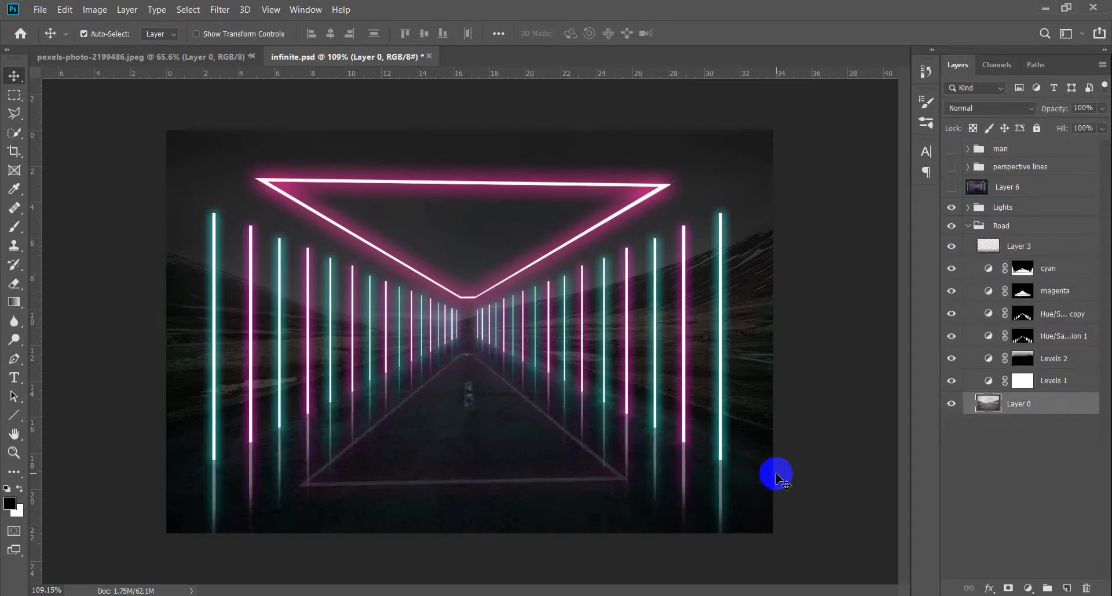
Draw a wide polygonal selection around the lower road wedge on Layer 0.
key("l")
left_click(780, 434)
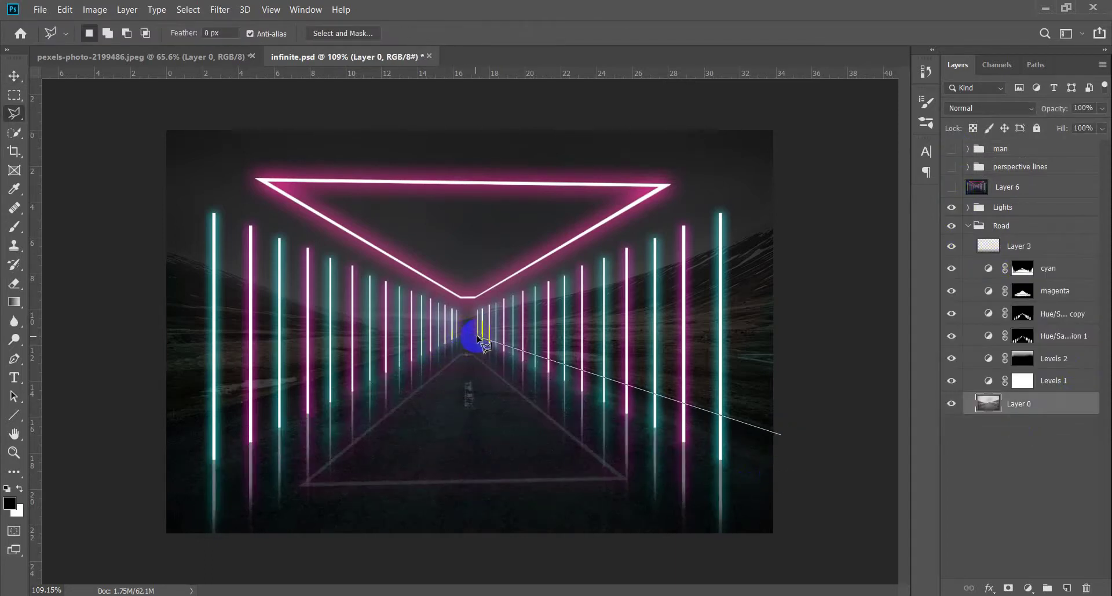
left_click(90, 448)
left_click(104, 530)
left_click(217, 566)
left_click(820, 545)
left_click(780, 433)
Apply Displace to the selected road using the displacement map PSD.
left_click(189, 10)
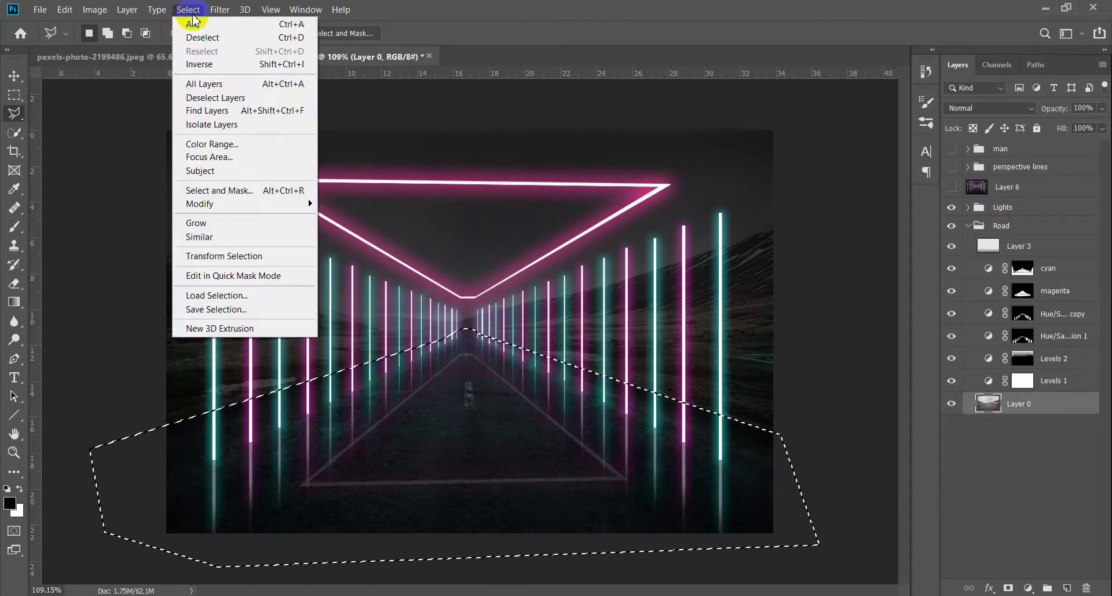
left_click(417, 189)
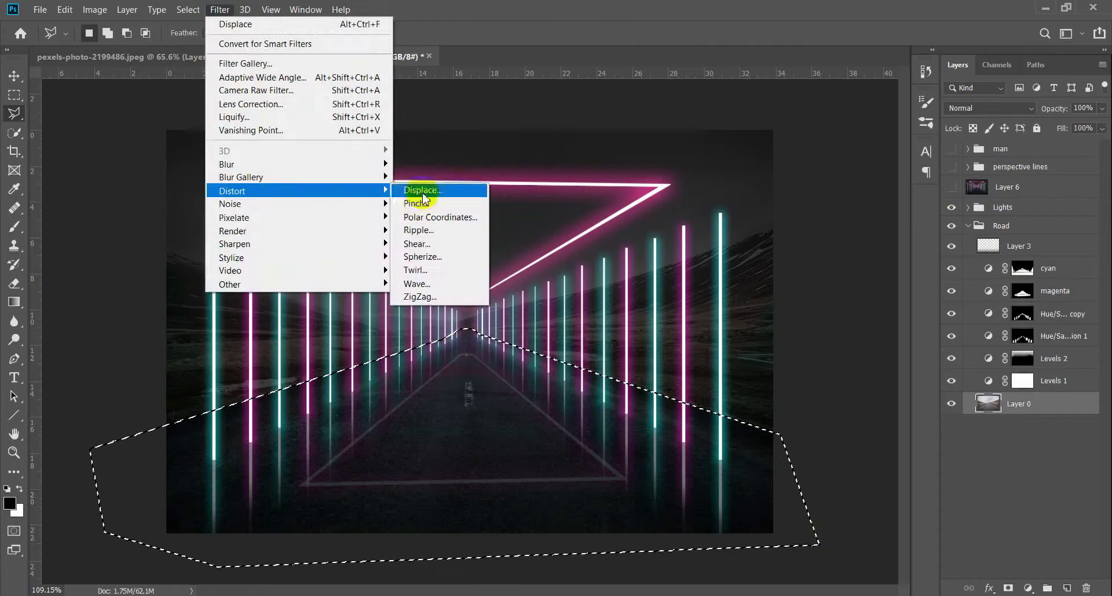
left_click(640, 179)
double_click(698, 153)
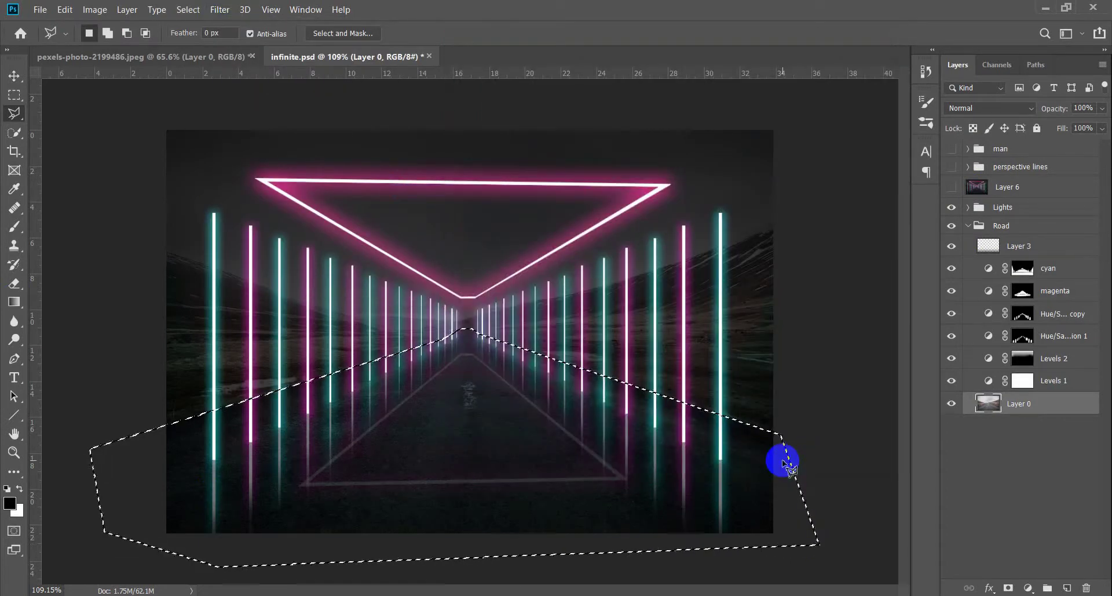
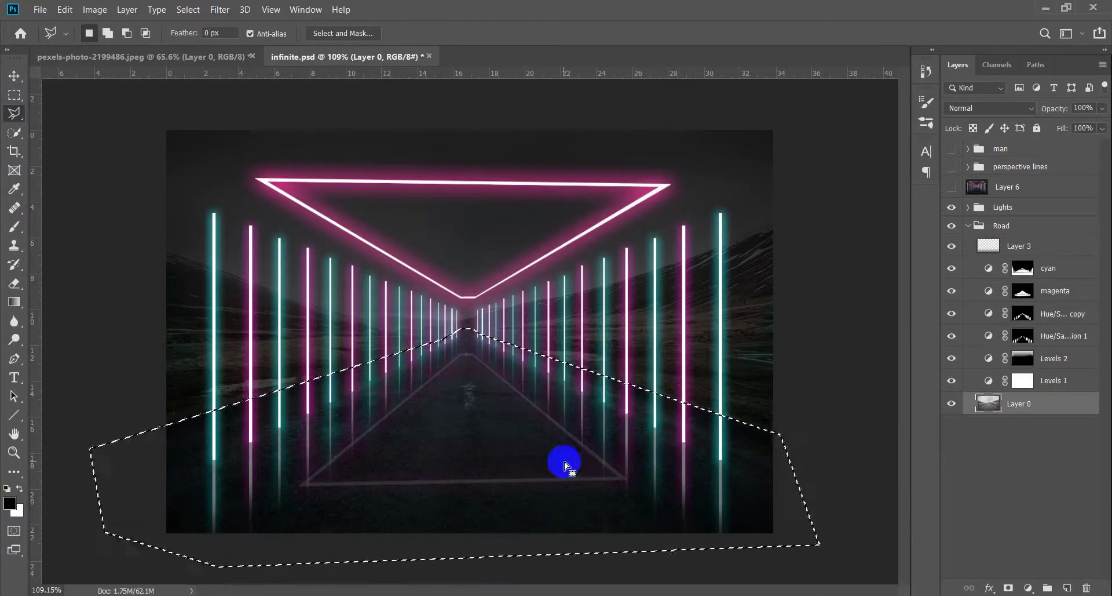
Drop the road selection, show Layer 6's wavy neon reflections and collapse the Road group.
left_click(461, 464)
key("v")
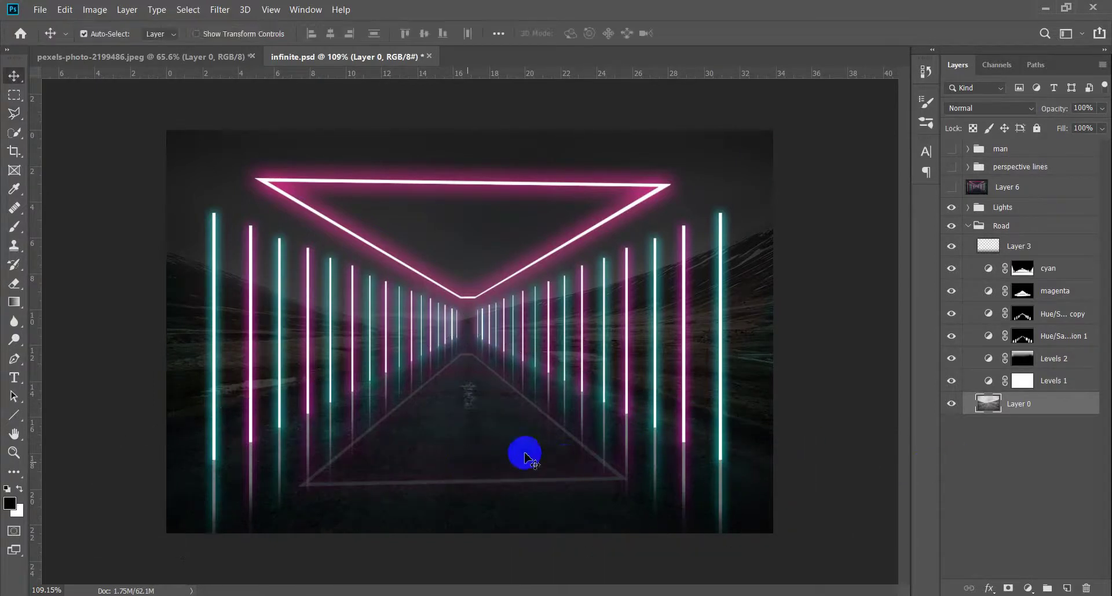
left_click(952, 186)
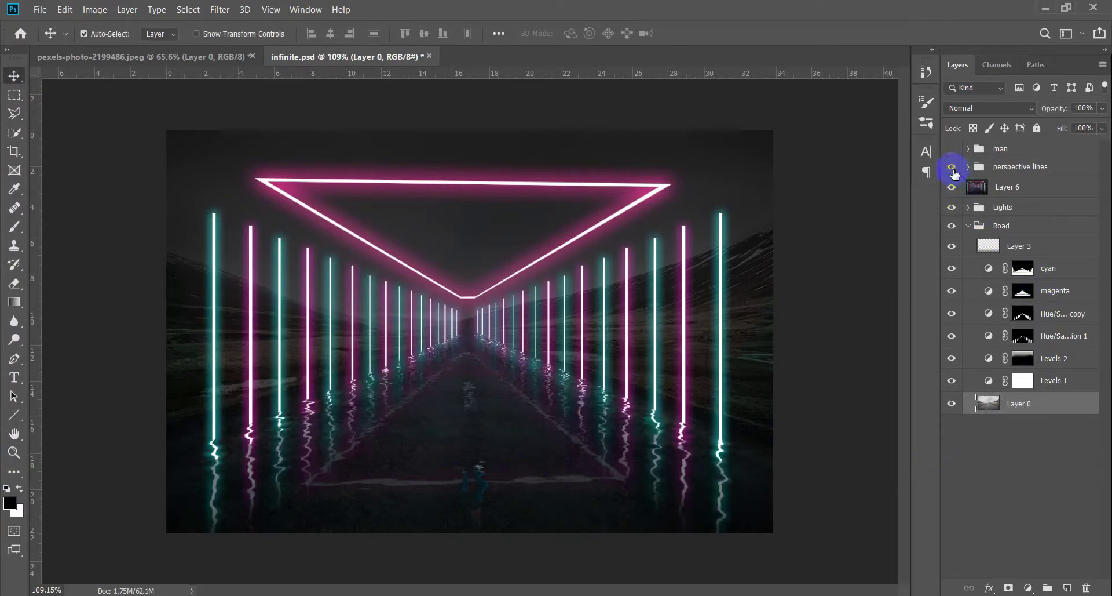
left_click(968, 226)
left_click(952, 149)
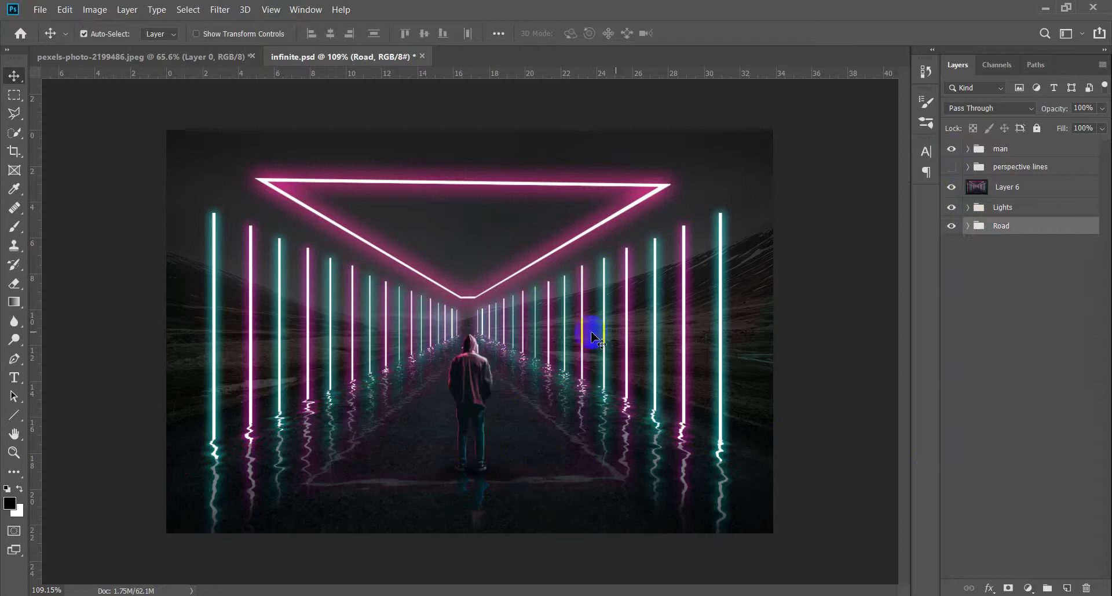
Place 3894238_thumb.png from the desktop as a new layer and move it to the top of the stack.
scroll(454, 442, "down", 5)
scroll(486, 499, "up", 8)
scroll(487, 500, "up", 3)
left_click_drag(541, 422, 526, 432)
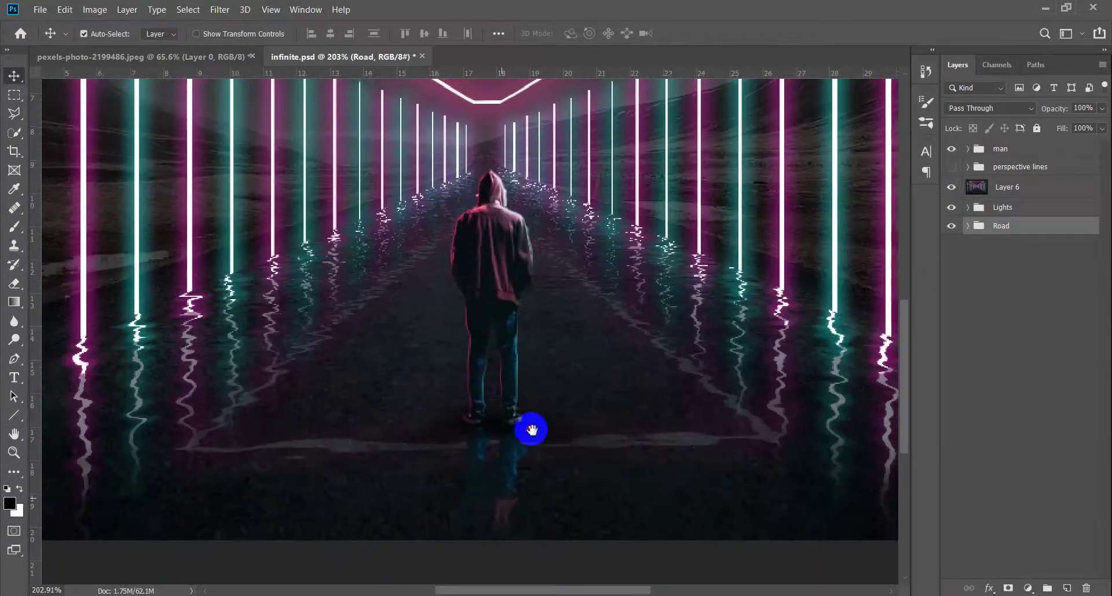
scroll(530, 431, "down", 2)
scroll(479, 415, "down", 2)
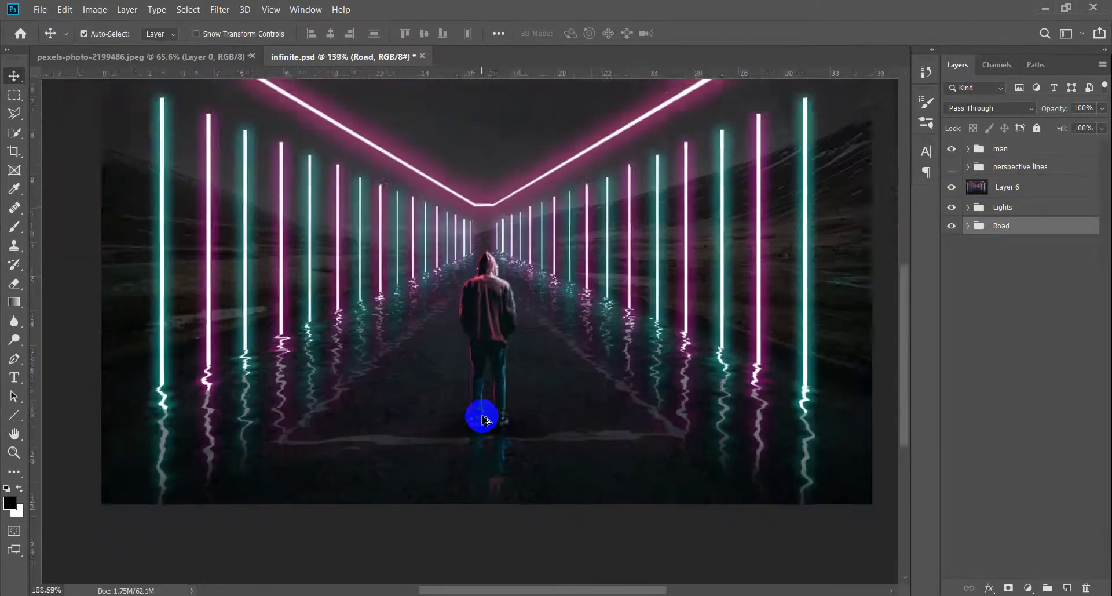
scroll(478, 452, "down", 2)
scroll(479, 482, "down", 2)
scroll(480, 481, "up", 1)
scroll(481, 481, "up", 1)
scroll(483, 482, "up", 1)
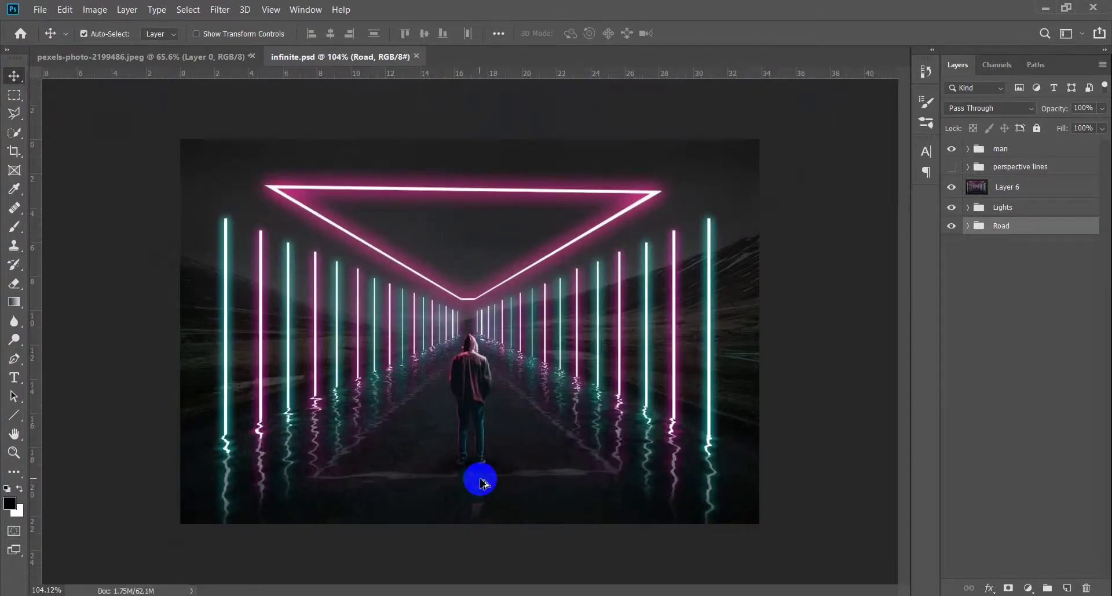
scroll(481, 482, "up", 1)
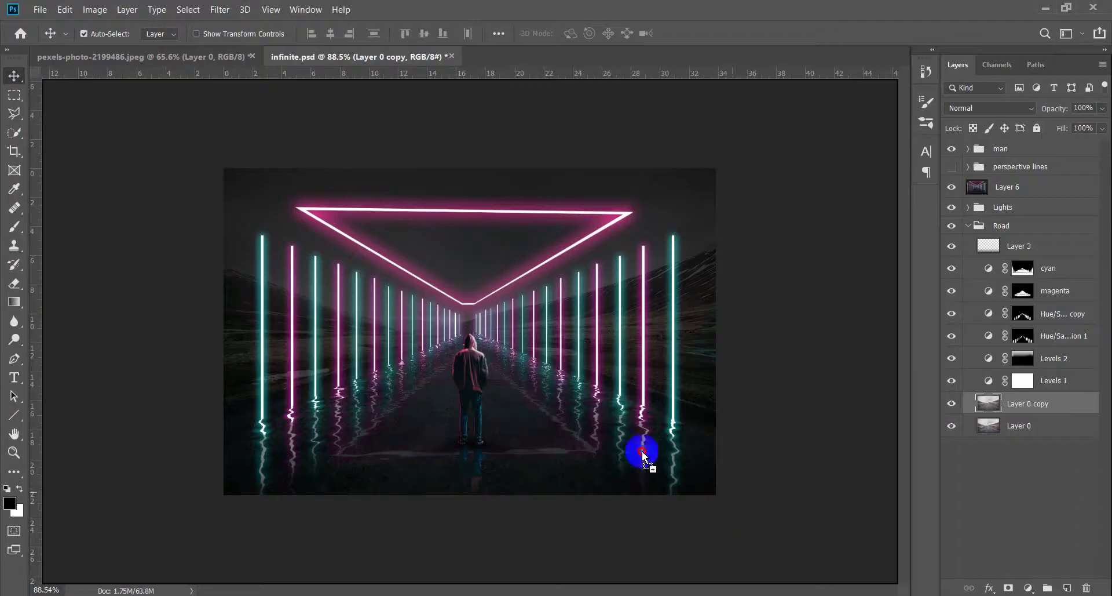
left_click_drag(642, 451, 536, 444)
key("Return")
left_click_drag(1072, 405, 1068, 177)
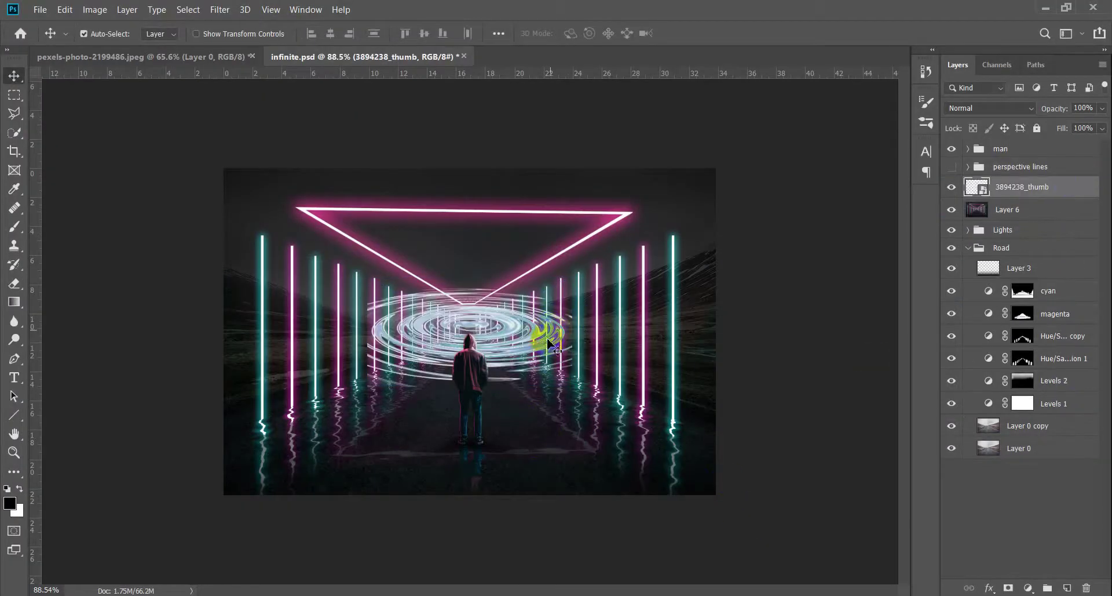
Shrink the ripple to about 18% beneath the man's feet and set its blend mode to Soft Light.
key("ctrl+t")
mouse_move(547, 345)
left_mouse_down()
mouse_move(551, 444)
mouse_move(510, 449)
left_mouse_up()
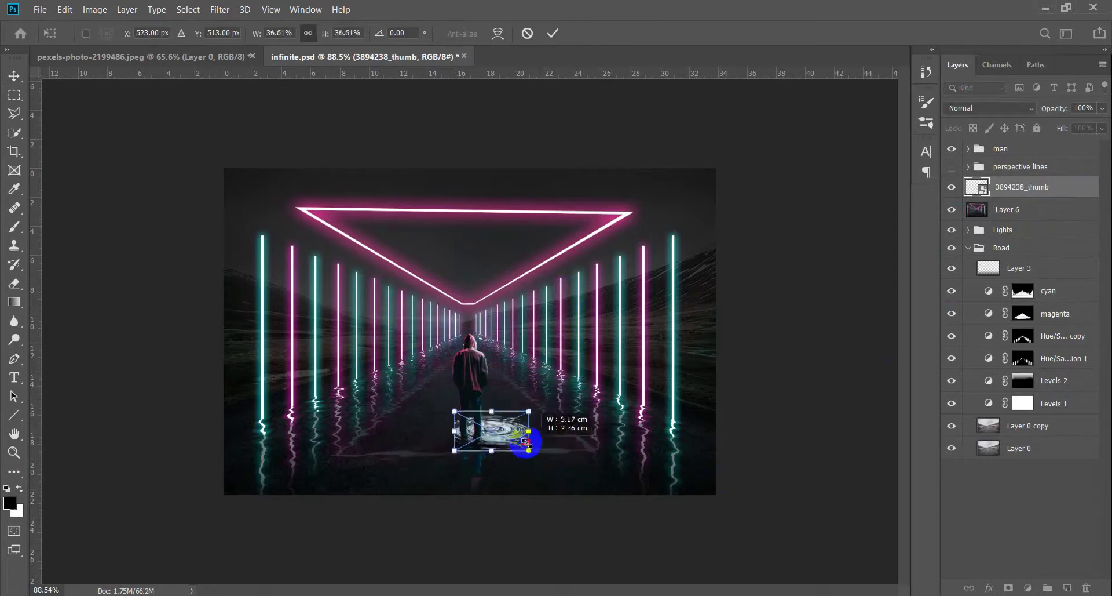
scroll(484, 463, "up", 5)
scroll(520, 536, "up", 1)
mouse_move(565, 380)
left_mouse_down()
mouse_move(571, 427)
mouse_move(515, 437)
mouse_move(509, 427)
left_mouse_up()
left_click_drag(562, 456, 546, 449)
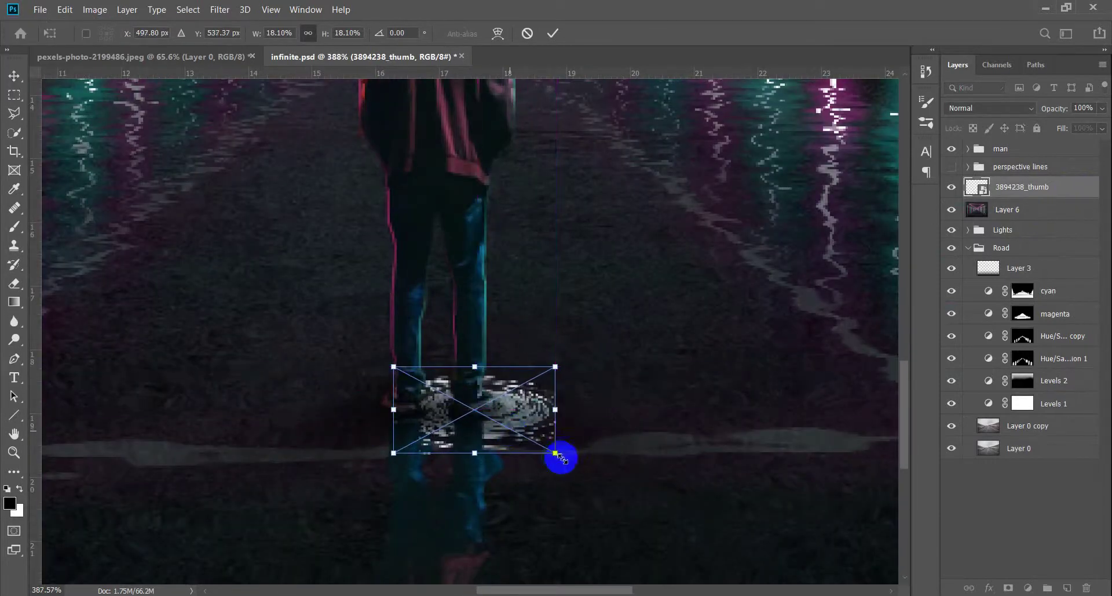
key("Return")
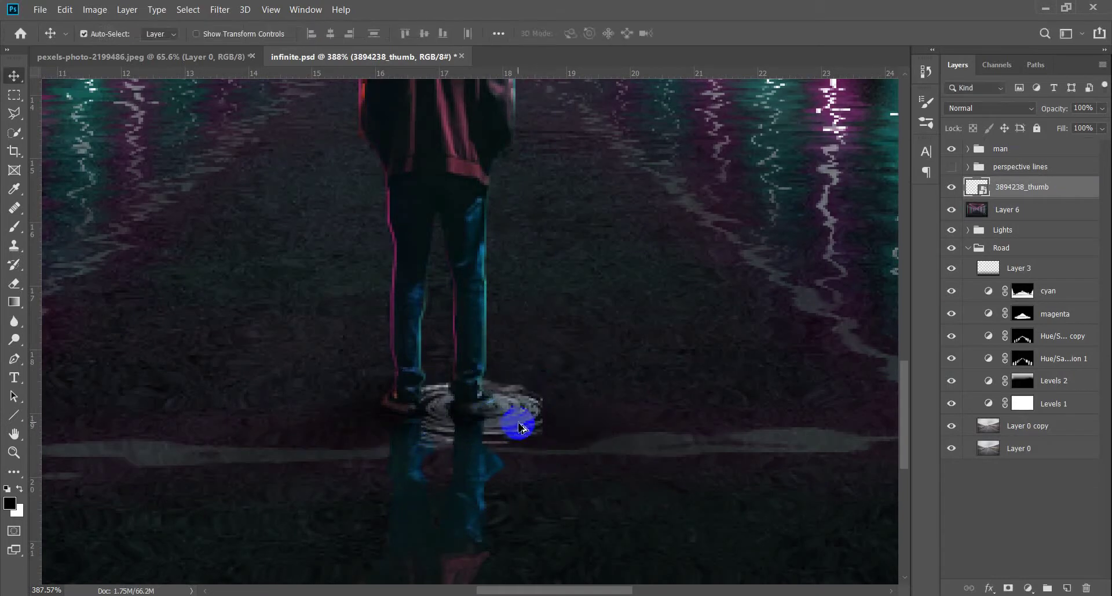
left_click(1020, 108)
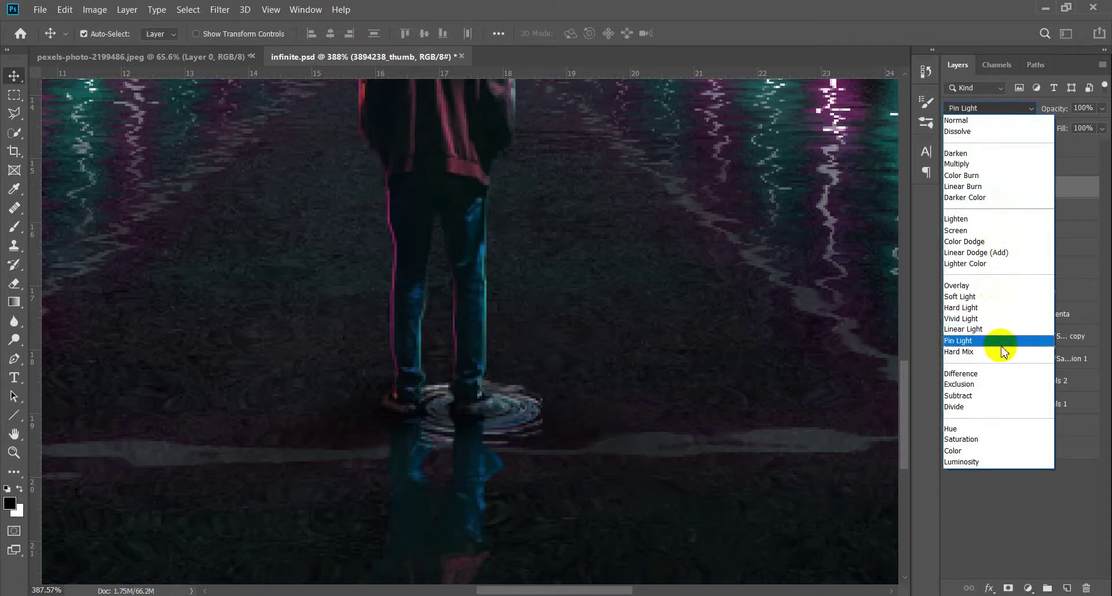
left_click(985, 296)
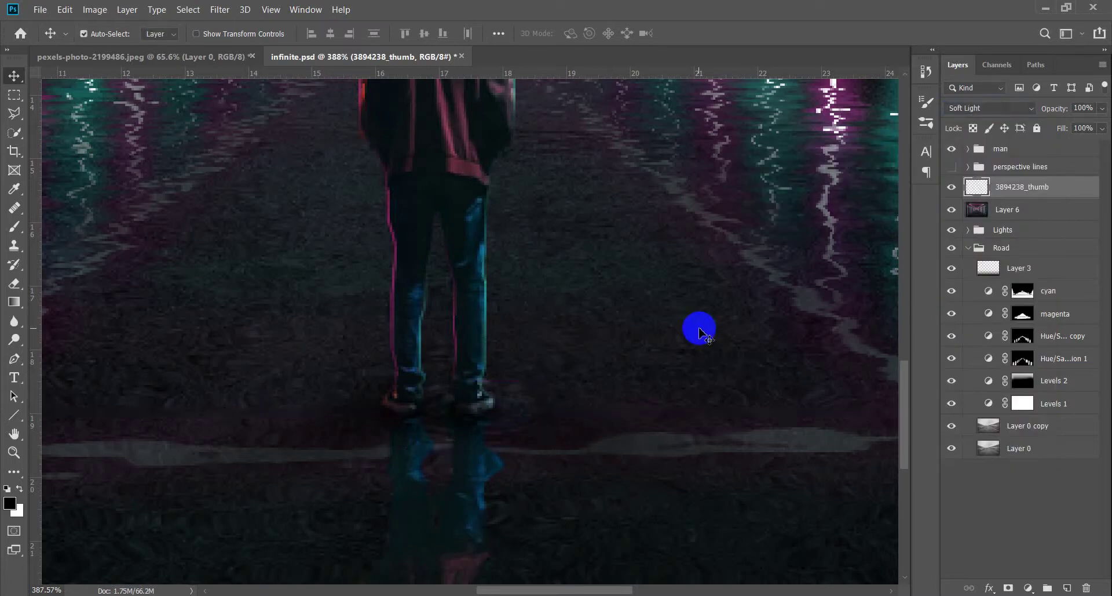
Duplicate the ripple layer and move the copy to the left of the original.
left_click(556, 414, "ctrl")
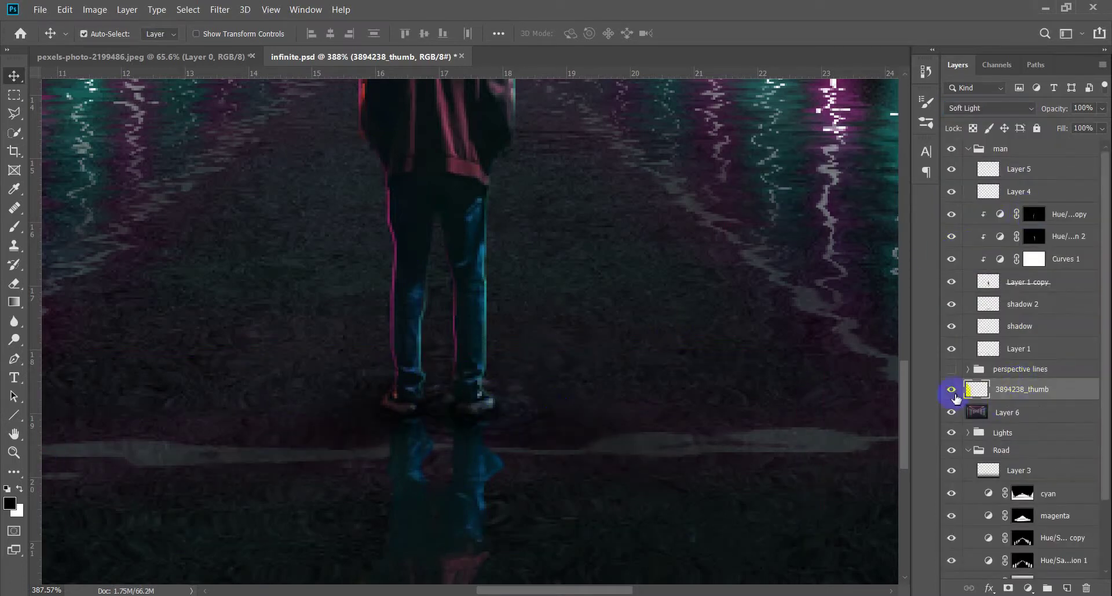
left_click(968, 450)
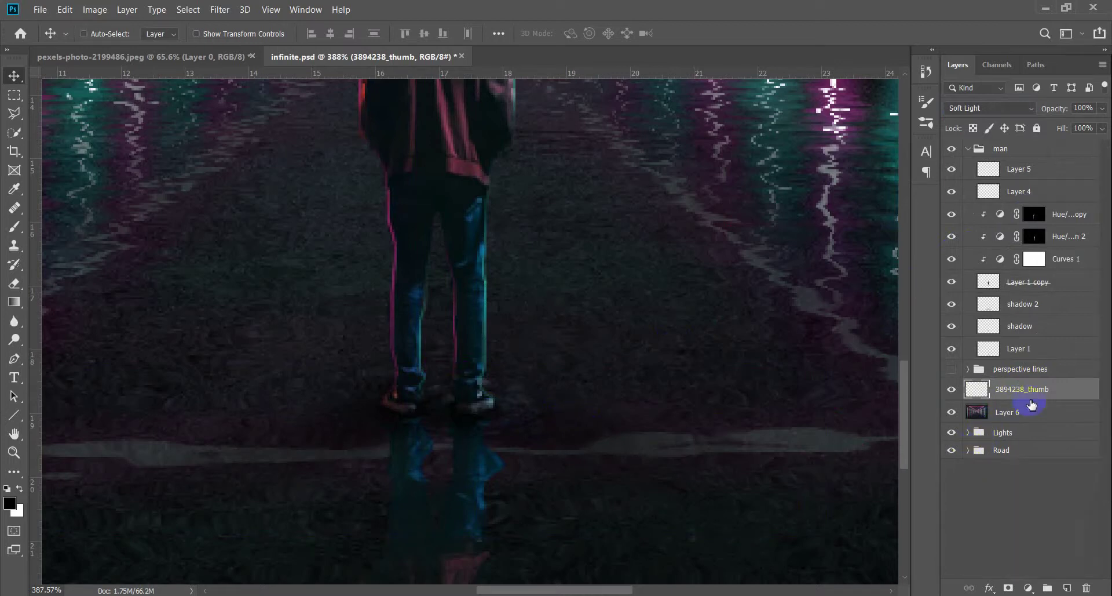
key("ctrl+j")
key("ctrl+t")
left_click_drag(514, 421, 435, 428)
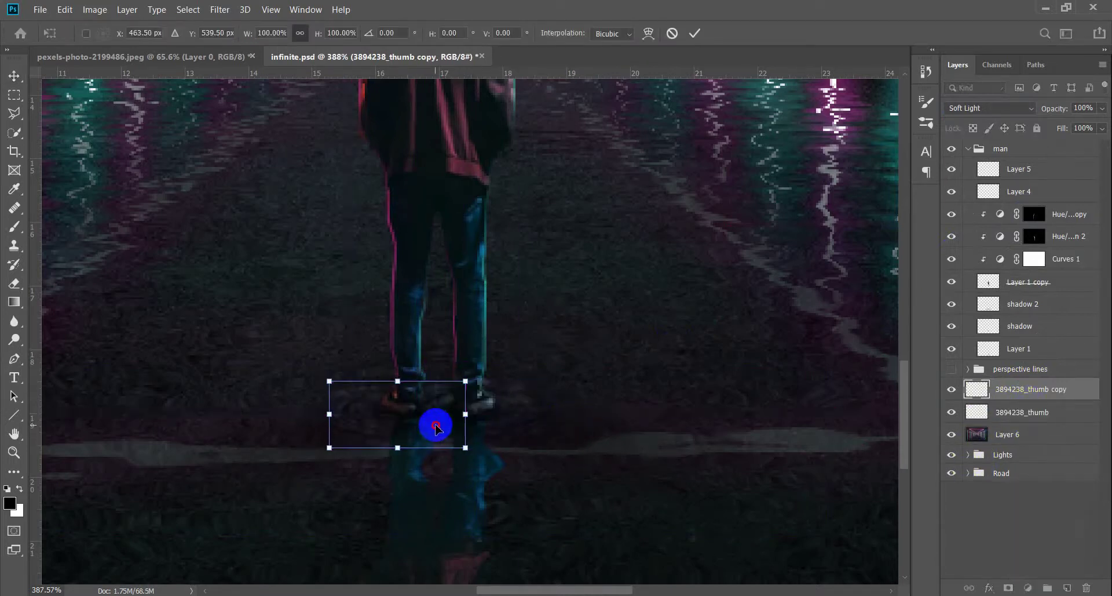
key("Return")
Enlarge both ripple layers together to about 134% around the man's feet.
scroll(471, 441, "down", 5)
scroll(496, 514, "up", 3)
scroll(492, 512, "up", 2)
left_click(979, 413, "shift")
key("ctrl+t")
left_click_drag(519, 471, 524, 504)
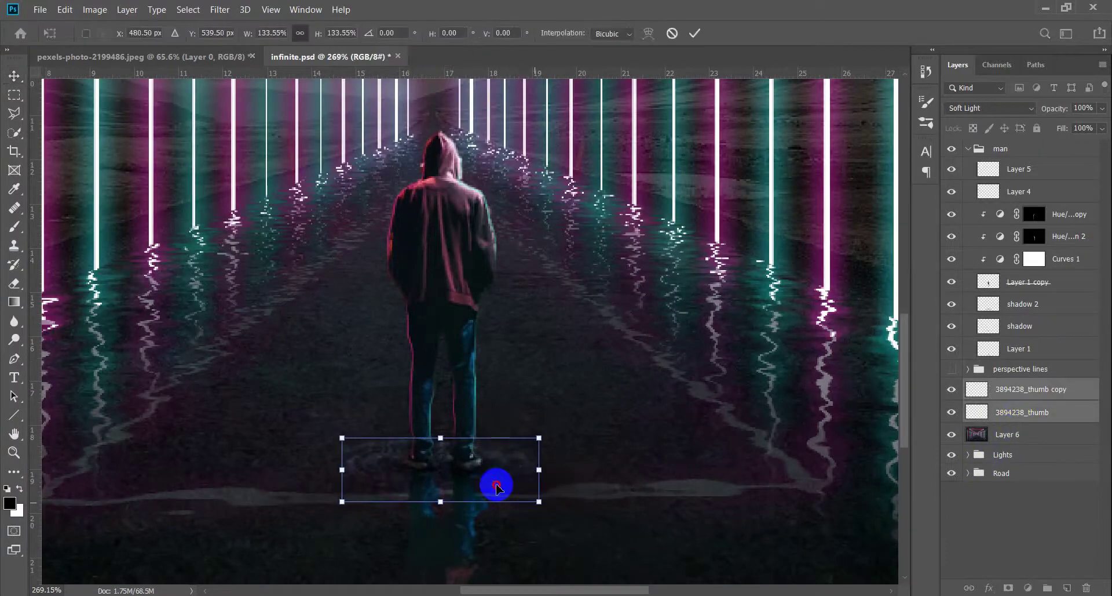
key("Return")
Save the document with the new ripple layers.
scroll(501, 481, "down", 2)
scroll(504, 478, "down", 1)
scroll(504, 498, "down", 1)
scroll(505, 515, "down", 1)
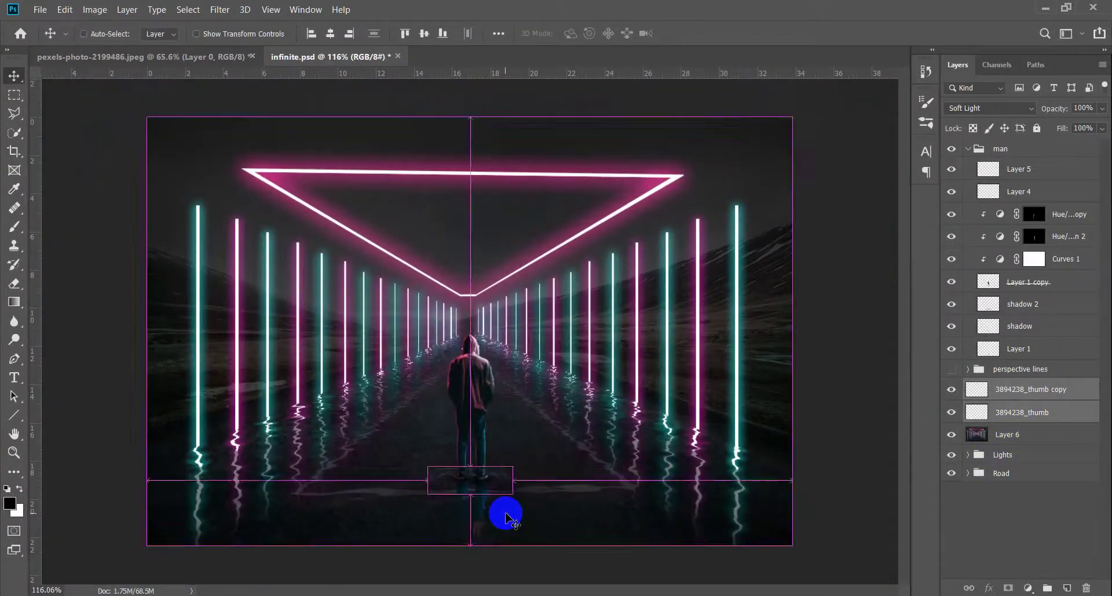
key("ctrl+s")
Select and collapse the man group in the Layers panel.
scroll(516, 495, "up", 1)
left_click(1031, 371)
left_click(989, 154)
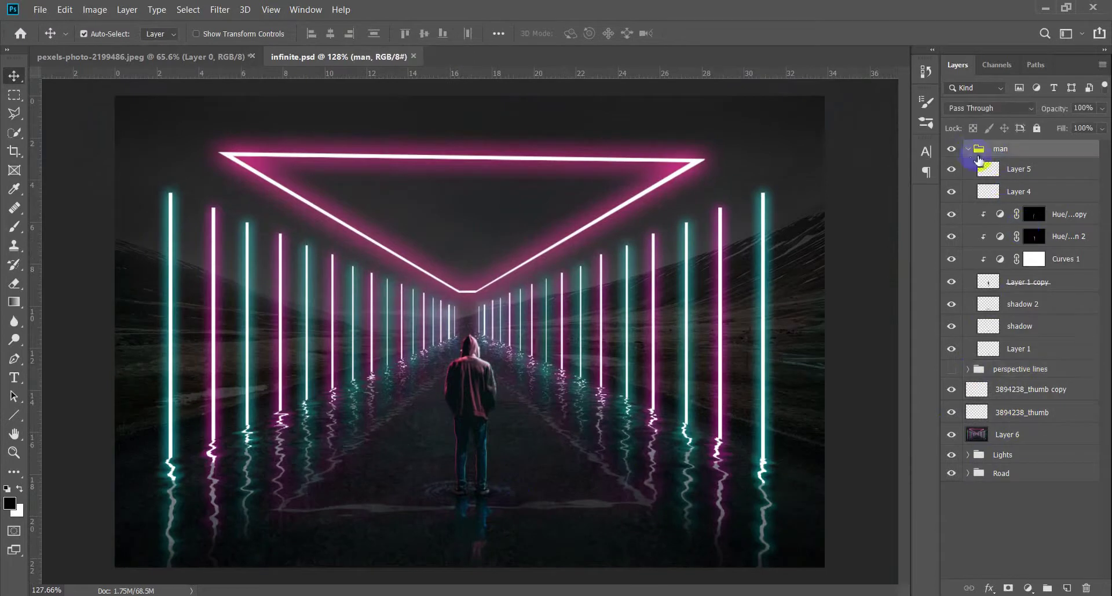
left_click(952, 148)
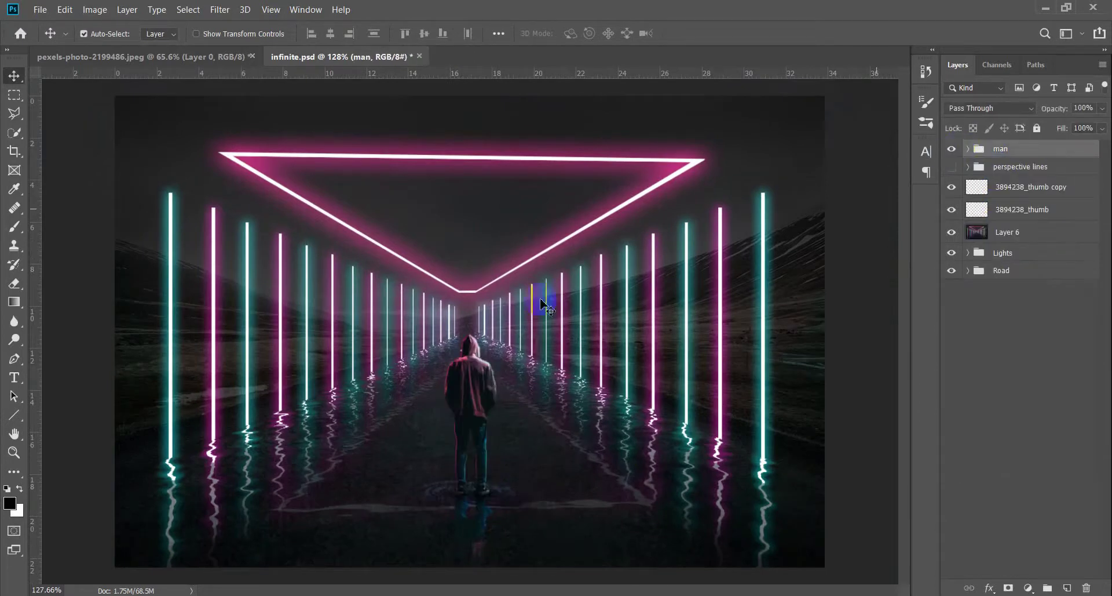
scroll(517, 301, "down", 2)
scroll(504, 397, "up", 2)
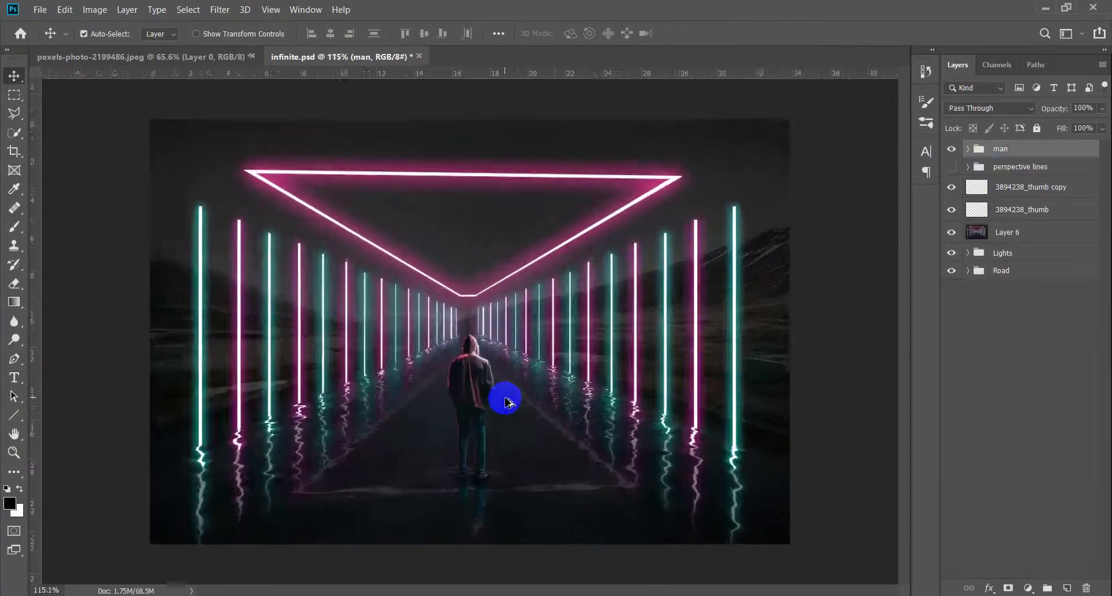
left_click(499, 398, "ctrl")
scroll(499, 400, "down", 1)
key("ctrl")
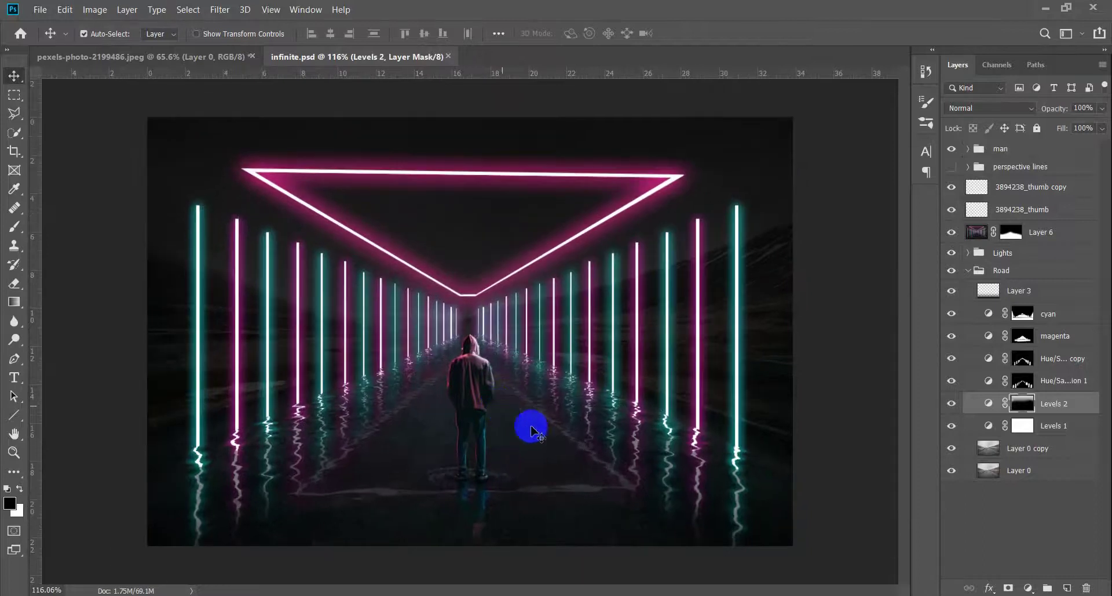
Delete the earlier merged layer and stamp a new merged copy with the man group hidden.
left_click(989, 253)
left_click(968, 270)
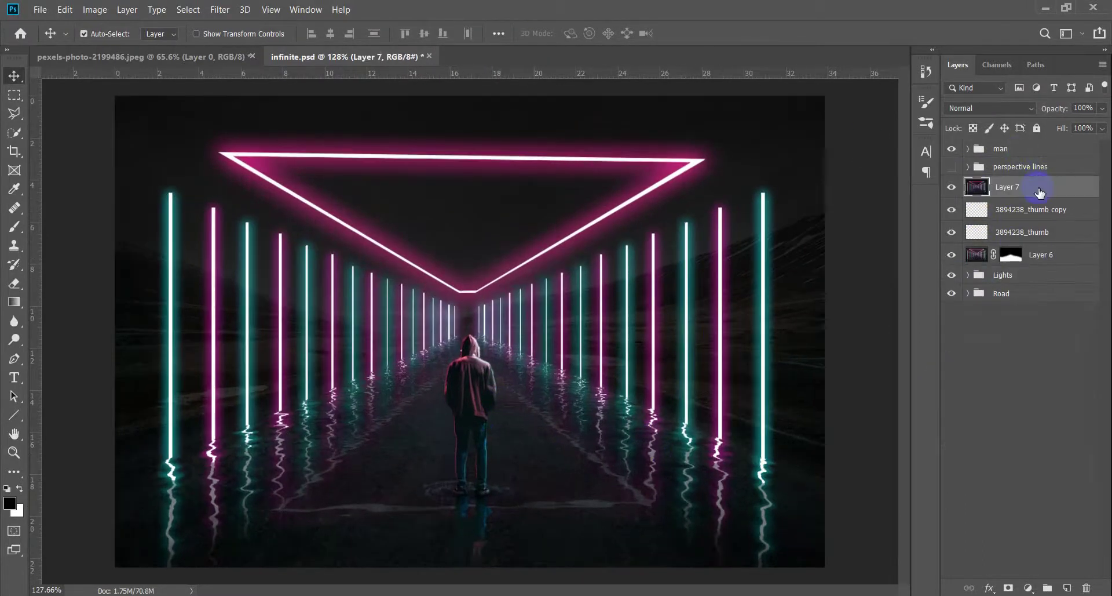
key("Delete")
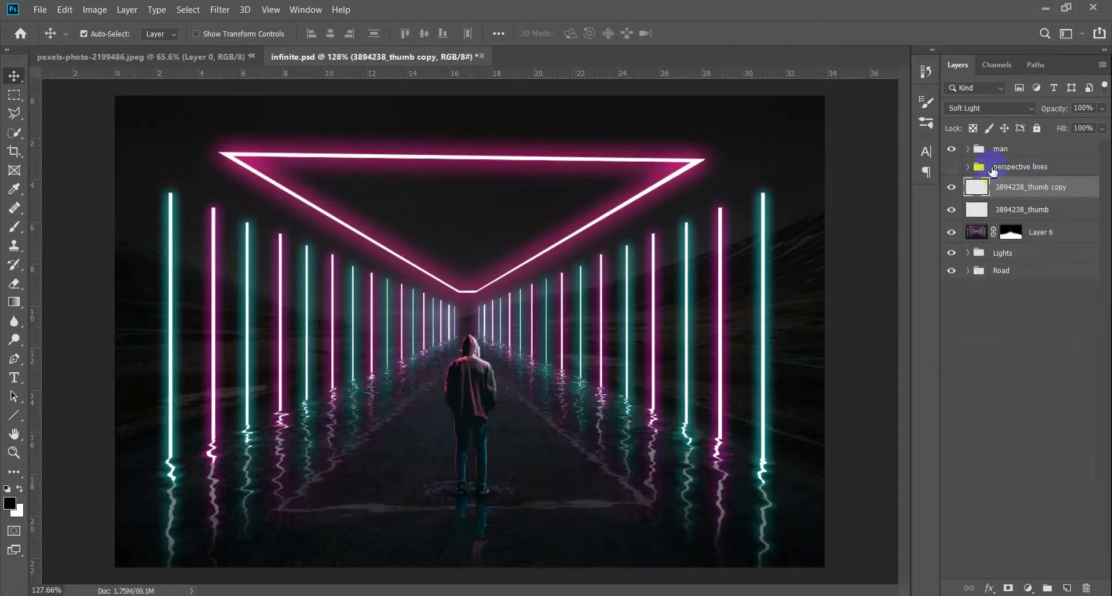
left_click(952, 148)
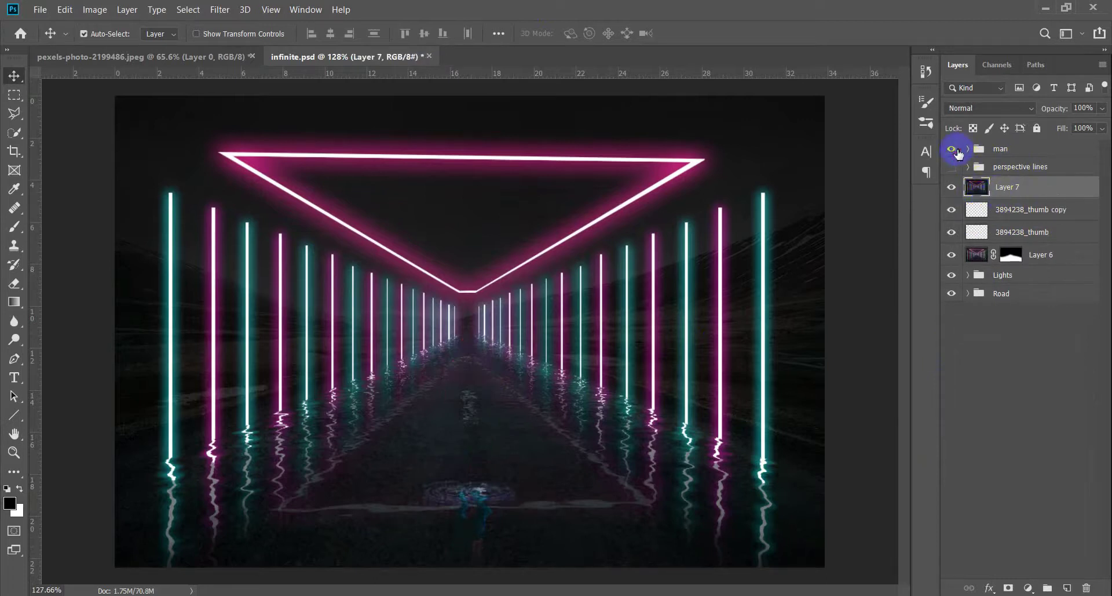
left_click(953, 150)
Apply a 3.8 px Gaussian Blur to the merged layer and hide it behind an inverted black mask.
left_click(220, 10)
left_click(470, 244)
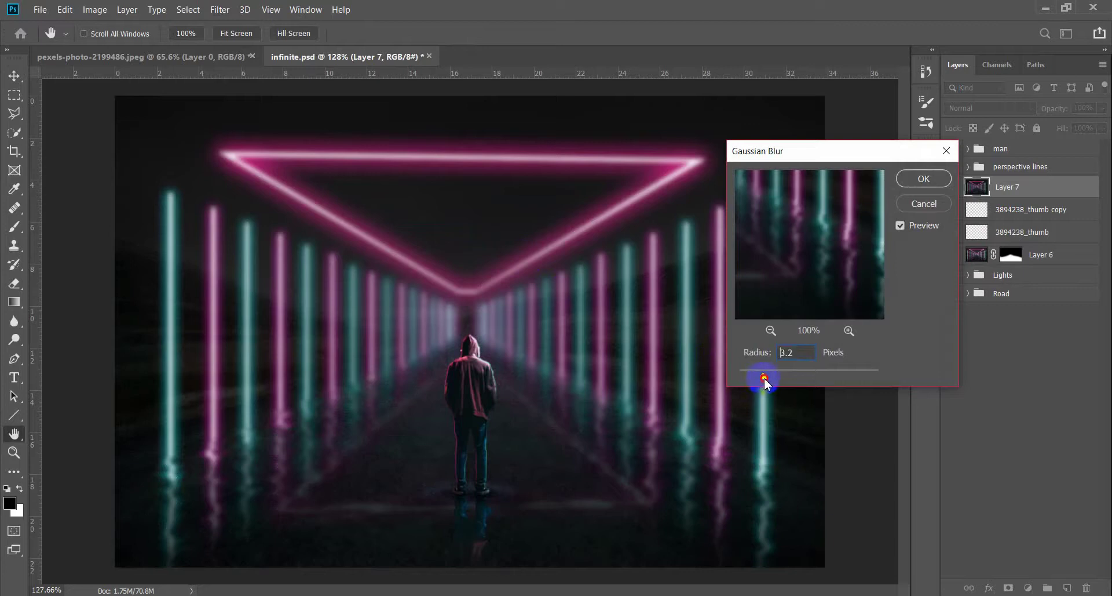
left_click(924, 179)
left_click(1009, 587)
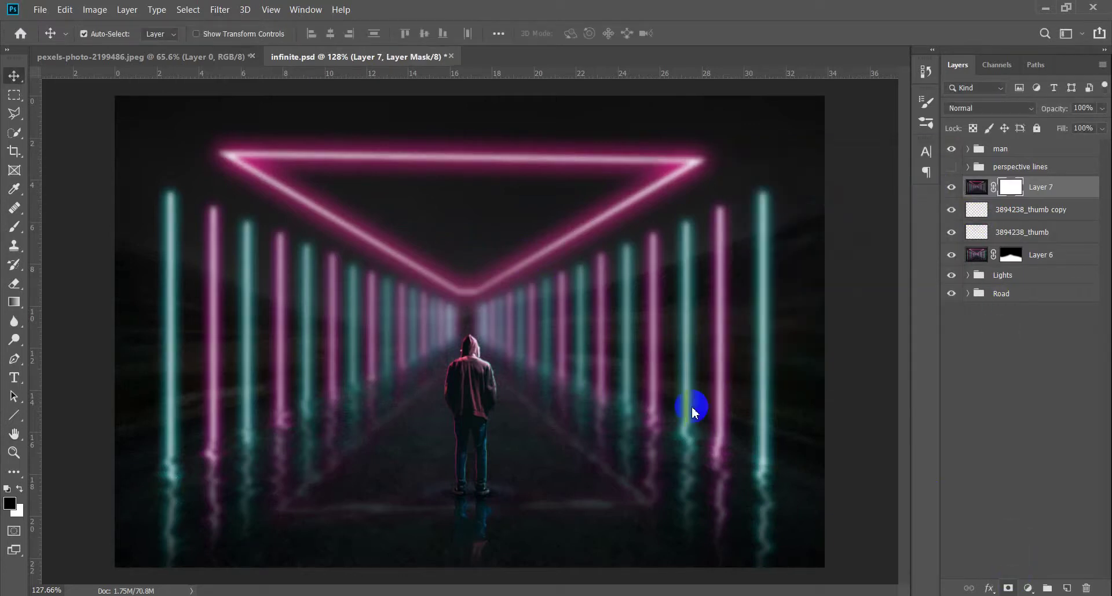
key("ctrl+i")
left_click(14, 301)
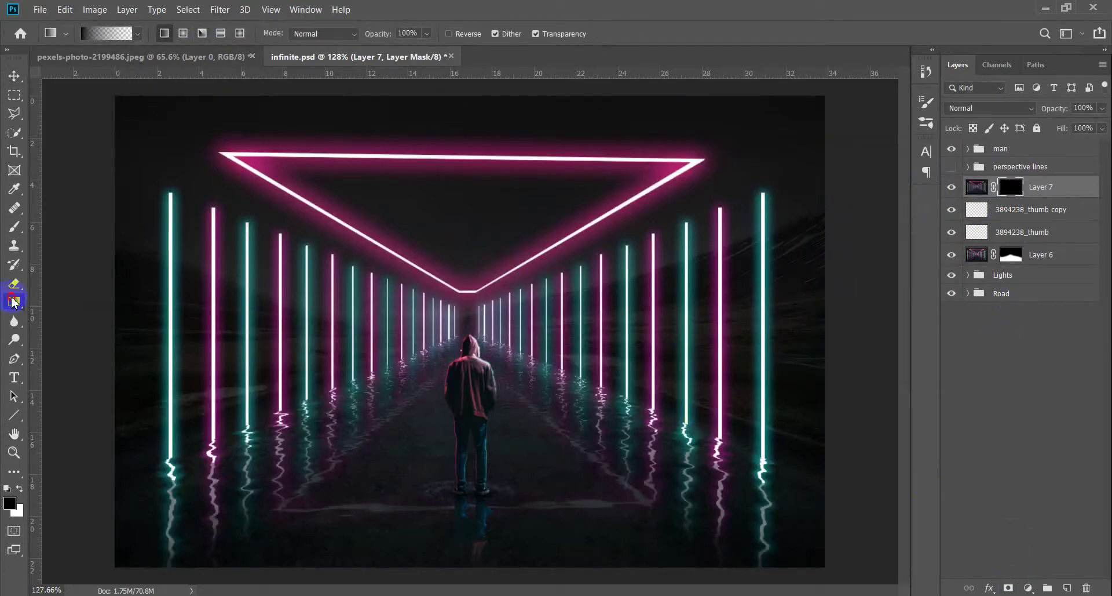
Draw a white radial gradient on Layer 7's mask to reveal the blur around the vanishing point.
key("x")
mouse_move(472, 323)
left_mouse_down()
mouse_move(484, 369)
mouse_move(526, 393)
left_mouse_up()
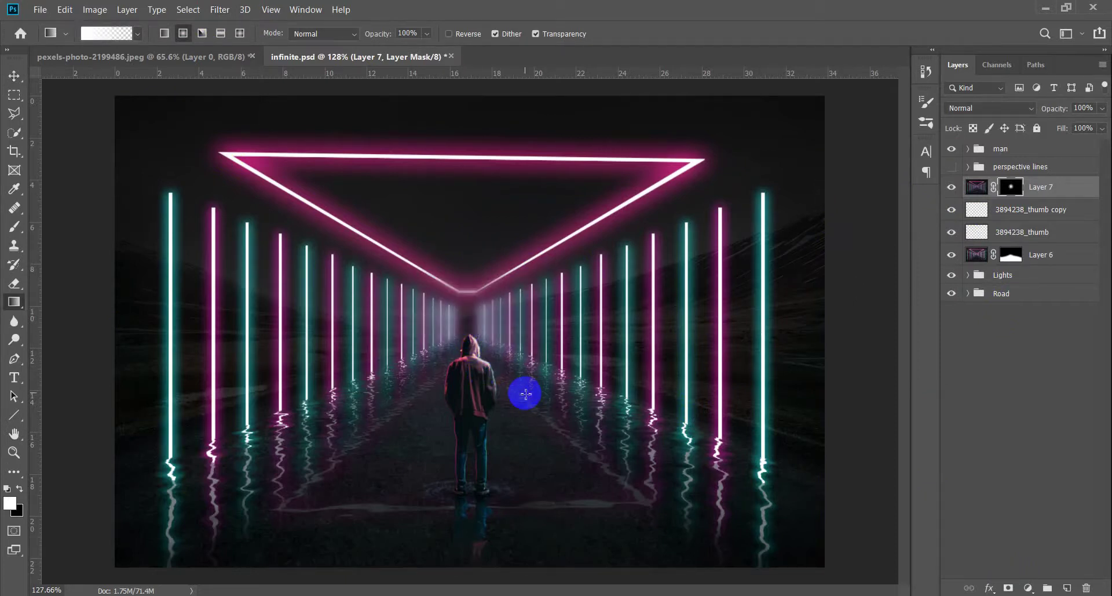
left_click_drag(526, 397, 525, 393)
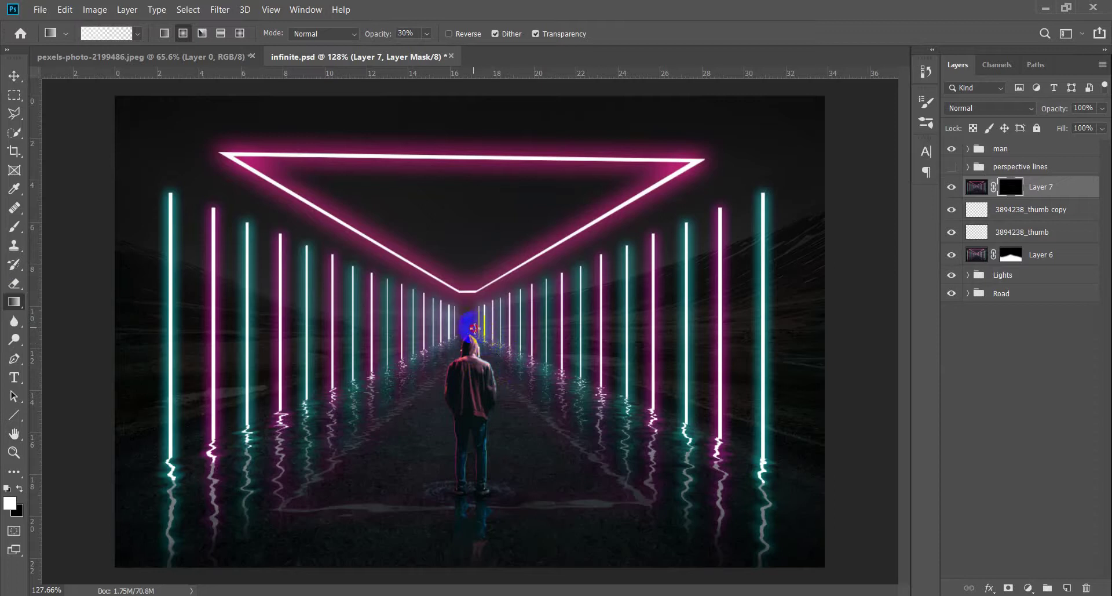
left_click_drag(455, 316, 465, 322)
key("v")
scroll(475, 377, "down", 3)
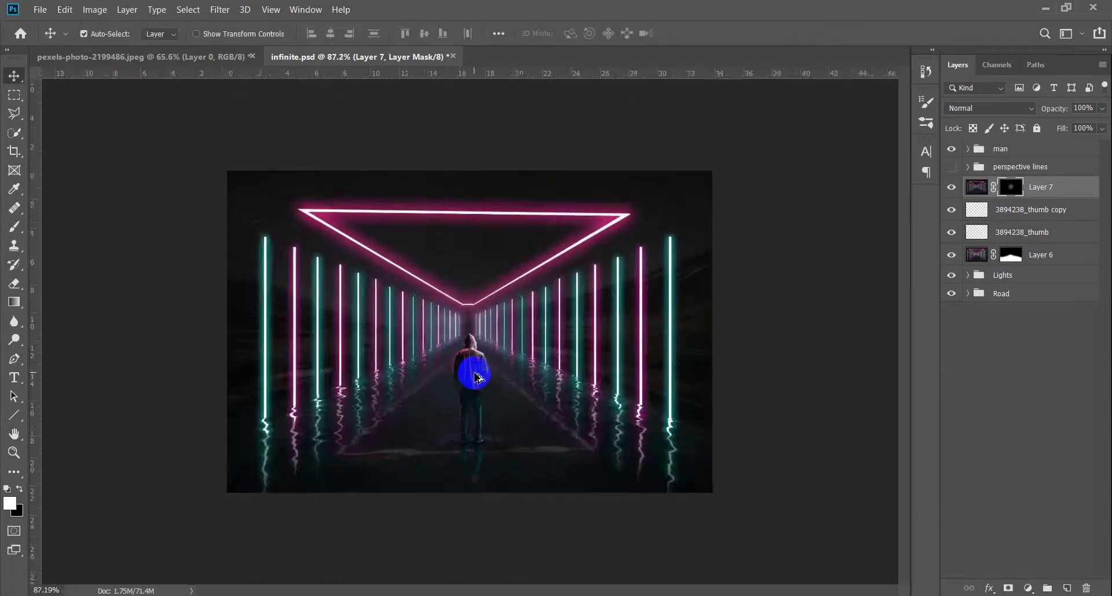
scroll(476, 376, "up", 1)
scroll(502, 400, "up", 1)
scroll(502, 400, "up", 1)
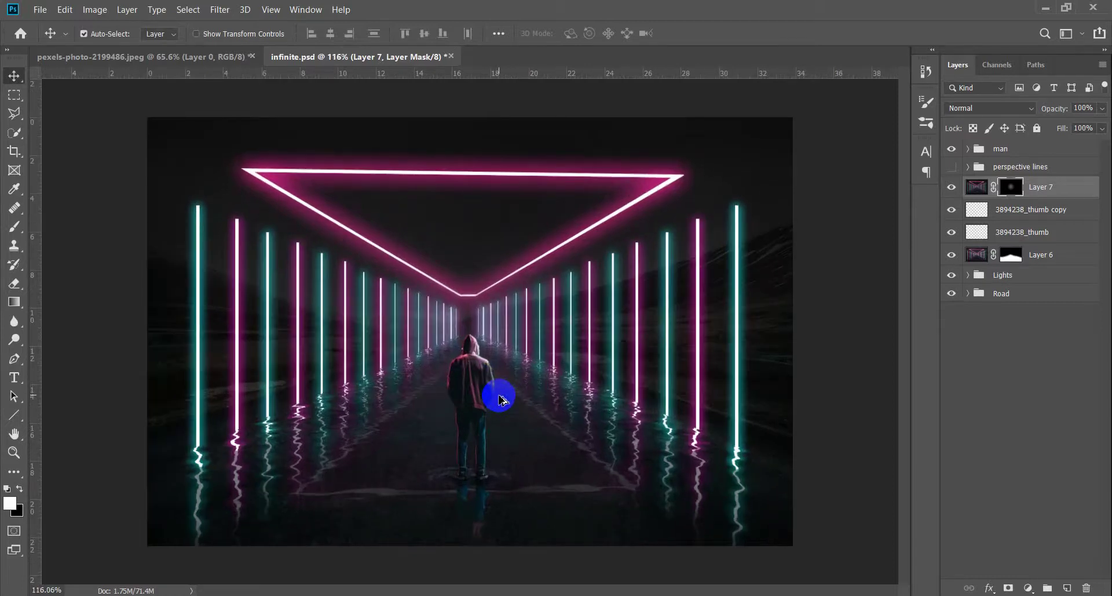
scroll(500, 397, "up", 1)
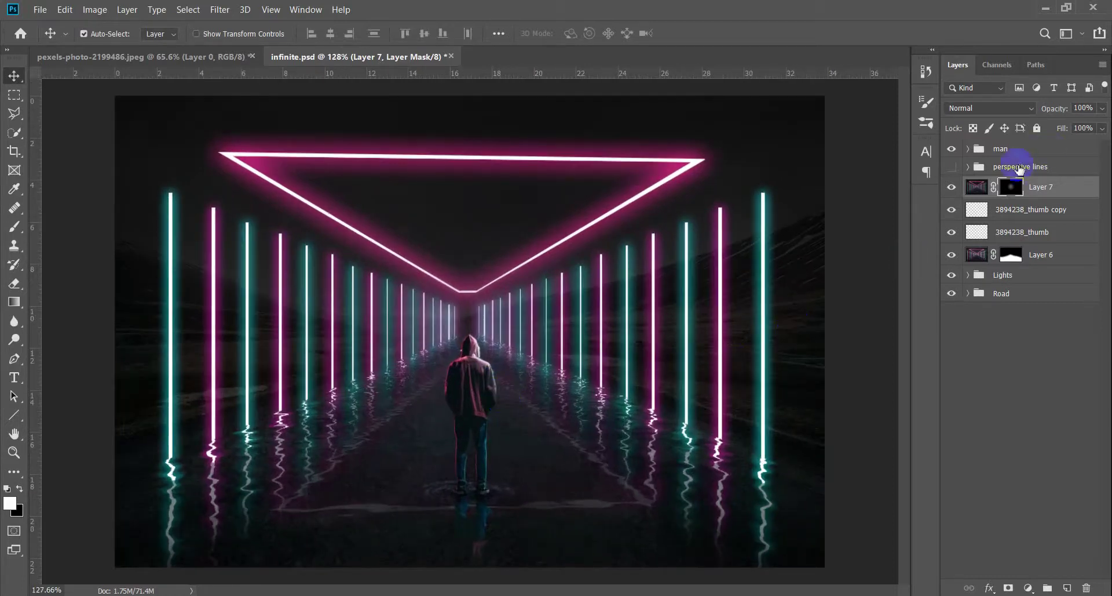
Duplicate Layer 7, invert its mask, and paint black to keep the central pillars sharp.
key("ctrl+j")
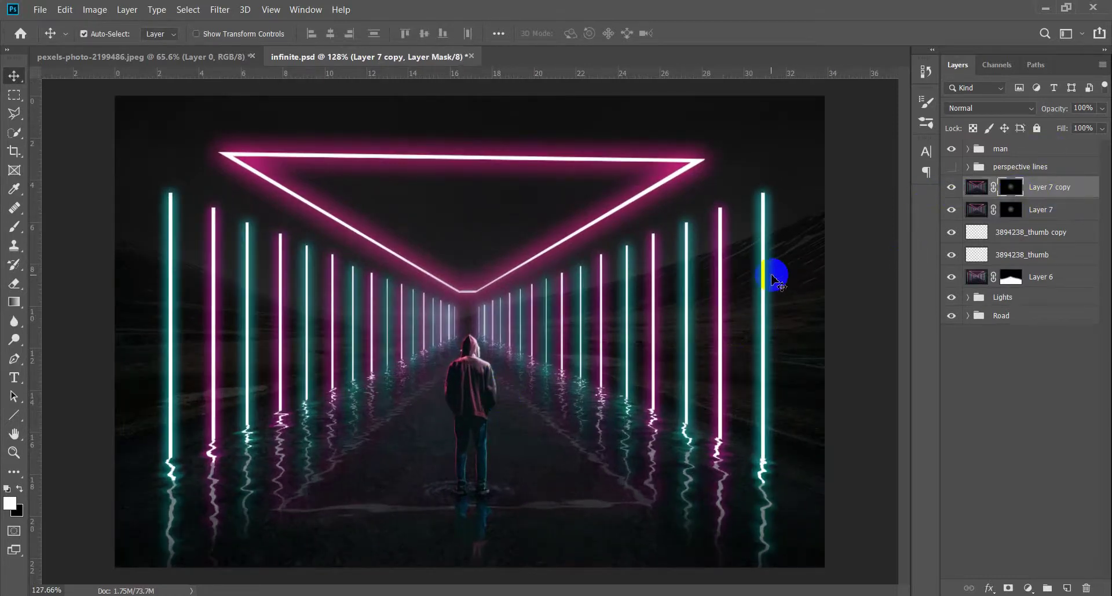
key("ctrl+i")
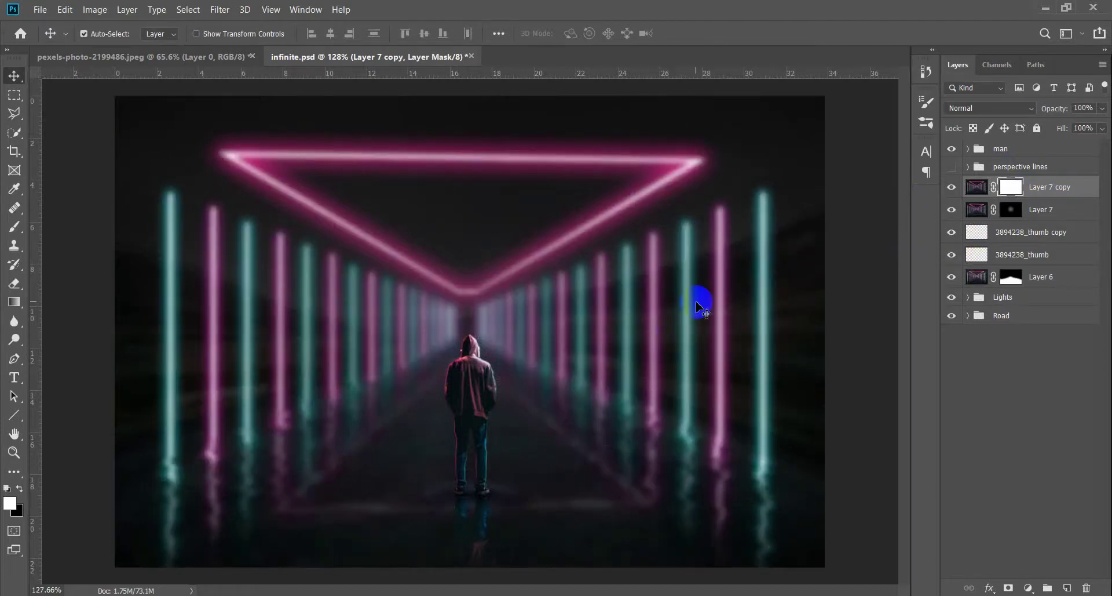
key("b")
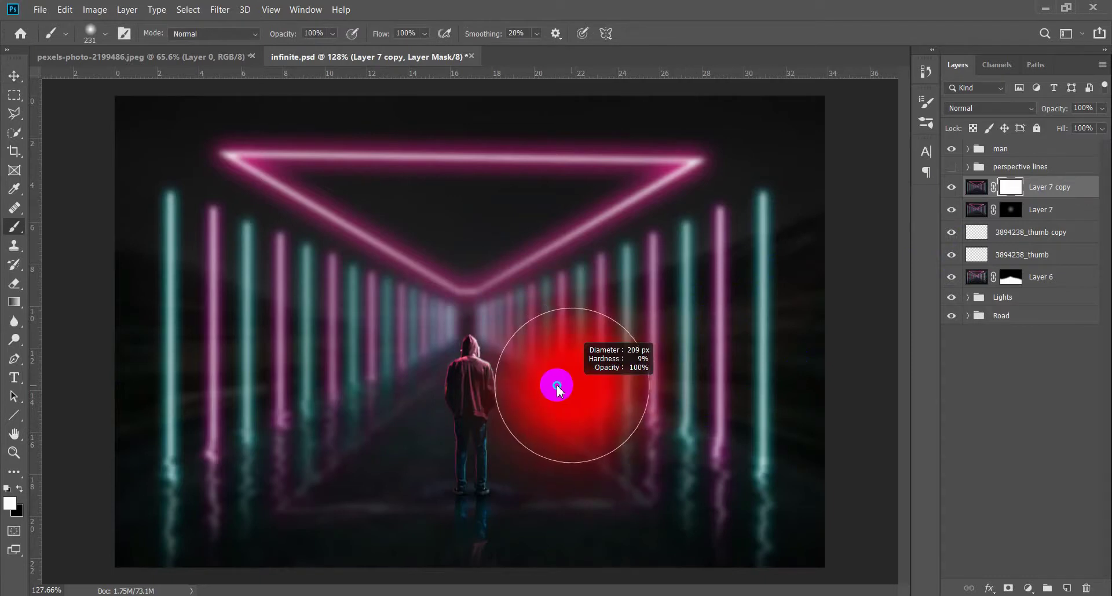
key("x")
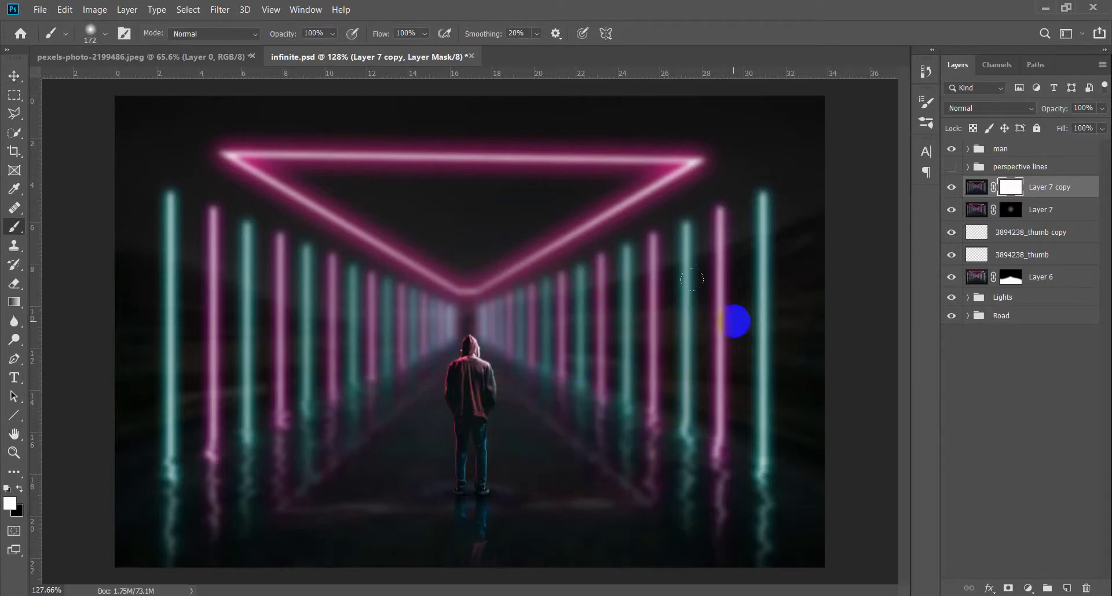
left_click_drag(734, 435, 733, 190)
mouse_move(753, 431)
left_mouse_down()
mouse_move(414, 447)
mouse_move(198, 437)
mouse_move(185, 231)
mouse_move(596, 137)
mouse_move(397, 236)
mouse_move(576, 260)
mouse_move(611, 447)
mouse_move(430, 427)
mouse_move(521, 307)
mouse_move(686, 204)
mouse_move(691, 231)
mouse_move(569, 413)
mouse_move(362, 354)
mouse_move(236, 190)
left_mouse_up()
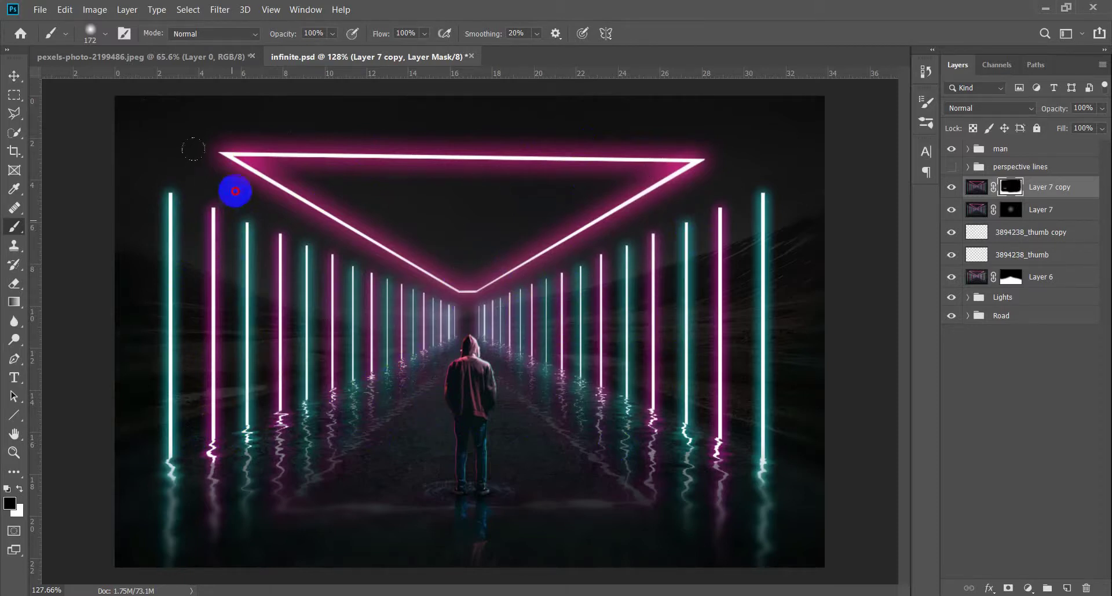
Lower Layer 7 copy to 24% opacity and compare the softened edges at full view.
key("v")
left_click_drag(1066, 109, 1061, 110)
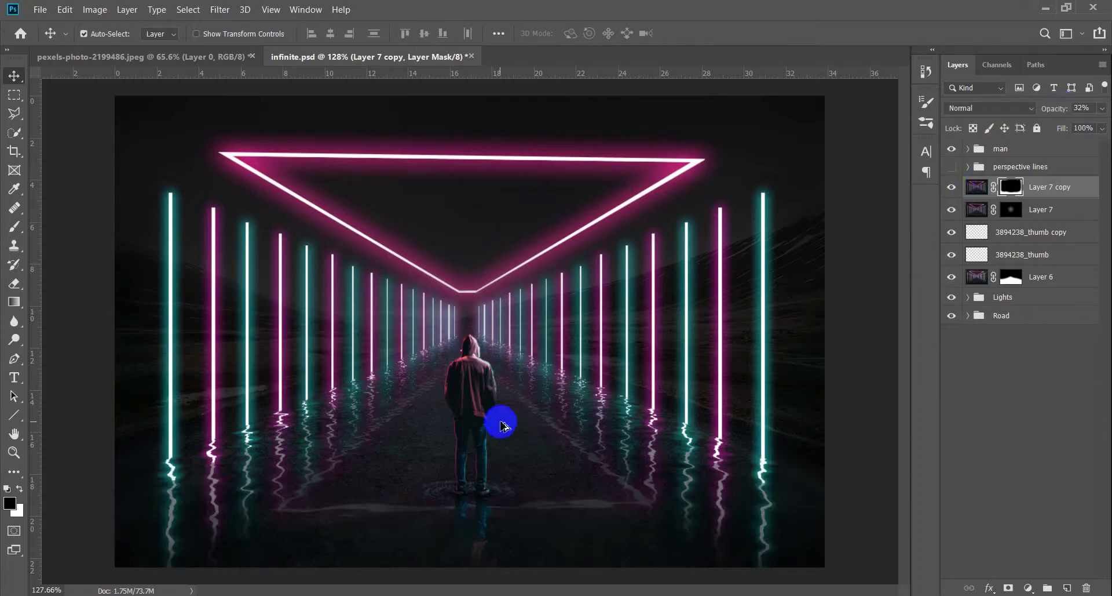
scroll(501, 425, "down", 2)
key("ctrl+0")
left_click(951, 186)
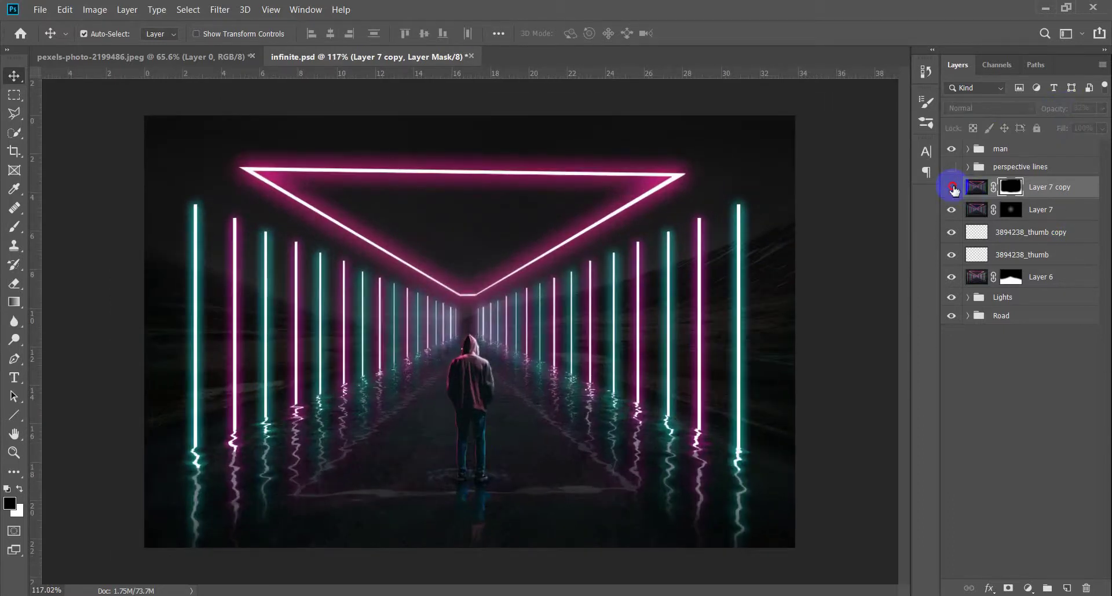
scroll(528, 390, "up", 2)
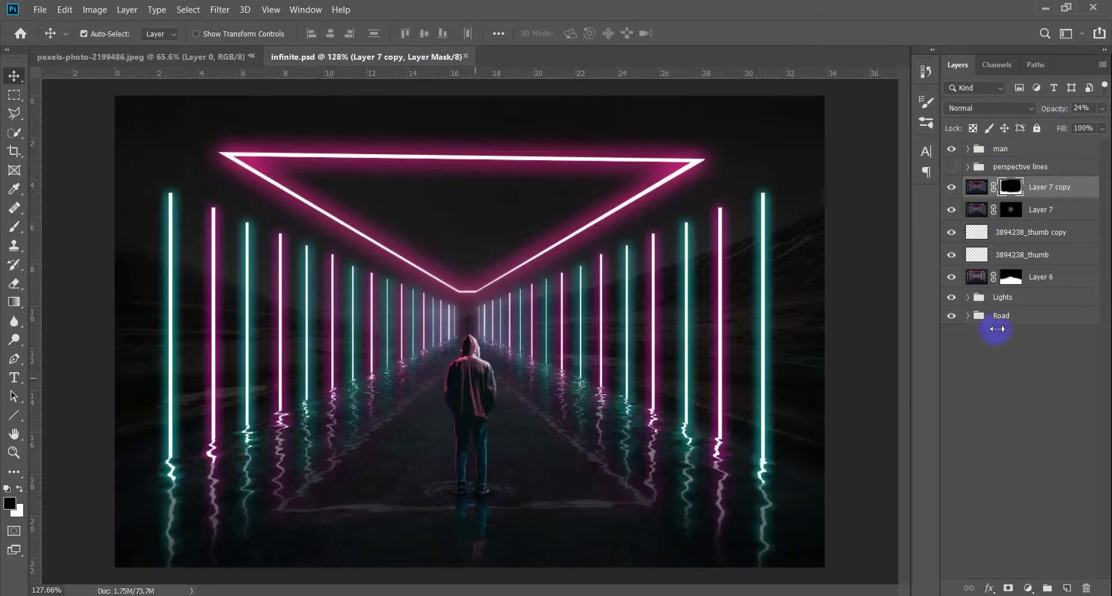
Add a black Solid Color fill layer above the perspective lines group.
left_click(1053, 170)
left_click(1029, 587)
left_click(1043, 338)
left_click(1066, 113)
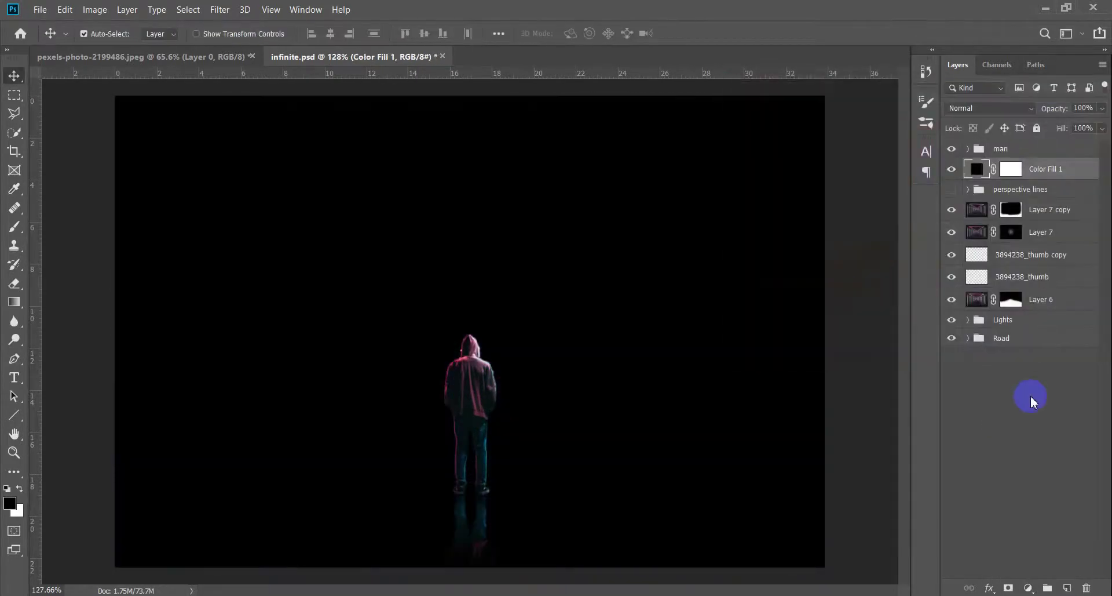
Invert the Color Fill 1 mask and set up a white gradient at 100% opacity.
left_click(1015, 174)
key("ctrl+i")
key("x")
left_click(16, 303)
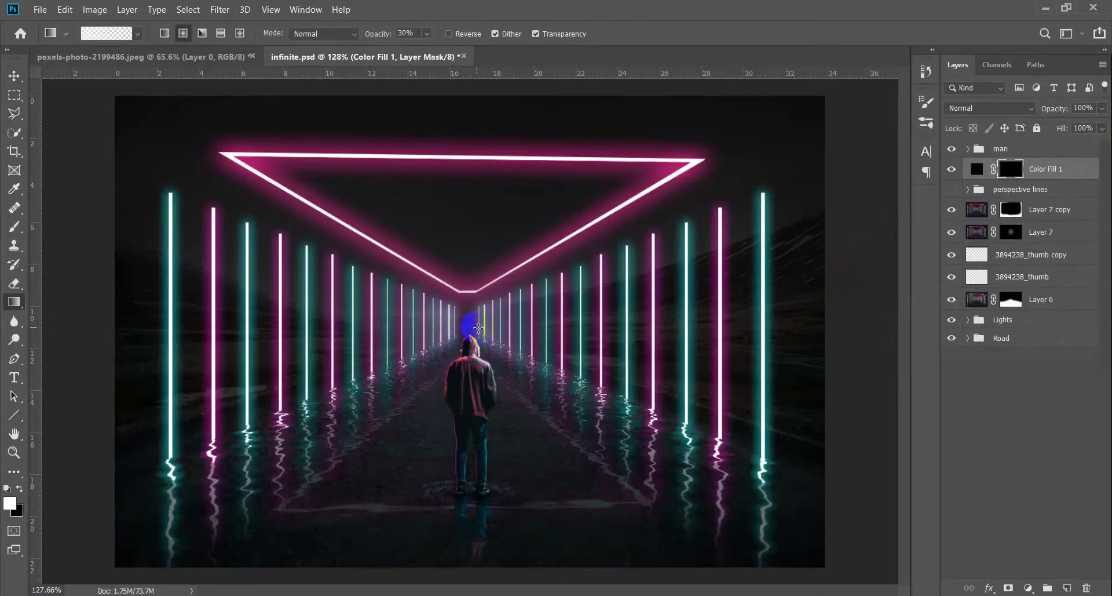
left_click_drag(371, 33, 589, 110)
Redraw the radial mask gradient around the man and lower Color Fill 1 to 69% opacity.
left_click_drag(492, 350, 512, 372)
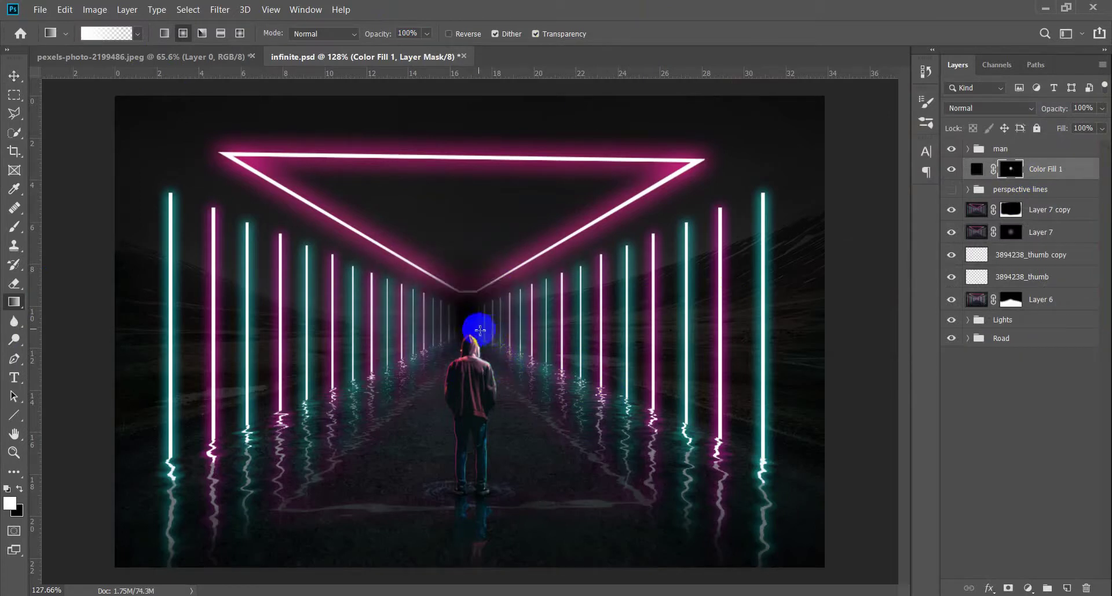
left_click_drag(473, 273, 550, 406)
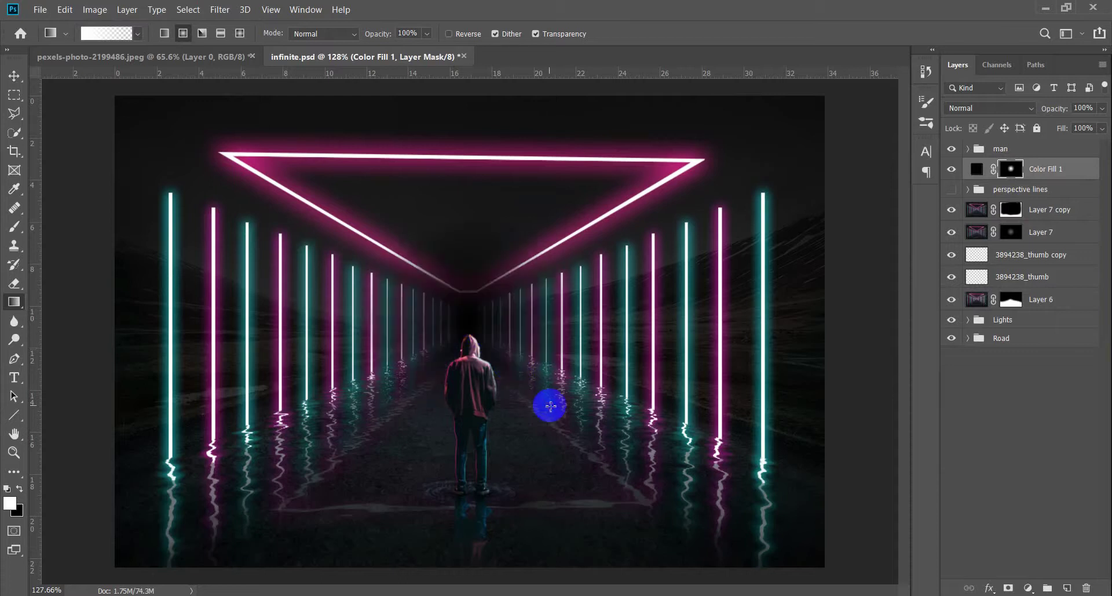
left_click_drag(472, 247, 521, 377)
left_click_drag(1063, 110, 1043, 112)
key("v")
scroll(473, 365, "down", 2)
scroll(481, 376, "up", 4)
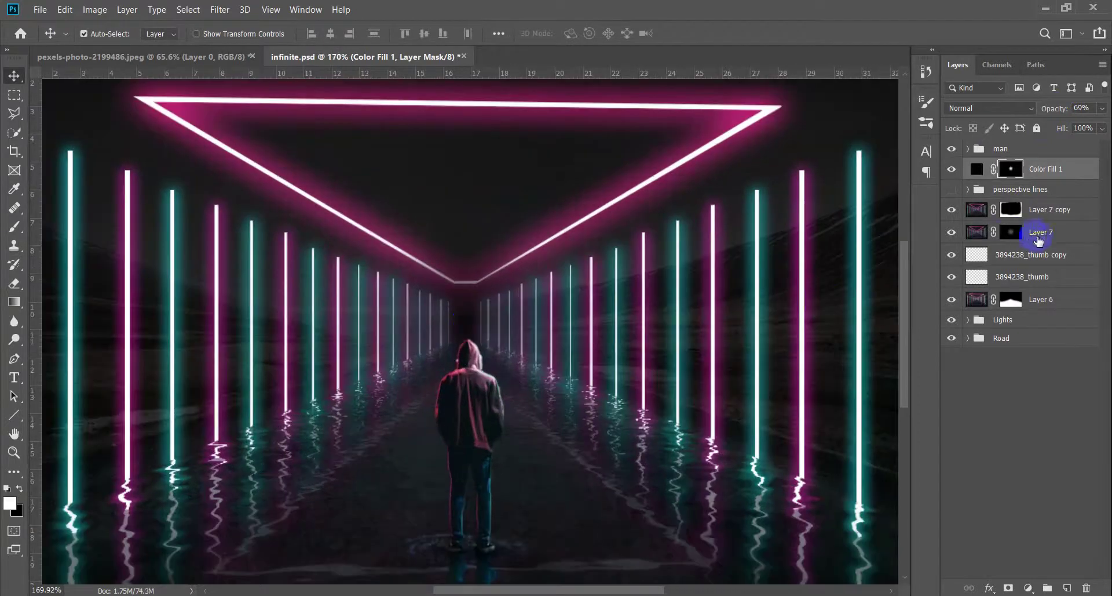
Expand the Lights group and add a layer mask to Layer 2.
left_click(1020, 253)
left_click(965, 213)
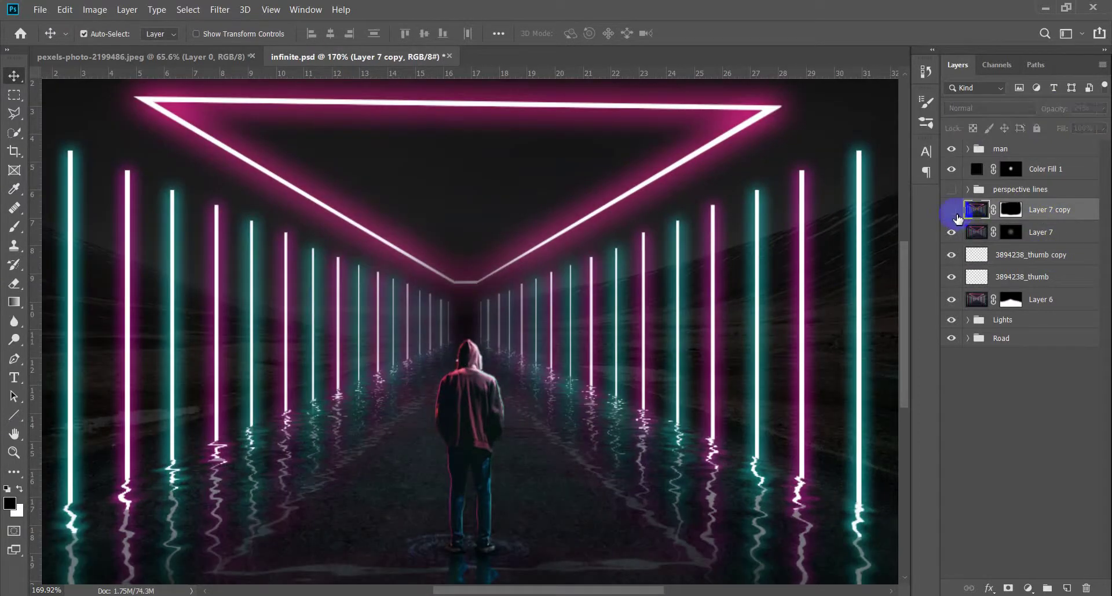
left_click(1056, 193)
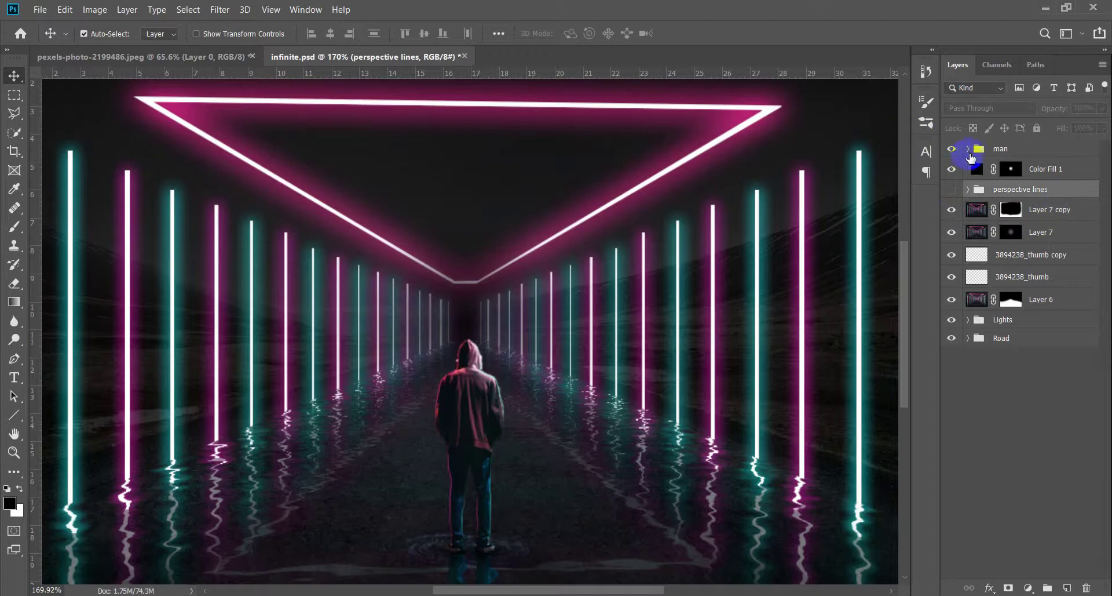
left_click(1002, 319)
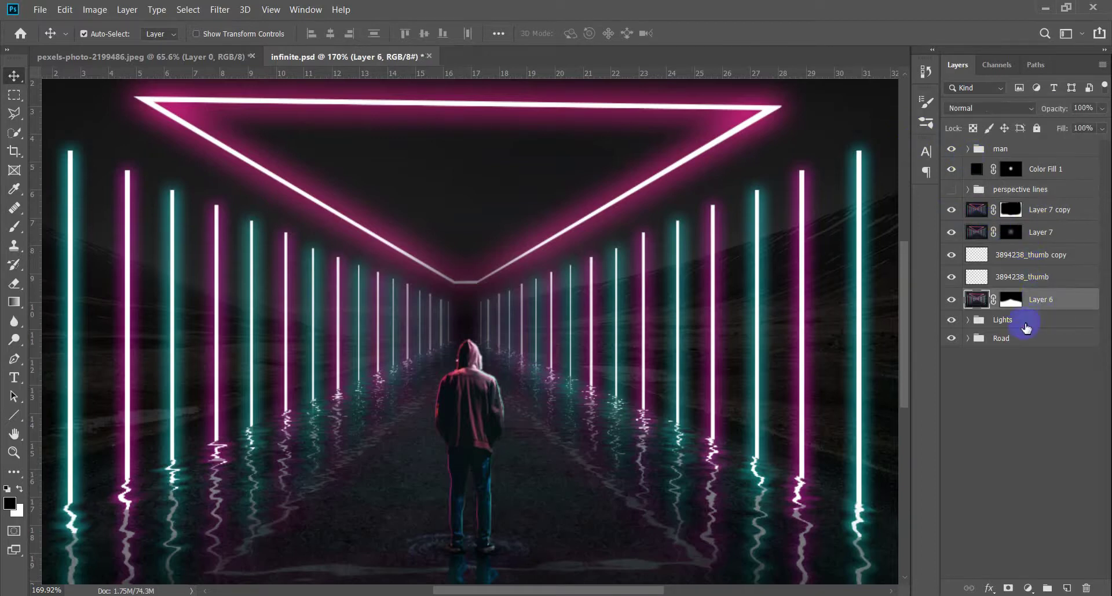
left_click(968, 319)
left_click(952, 390)
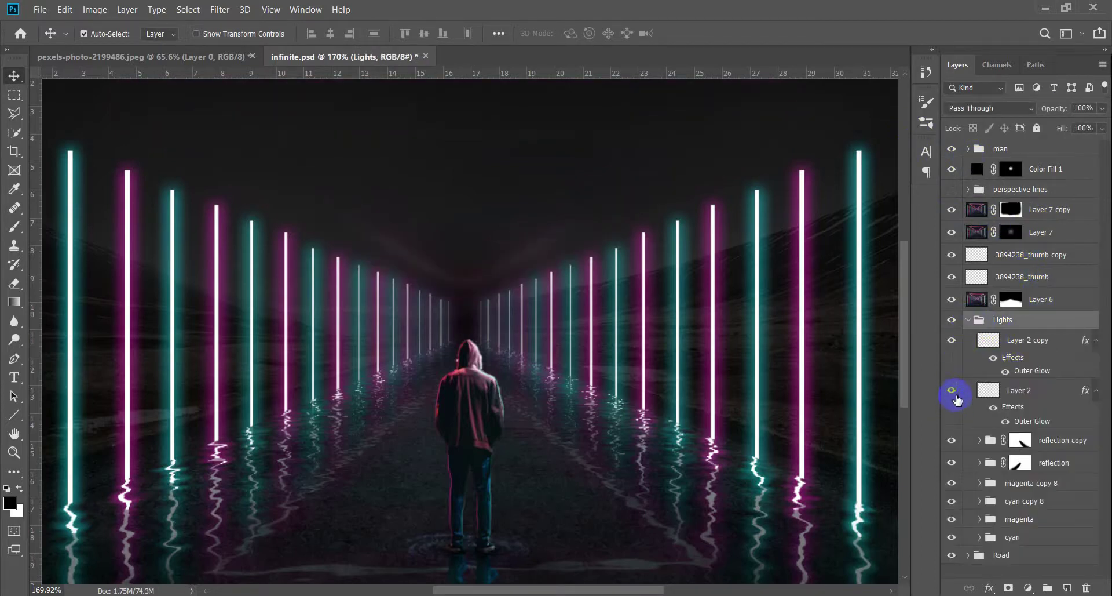
left_click(1019, 390)
left_click(1009, 587)
Paint black with a soft 30% brush to fade the distant centre lights on Layer 2.
key("b")
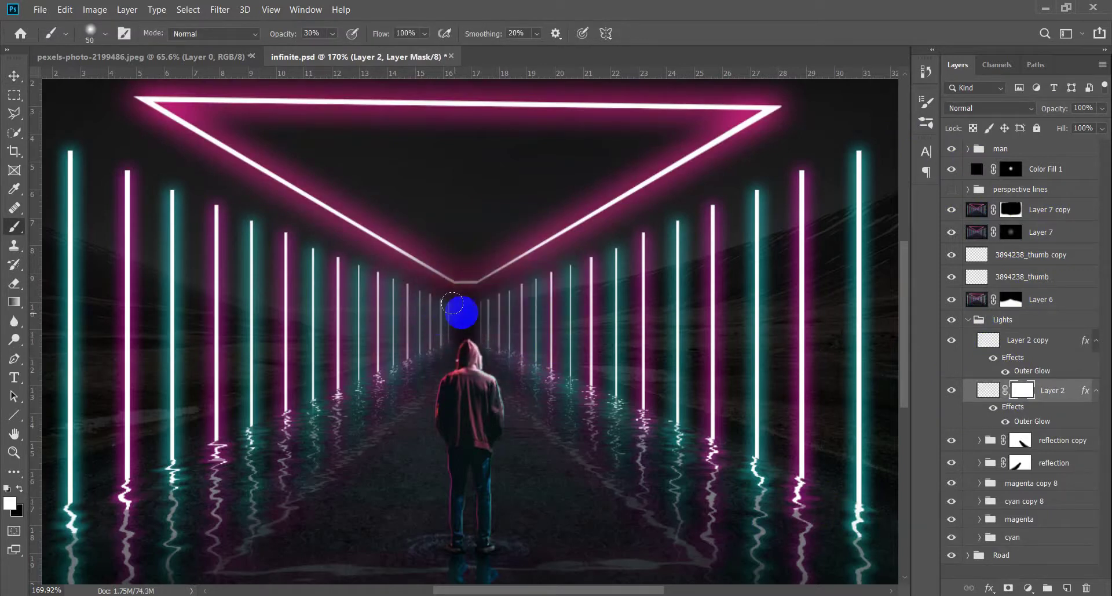
scroll(459, 313, "up", 5)
key("x")
mouse_move(501, 263)
left_mouse_down()
mouse_move(551, 238)
mouse_move(330, 243)
mouse_move(525, 268)
mouse_move(429, 300)
mouse_move(452, 293)
mouse_move(452, 275)
mouse_move(486, 307)
mouse_move(474, 313)
left_mouse_up()
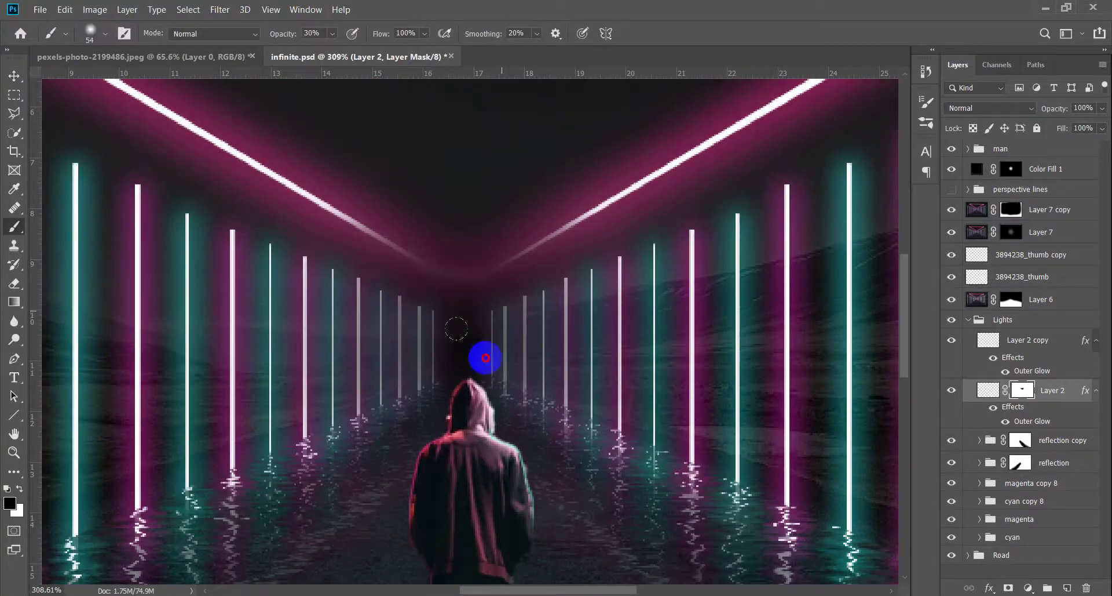
scroll(478, 362, "down", 5)
scroll(479, 363, "down", 5)
scroll(476, 365, "up", 3)
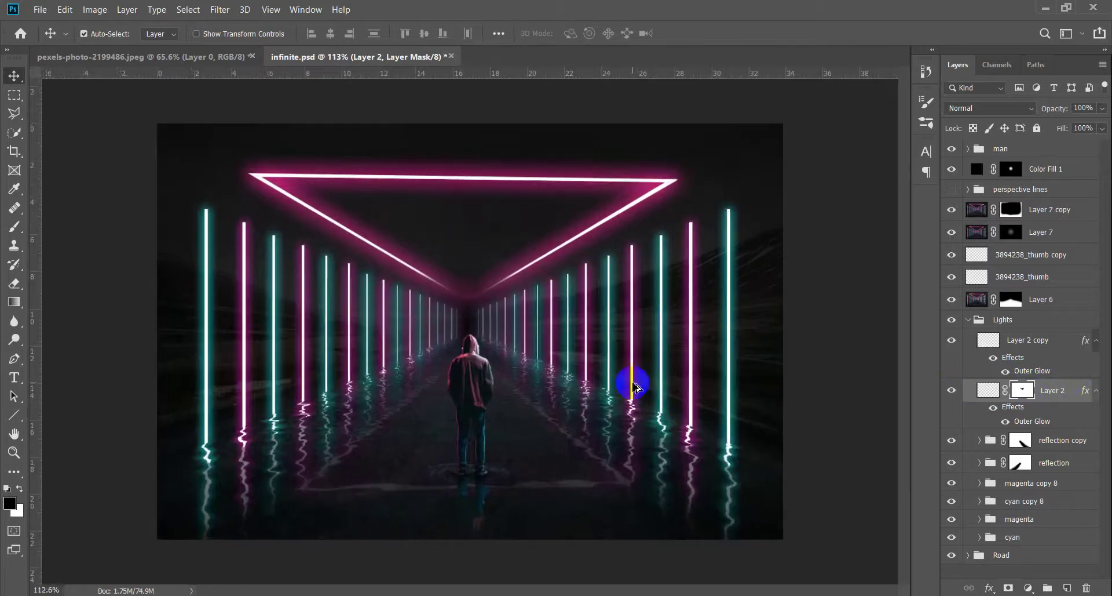
scroll(632, 386, "up", 1)
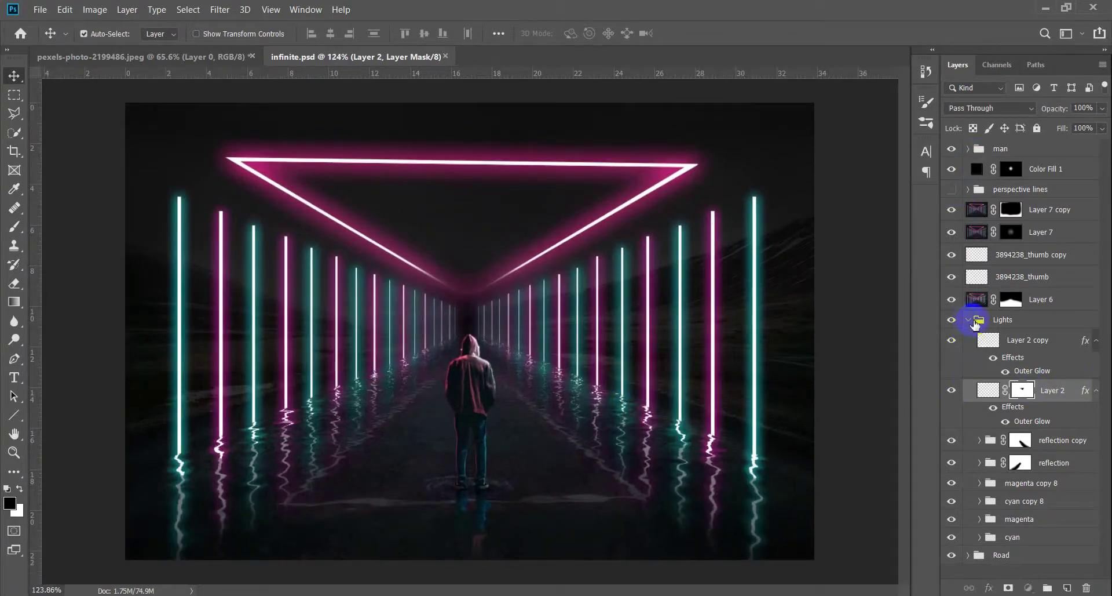
Collapse the Lights group and stamp all visible layers into Layer 8 above the man group.
left_click(969, 320)
left_click(1032, 151)
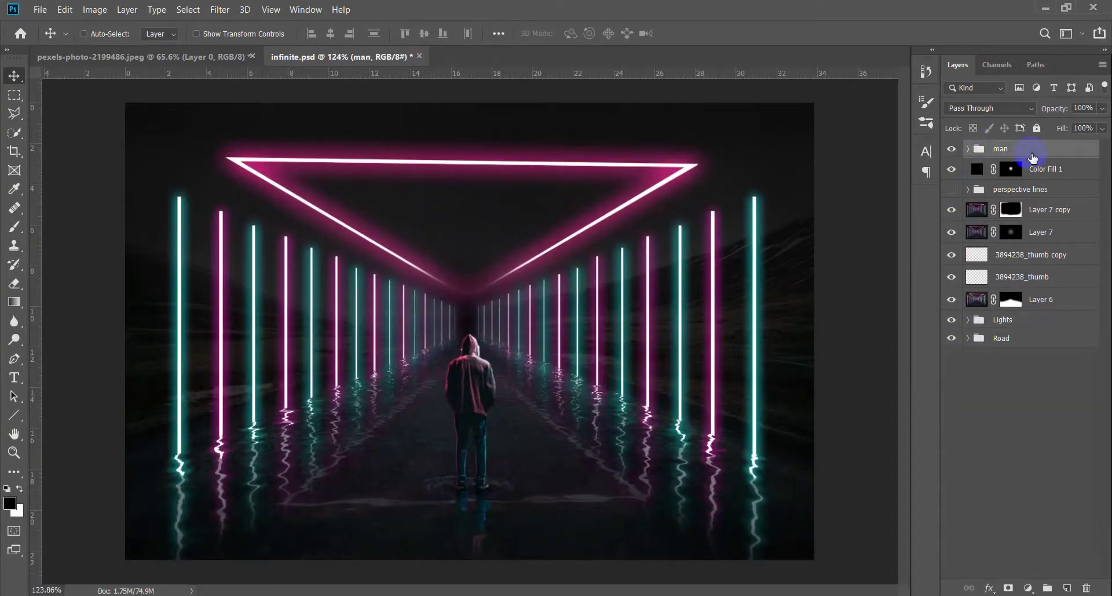
key("ctrl+shift+alt+e")
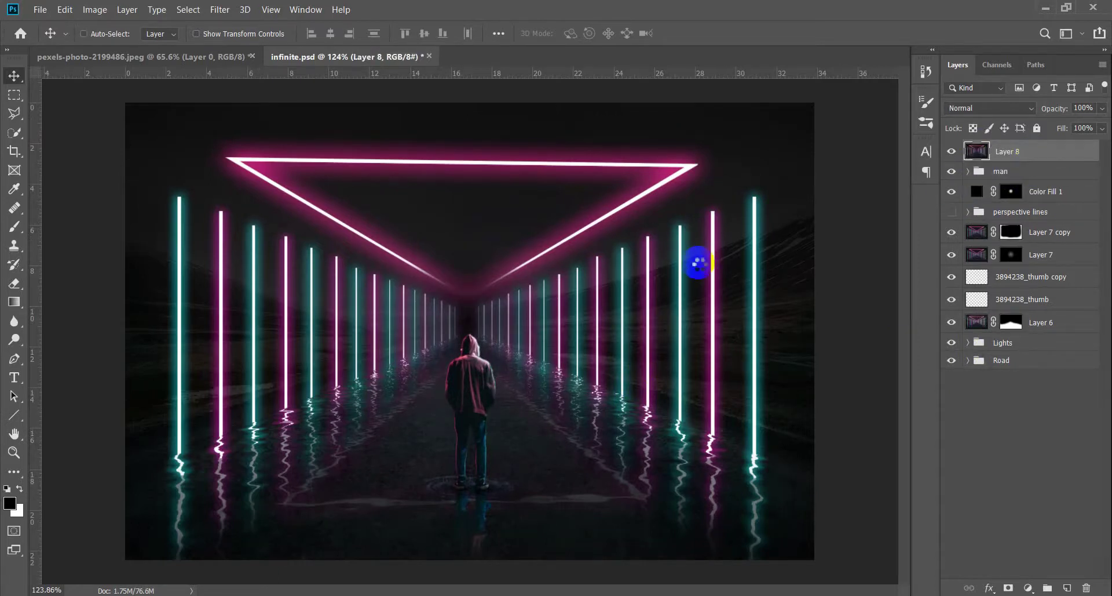
Grade Layer 8 in Camera Raw: Exposure +0.15, Shadows -5, Clarity +11, sharpening Amount 55.
key("ctrl+shift+a")
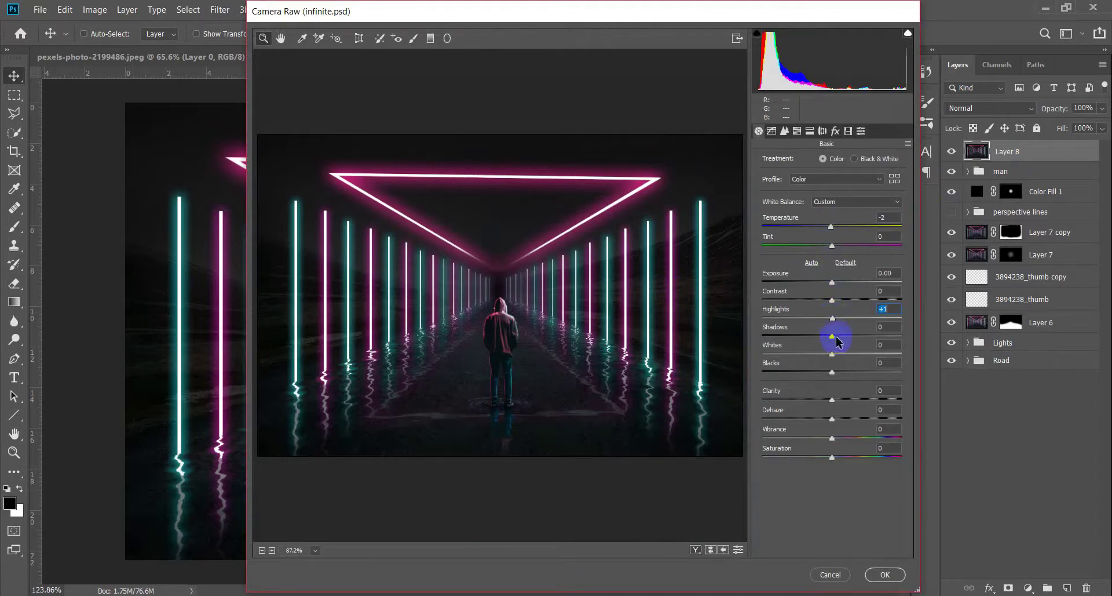
left_click_drag(829, 337, 827, 336)
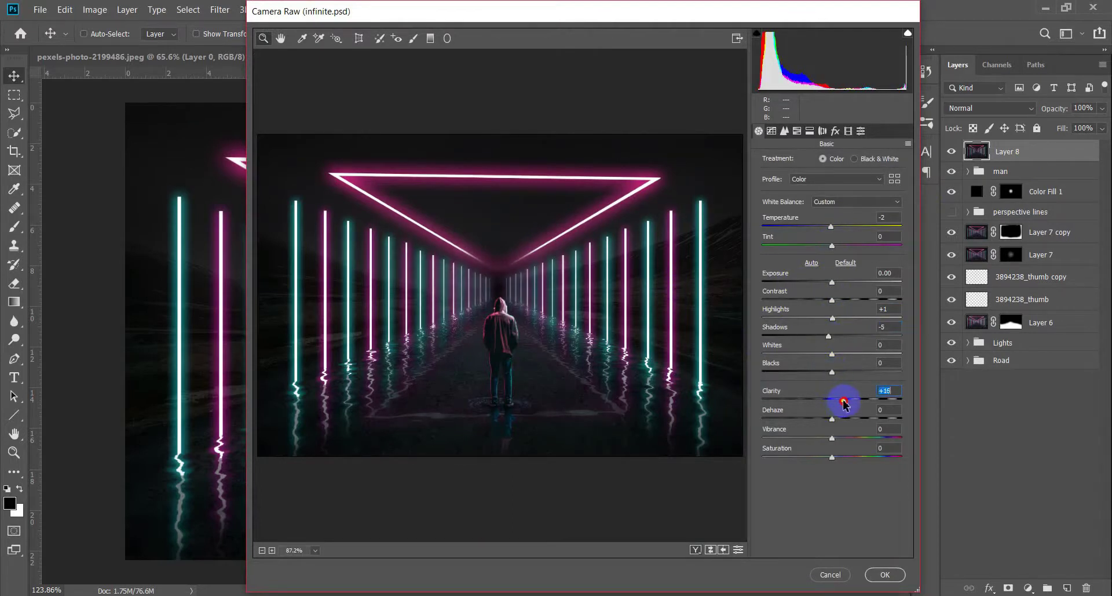
left_click(785, 130)
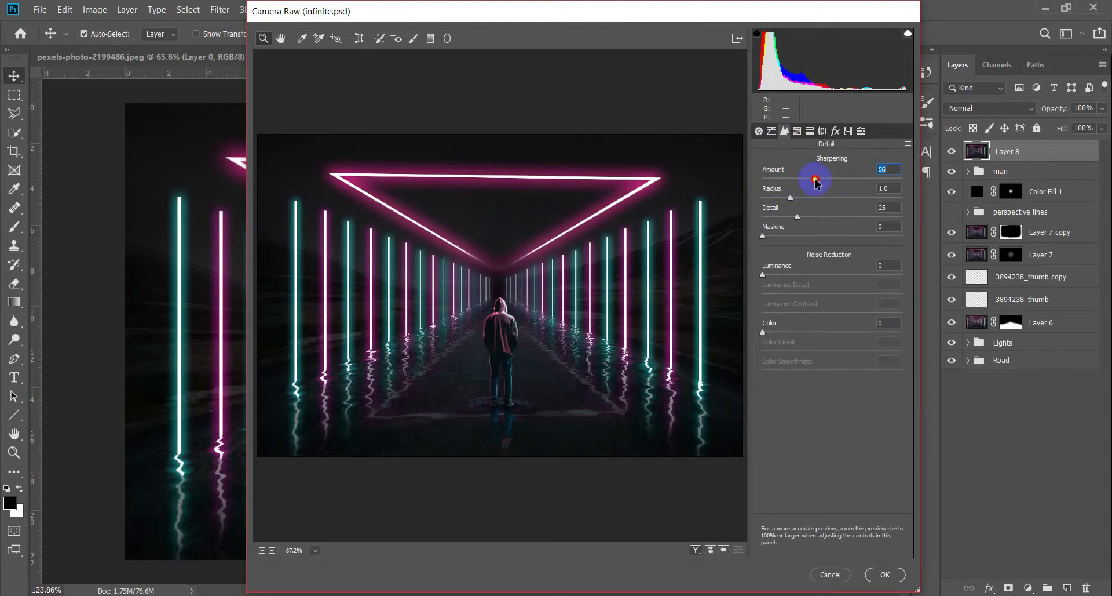
left_click(760, 135)
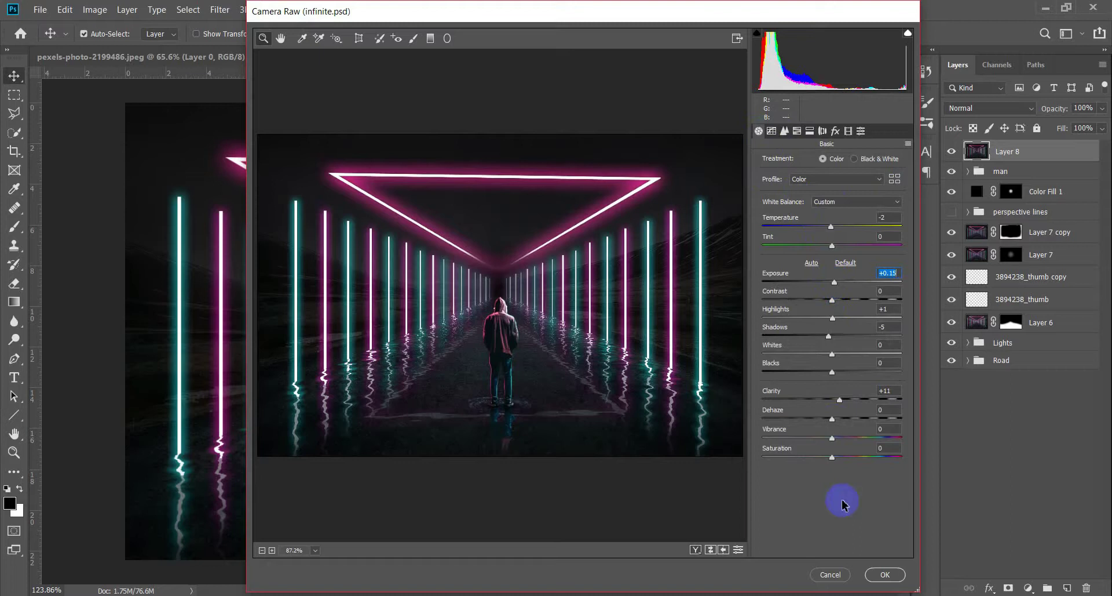
left_click(885, 575)
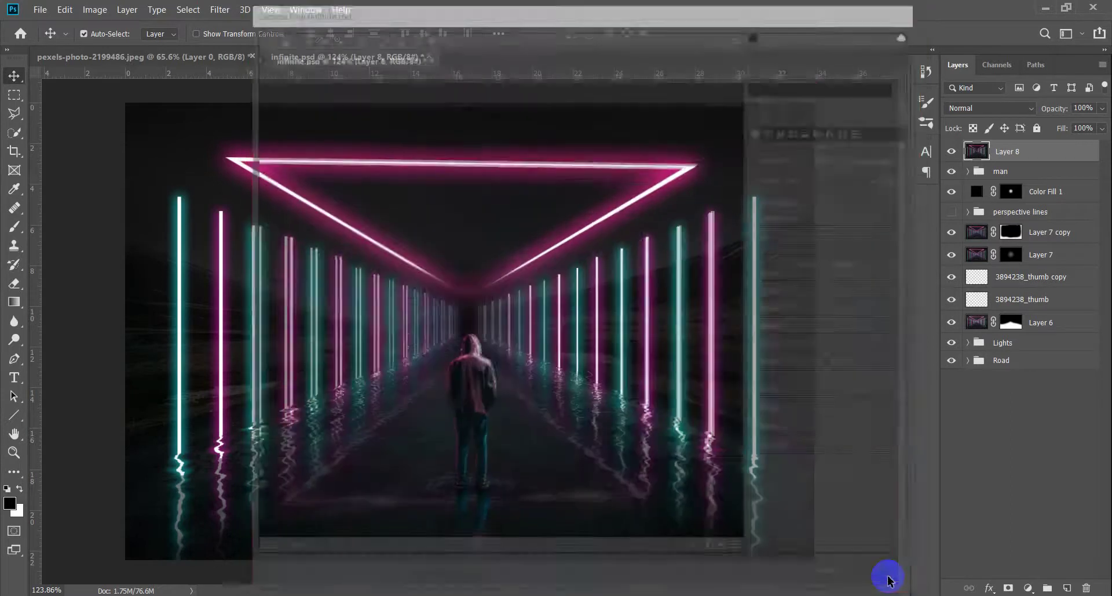
left_click(510, 339)
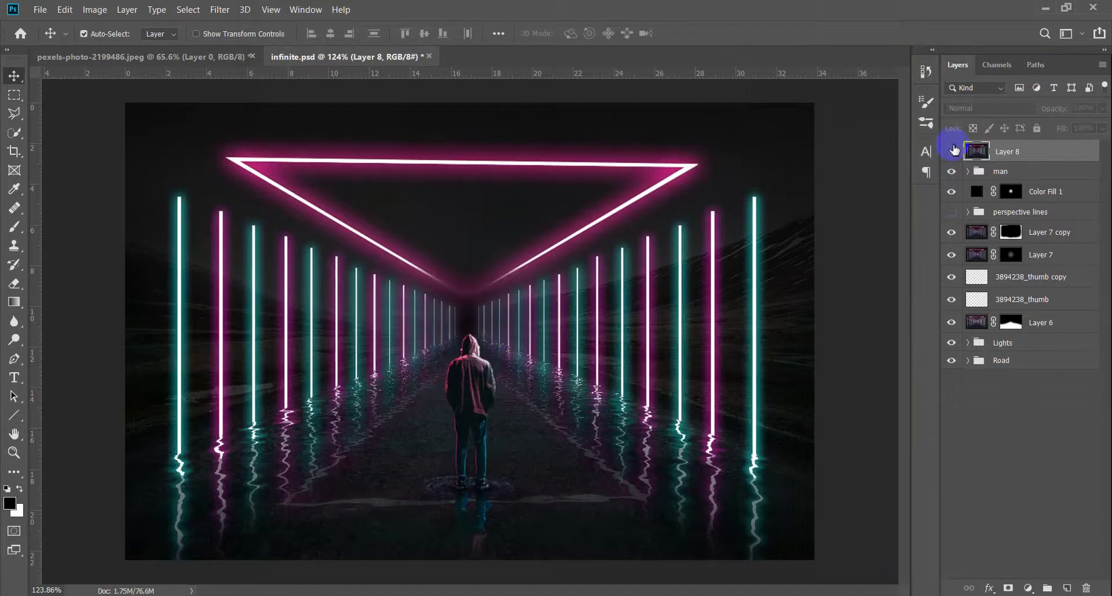
Save the composite and add a Color Lookup adjustment layer on top of Layer 8.
scroll(484, 423, "down", 1)
key("ctrl+s")
scroll(483, 423, "up", 1)
scroll(485, 424, "down", 1)
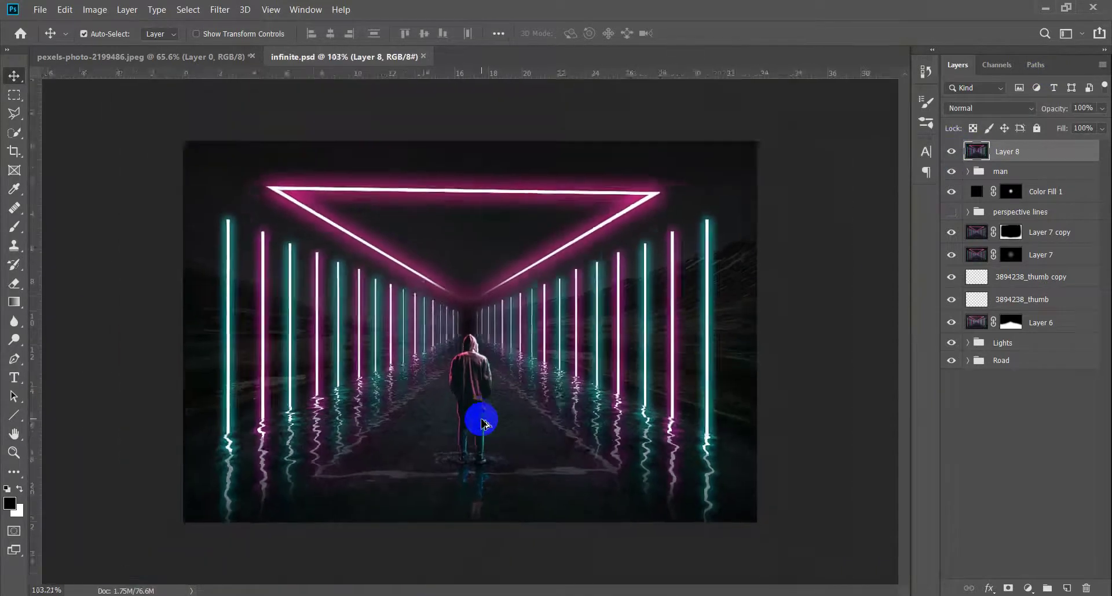
scroll(489, 426, "up", 1)
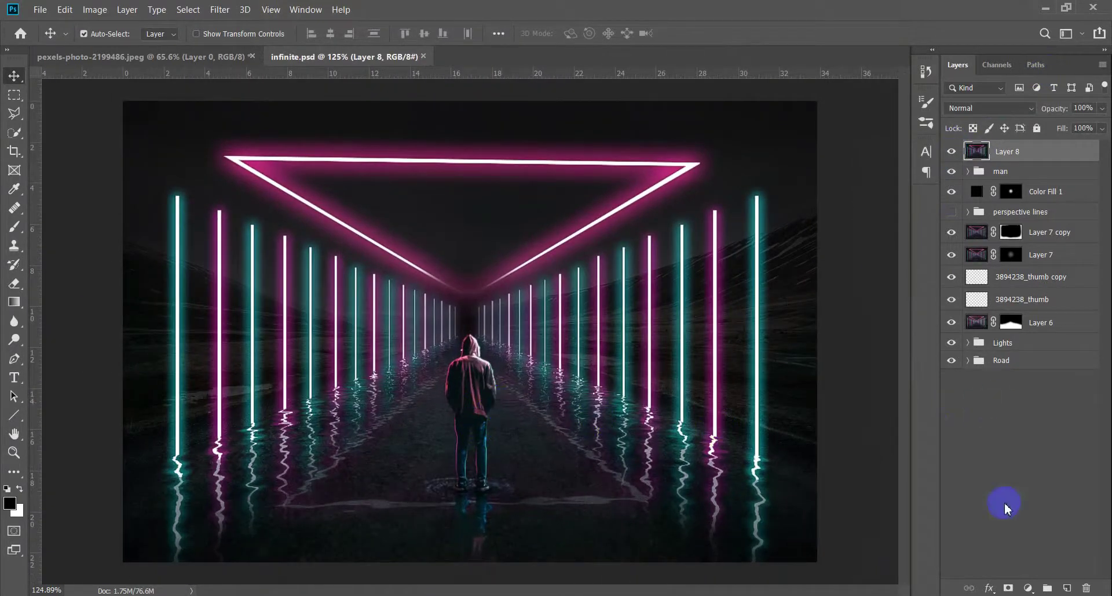
left_click(1027, 588)
left_click(1022, 495)
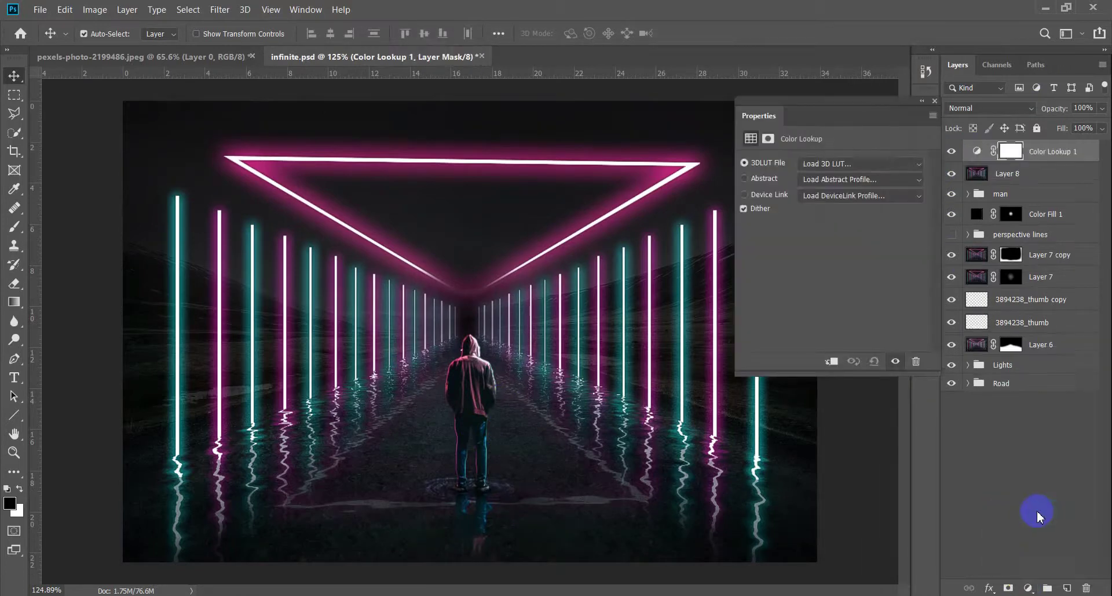